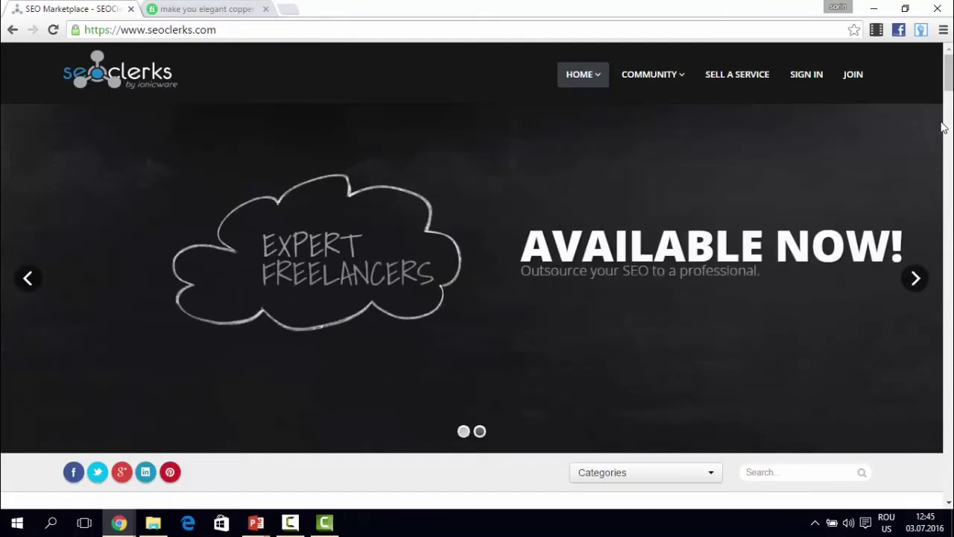
# - On the Fiverr tab, search gigs for the 'youtube views' suggestion and skim the results
pyautogui.click(205, 7)
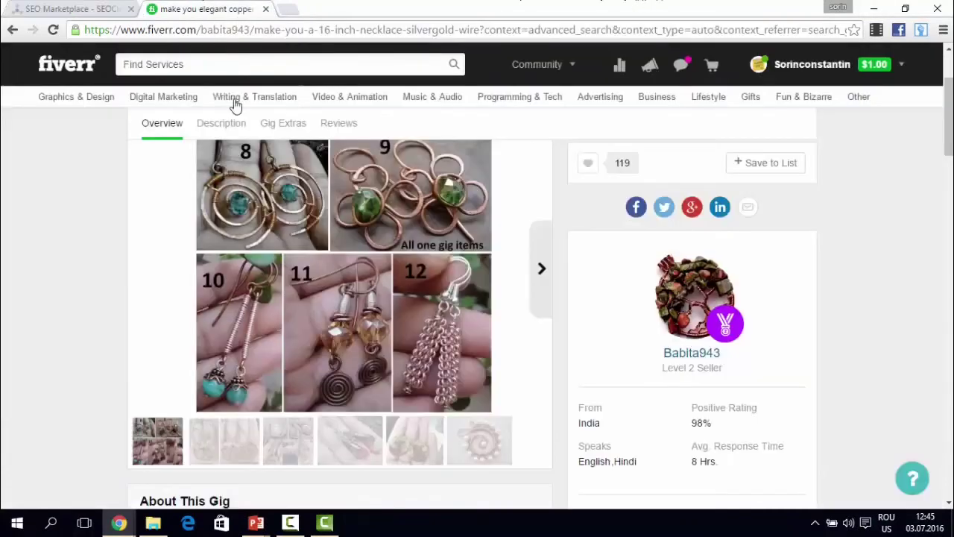
pyautogui.click(207, 66)
pyautogui.write('youtube')
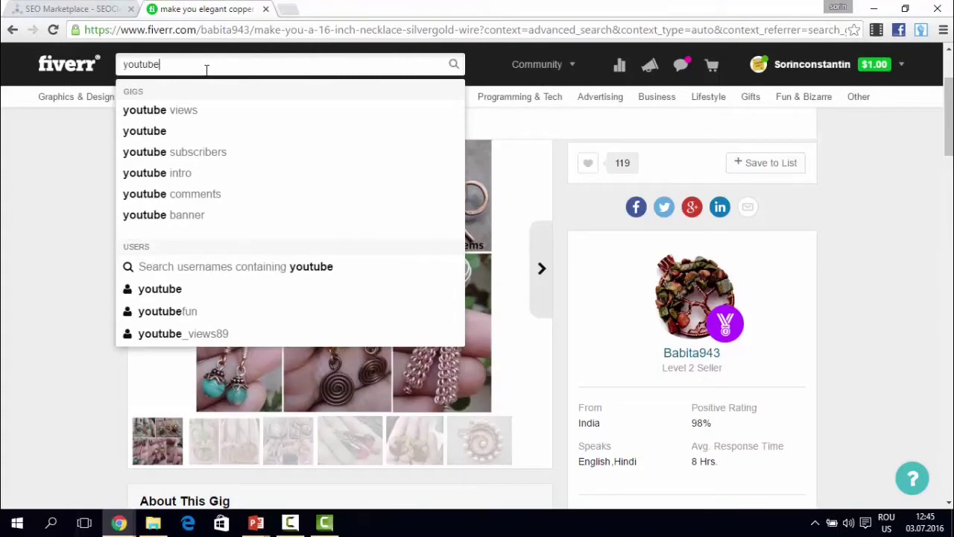
pyautogui.press('Down')
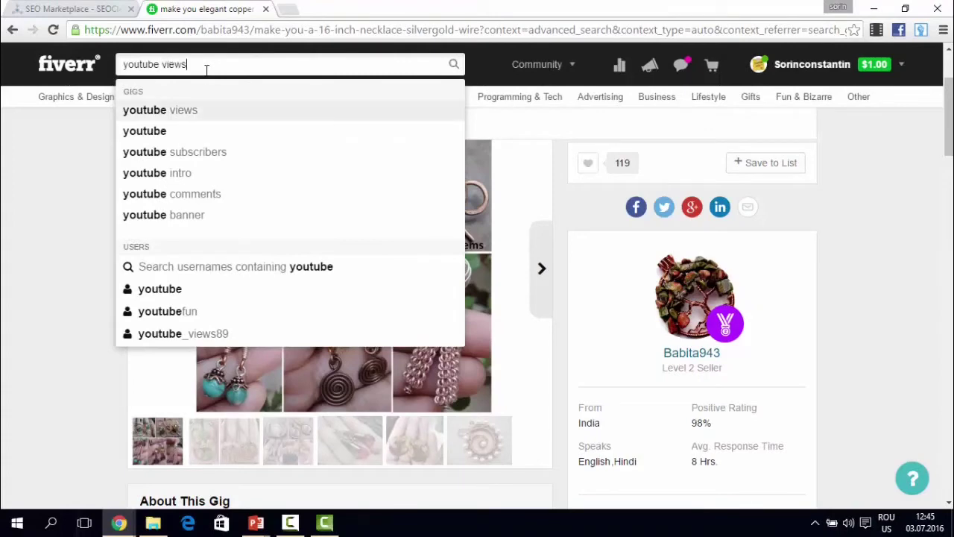
pyautogui.press('Return')
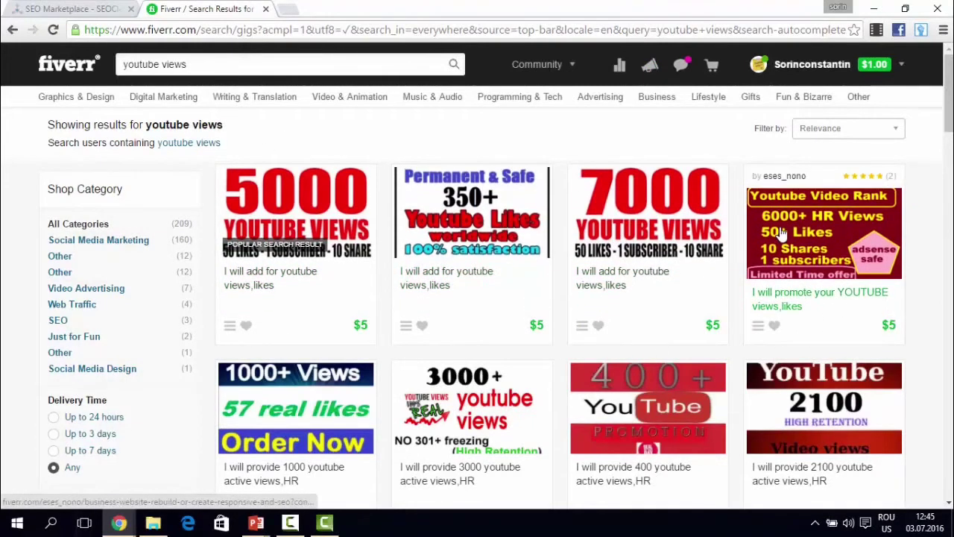
pyautogui.scroll(-2, 335, 270)
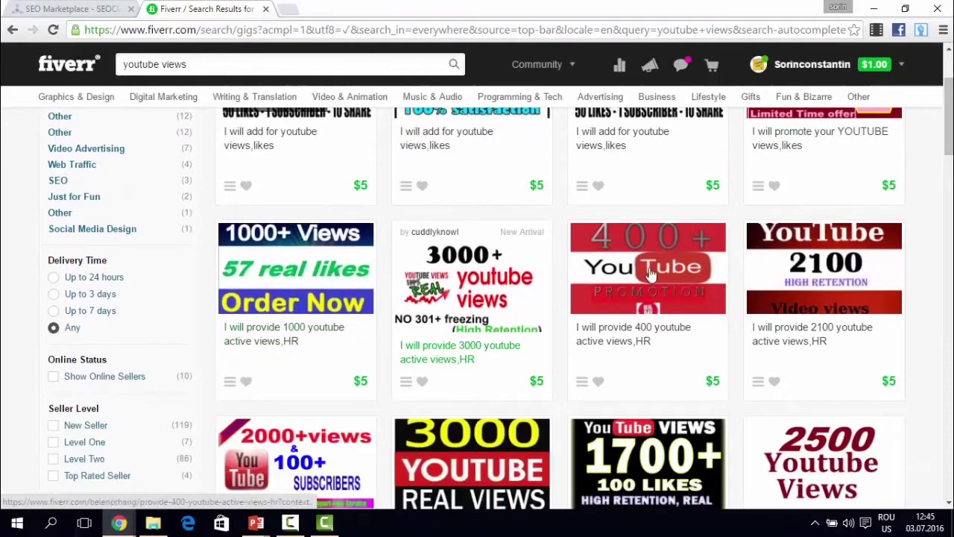
pyautogui.scroll(-2, 645, 283)
pyautogui.scroll(4, 645, 283)
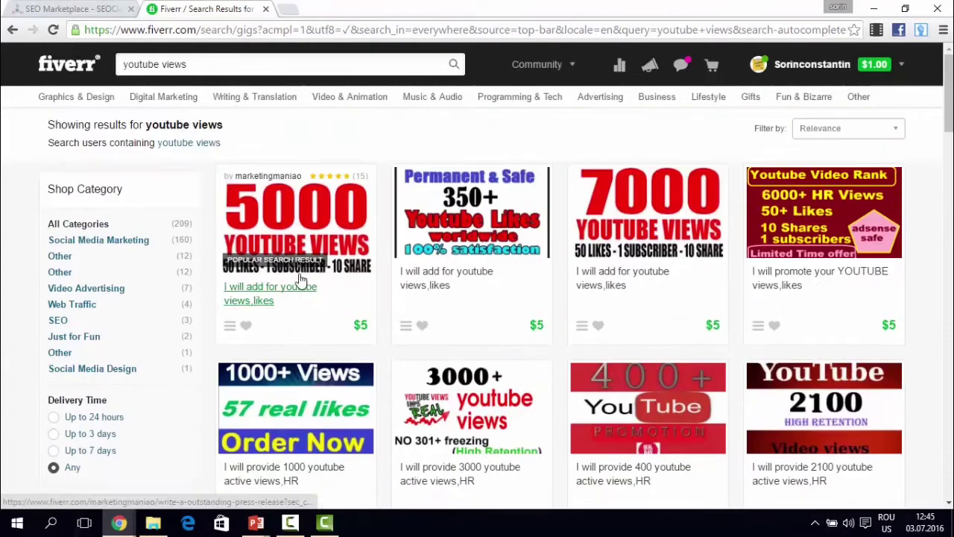
# - Sort the Fiverr youtube views gigs by Avg. Customer Review, browse them, then return to SEOClerks
pyautogui.click(820, 133)
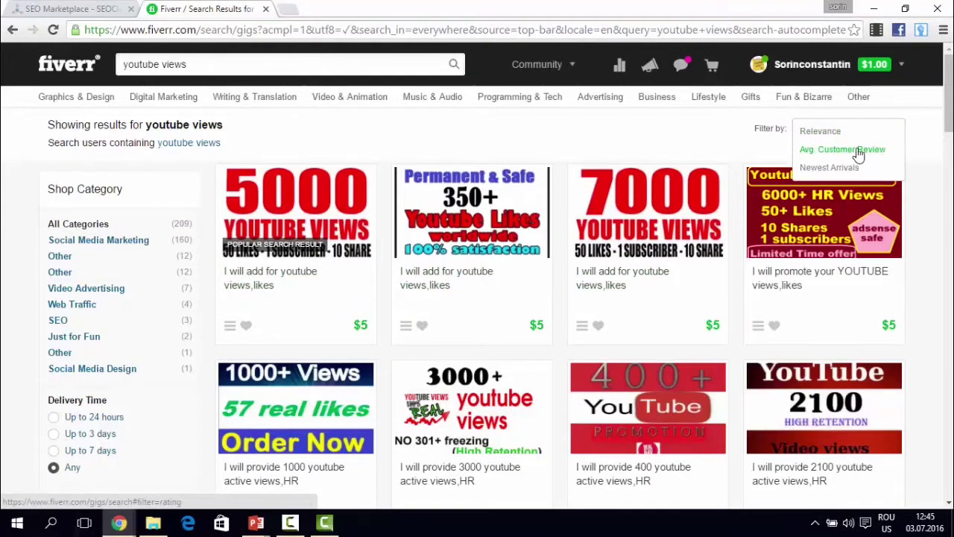
pyautogui.click(859, 152)
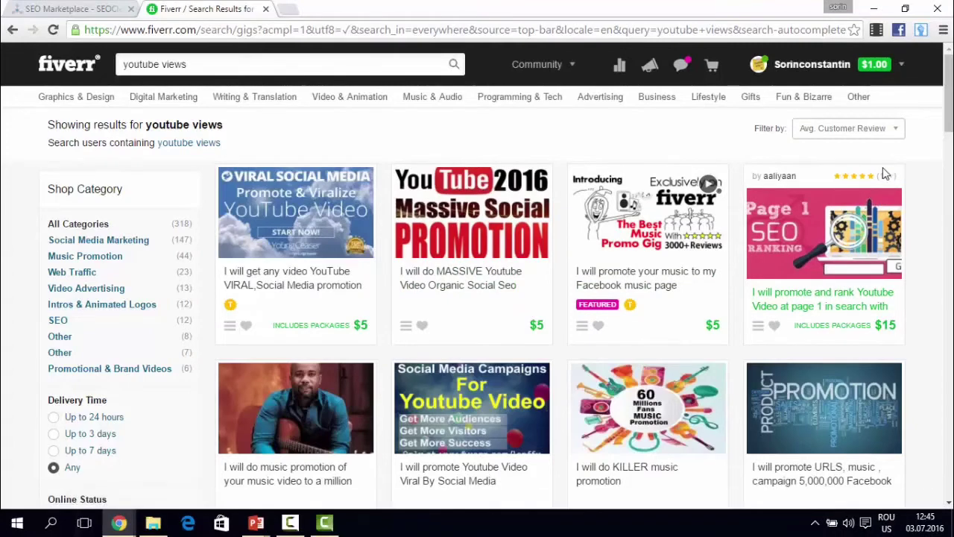
pyautogui.scroll(-3, 366, 300)
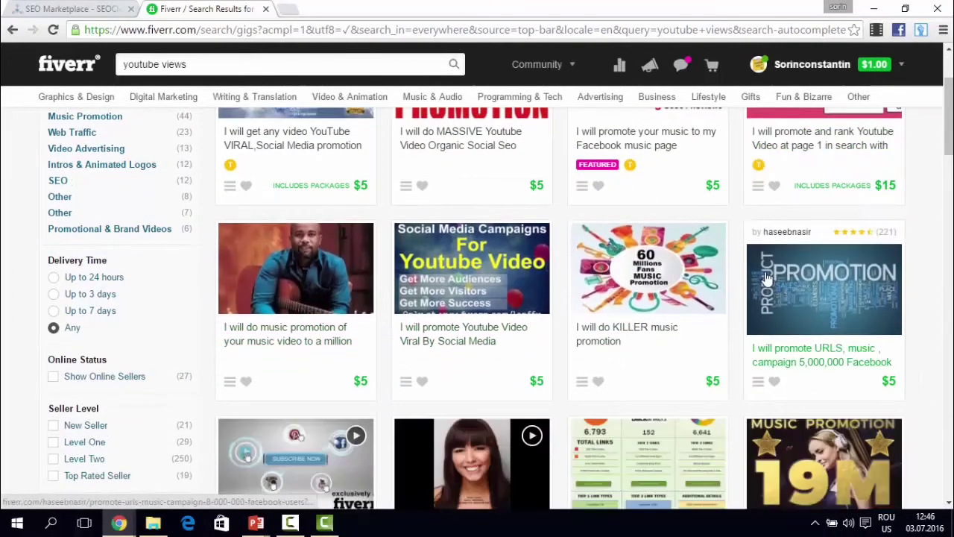
pyautogui.scroll(3, 734, 293)
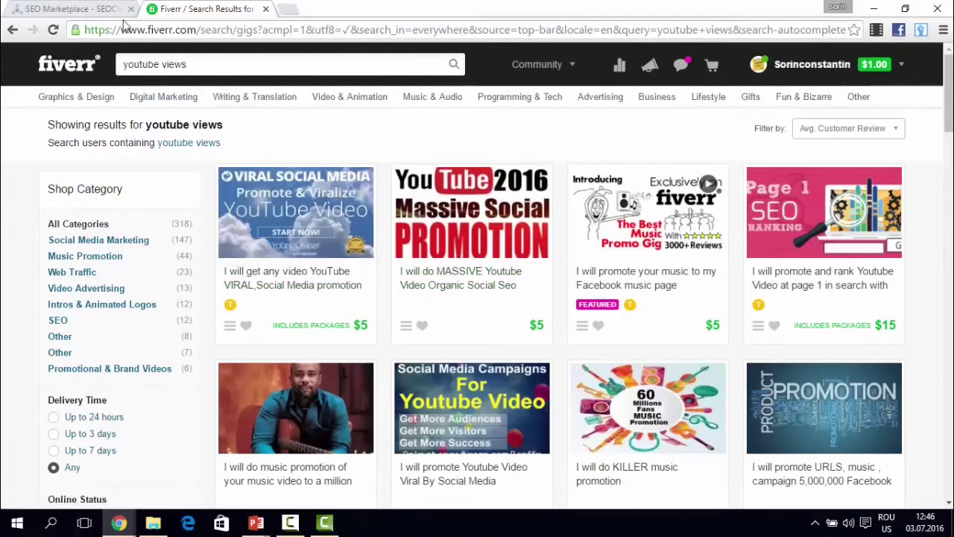
pyautogui.scroll(-7, 517, 223)
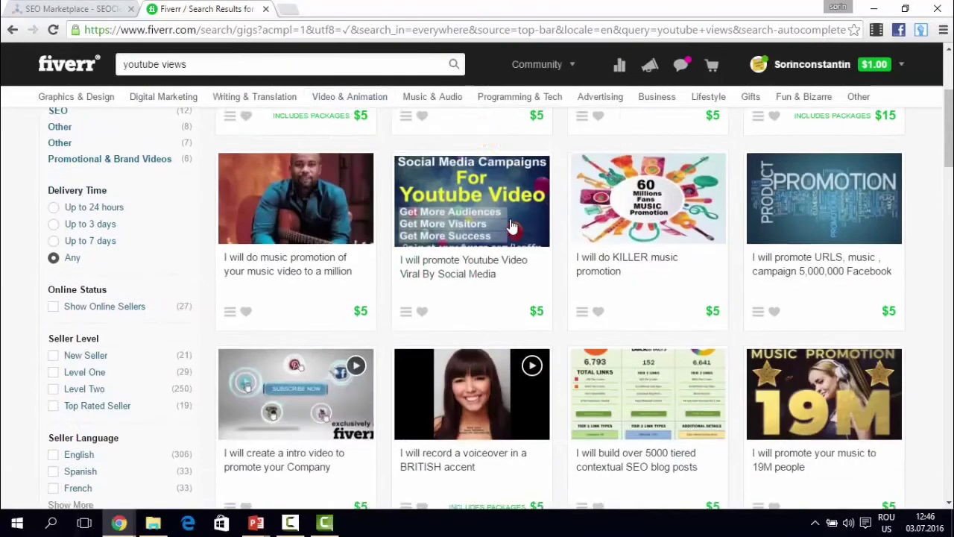
pyautogui.scroll(-2, 517, 223)
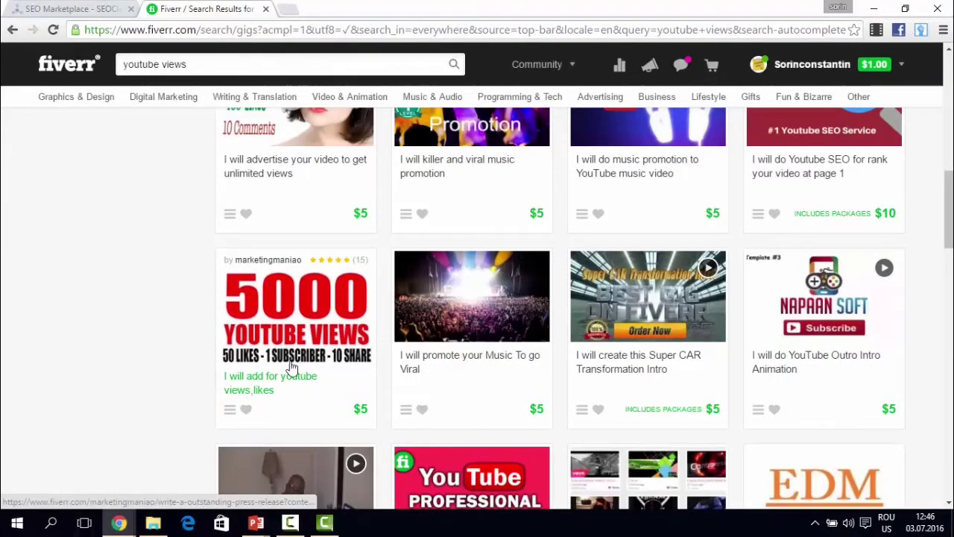
pyautogui.hotkey('ctrl', 'shift', 'Tab')
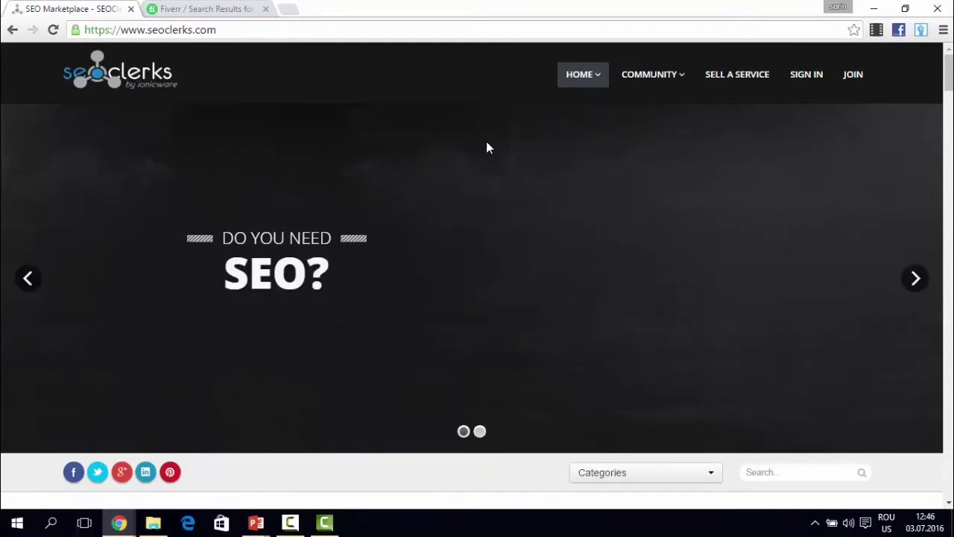
# - Search the SEOClerks marketplace for 'youtube vi' using the 'youtube view' autocomplete suggestion
pyautogui.scroll(-4, 486, 145)
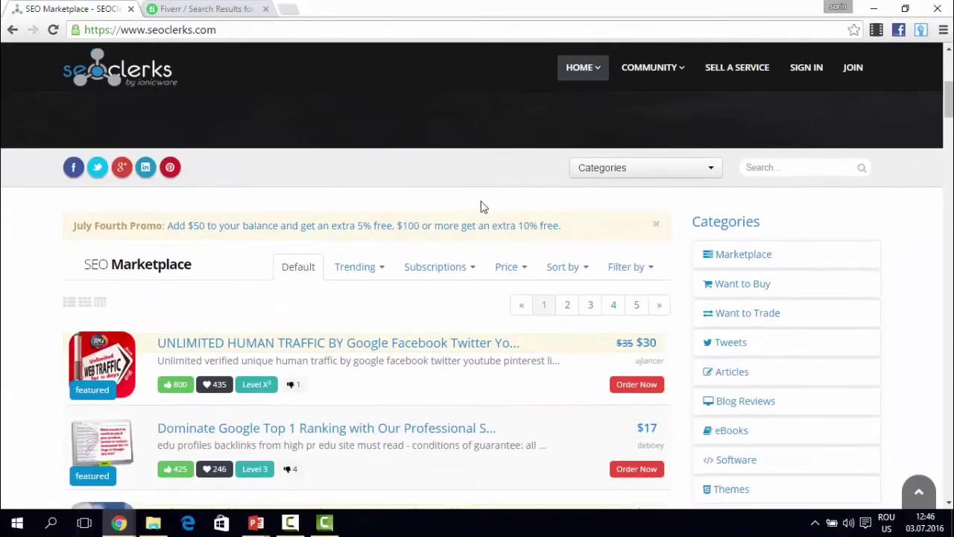
pyautogui.click(769, 165)
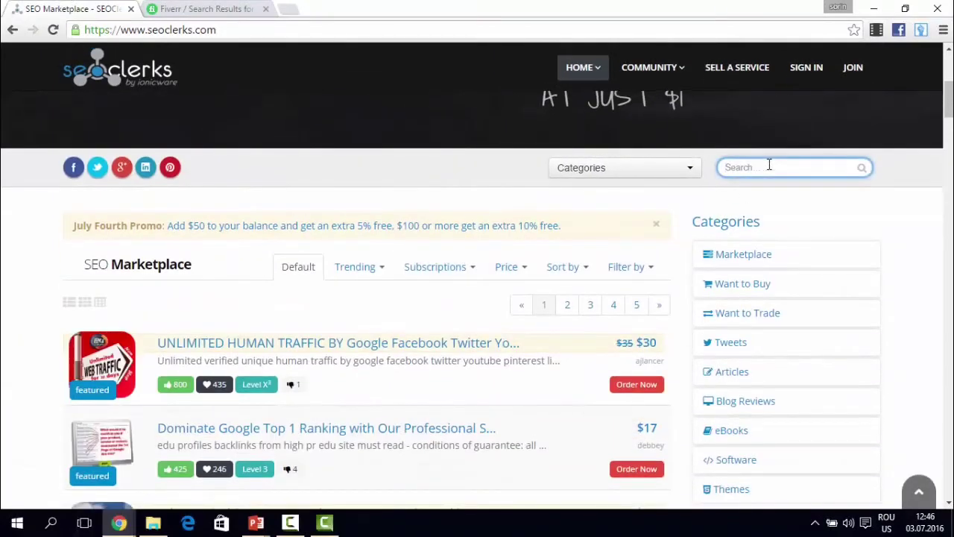
pyautogui.write('youtube ')
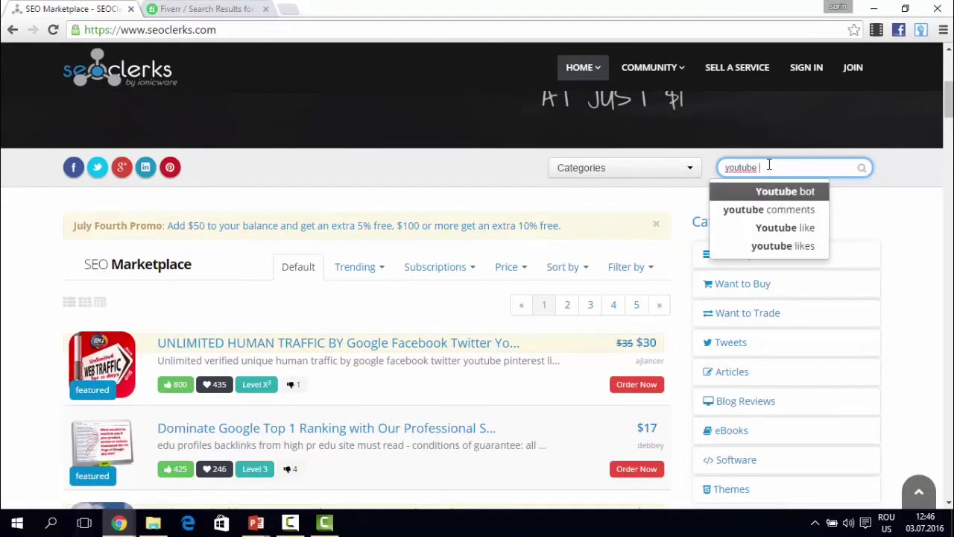
pyautogui.write('vi')
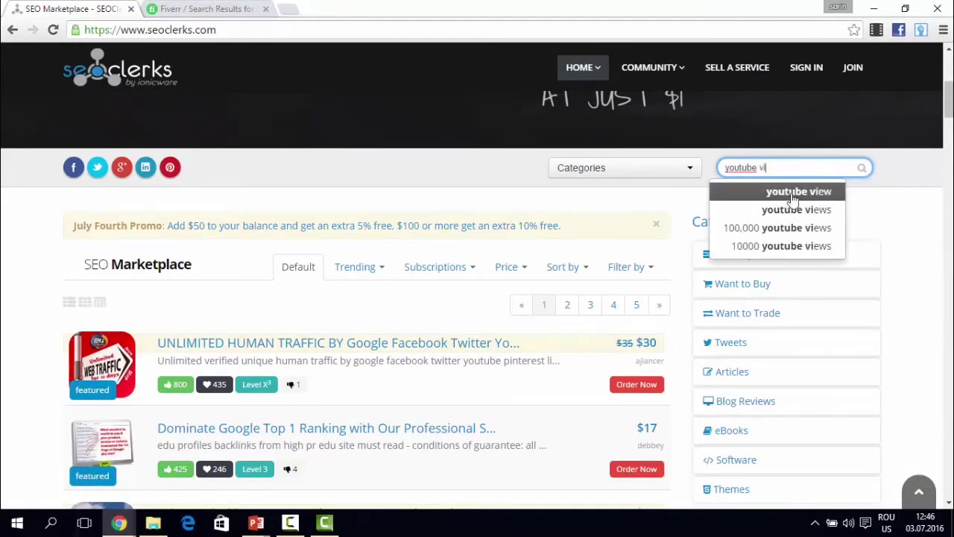
pyautogui.click(795, 209)
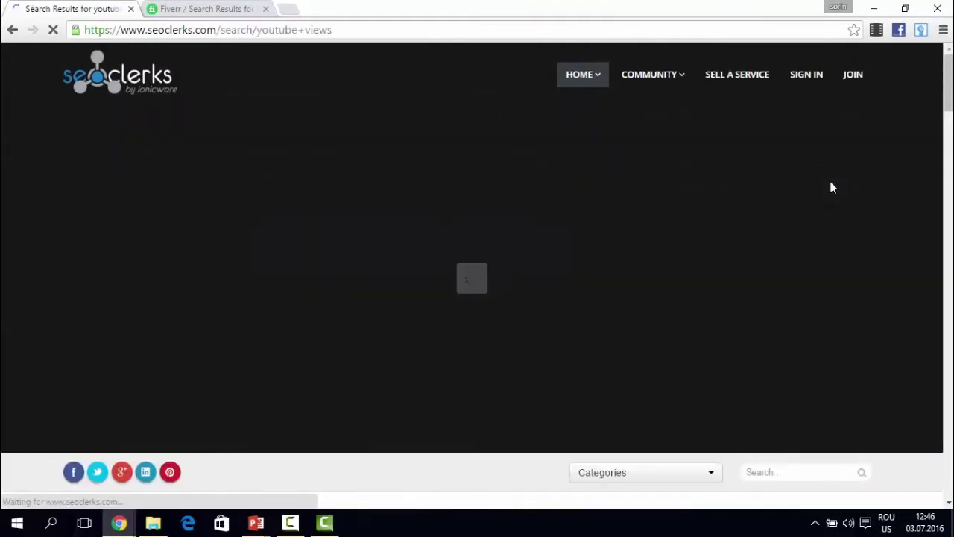
# - Scroll through the SEOClerks YouTube views listings, including the $1 offers
pyautogui.scroll(-5, 511, 218)
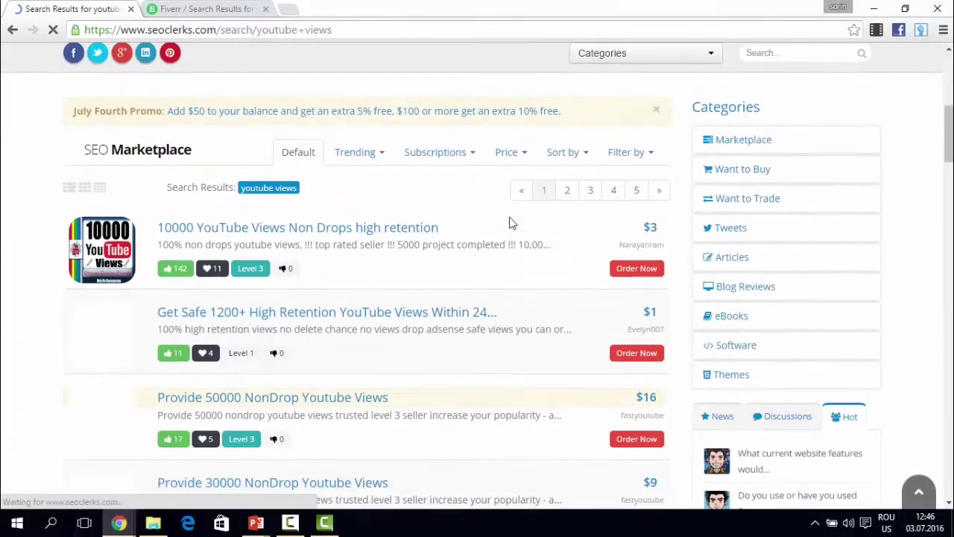
pyautogui.scroll(-1, 510, 222)
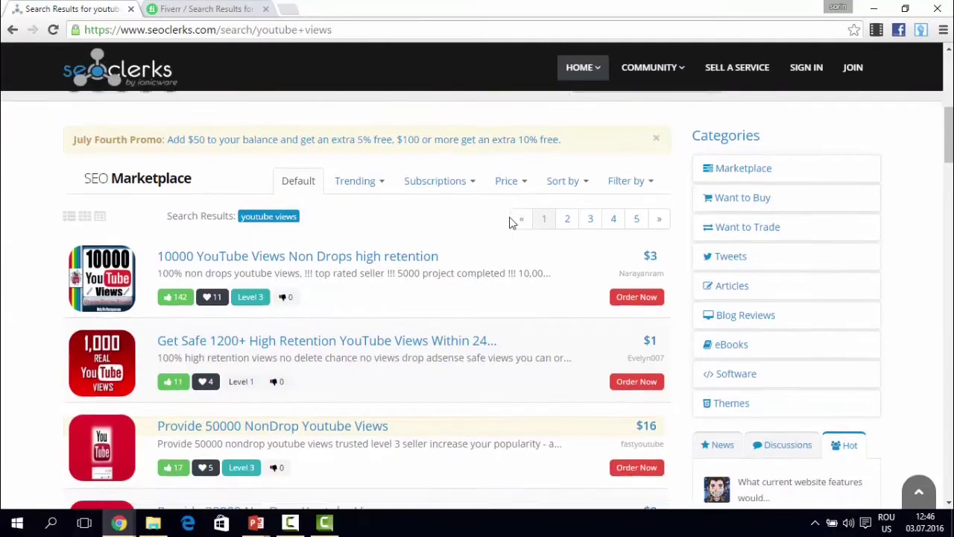
pyautogui.scroll(-2, 511, 218)
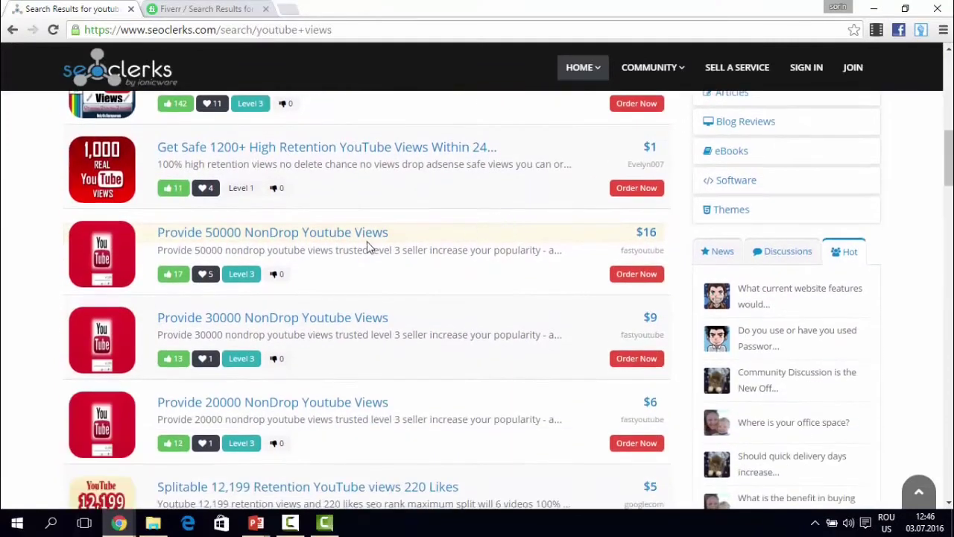
pyautogui.scroll(3, 345, 248)
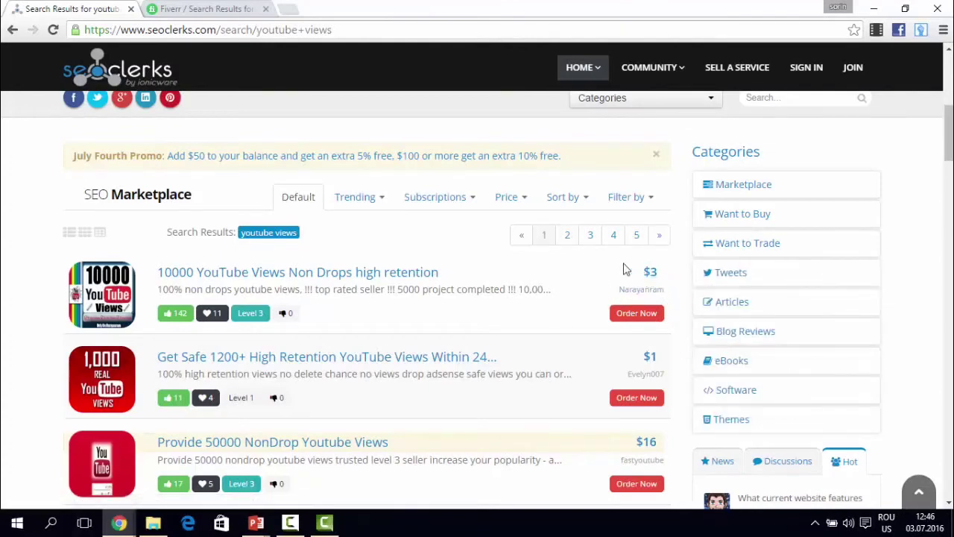
pyautogui.scroll(-8, 625, 268)
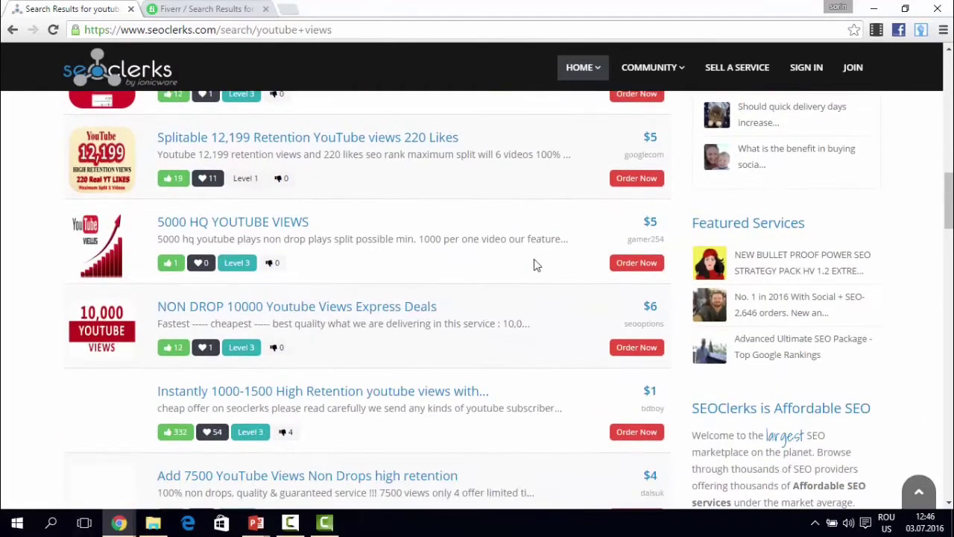
pyautogui.scroll(-1, 522, 261)
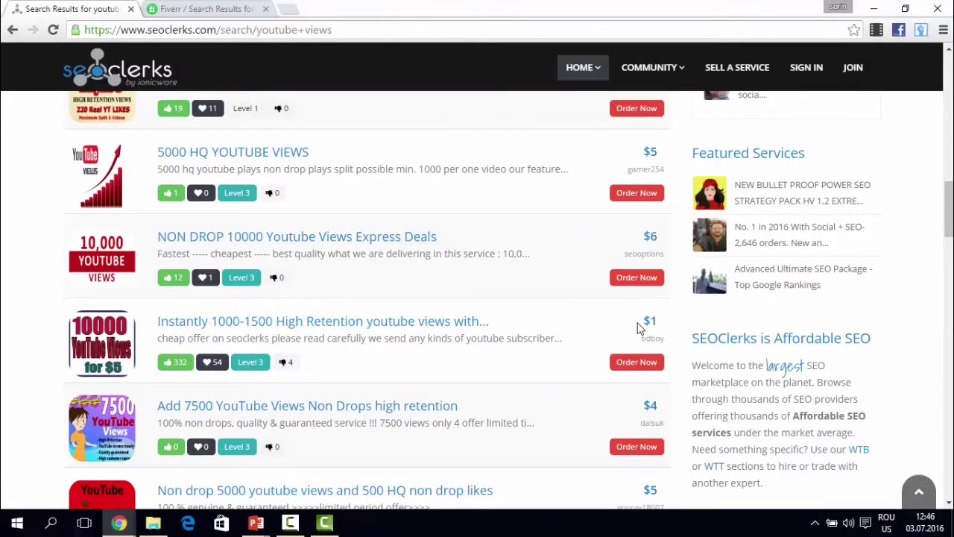
pyautogui.scroll(-4, 637, 329)
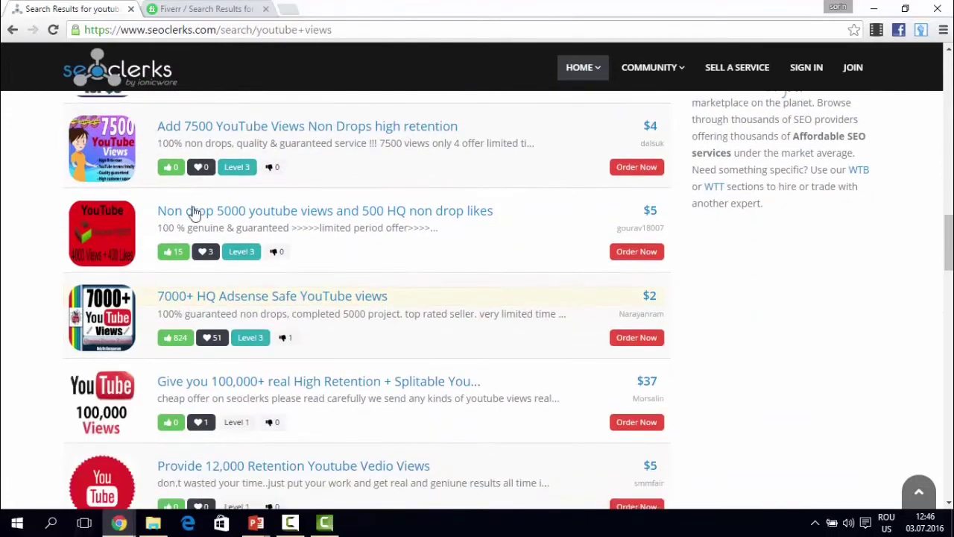
# - Look over the listings' seller names, then go back to the Fiverr youtube views results
pyautogui.moveTo(660, 228)
pyautogui.scroll(-1, 276, 302)
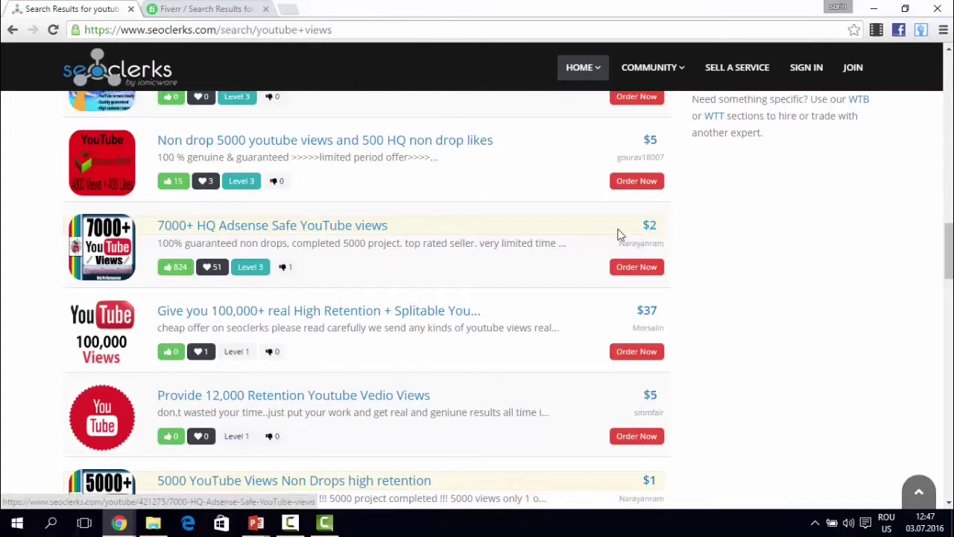
pyautogui.scroll(-3, 618, 234)
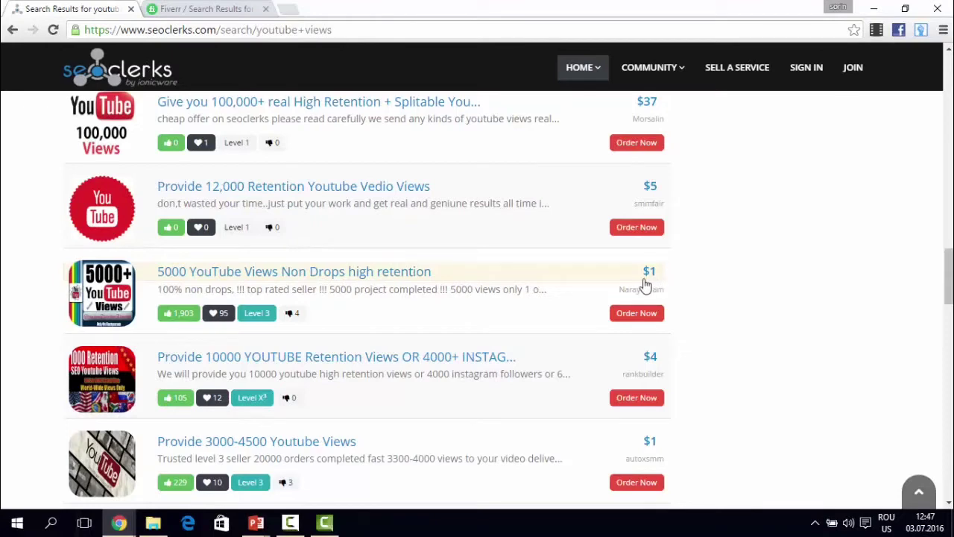
pyautogui.moveTo(634, 289)
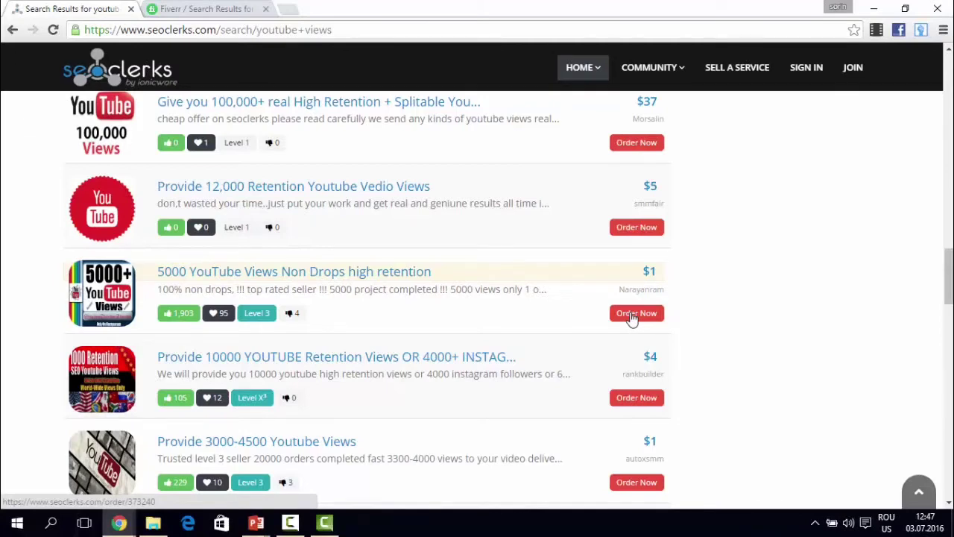
pyautogui.scroll(3, 507, 258)
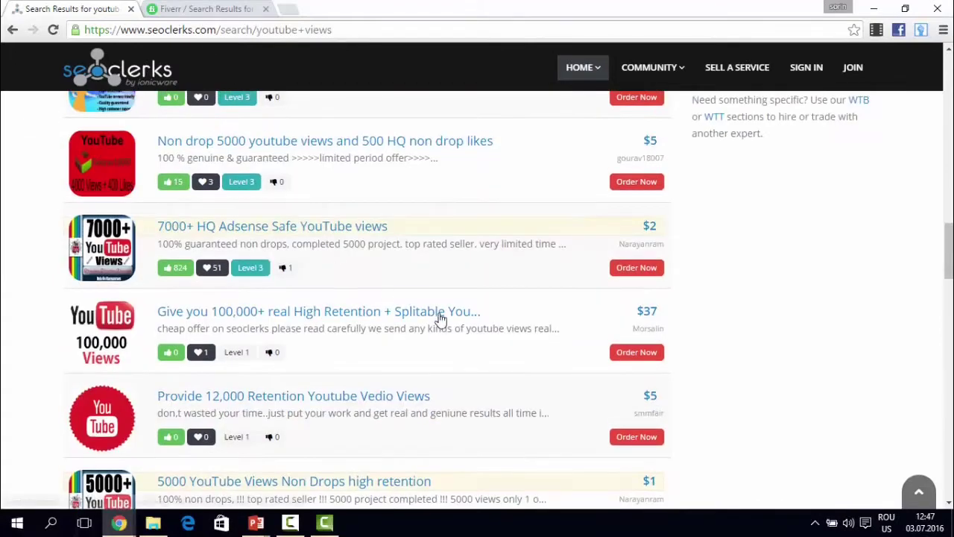
pyautogui.scroll(-2, 400, 417)
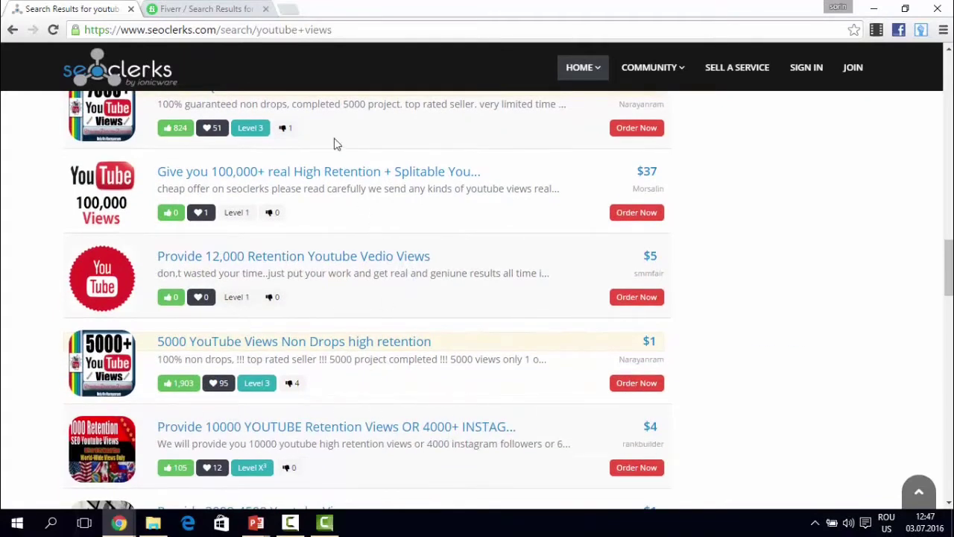
pyautogui.click(198, 9)
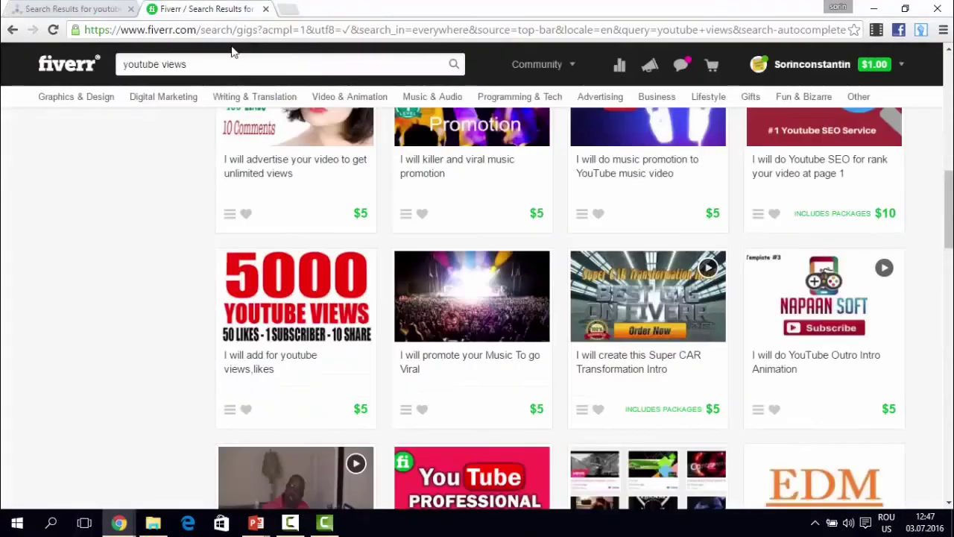
# - Choose Create a Gig under Selling in the username menu to get an empty Overview form
pyautogui.scroll(10, 678, 313)
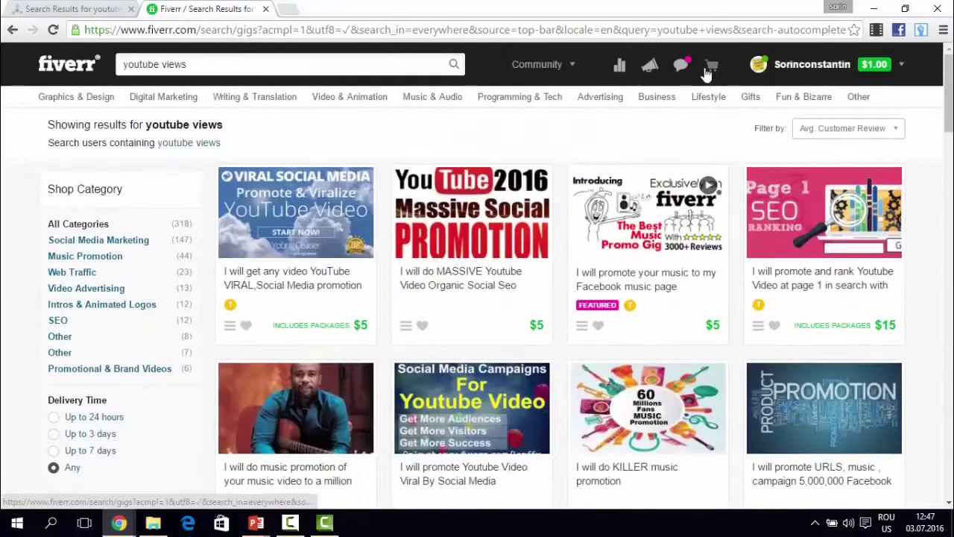
pyautogui.moveTo(682, 69)
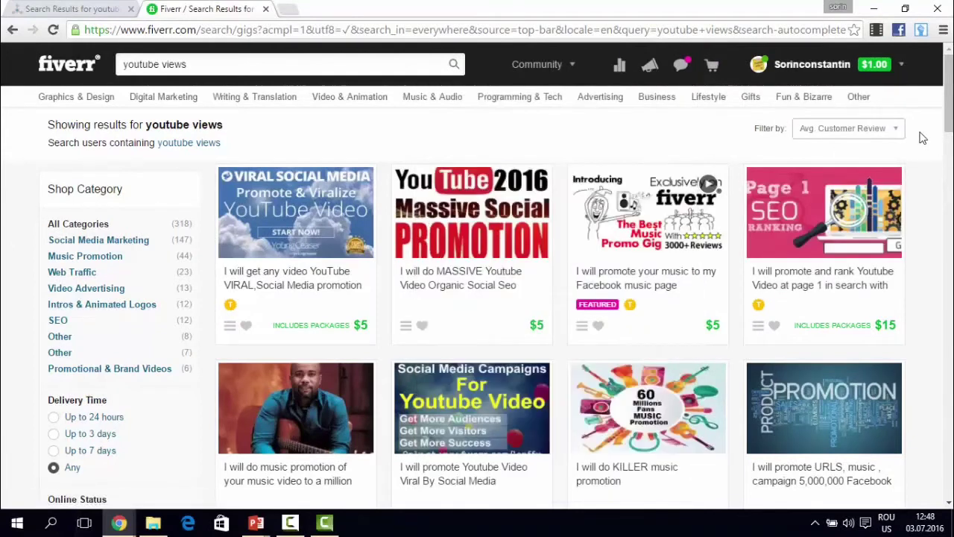
pyautogui.moveTo(884, 73)
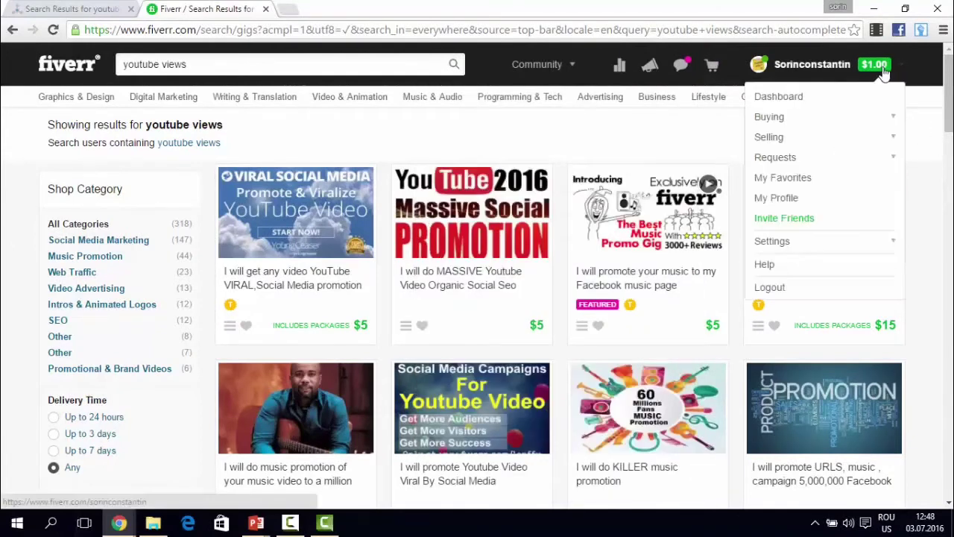
pyautogui.click(786, 142)
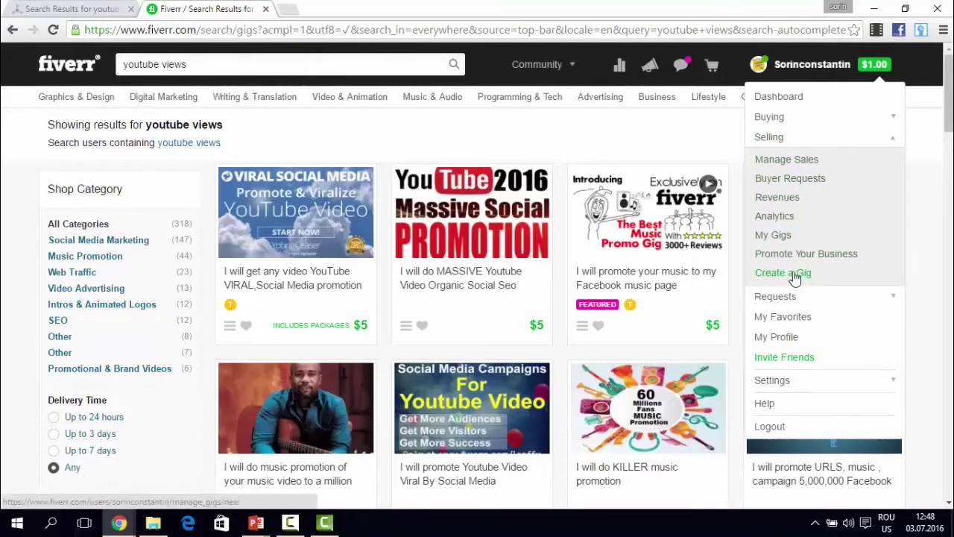
pyautogui.click(793, 277)
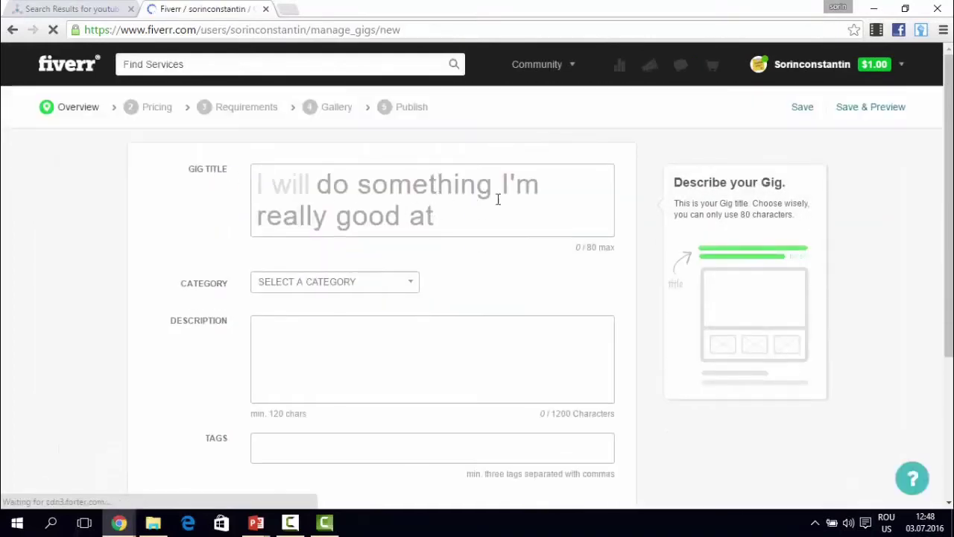
pyautogui.click(342, 181)
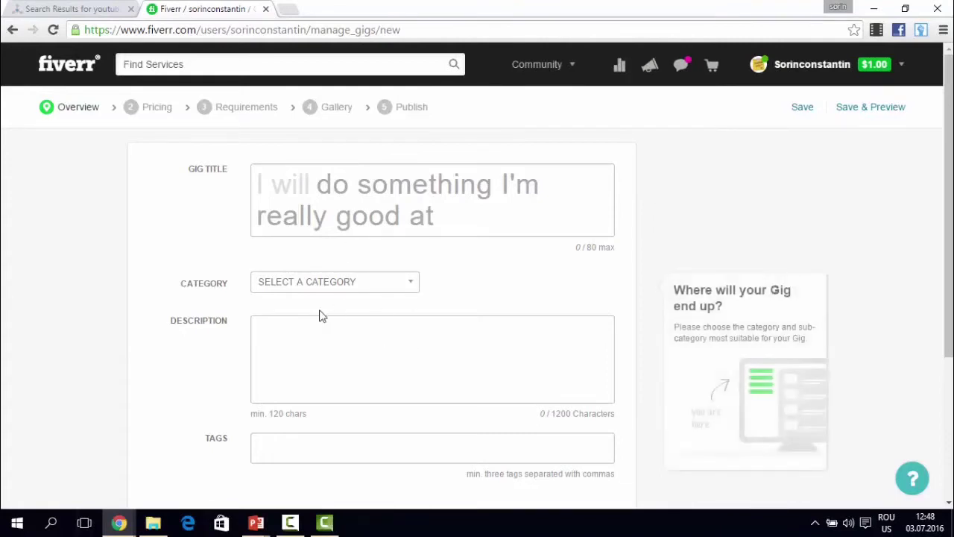
pyautogui.scroll(-3, 315, 263)
pyautogui.scroll(2, 368, 223)
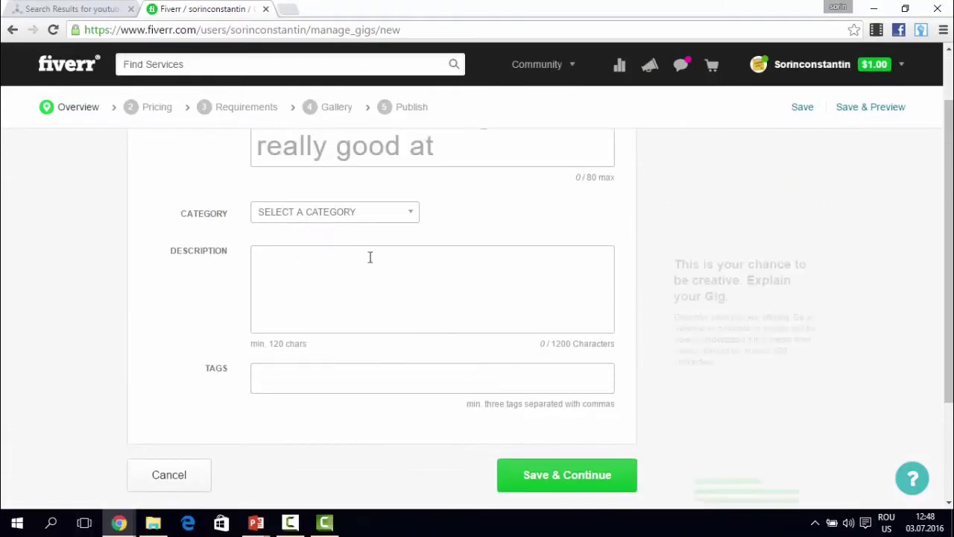
pyautogui.scroll(-1, 403, 373)
pyautogui.scroll(-1, 354, 370)
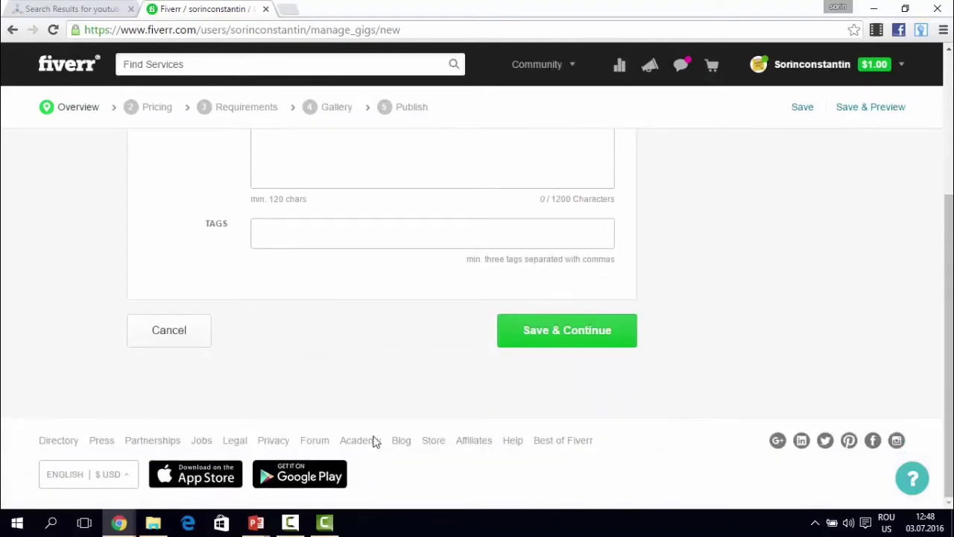
pyautogui.scroll(3, 375, 441)
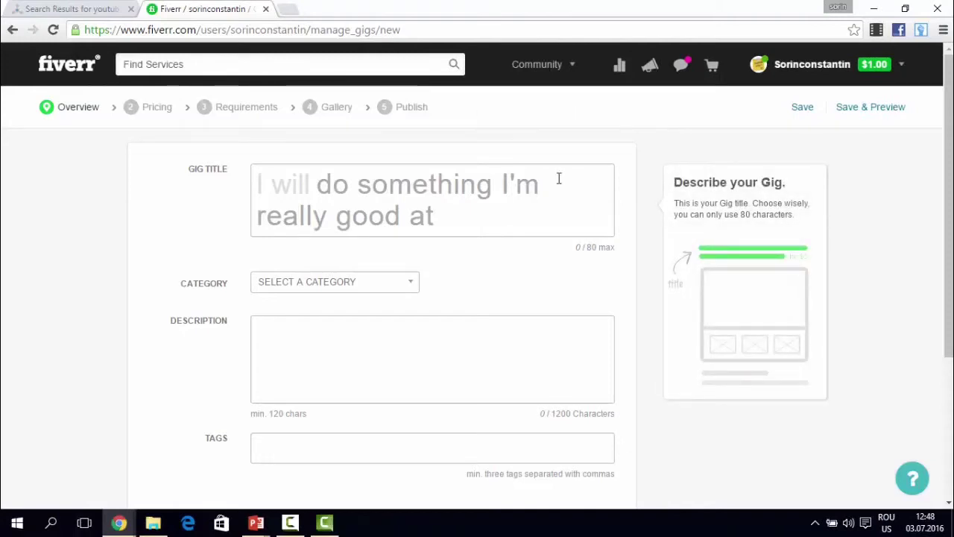
pyautogui.click(492, 106)
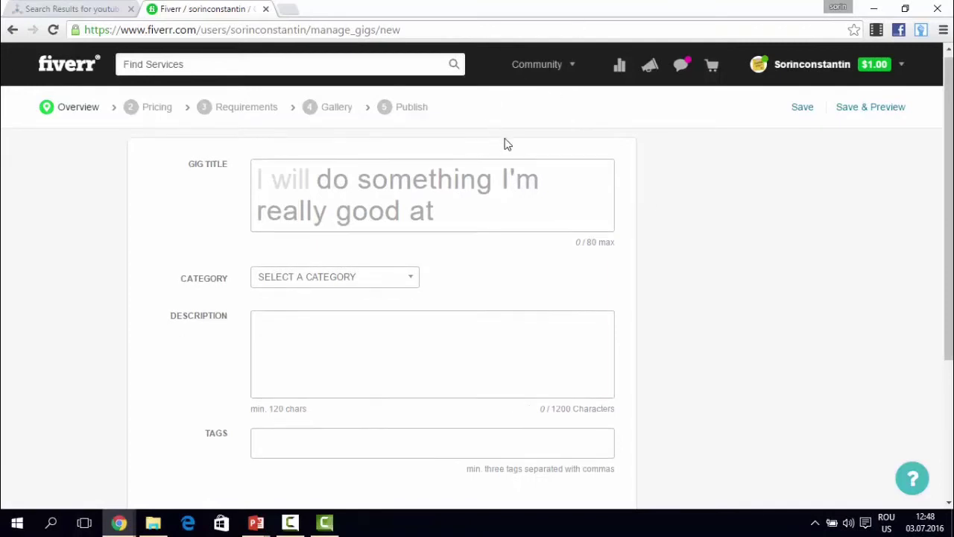
pyautogui.scroll(-2, 522, 142)
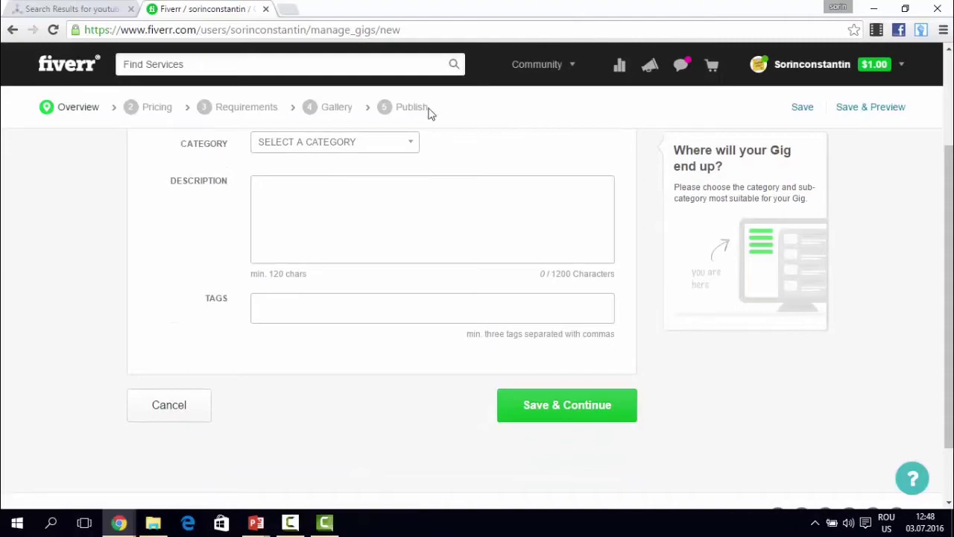
pyautogui.click(60, 8)
pyautogui.scroll(10, 347, 185)
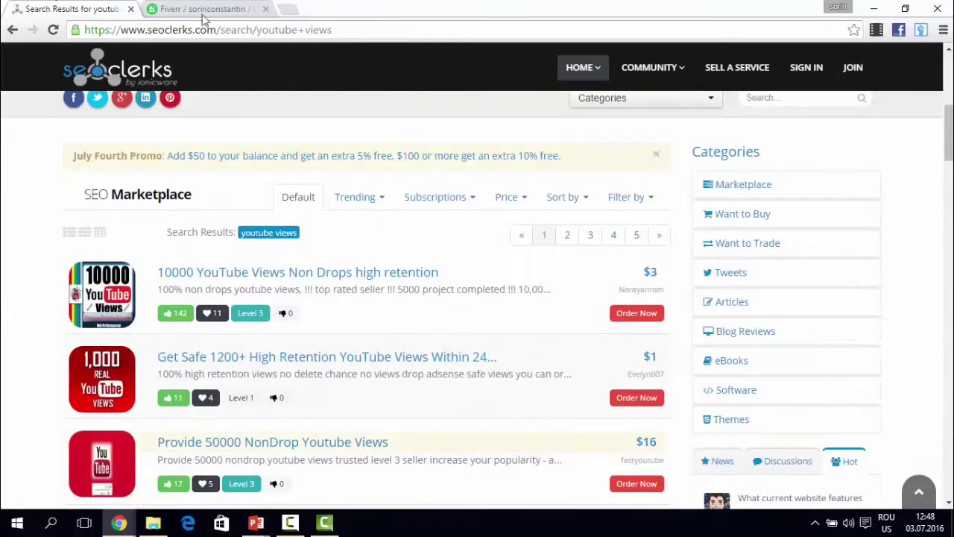
pyautogui.click(201, 9)
pyautogui.scroll(2, 399, 217)
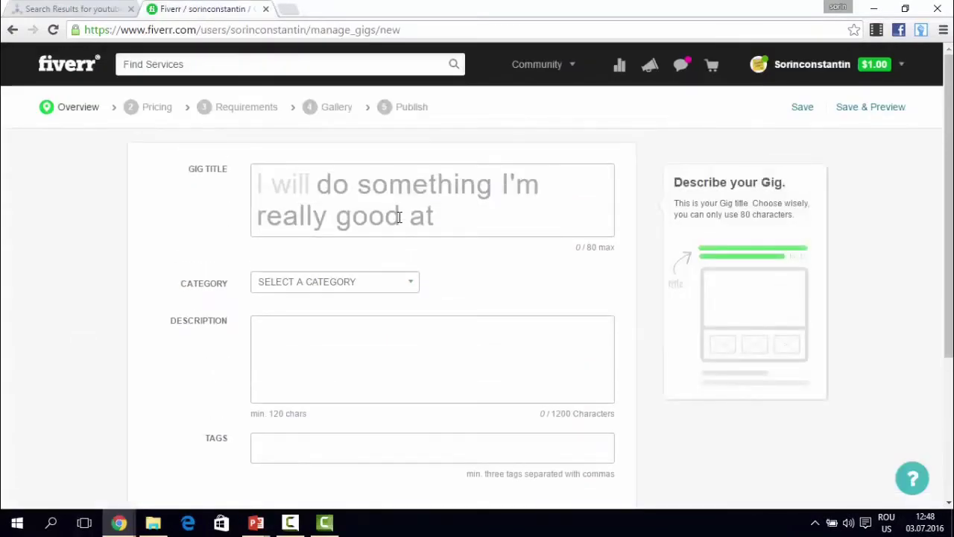
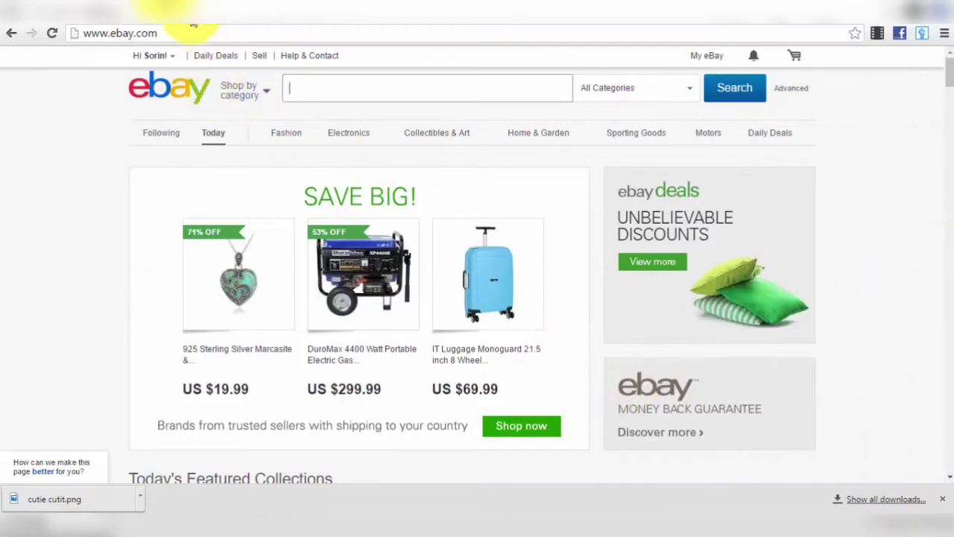
# - Go back to the Amazon burger press search results (4,434 results) and scroll through the listings
pyautogui.click(168, 11)
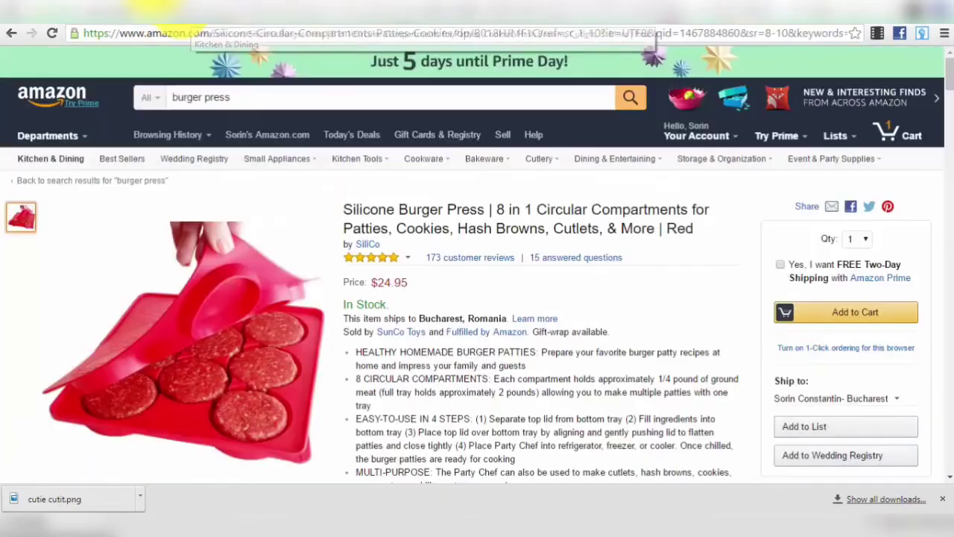
pyautogui.click(10, 33)
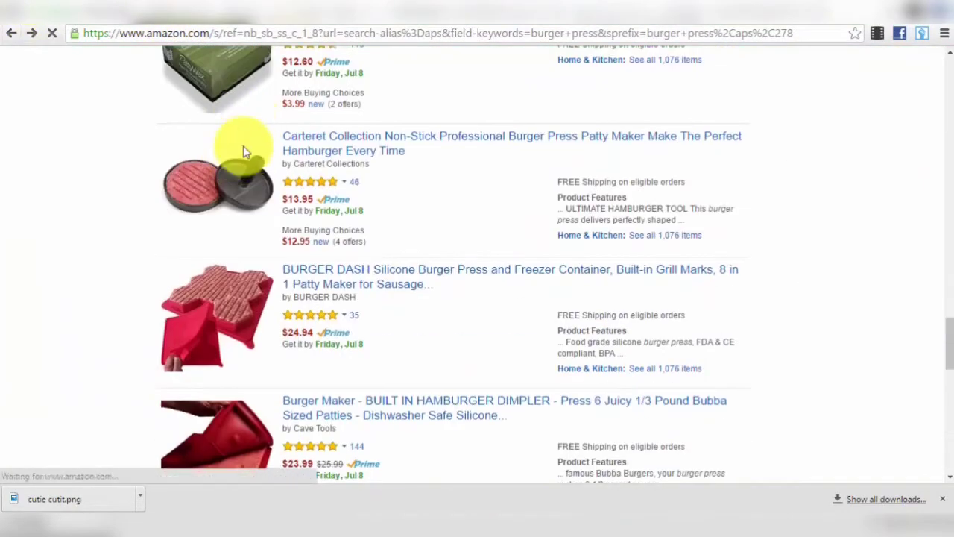
pyautogui.scroll(-8, 249, 363)
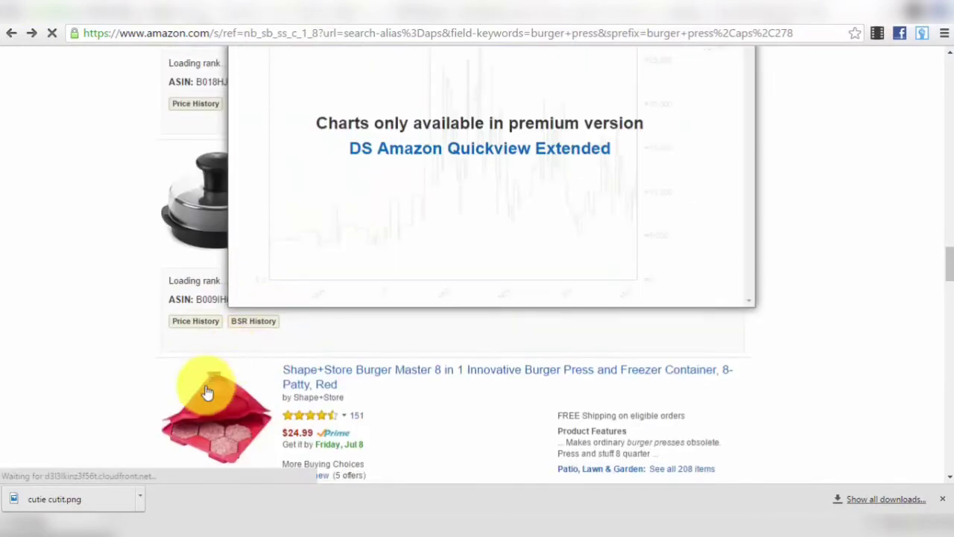
pyautogui.scroll(8, 261, 350)
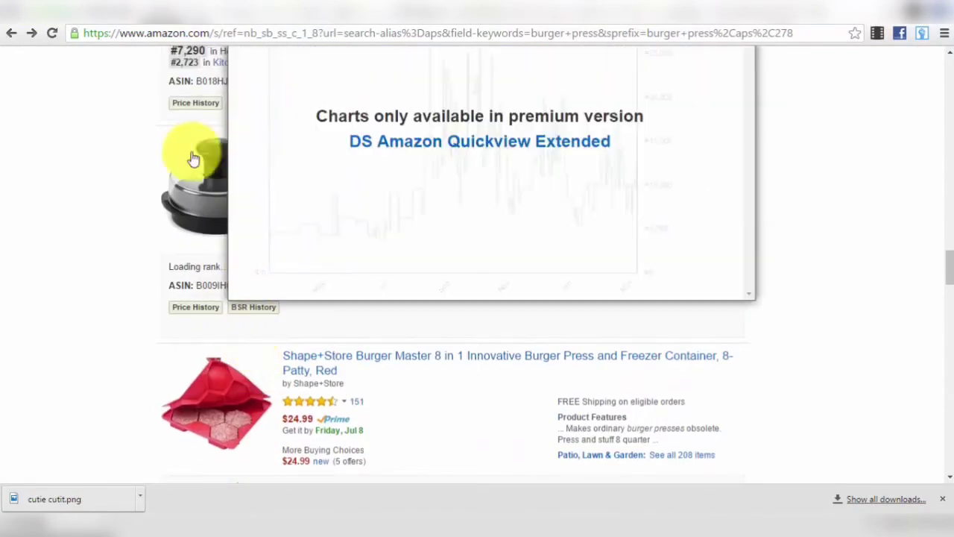
pyautogui.scroll(5, 226, 241)
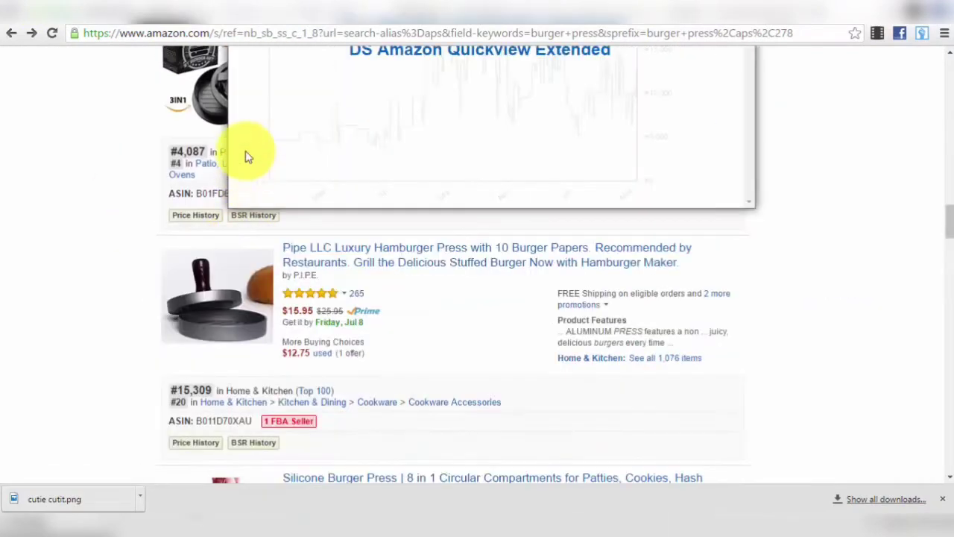
pyautogui.scroll(-4, 254, 321)
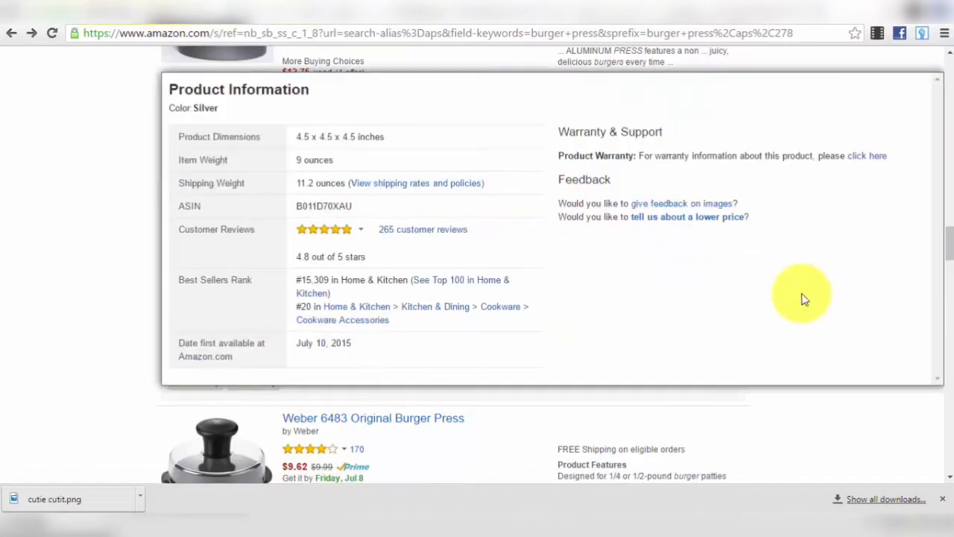
pyautogui.moveTo(949, 243); pyautogui.dragTo(947, 15)
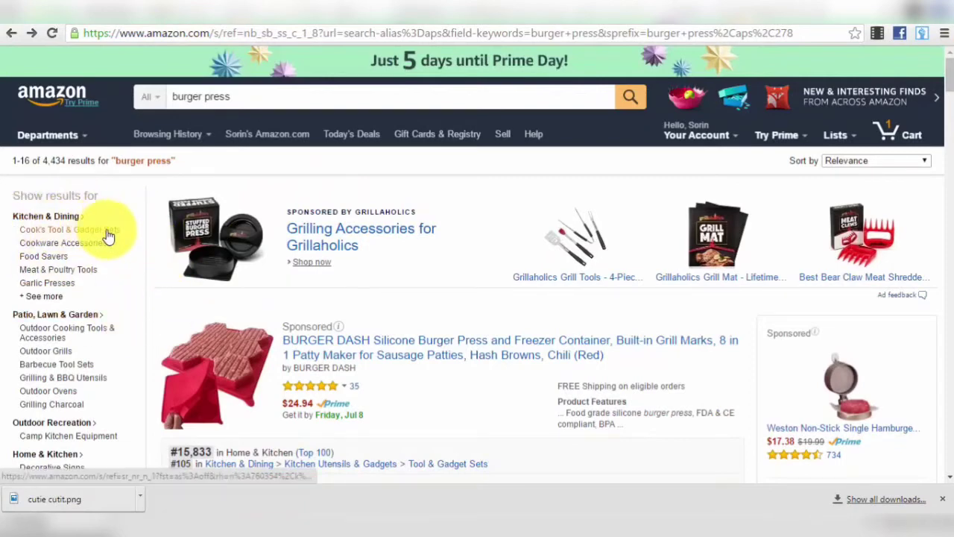
# - Scroll the burger press results, then pick Kitchen & Dining from the Departments menu
pyautogui.scroll(-1, 422, 377)
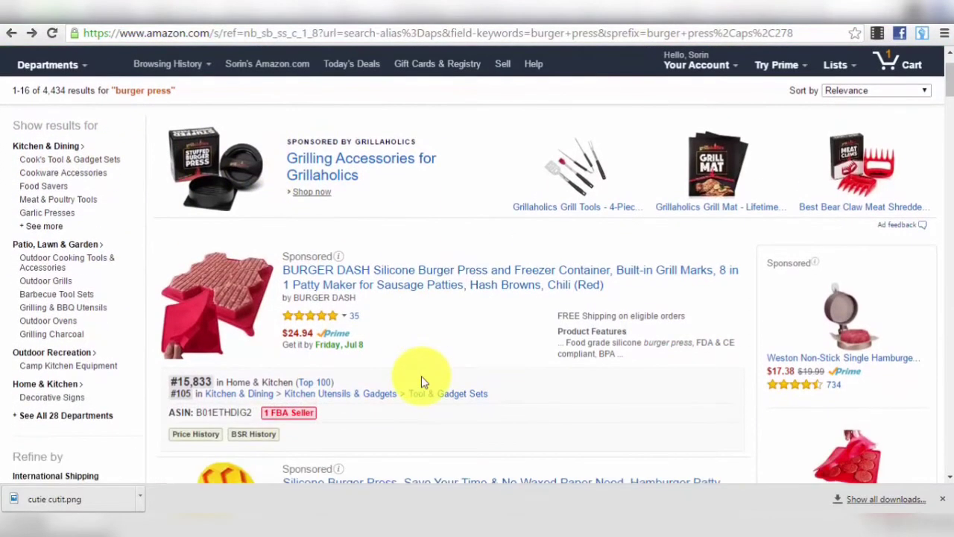
pyautogui.scroll(-7, 421, 376)
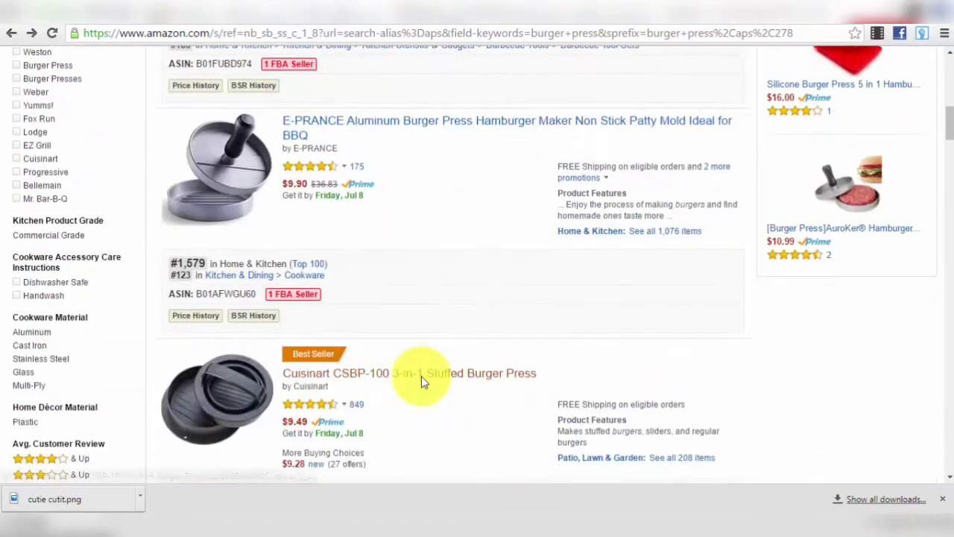
pyautogui.scroll(-6, 448, 252)
pyautogui.scroll(-5, 330, 323)
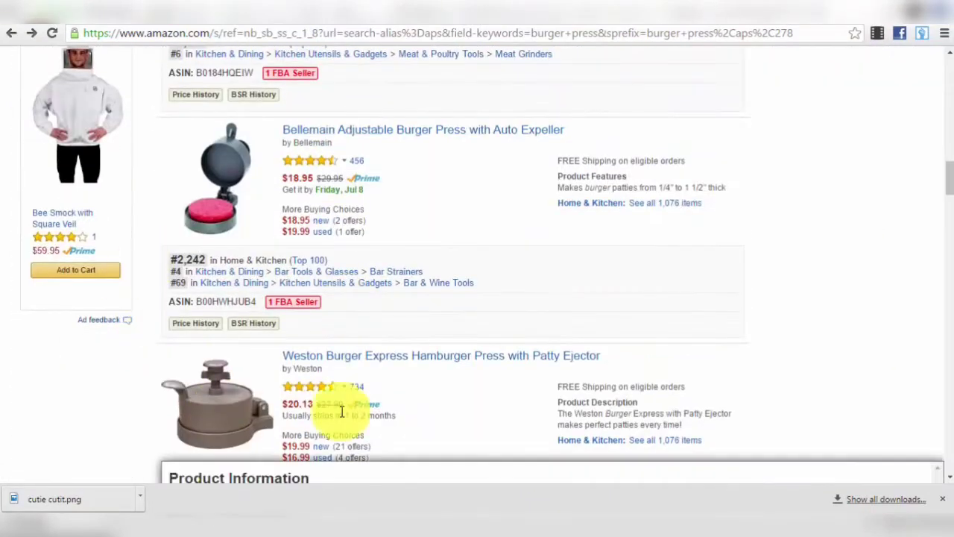
pyautogui.scroll(18, 271, 380)
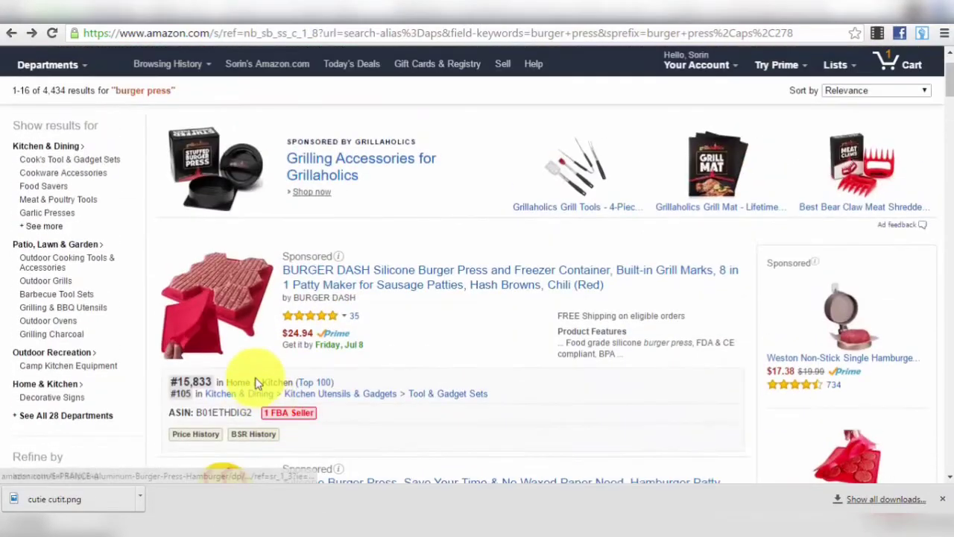
pyautogui.scroll(1, 149, 223)
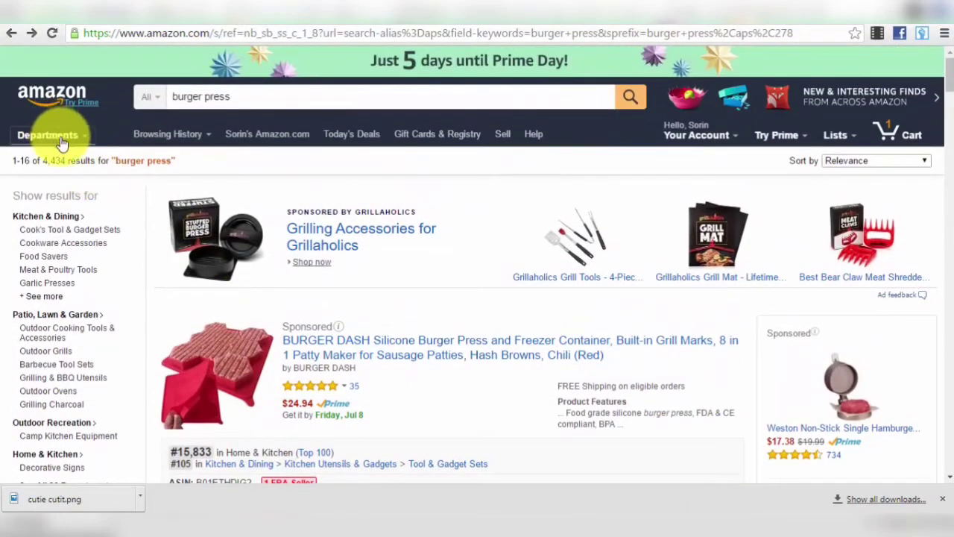
pyautogui.moveTo(67, 144)
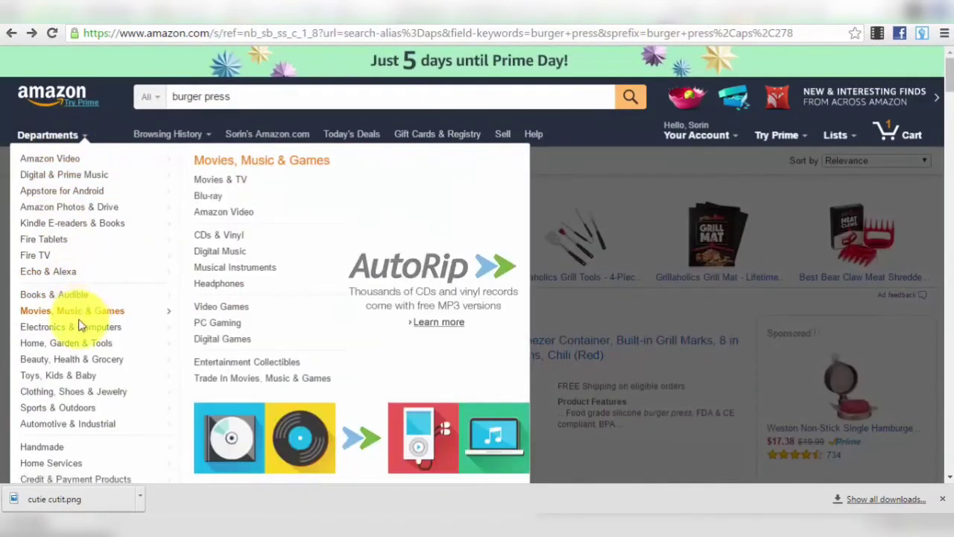
pyautogui.moveTo(68, 348)
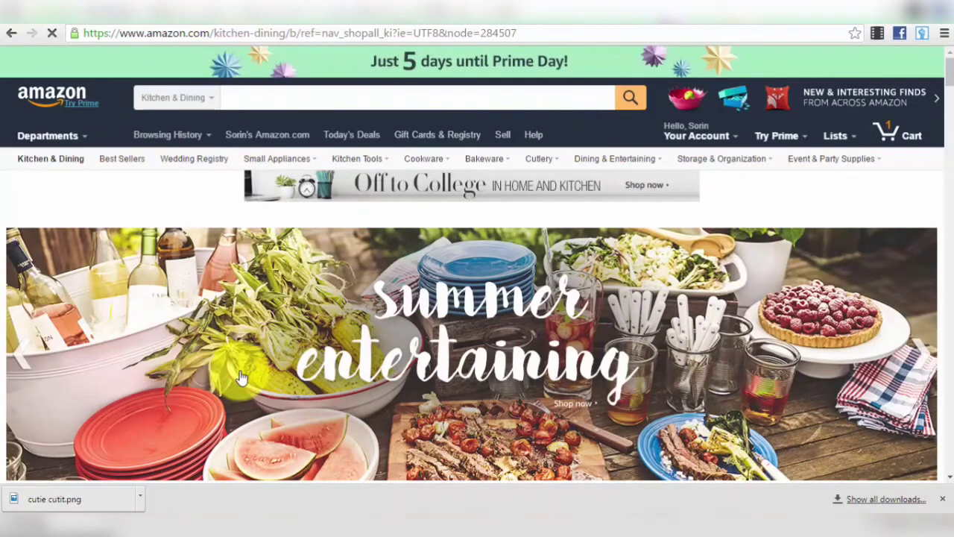
# - Open the Kitchen & Dining Best Sellers list
pyautogui.scroll(-1, 186, 227)
pyautogui.scroll(1, 187, 227)
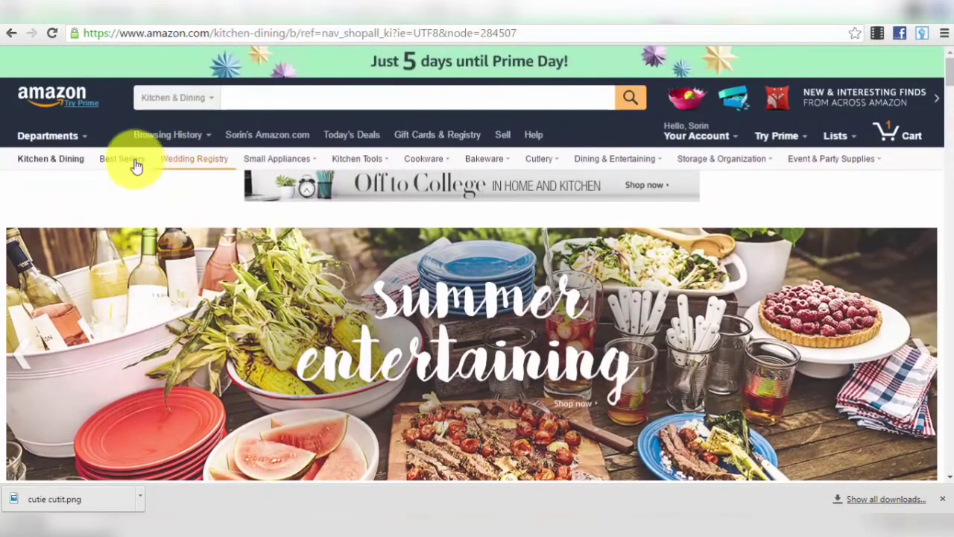
pyautogui.click(123, 160)
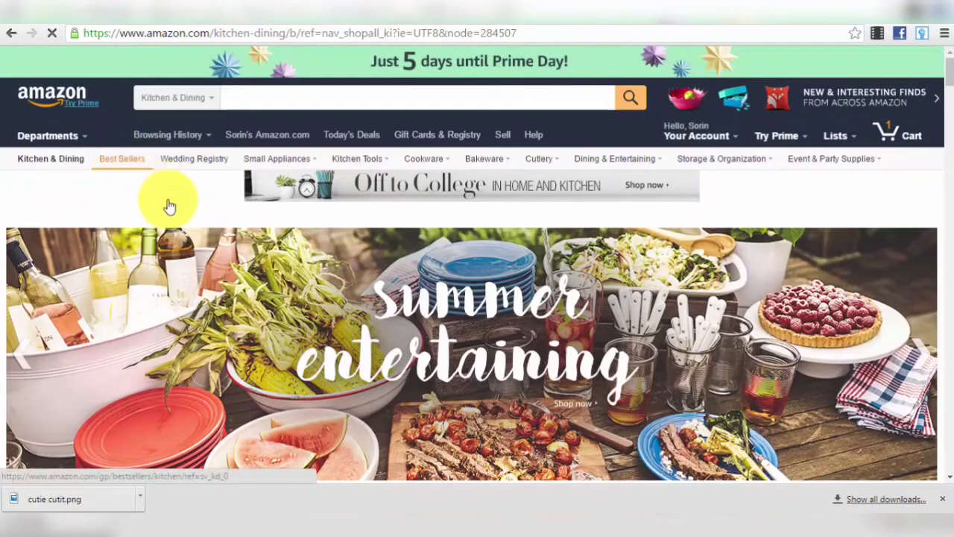
# - Scroll through the Best Sellers rankings to reach Kitchen & Table Linens
pyautogui.scroll(-2, 181, 207)
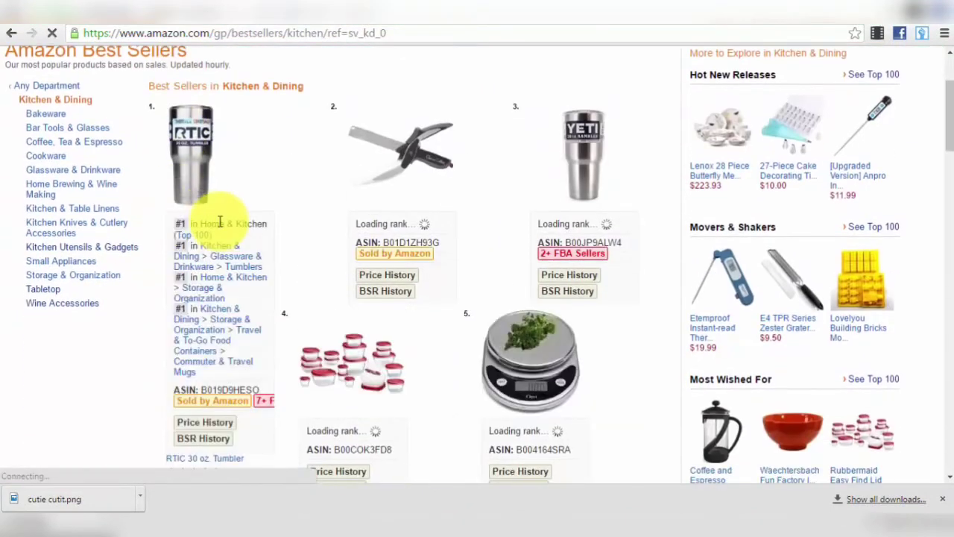
pyautogui.scroll(-5, 457, 334)
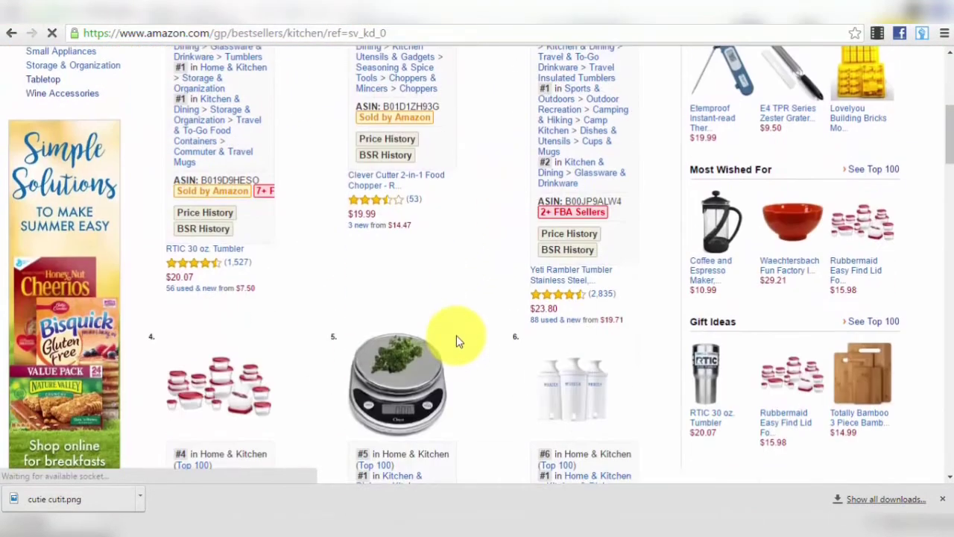
pyautogui.scroll(1, 457, 341)
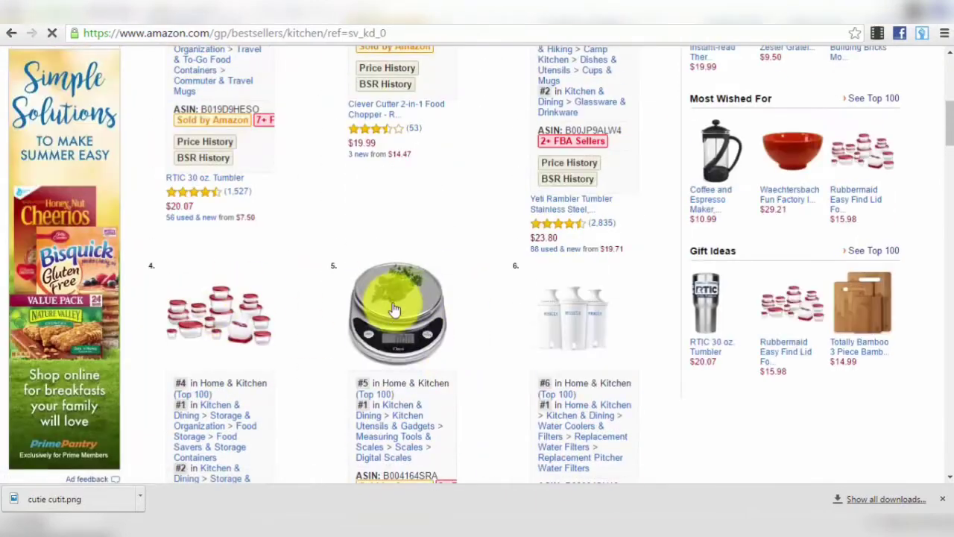
pyautogui.scroll(-8, 456, 341)
pyautogui.scroll(-13, 357, 300)
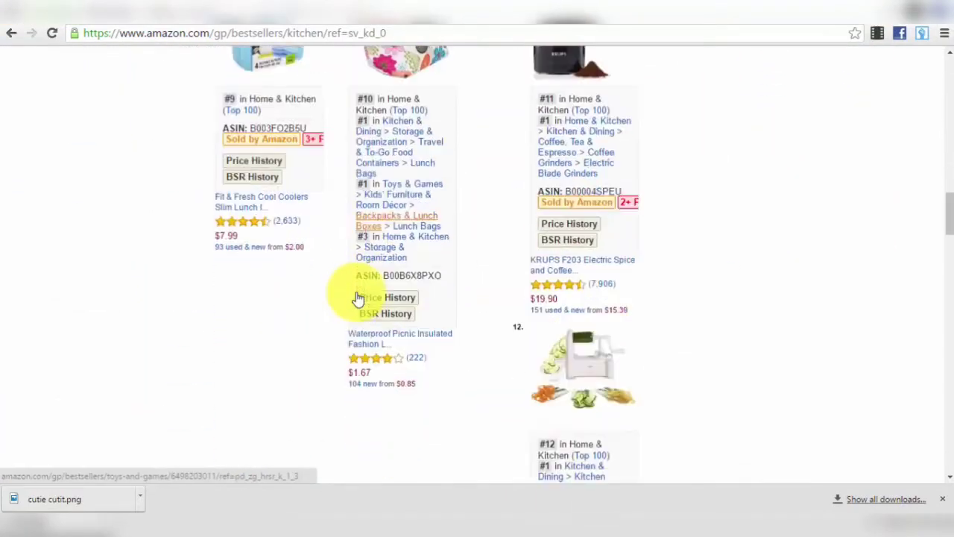
pyautogui.scroll(-7, 347, 305)
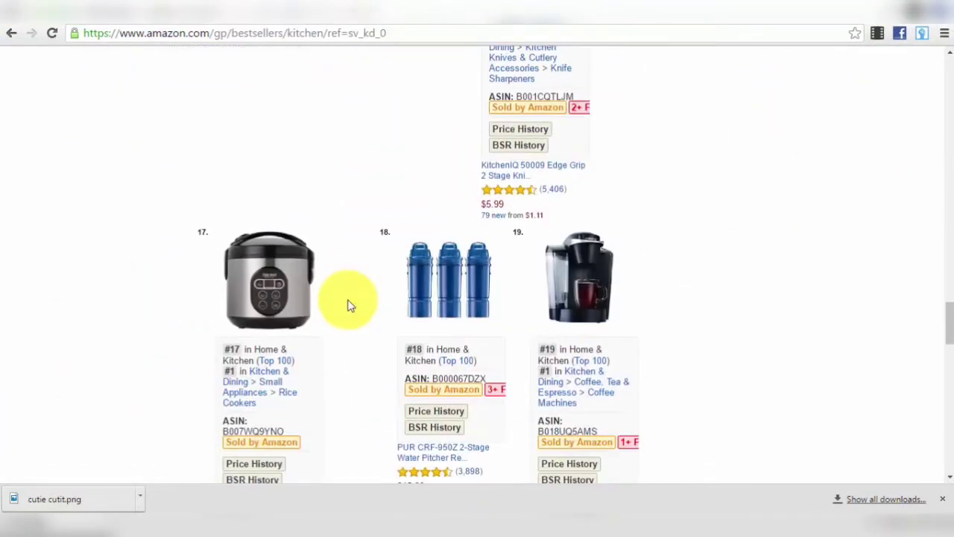
pyautogui.scroll(-5, 345, 398)
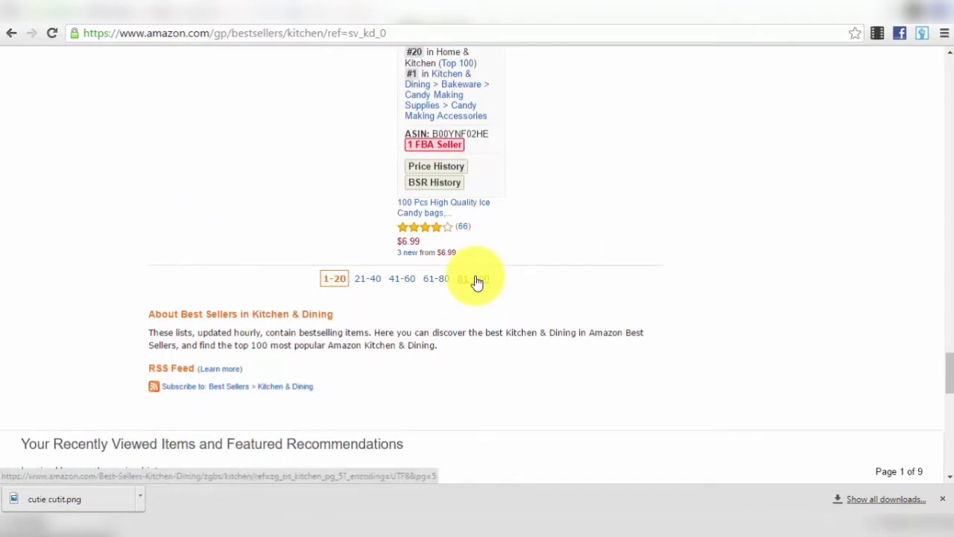
pyautogui.scroll(15, 478, 281)
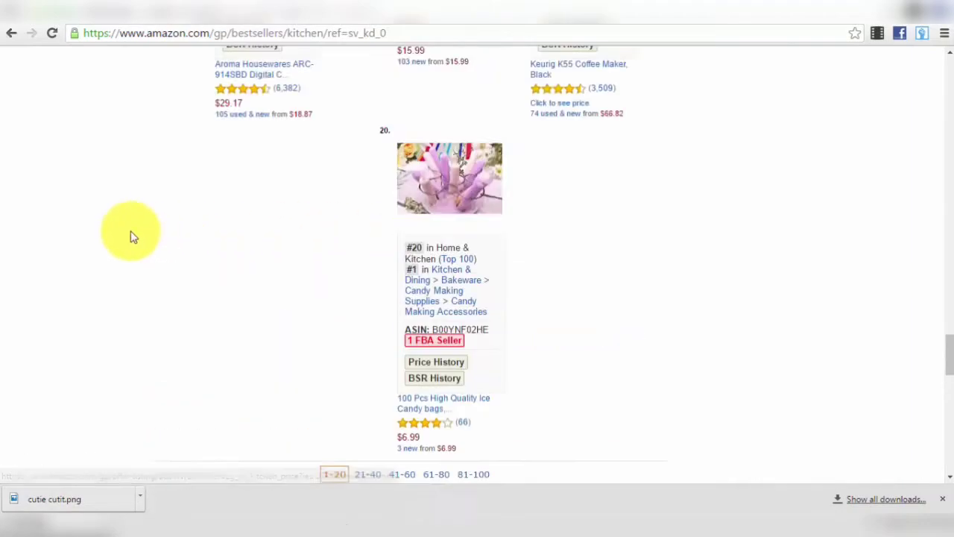
pyautogui.scroll(1, 478, 306)
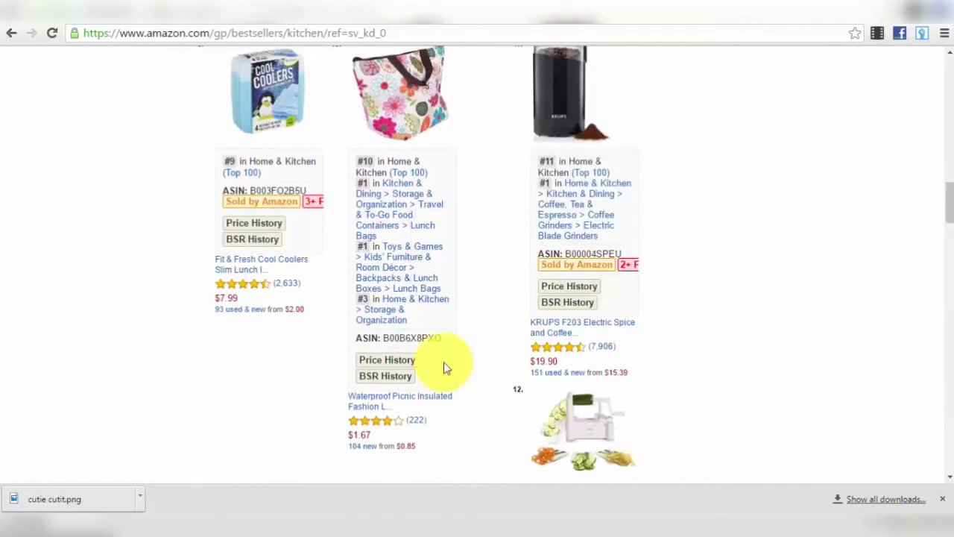
pyautogui.scroll(15, 470, 354)
pyautogui.scroll(2, 292, 369)
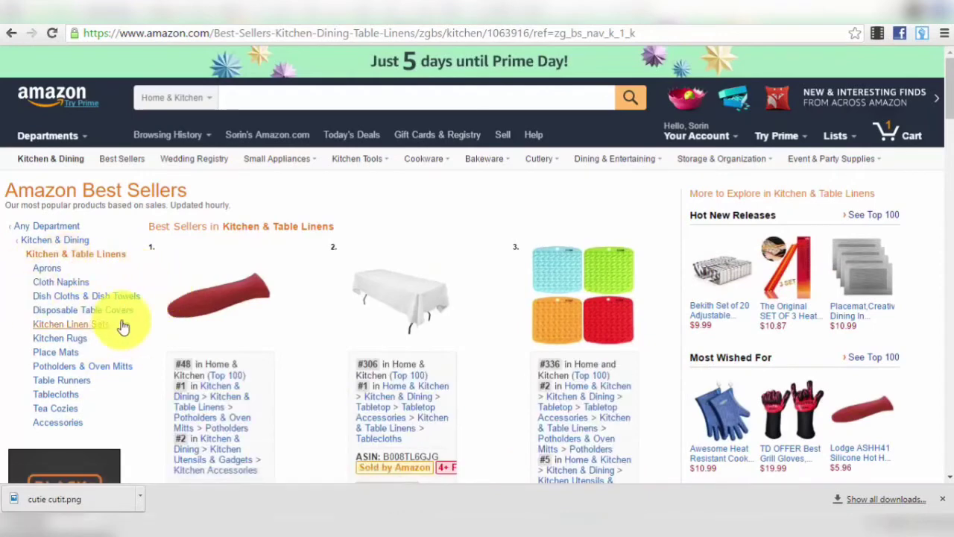
pyautogui.click(47, 277)
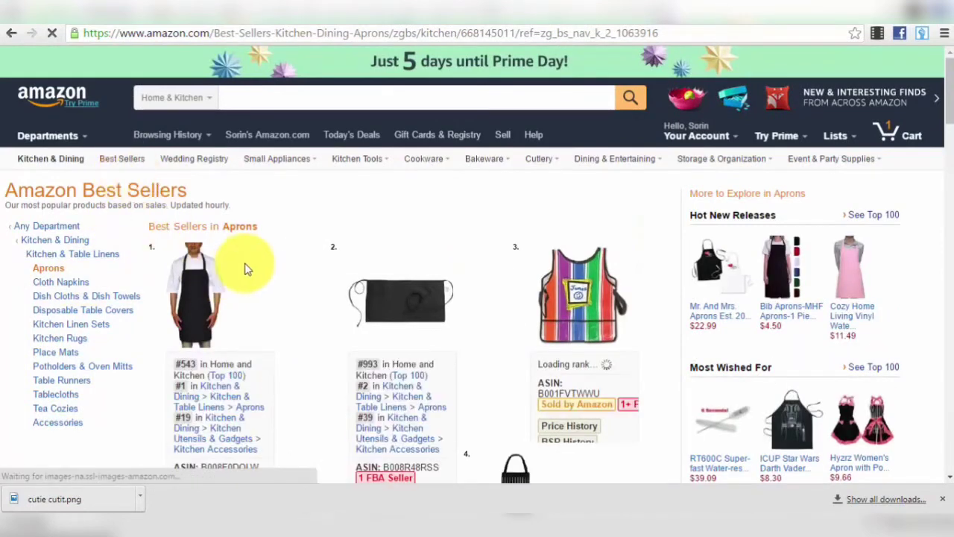
pyautogui.scroll(-2, 341, 270)
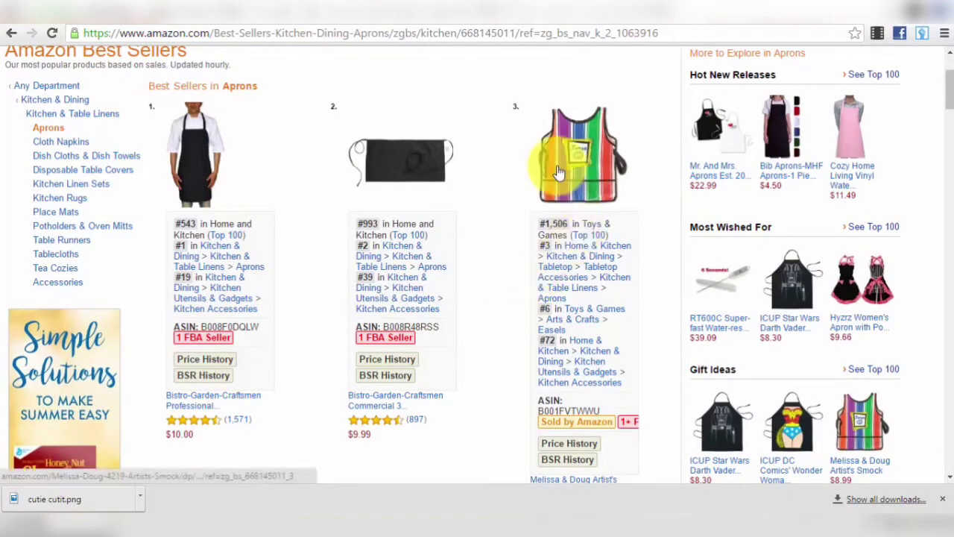
pyautogui.scroll(-1, 580, 185)
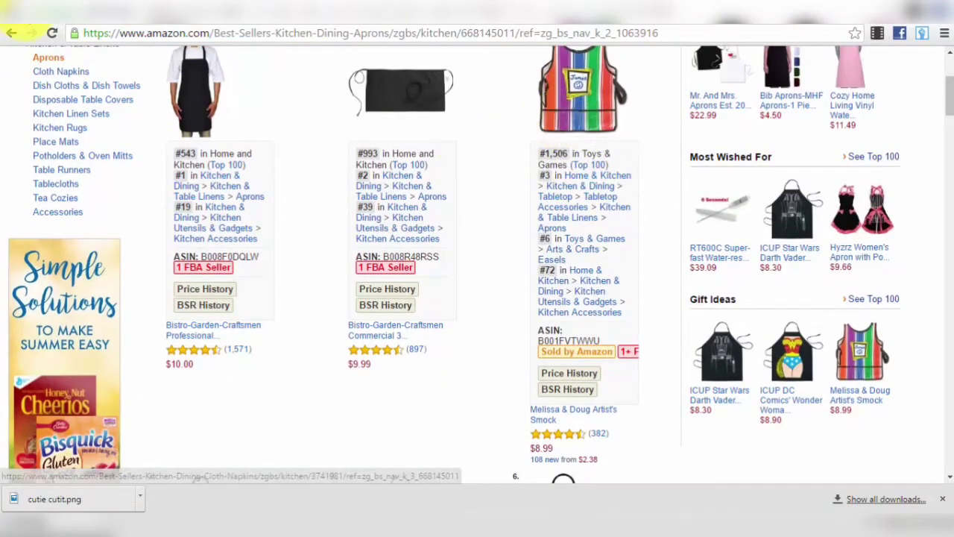
pyautogui.scroll(-4, 368, 203)
pyautogui.scroll(-4, 367, 202)
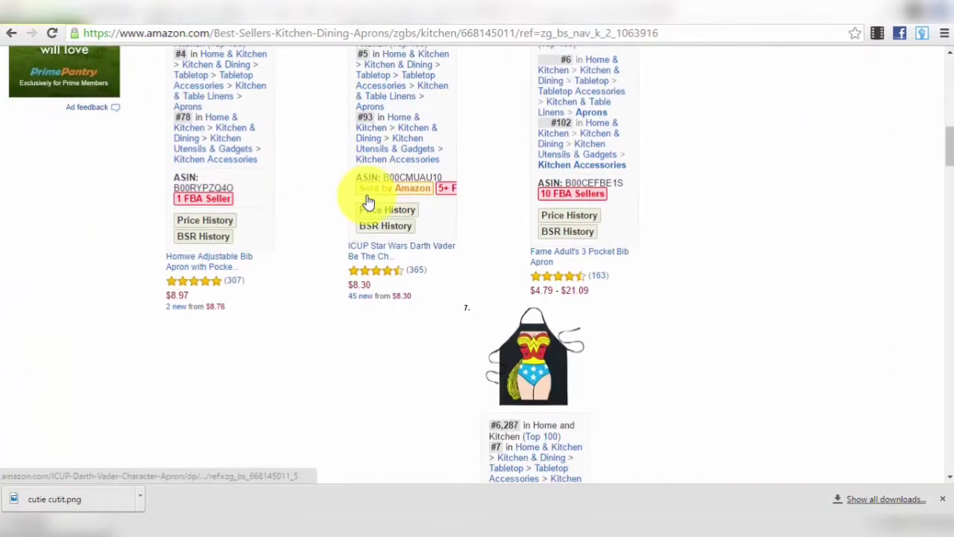
pyautogui.scroll(5, 366, 197)
pyautogui.scroll(-5, 673, 375)
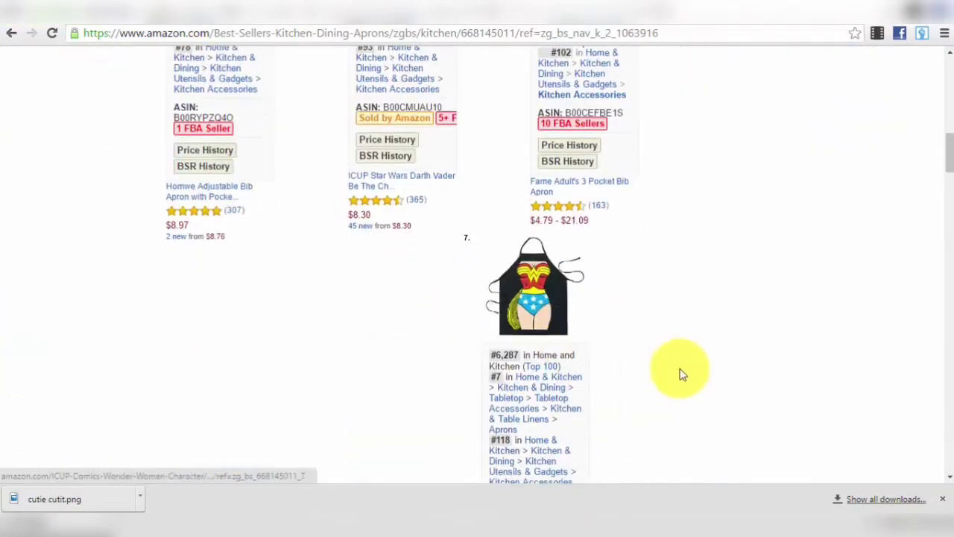
pyautogui.scroll(-5, 641, 343)
pyautogui.scroll(-4, 641, 343)
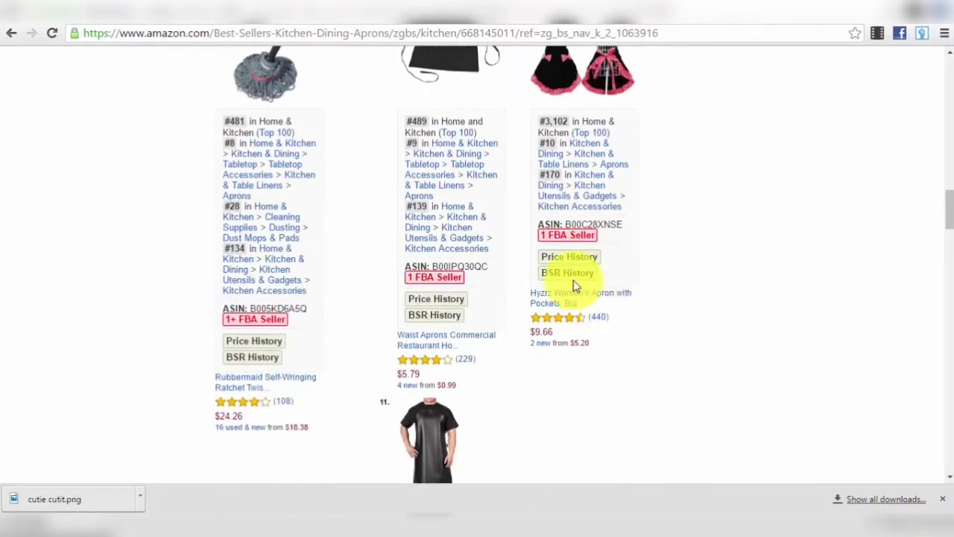
pyautogui.scroll(-4, 511, 350)
pyautogui.scroll(-5, 512, 358)
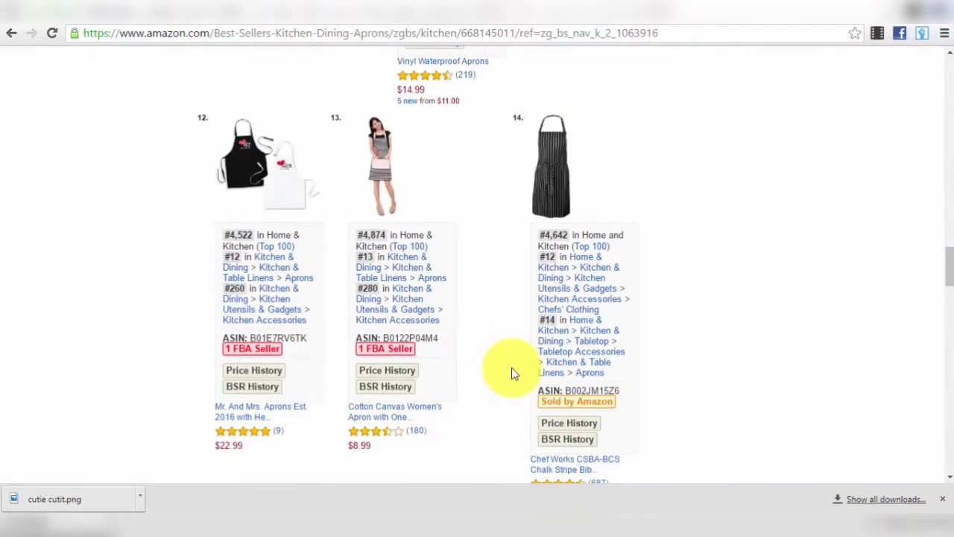
pyautogui.scroll(10, 341, 238)
pyautogui.scroll(-7, 474, 336)
pyautogui.scroll(-6, 474, 335)
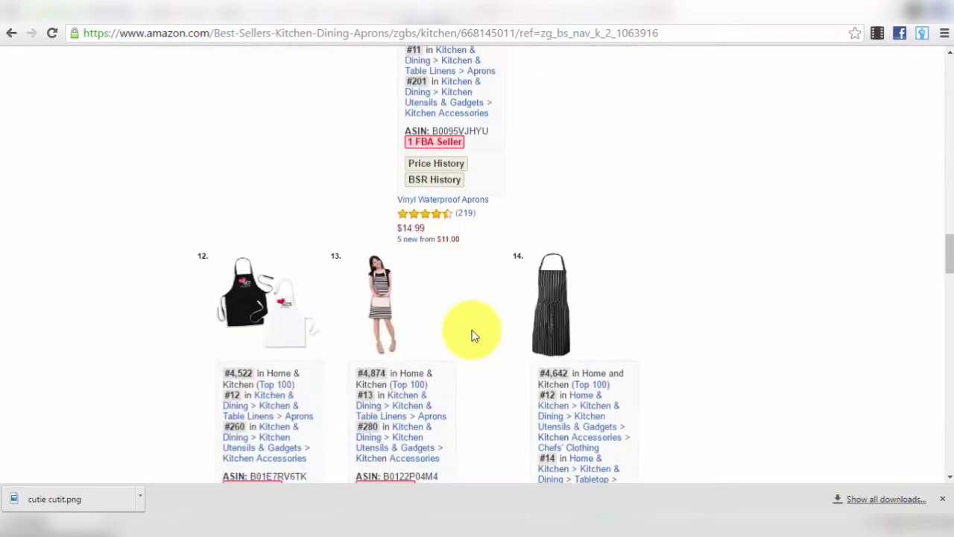
pyautogui.scroll(-7, 473, 335)
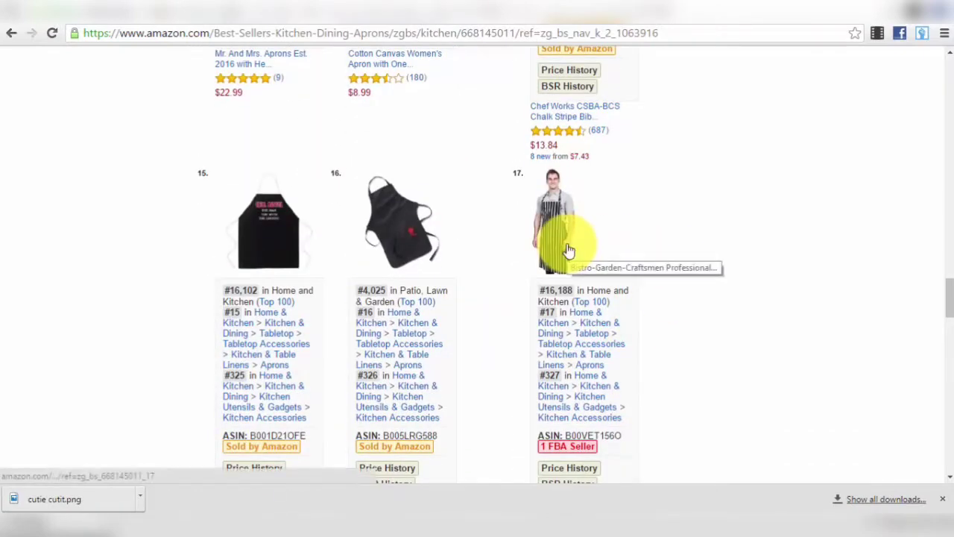
pyautogui.scroll(-8, 389, 207)
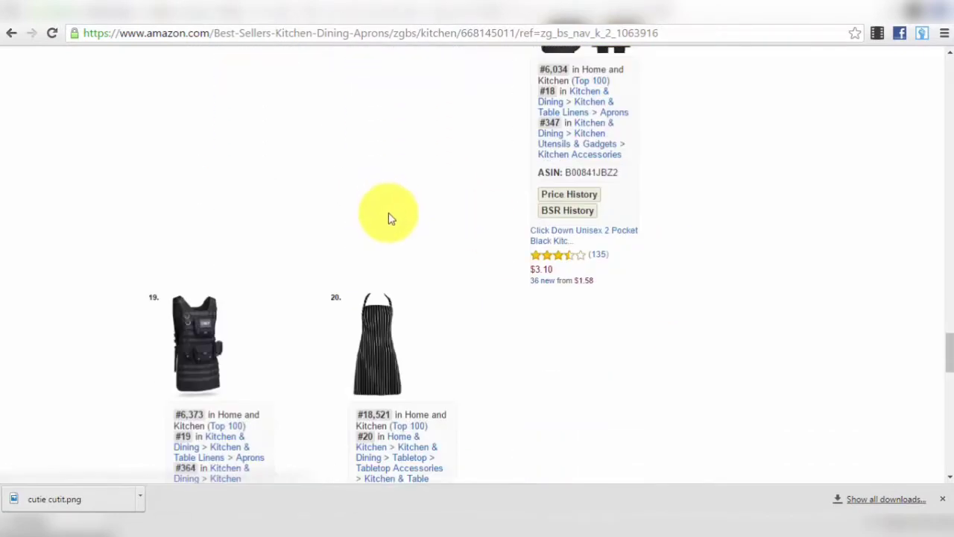
pyautogui.scroll(-1, 391, 238)
pyautogui.scroll(-1, 469, 387)
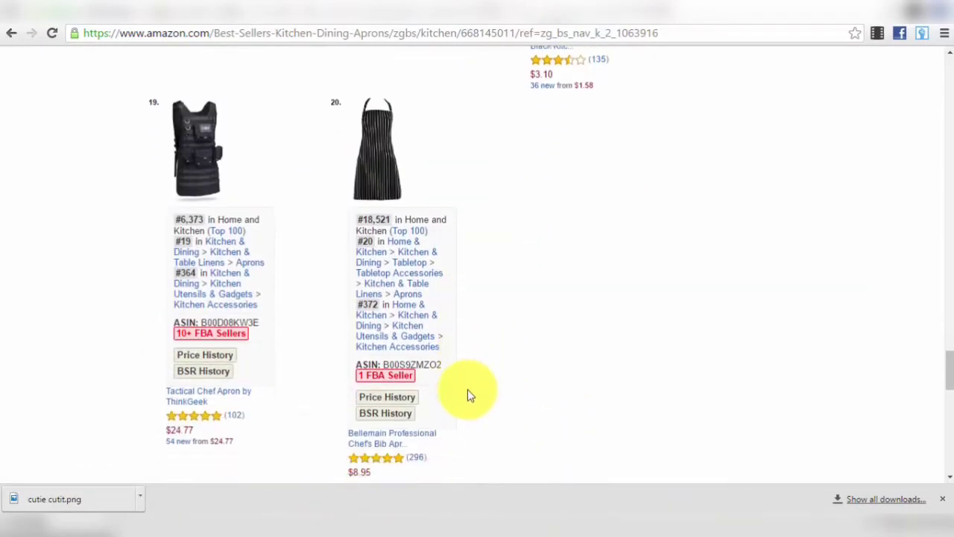
pyautogui.scroll(-2, 470, 391)
pyautogui.scroll(10, 305, 179)
pyautogui.scroll(10, 312, 179)
# - Return to the eBay home page and open the Home & Garden department
pyautogui.click(11, 33)
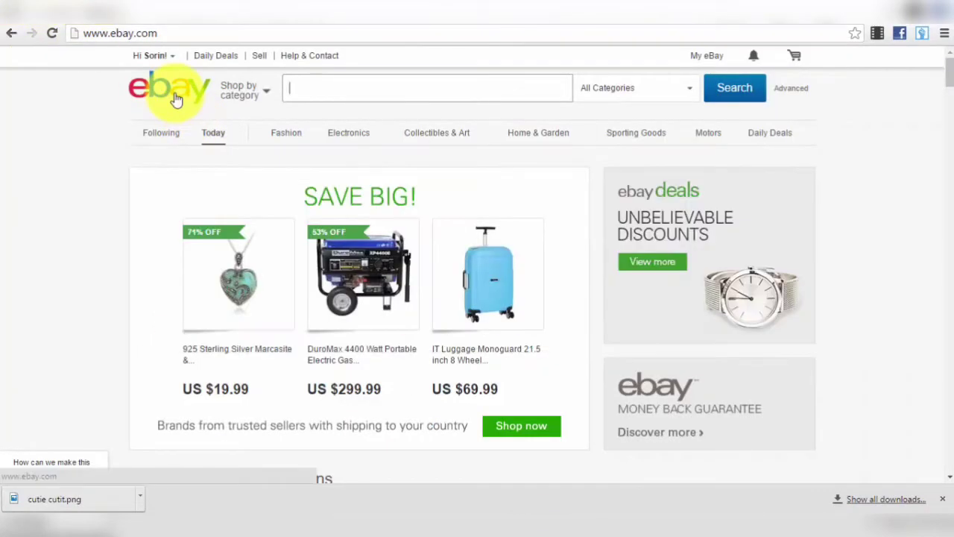
pyautogui.click(178, 98)
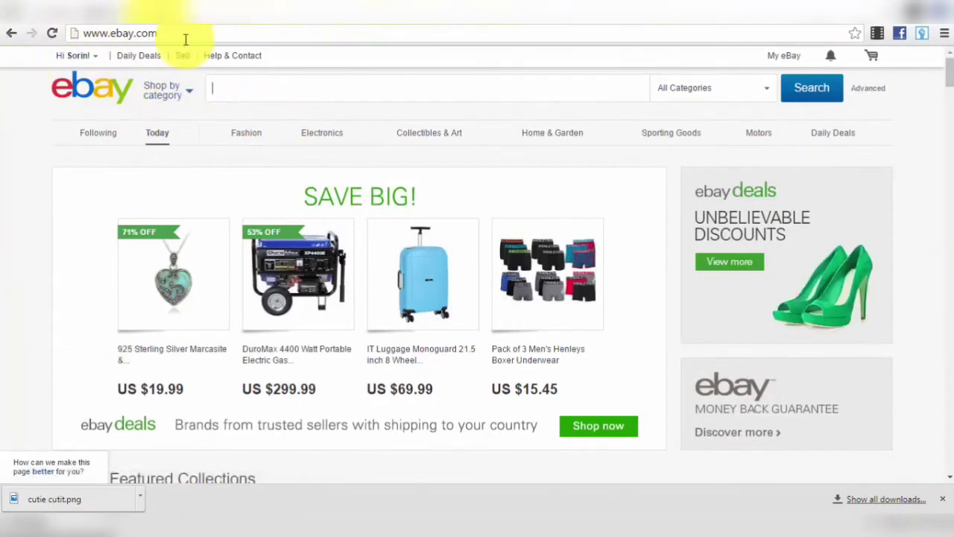
pyautogui.click(549, 142)
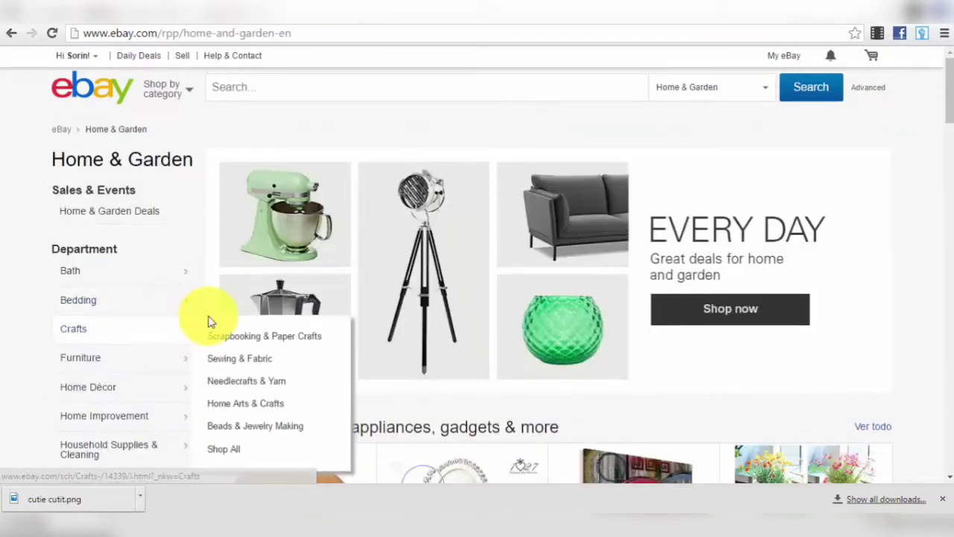
# - Browse the Home & Garden department list to reach Kitchen, Dining & Bar
pyautogui.scroll(-2, 207, 320)
pyautogui.moveTo(171, 286)
pyautogui.scroll(2, 171, 286)
pyautogui.moveTo(97, 281)
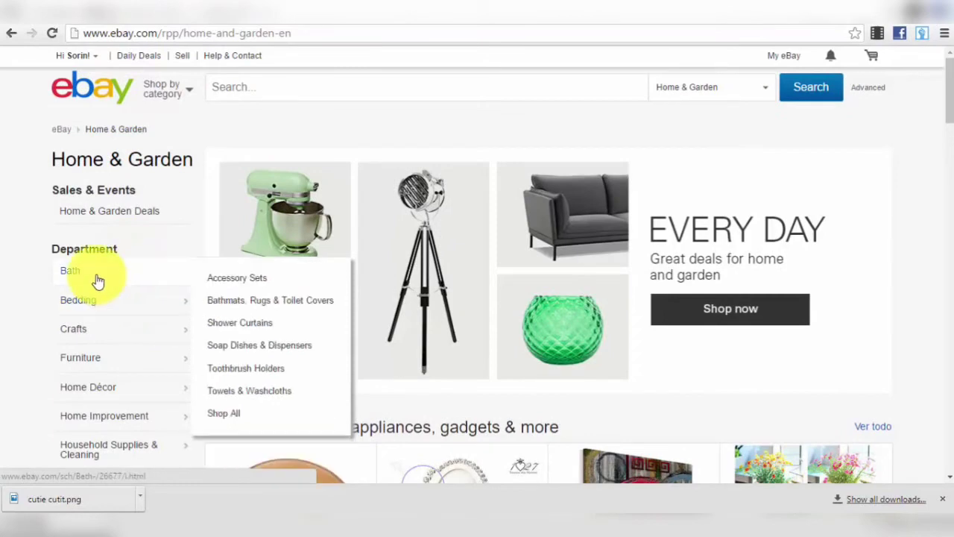
pyautogui.scroll(-2, 101, 298)
pyautogui.moveTo(135, 246)
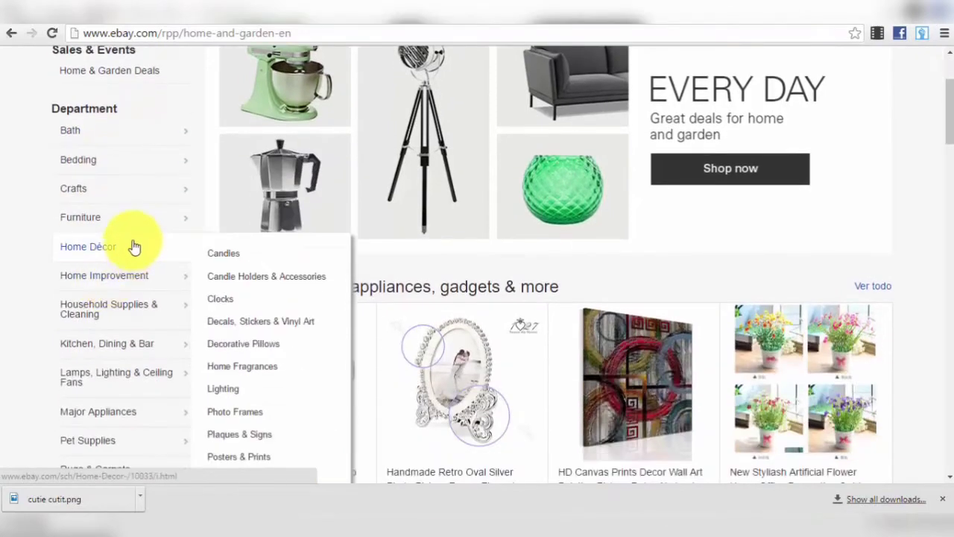
pyautogui.scroll(-2, 131, 249)
pyautogui.moveTo(131, 208)
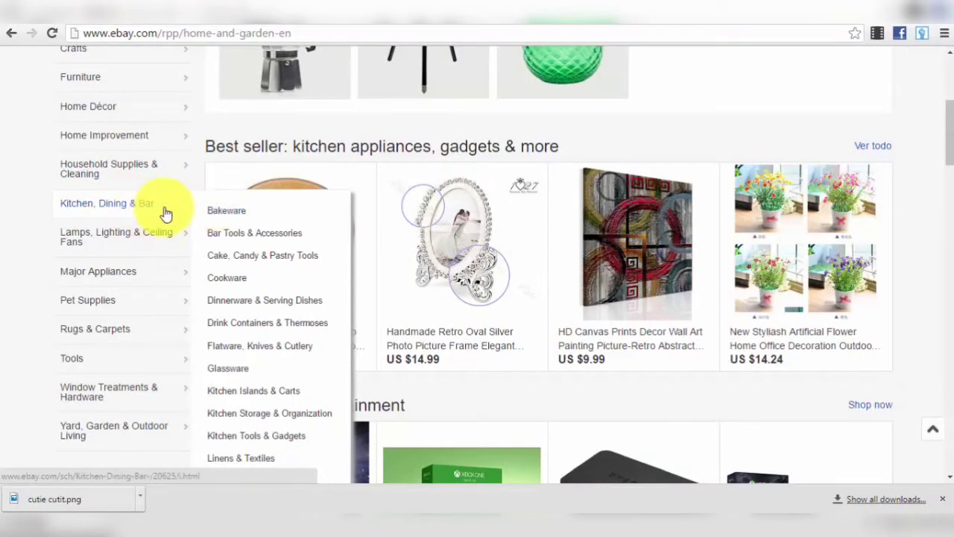
# - Open the Bakeware category from the Kitchen, Dining & Bar flyout
pyautogui.click(222, 215)
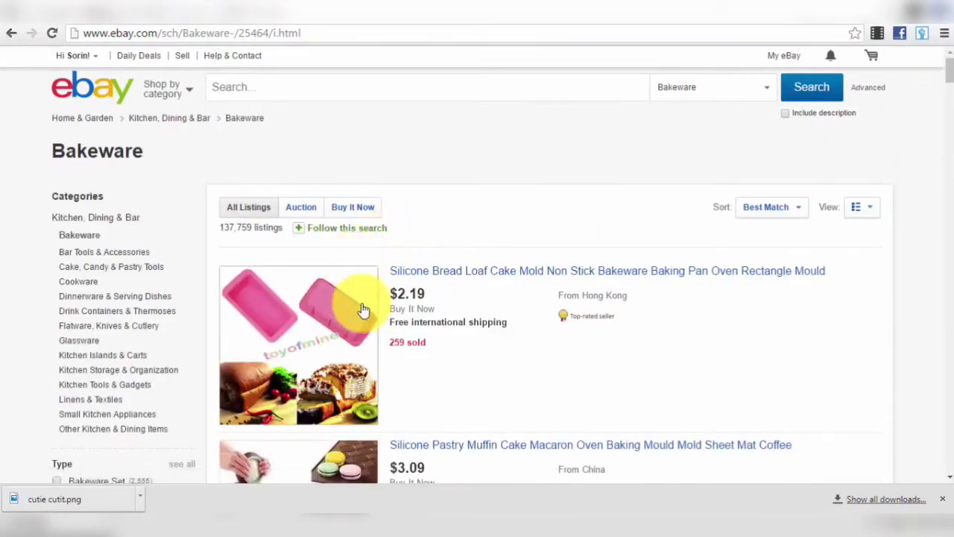
pyautogui.scroll(-2, 393, 338)
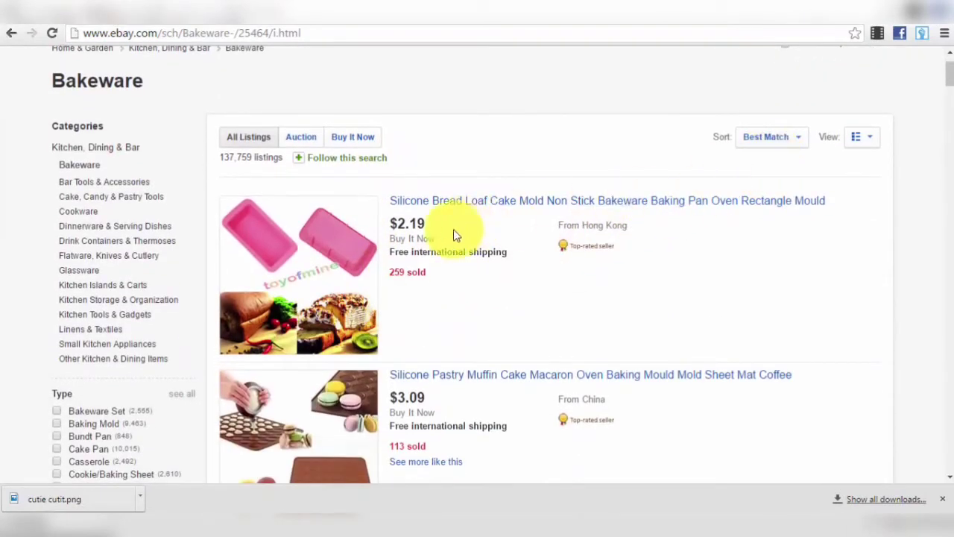
pyautogui.scroll(-10, 410, 249)
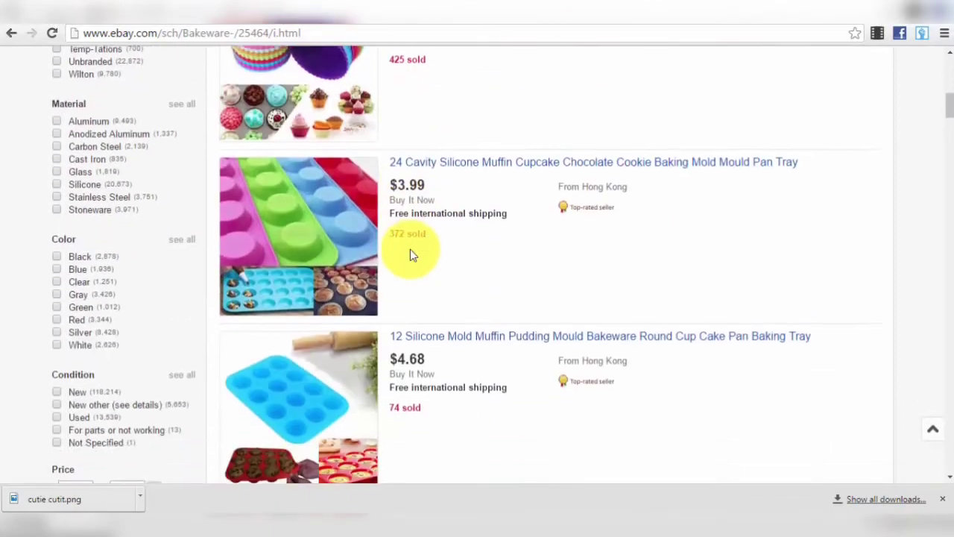
pyautogui.scroll(-1, 410, 253)
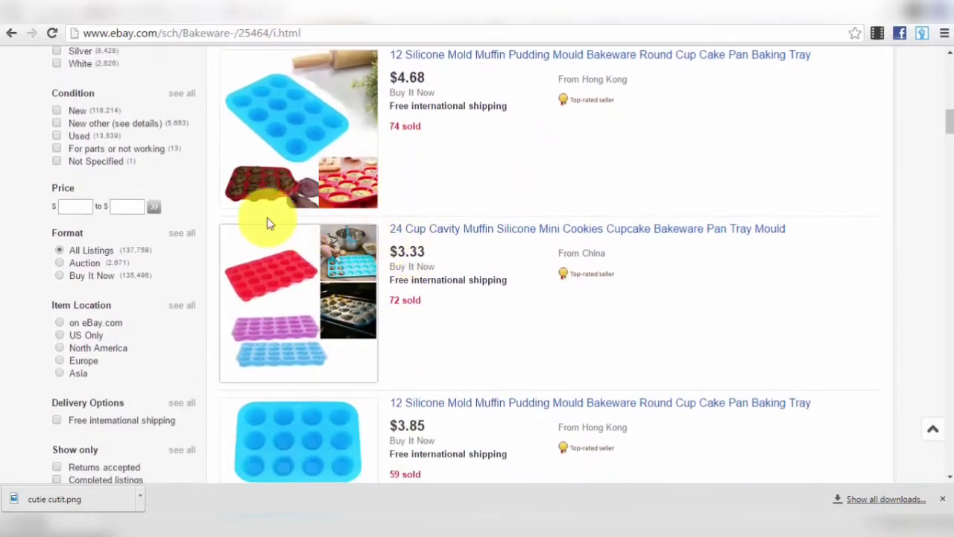
pyautogui.scroll(-2, 49, 333)
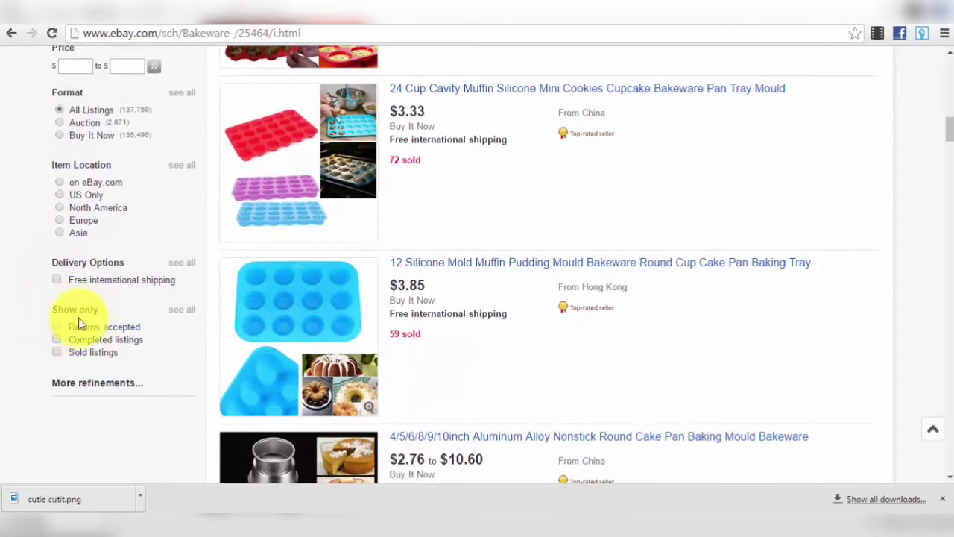
# - Show only sold Bakeware listings and review the sort order choices
pyautogui.click(60, 352)
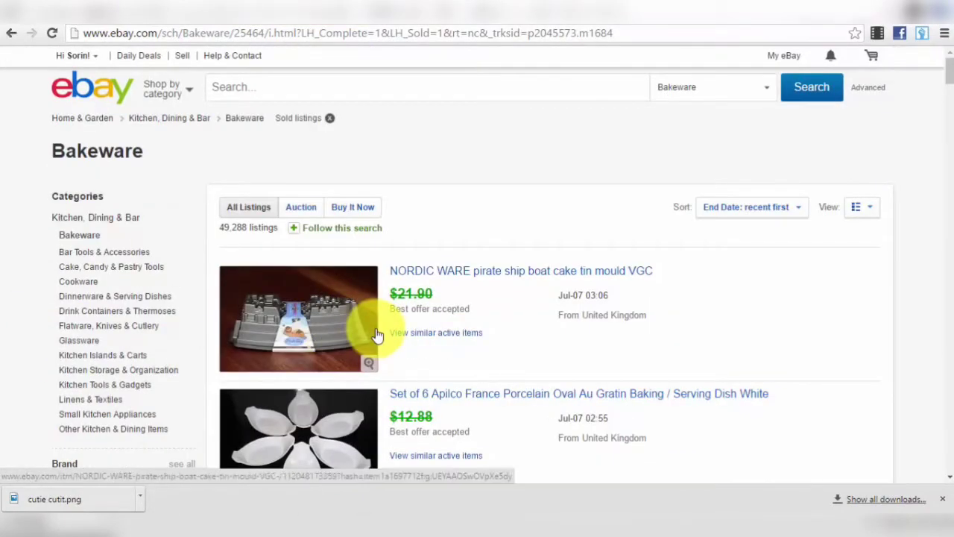
pyautogui.scroll(-1, 378, 335)
pyautogui.click(720, 139)
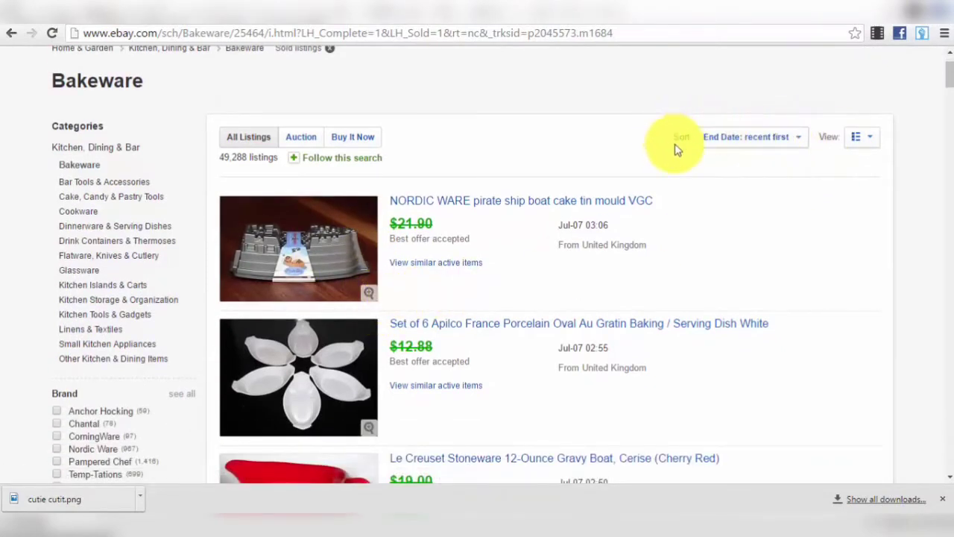
pyautogui.moveTo(761, 136)
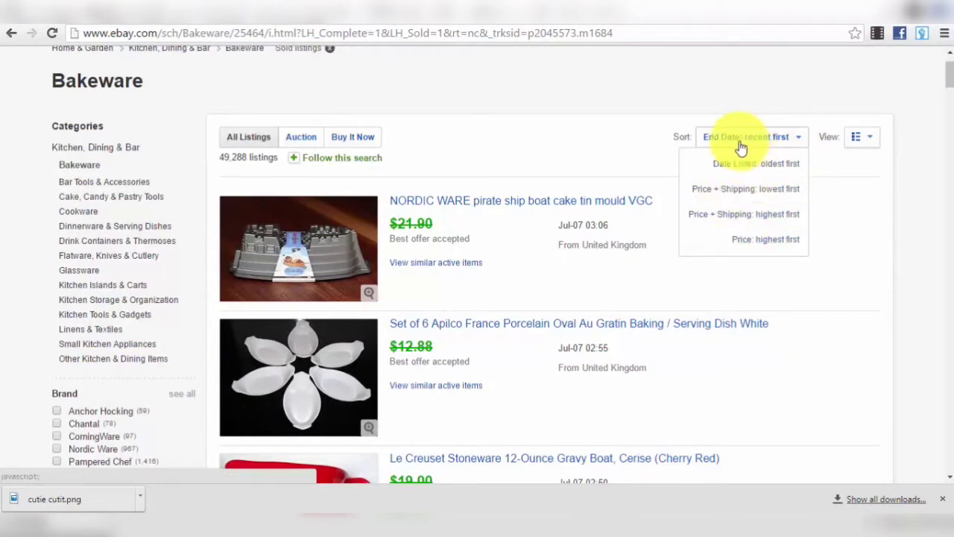
pyautogui.scroll(-10, 473, 187)
pyautogui.scroll(-4, 151, 275)
pyautogui.scroll(-2, 147, 265)
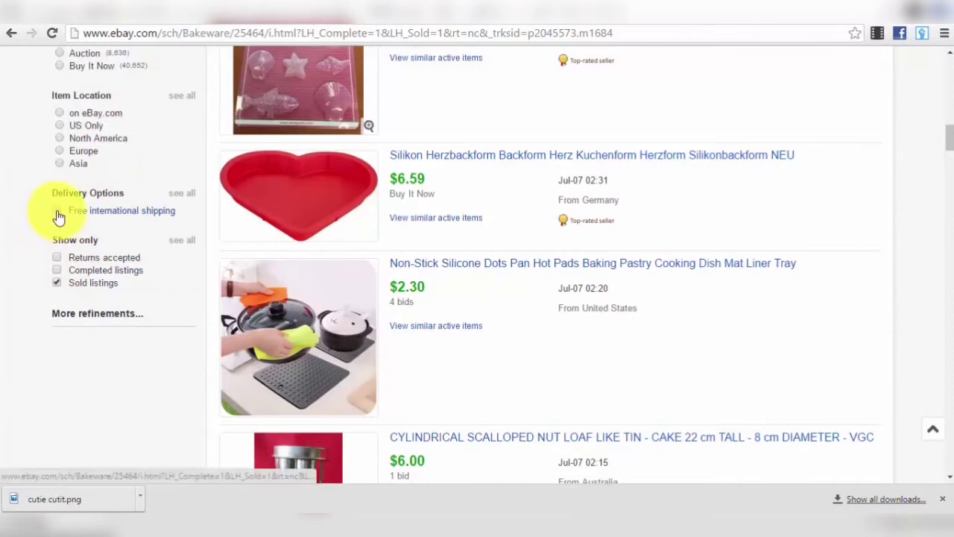
pyautogui.scroll(3, 59, 216)
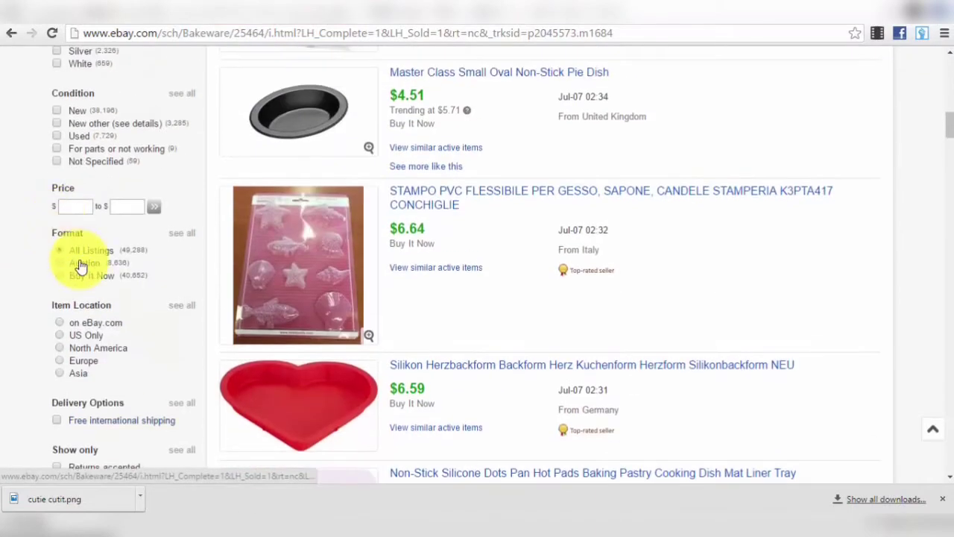
# - Limit the sold Bakeware results to New condition and open More refinements
pyautogui.click(94, 207)
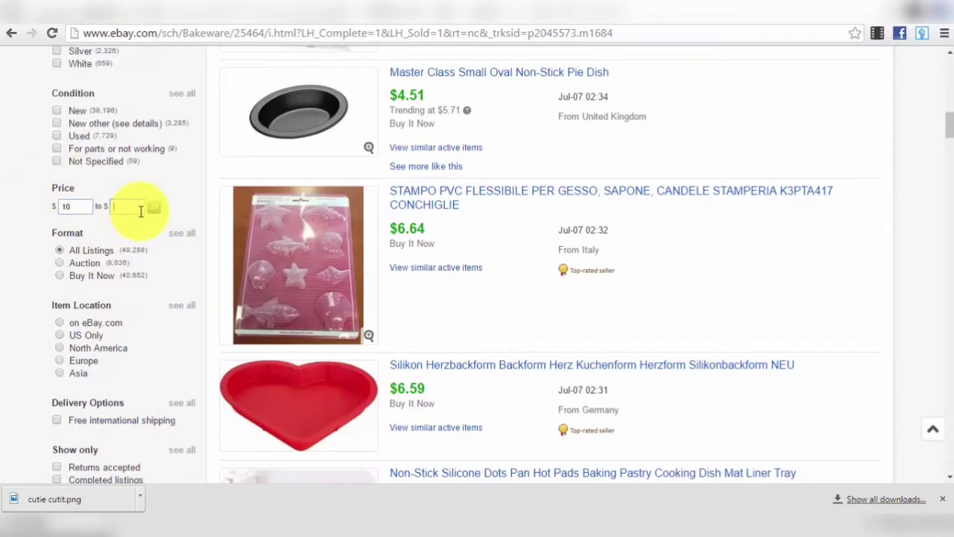
pyautogui.scroll(1, 136, 214)
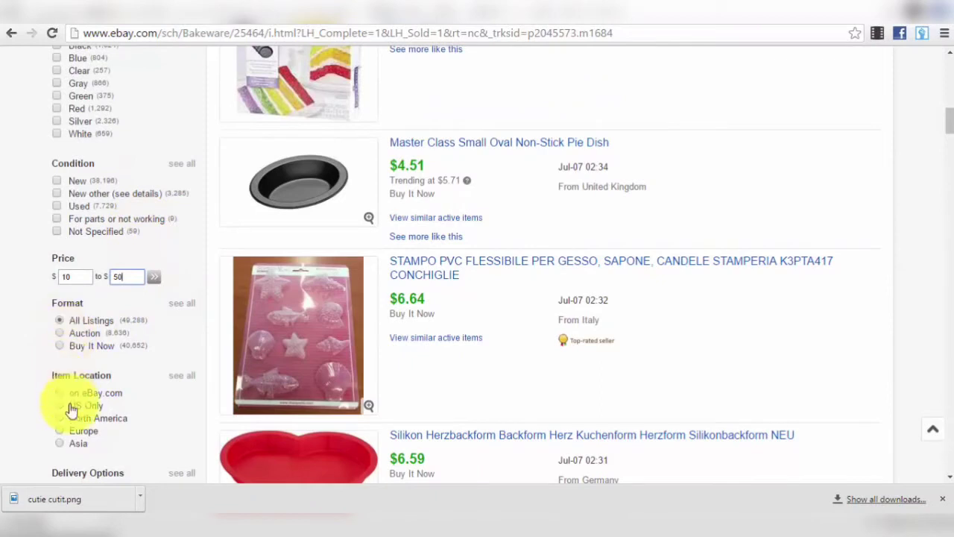
pyautogui.scroll(1, 119, 388)
pyautogui.scroll(1, 102, 301)
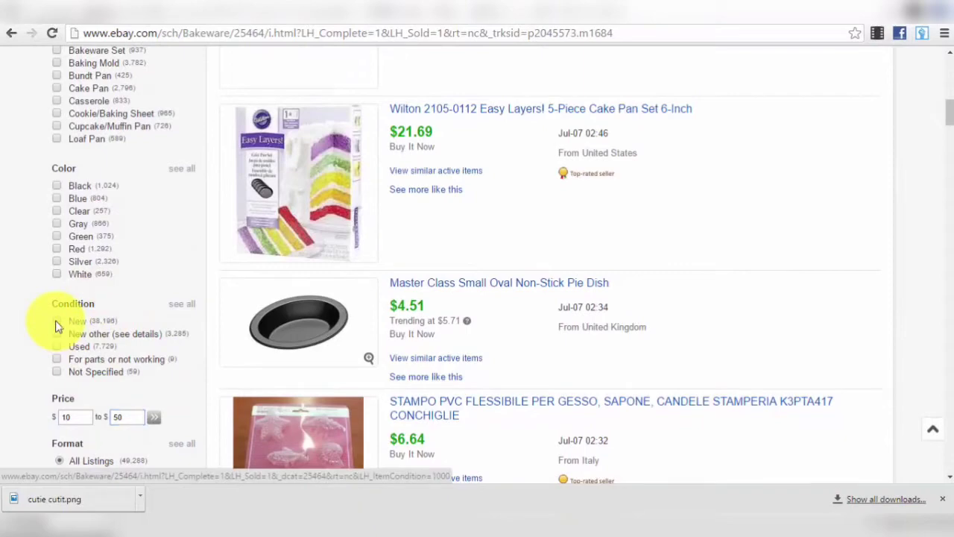
pyautogui.click(57, 327)
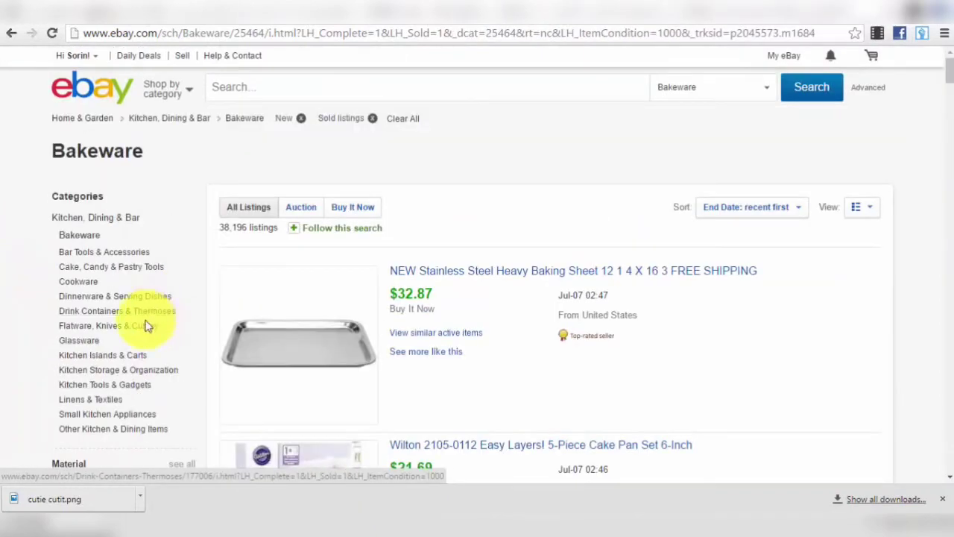
pyautogui.scroll(-9, 146, 326)
pyautogui.scroll(-7, 124, 313)
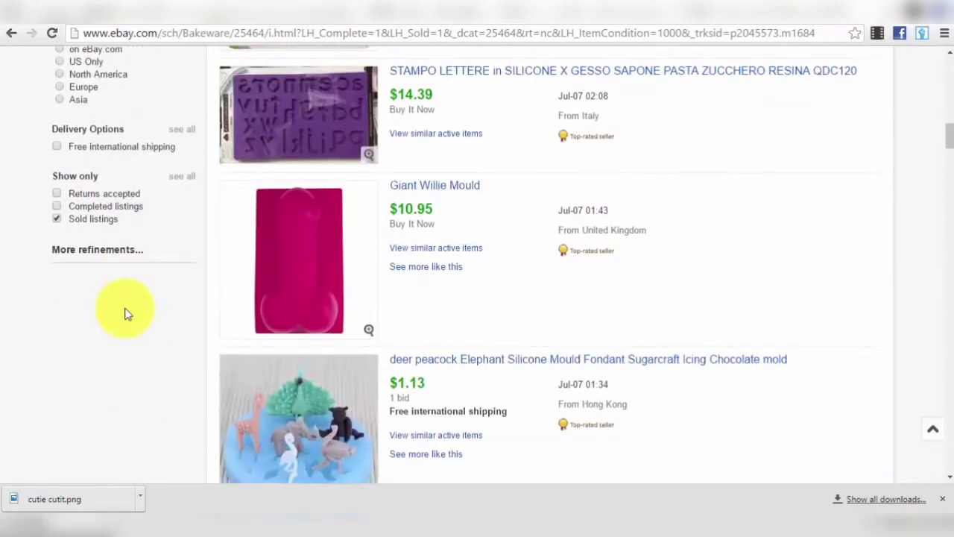
pyautogui.scroll(2, 115, 257)
pyautogui.click(100, 397)
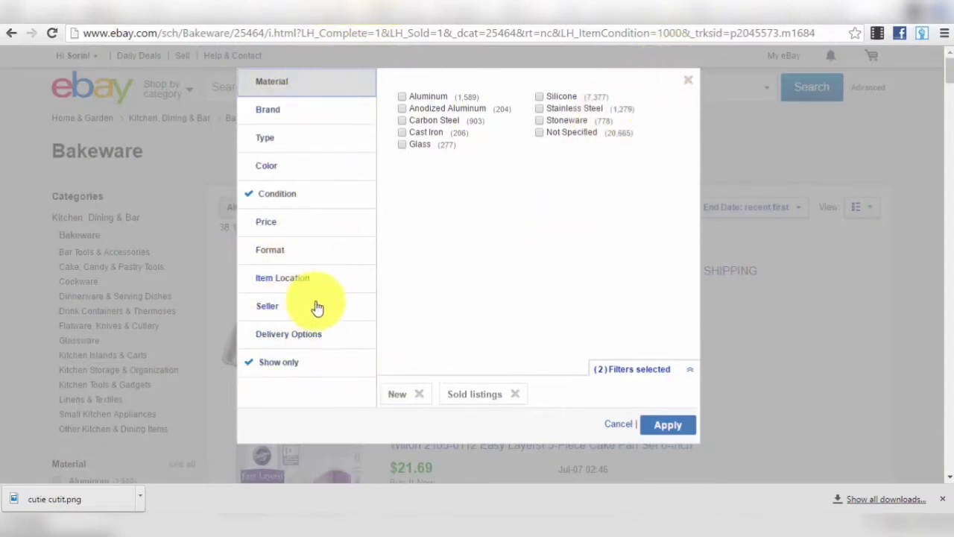
# - Close the refinements dialog without changes and scroll the New sold Bakeware results
pyautogui.click(689, 85)
pyautogui.scroll(8, 384, 232)
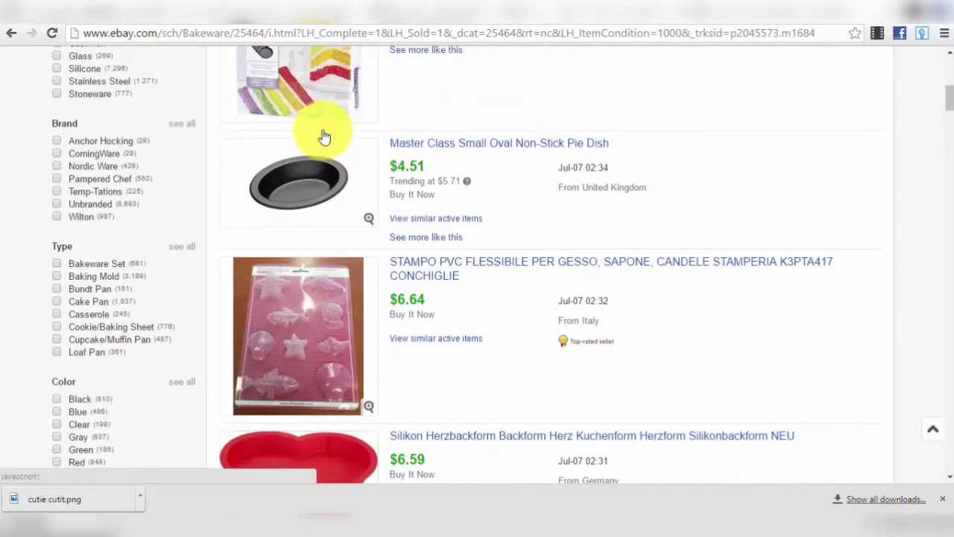
pyautogui.scroll(-3, 347, 141)
pyautogui.scroll(6, 384, 167)
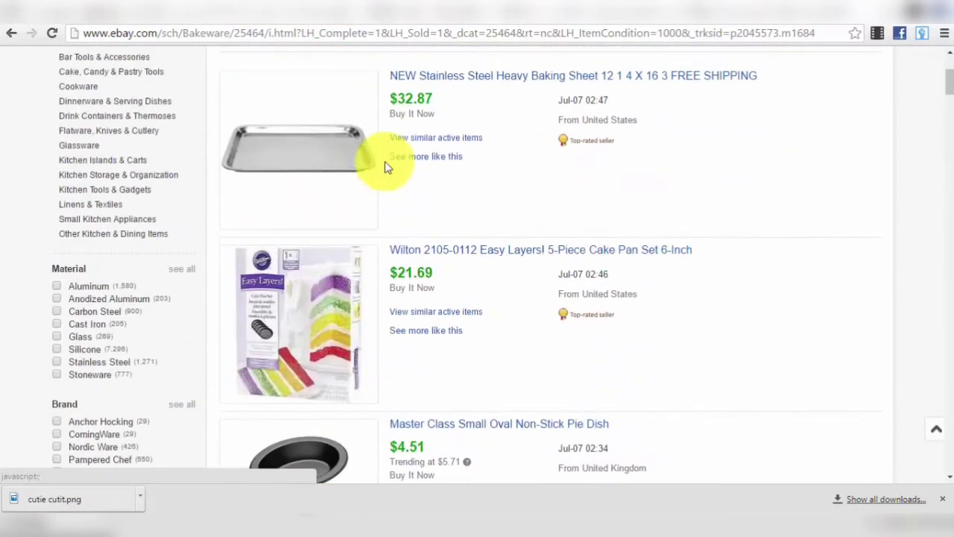
pyautogui.scroll(3, 522, 216)
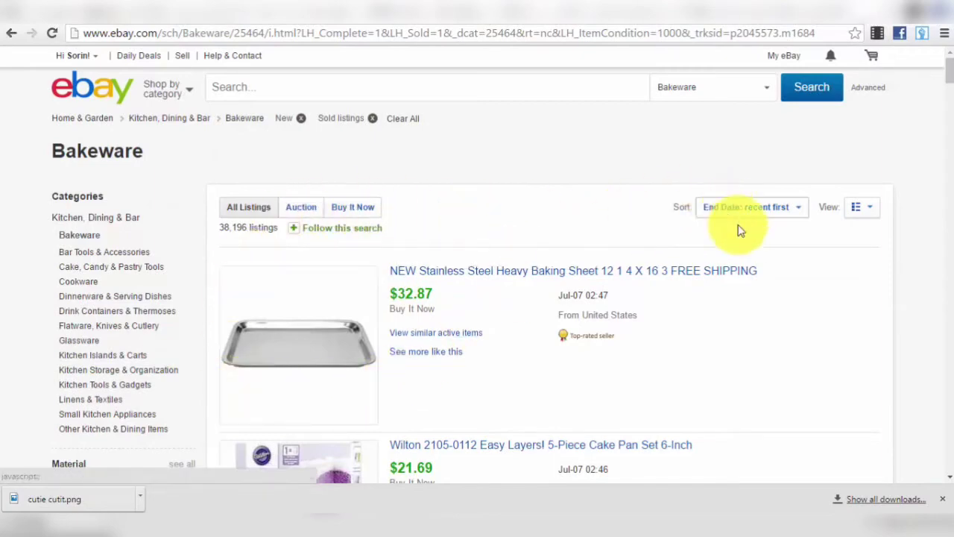
pyautogui.scroll(-4, 105, 339)
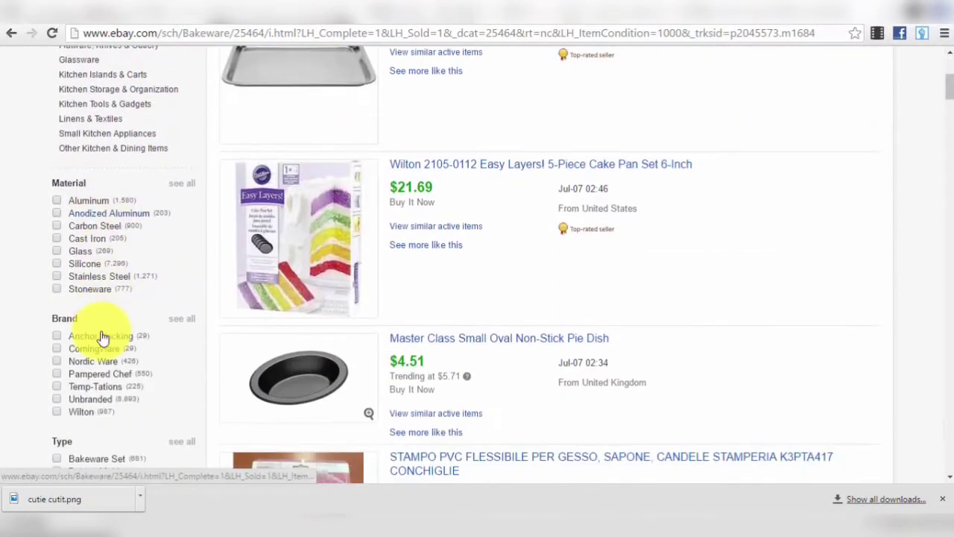
pyautogui.scroll(-8, 103, 338)
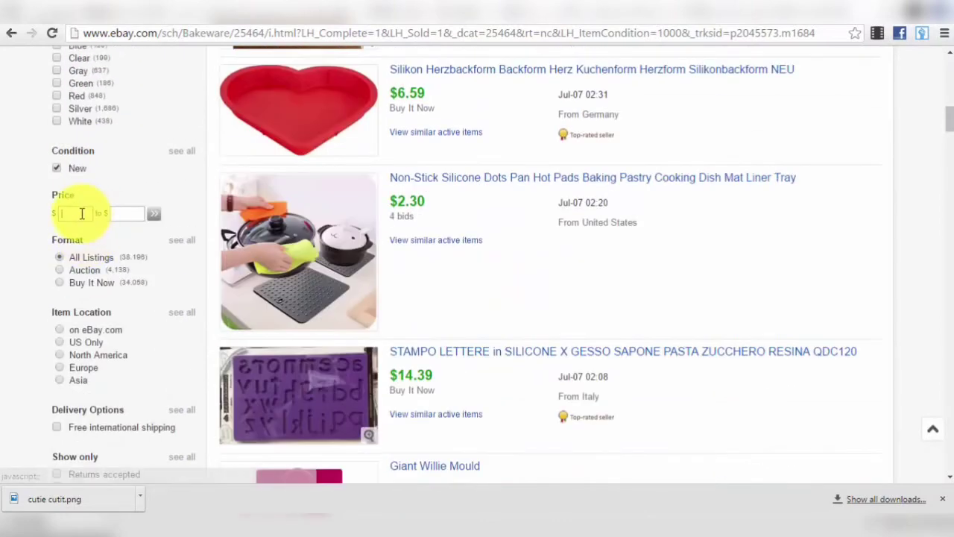
# - Apply a US $20–$50 price range and scroll through the filtered results
pyautogui.write('10')
pyautogui.press('Tab')
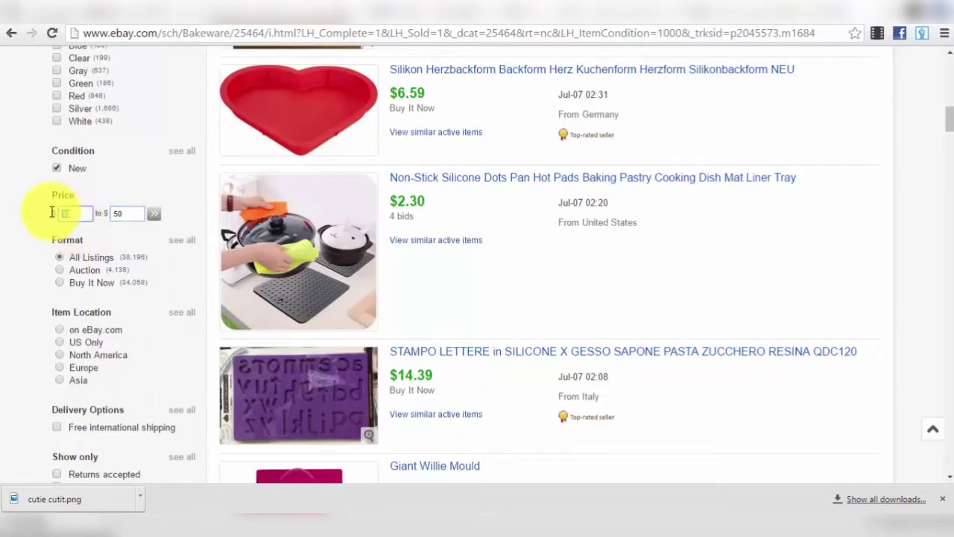
pyautogui.click(155, 217)
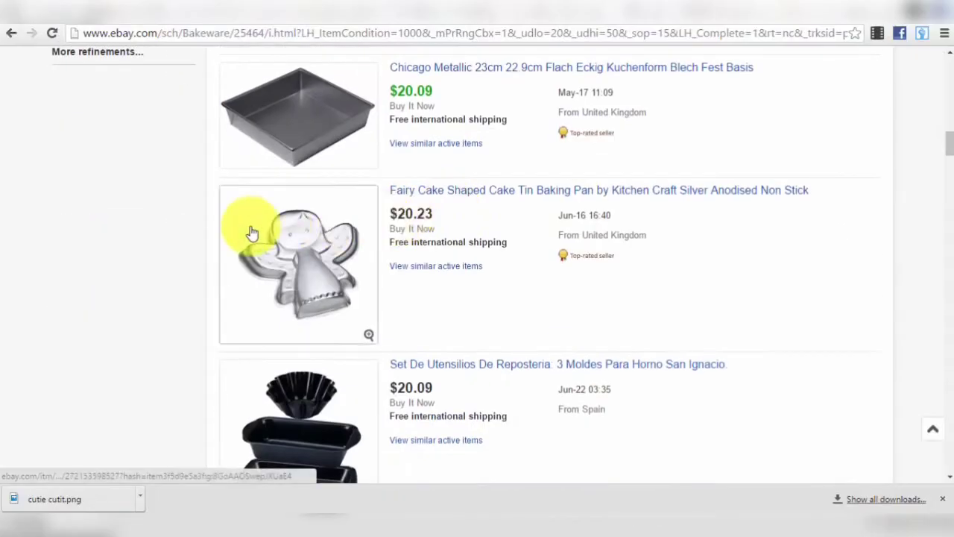
pyautogui.scroll(4, 477, 313)
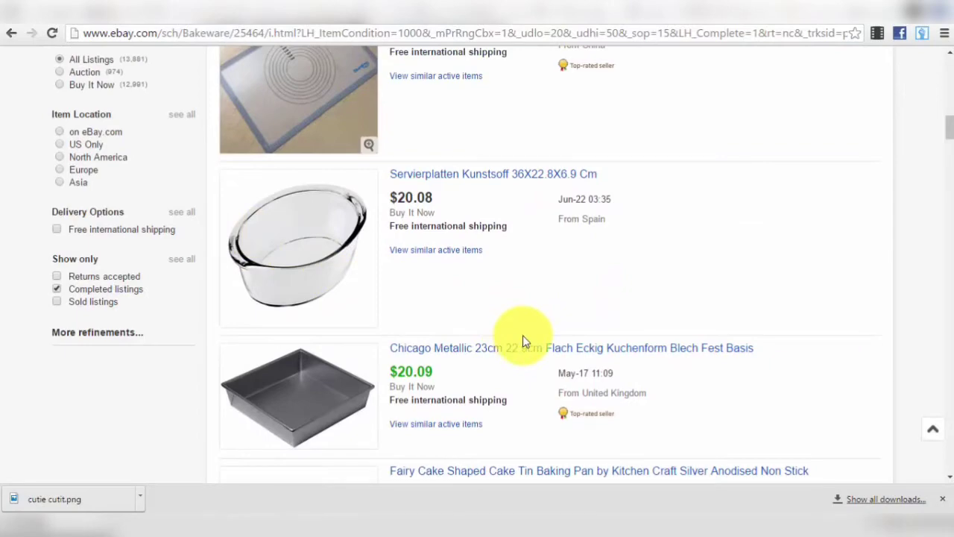
pyautogui.scroll(5, 523, 334)
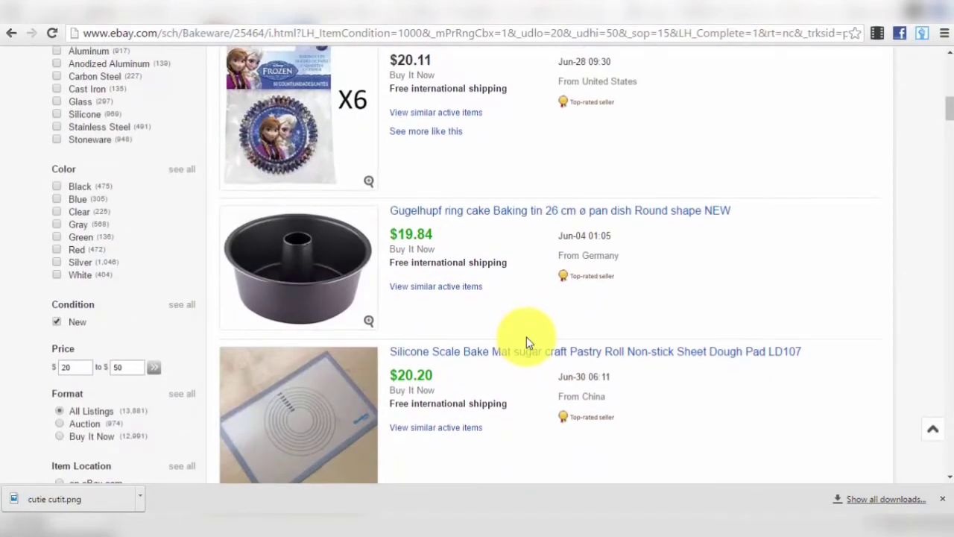
pyautogui.scroll(10, 526, 337)
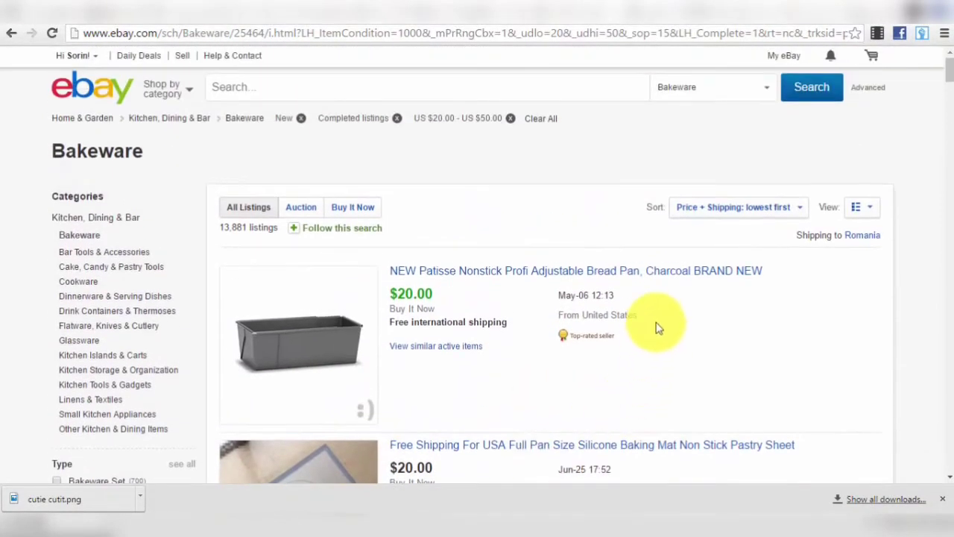
pyautogui.scroll(-3, 549, 307)
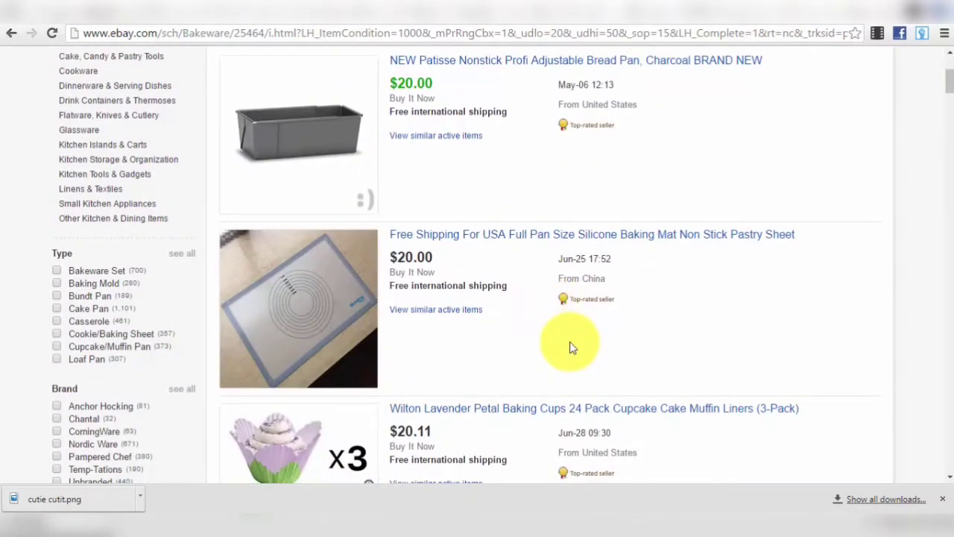
pyautogui.scroll(3, 572, 347)
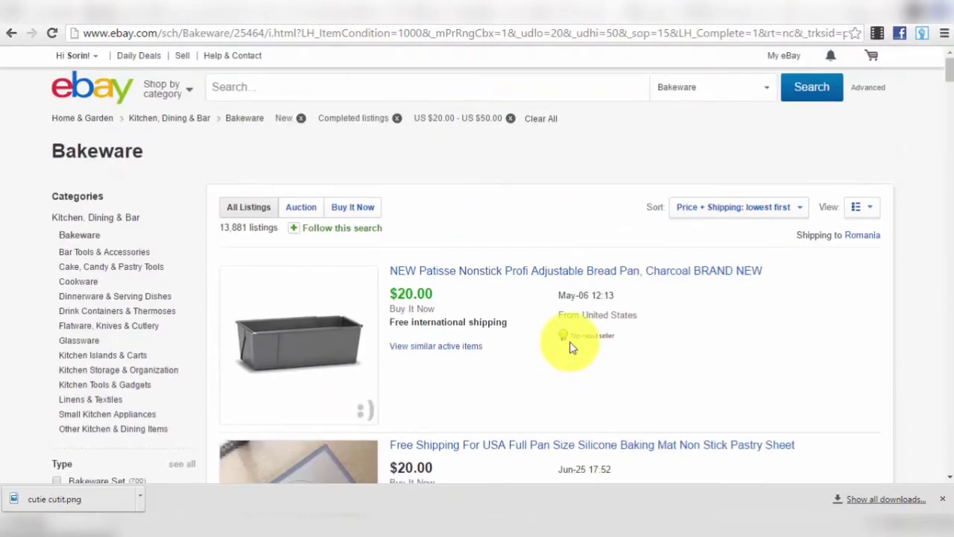
pyautogui.scroll(-4, 570, 341)
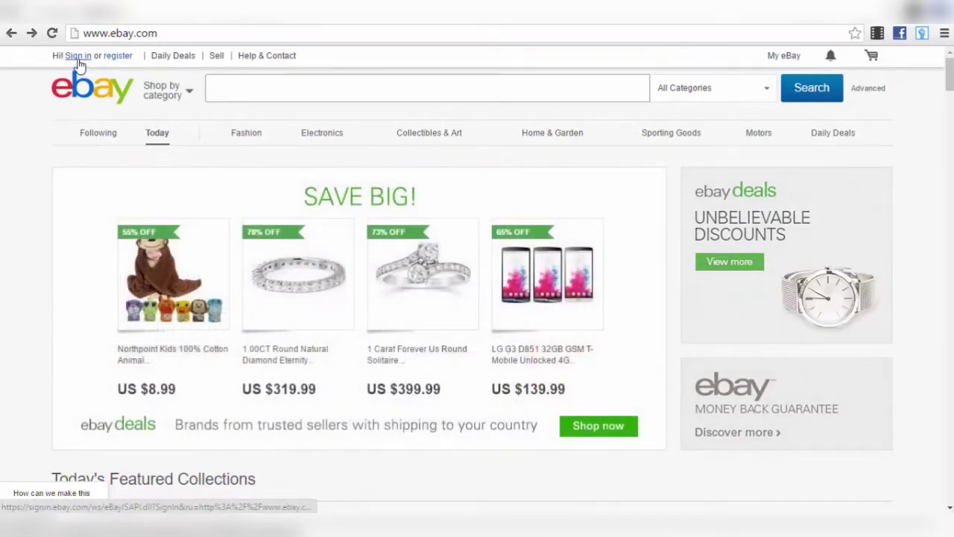
# - Open the eBay Register page from the register link at the top
pyautogui.click(118, 56)
# - Enter the email address on the Register form and confirm it
pyautogui.click(422, 187)
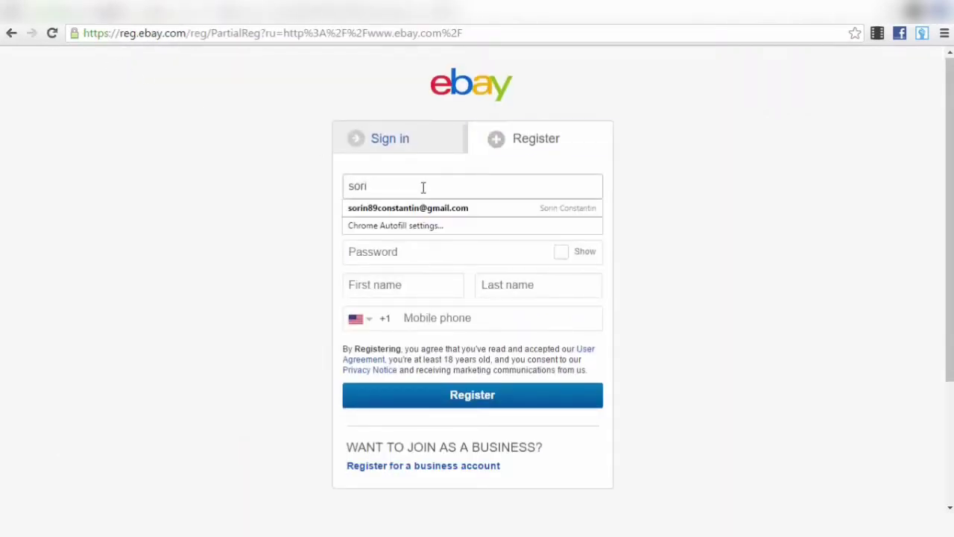
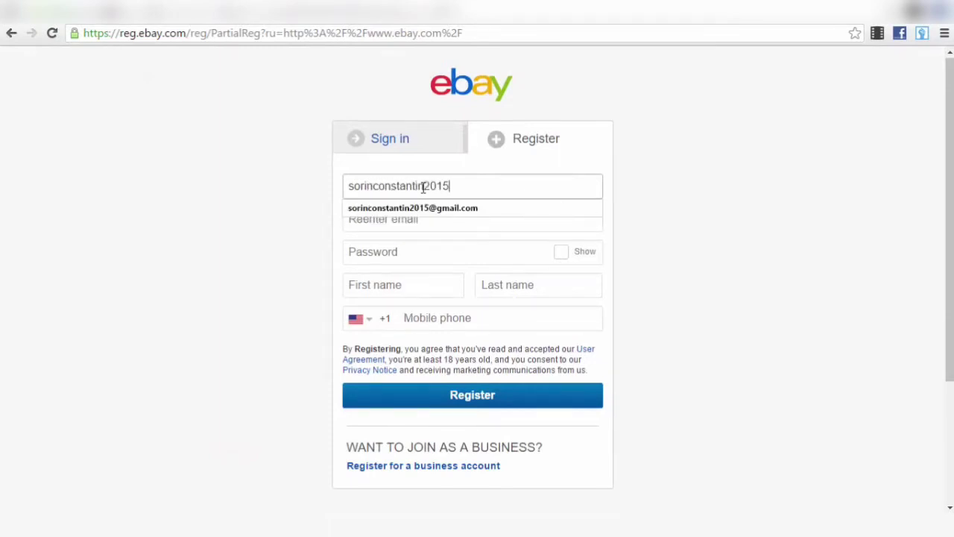
pyautogui.press('Down')
pyautogui.press('Tab')
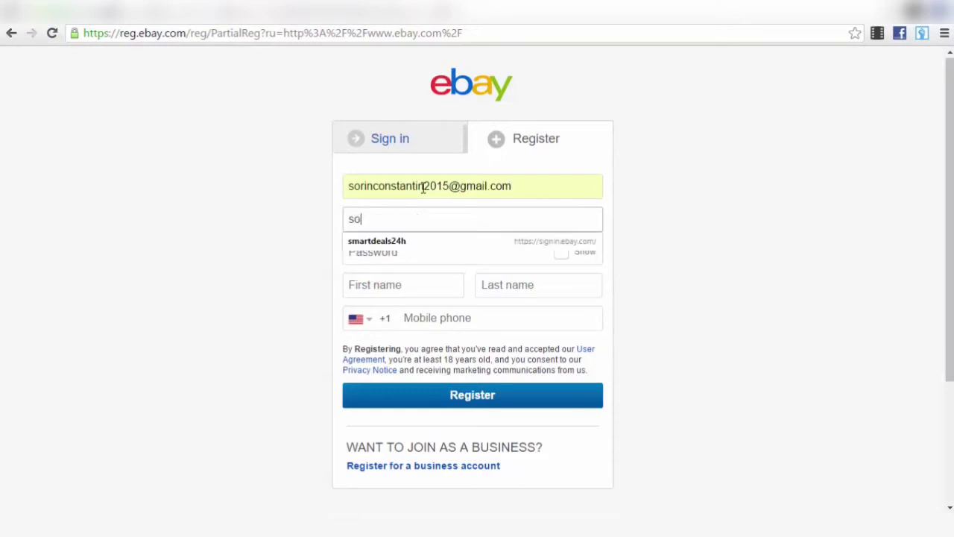
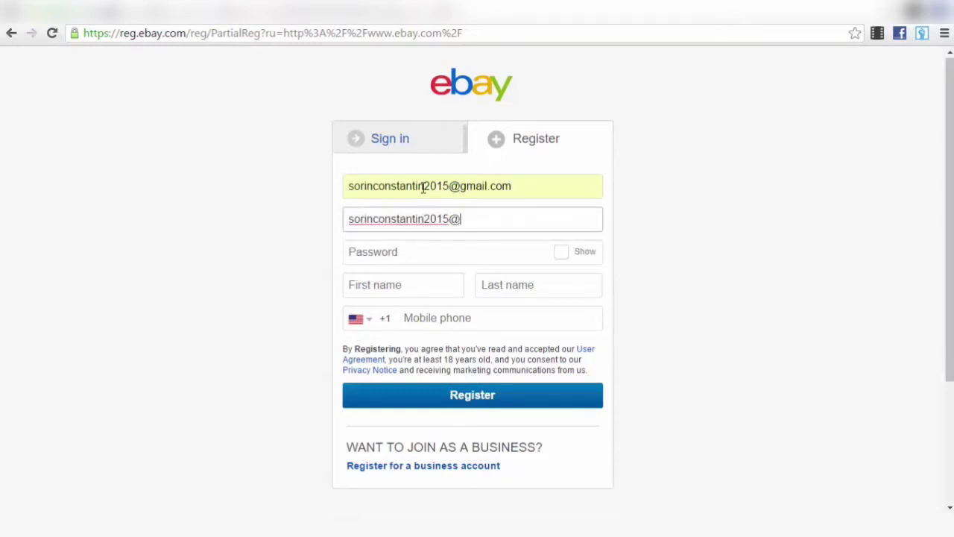
# - Set the account password and fill in the first and last name
pyautogui.click(404, 256)
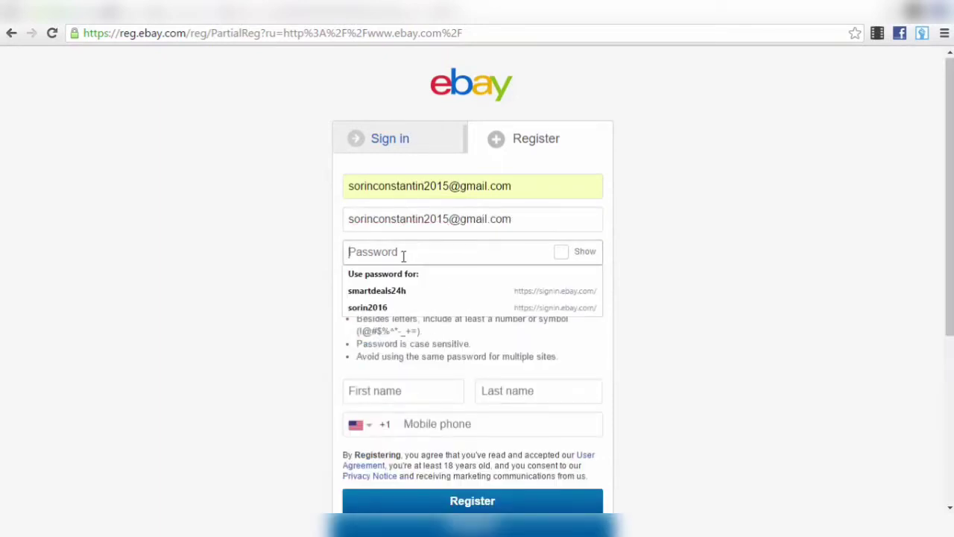
pyautogui.write('***********')
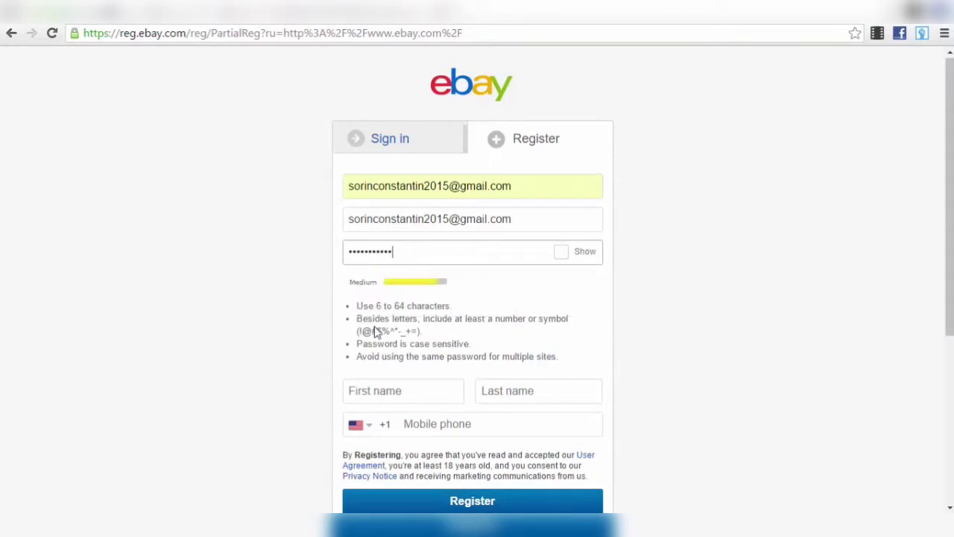
pyautogui.click(404, 382)
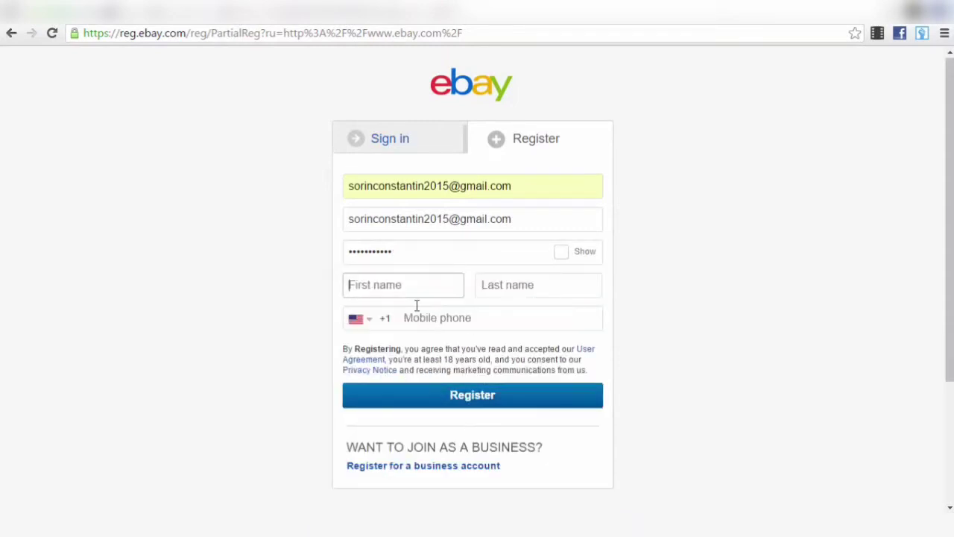
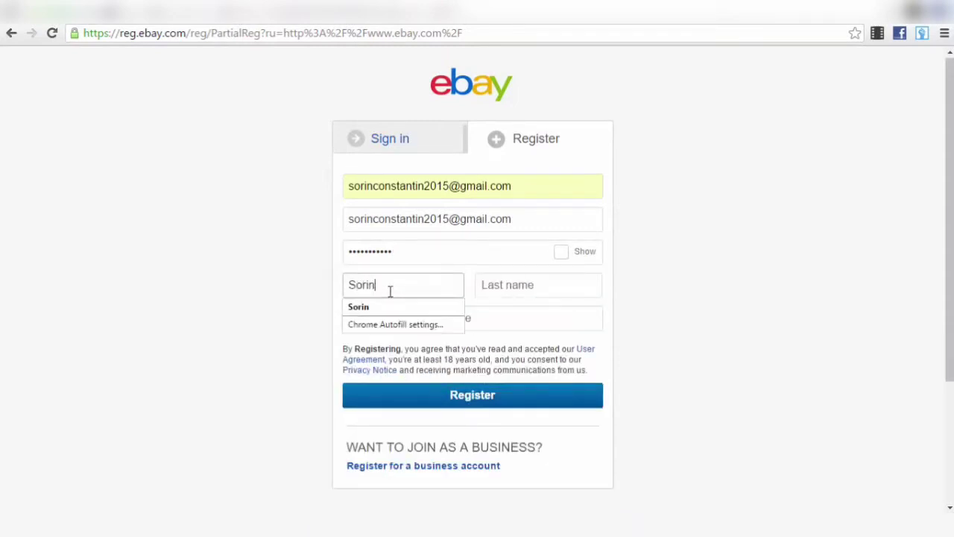
pyautogui.press('Tab')
pyautogui.press('Tab')
# - Set the phone country to Romania (+40) and enter the mobile phone number
pyautogui.click(367, 319)
pyautogui.scroll(-2, 416, 379)
pyautogui.scroll(-20, 416, 379)
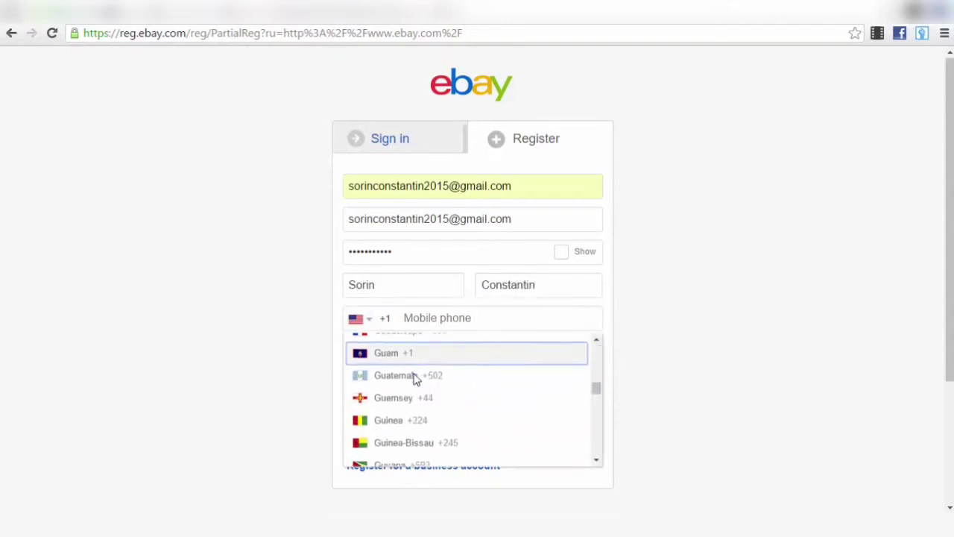
pyautogui.scroll(-14, 415, 379)
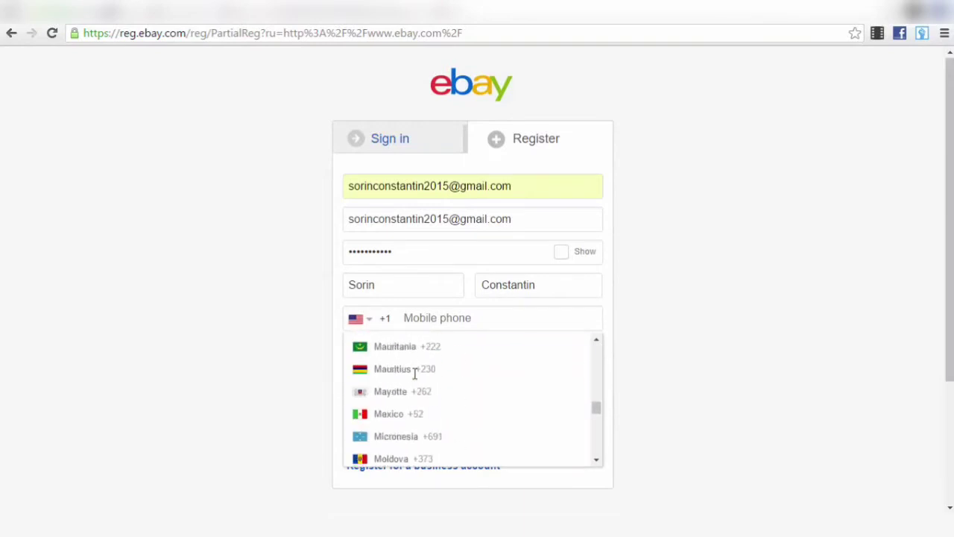
pyautogui.scroll(-7, 413, 392)
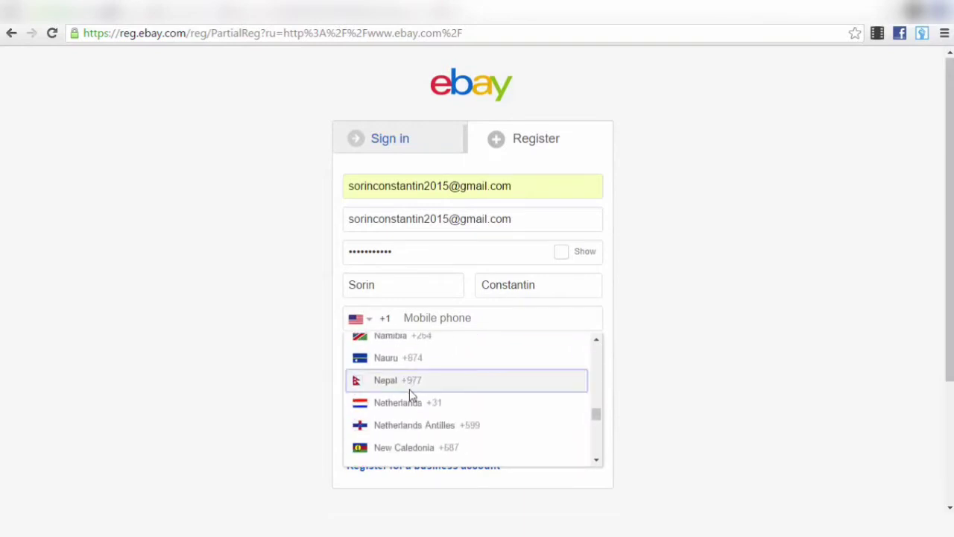
pyautogui.scroll(-12, 412, 394)
pyautogui.scroll(20, 410, 399)
pyautogui.scroll(-3, 408, 406)
pyautogui.scroll(5, 406, 409)
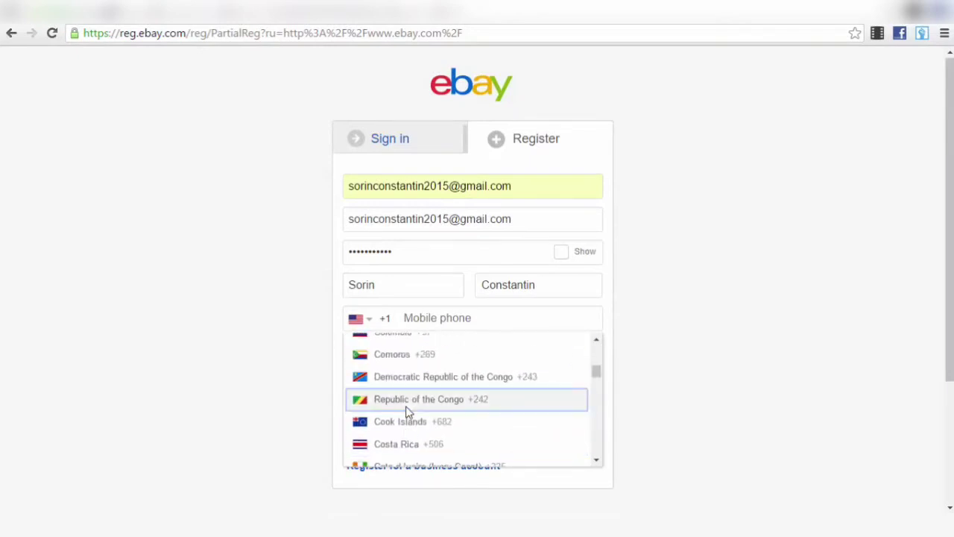
pyautogui.scroll(1, 406, 409)
pyautogui.scroll(-2, 406, 411)
pyautogui.scroll(-12, 407, 412)
pyautogui.scroll(2, 407, 413)
pyautogui.scroll(-20, 409, 412)
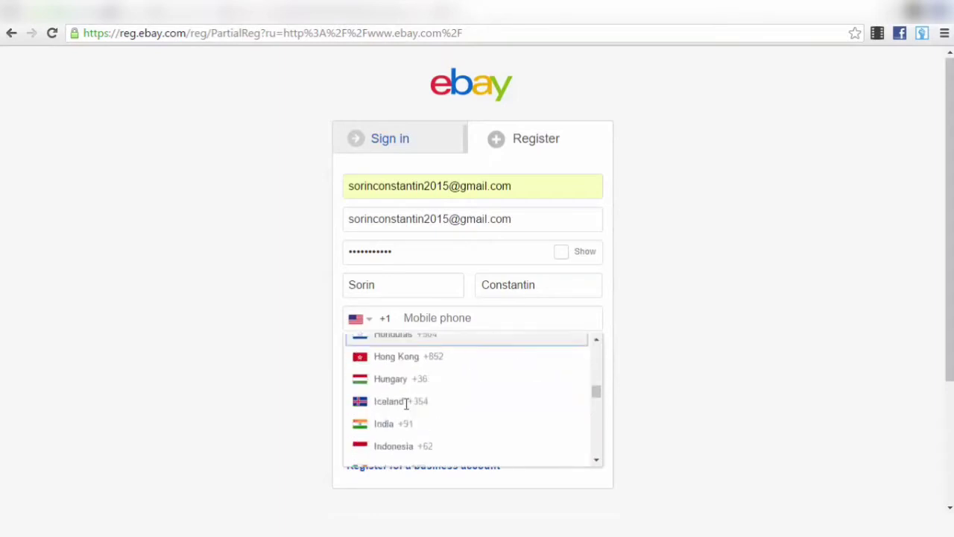
pyautogui.scroll(-20, 430, 408)
pyautogui.scroll(10, 428, 405)
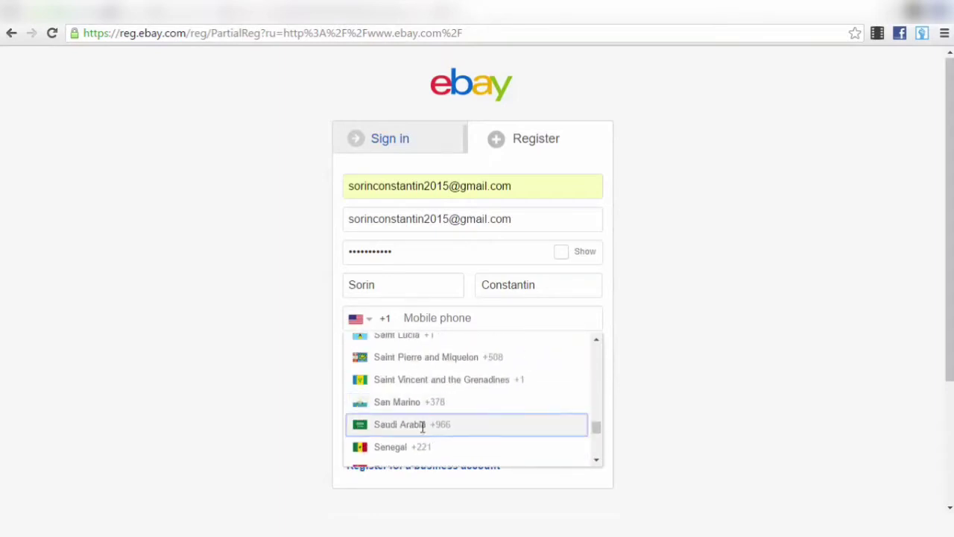
pyautogui.scroll(3, 419, 417)
pyautogui.click(407, 362)
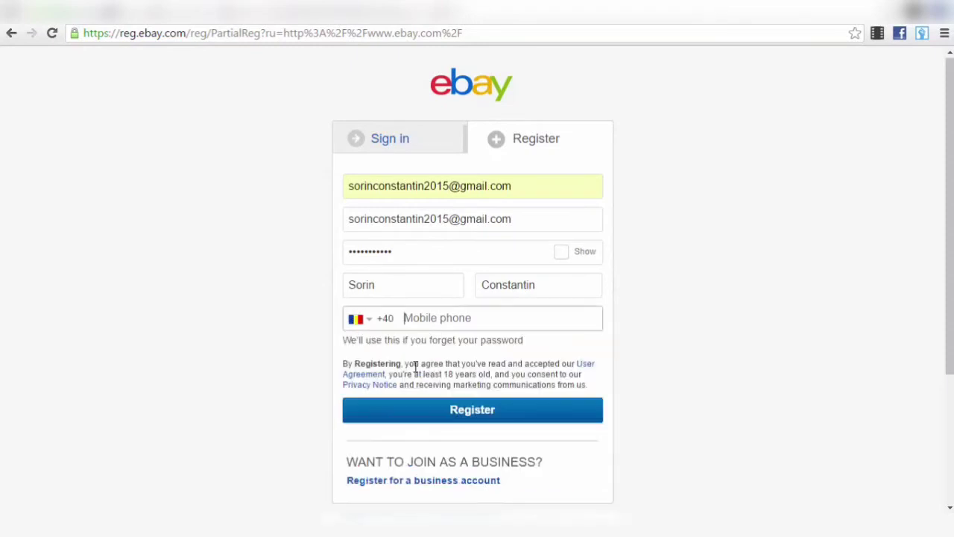
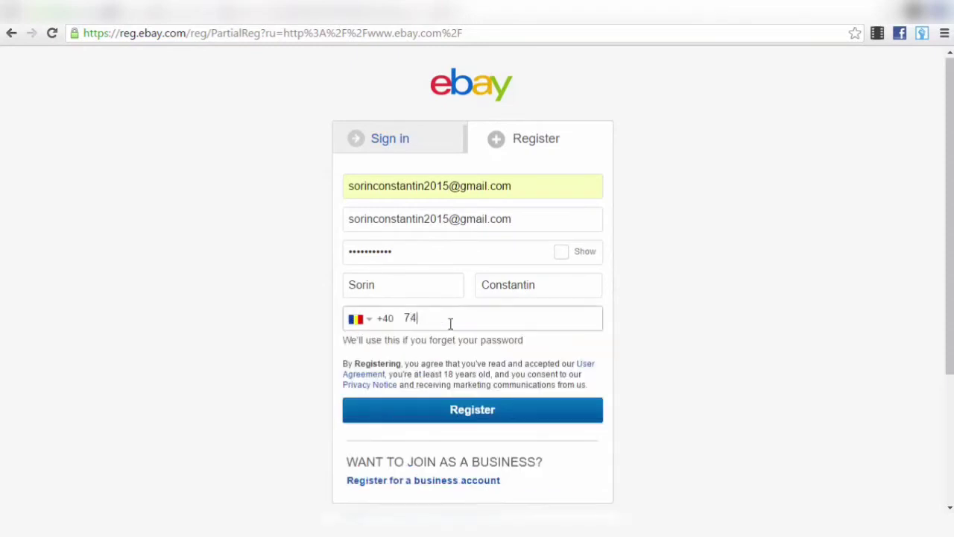
# - Submit the eBay registration form and dismiss Chrome's save-password prompt on the welcome page
pyautogui.click(483, 416)
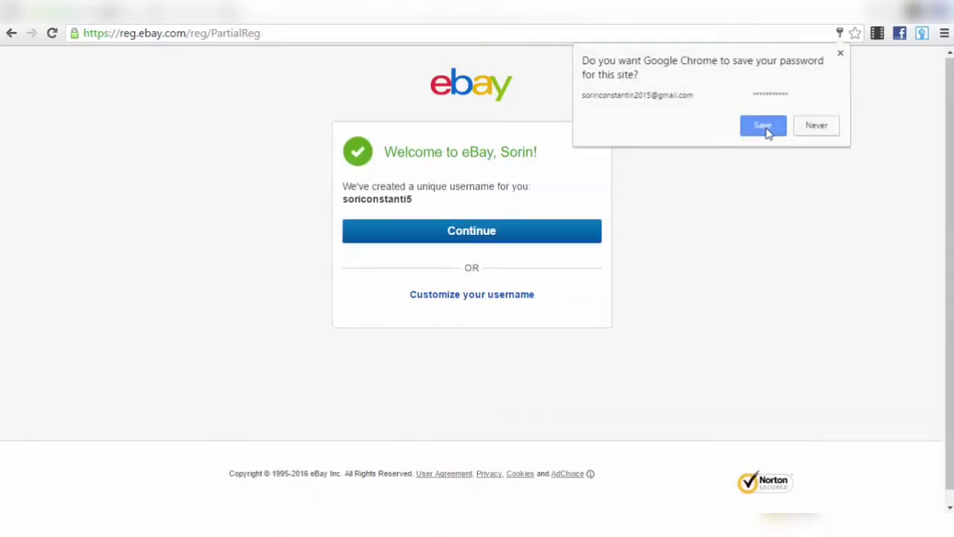
pyautogui.click(840, 53)
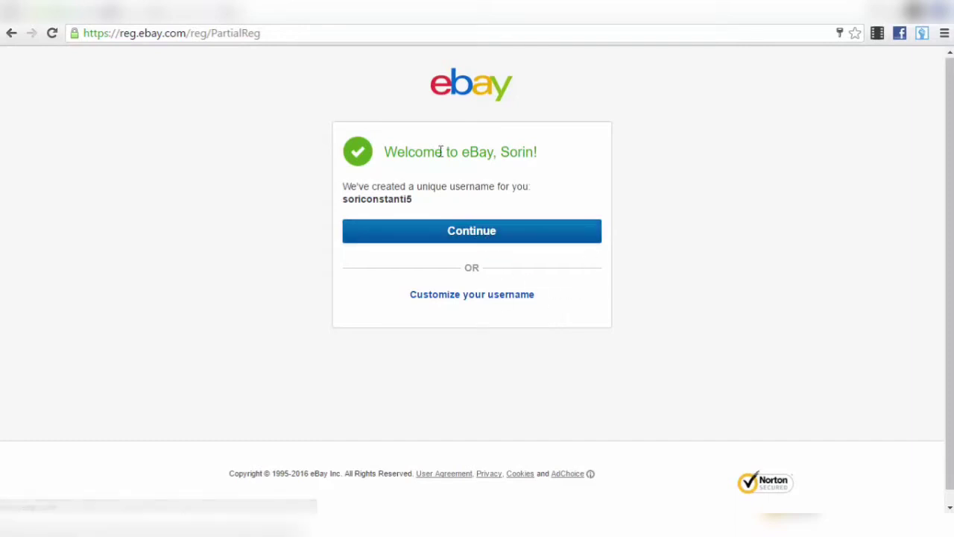
# - Continue past the welcome confirmation to the signed-in homepage and bring up the My eBay dropdown
pyautogui.click(476, 233)
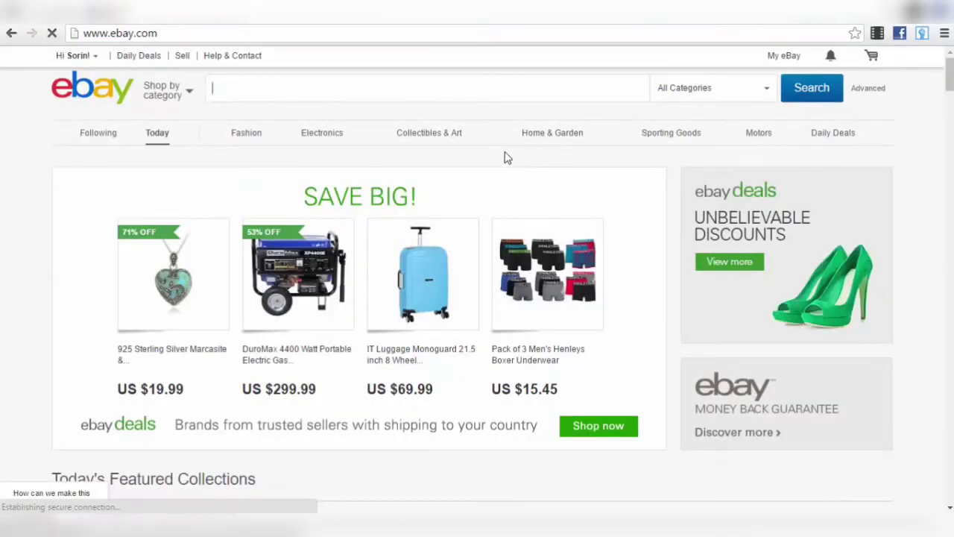
pyautogui.moveTo(77, 57)
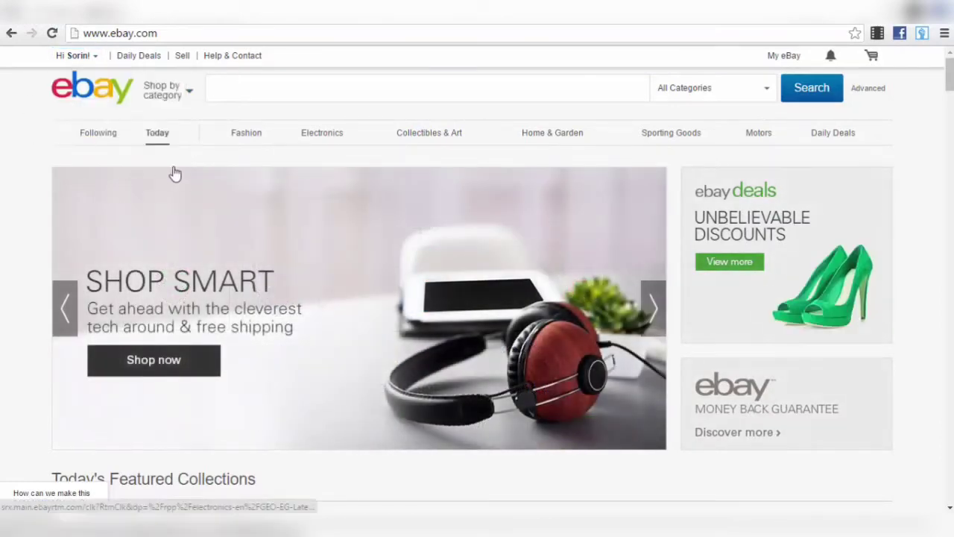
pyautogui.moveTo(671, 132)
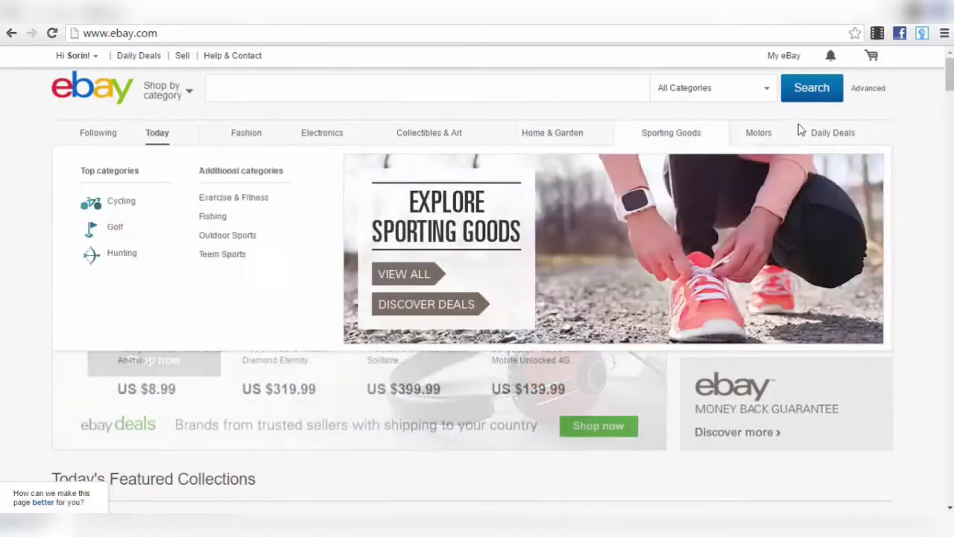
pyautogui.moveTo(761, 134)
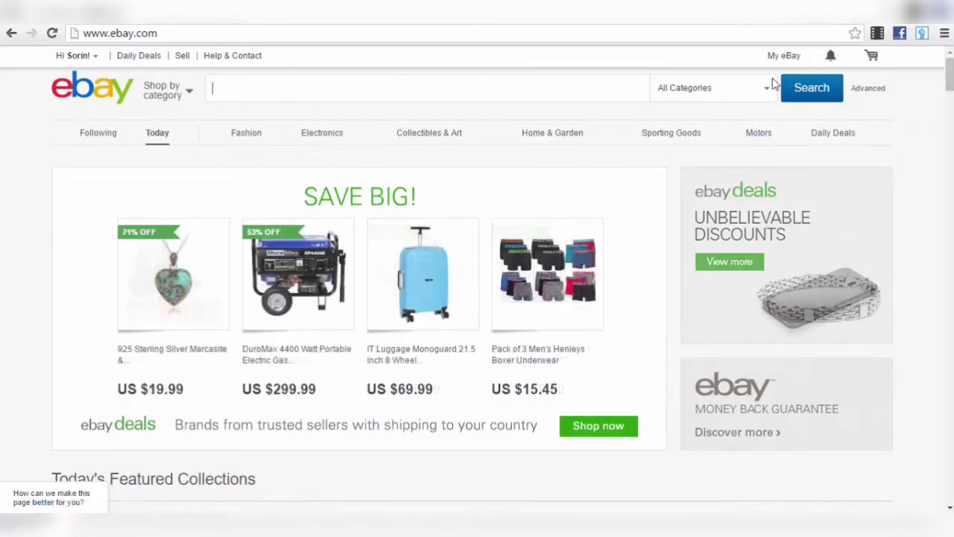
pyautogui.moveTo(784, 55)
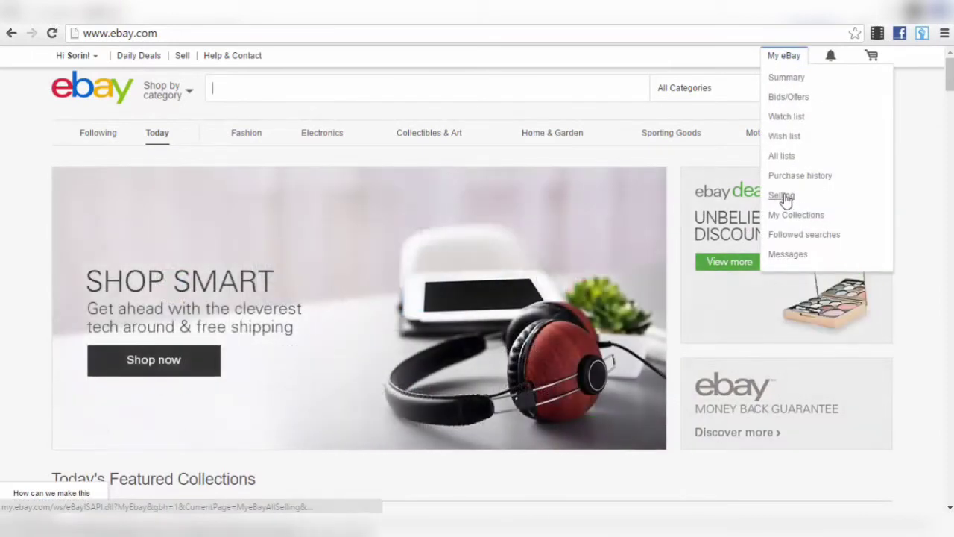
# - Go to Selling from My eBay, then pick Seller Dashboard under the Account tab
pyautogui.click(783, 196)
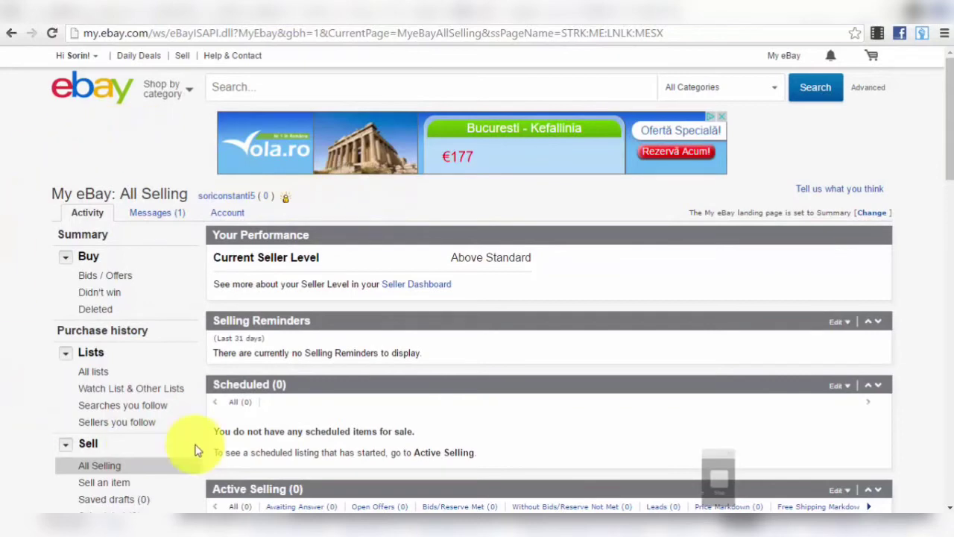
pyautogui.moveTo(225, 215)
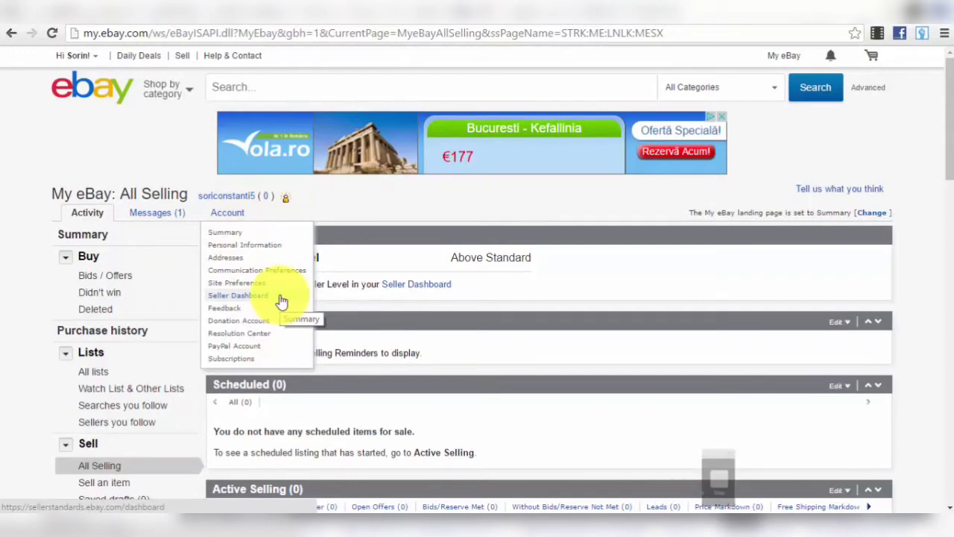
pyautogui.click(239, 296)
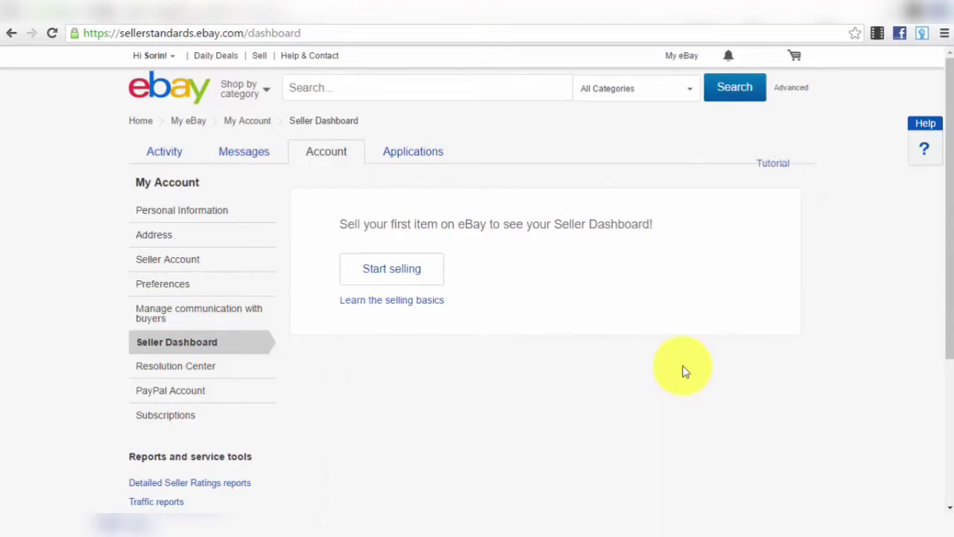
# - Reload the Seller Dashboard and switch to the Seller Account page in the sidebar
pyautogui.click(187, 348)
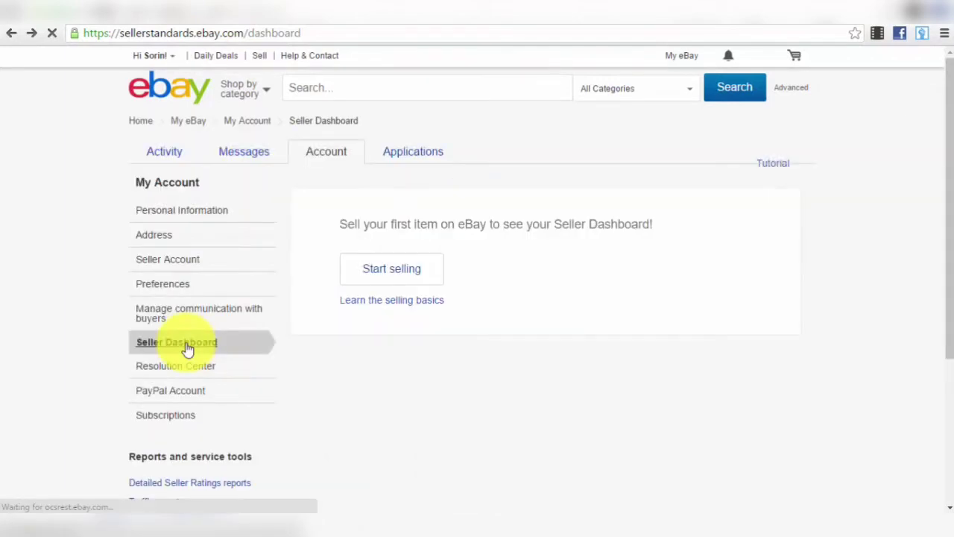
pyautogui.click(186, 266)
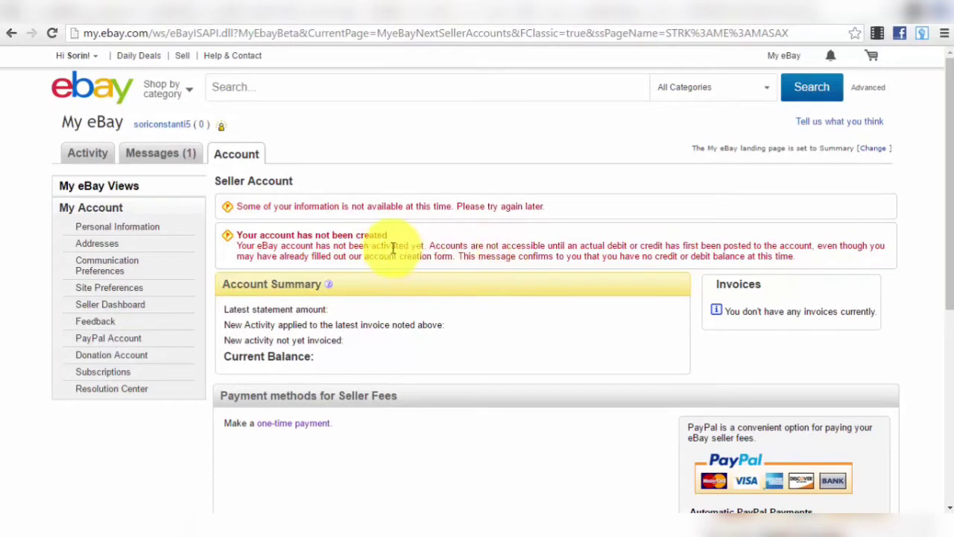
# - View the Donation Account page, then the PayPal Account page, reviewing its details
pyautogui.click(132, 355)
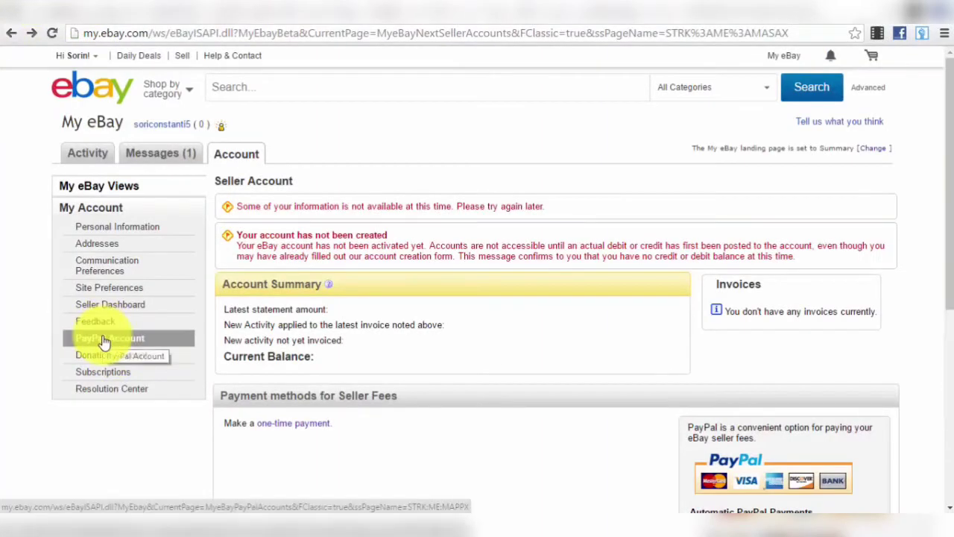
pyautogui.click(104, 339)
pyautogui.scroll(-2, 326, 326)
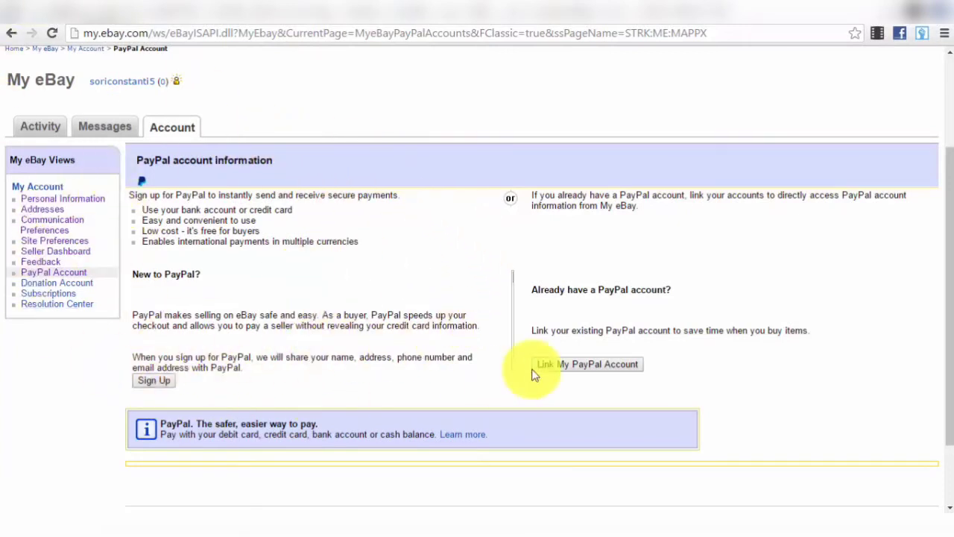
pyautogui.scroll(3, 559, 381)
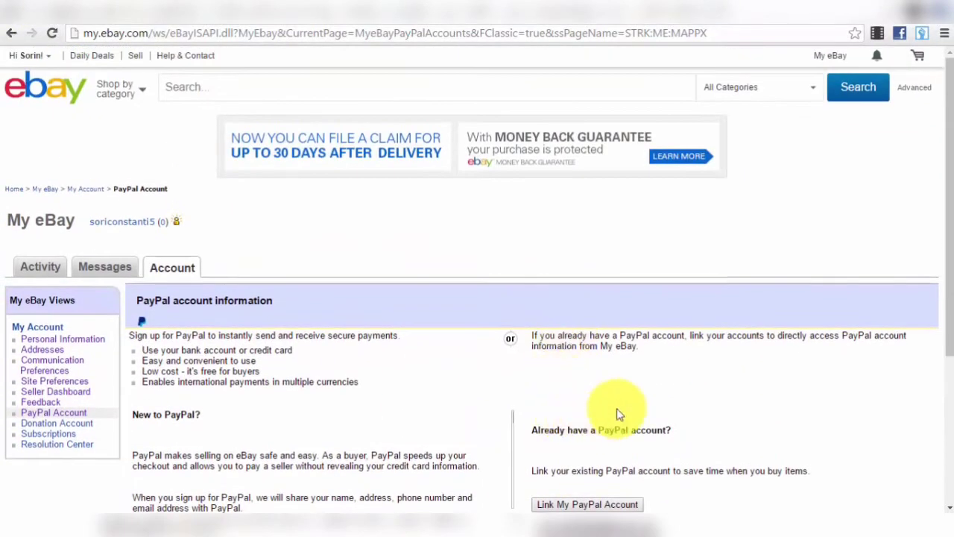
pyautogui.scroll(-3, 617, 415)
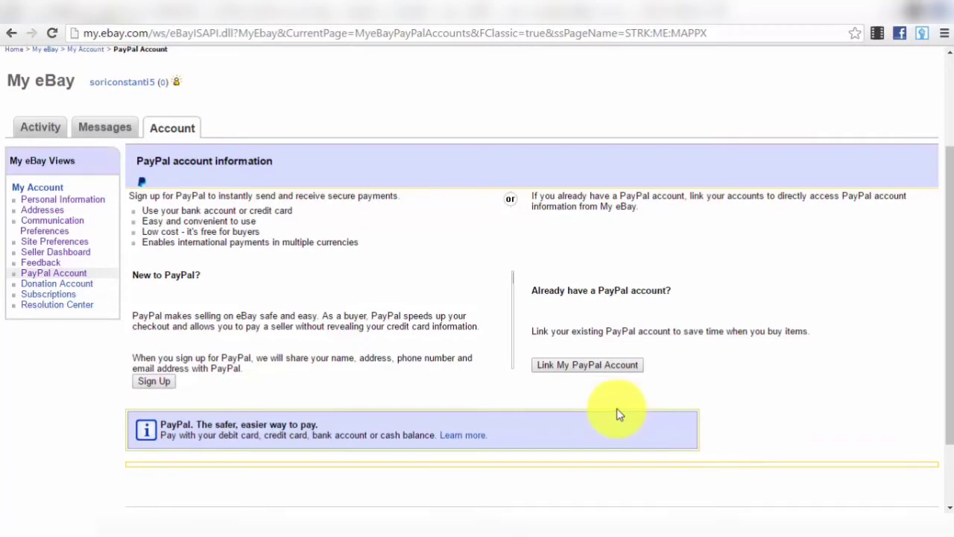
pyautogui.scroll(3, 616, 414)
pyautogui.scroll(-3, 614, 390)
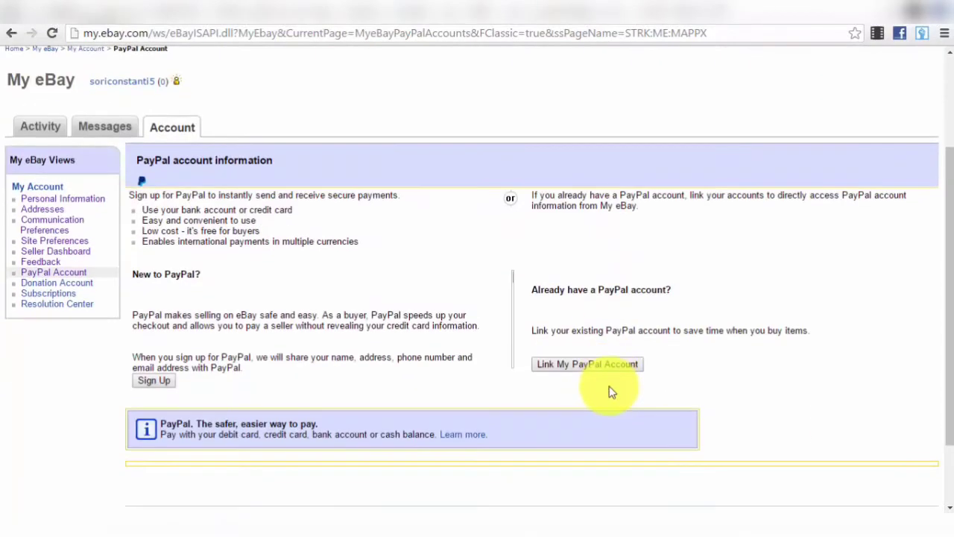
pyautogui.scroll(3, 611, 393)
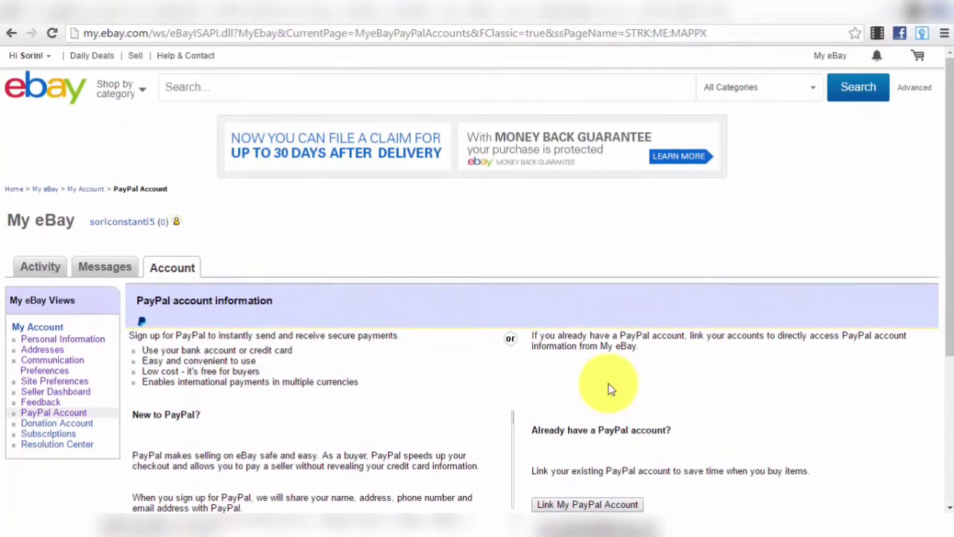
pyautogui.scroll(-3, 610, 387)
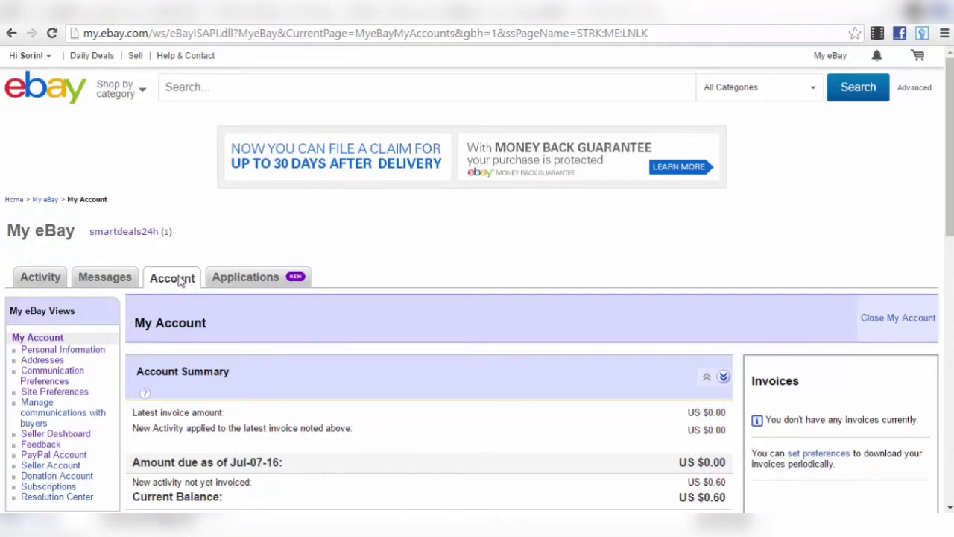
pyautogui.scroll(-1, 158, 261)
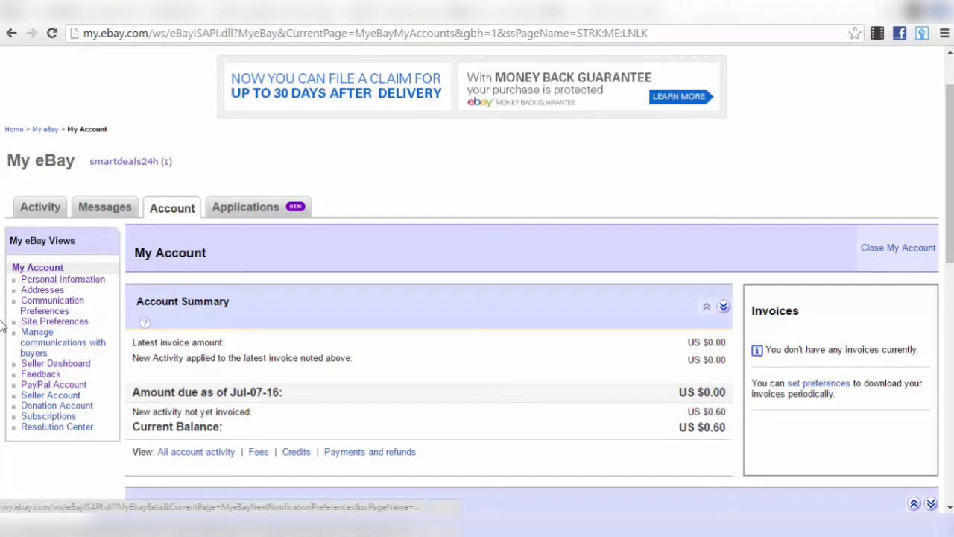
# - Open Site Preferences and expand Sell Your Item form and listings to reveal the out-of-stock option
pyautogui.click(68, 328)
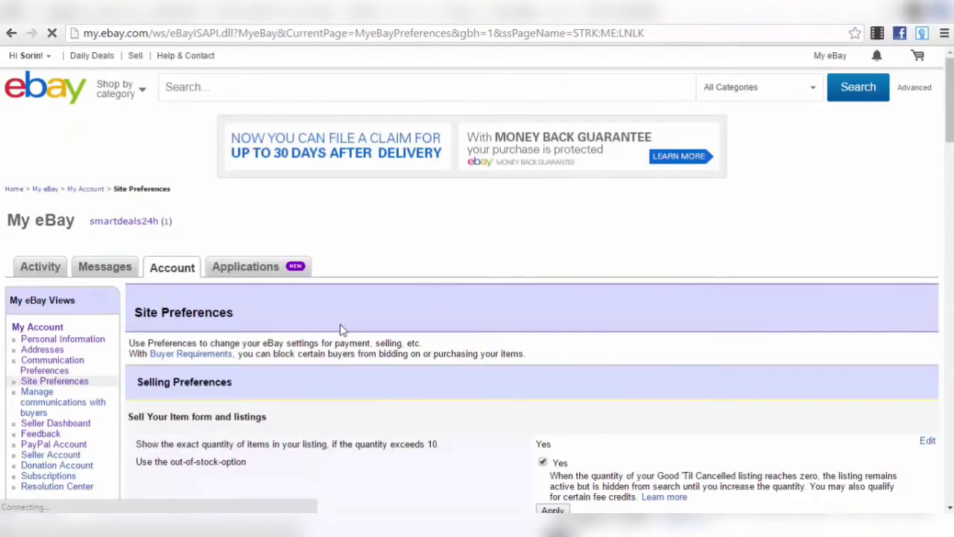
pyautogui.scroll(-1, 339, 325)
pyautogui.scroll(-1, 340, 325)
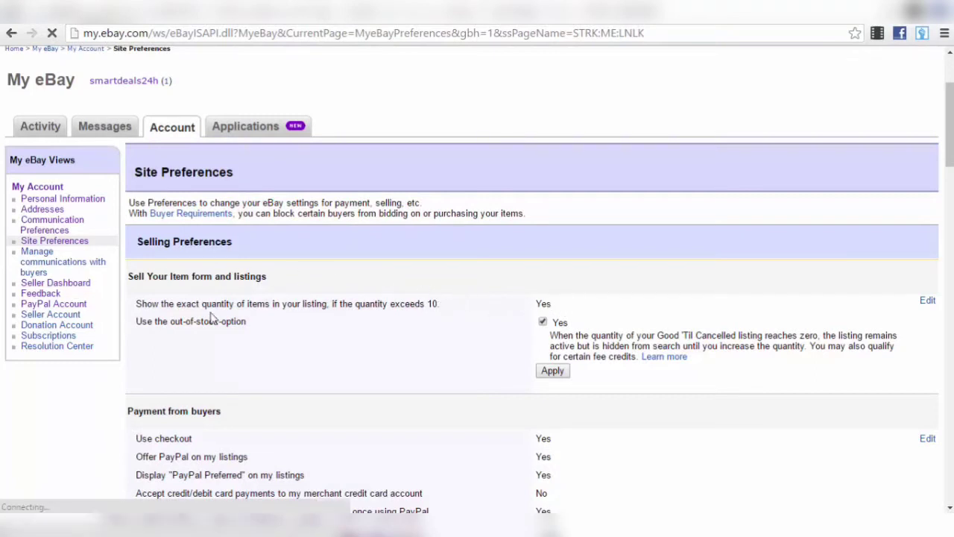
pyautogui.click(928, 300)
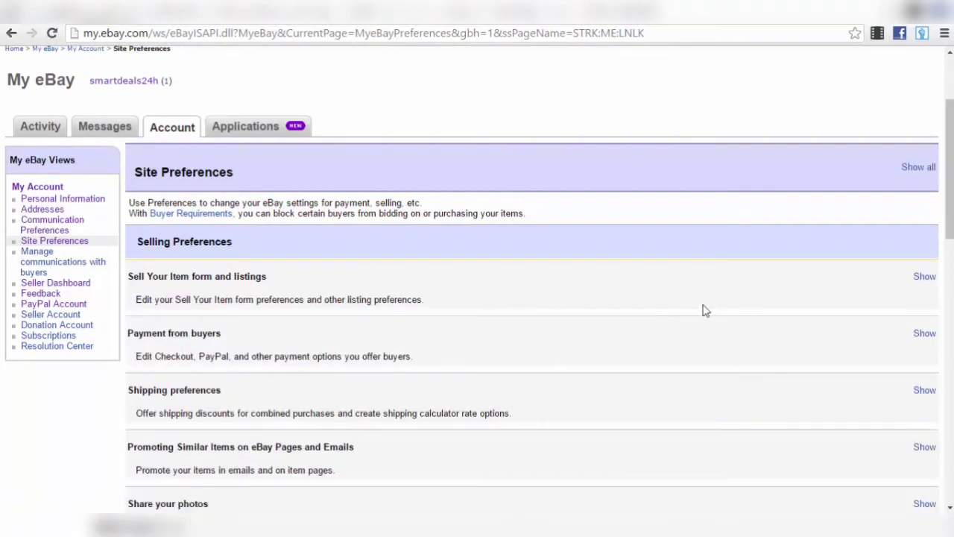
pyautogui.click(923, 278)
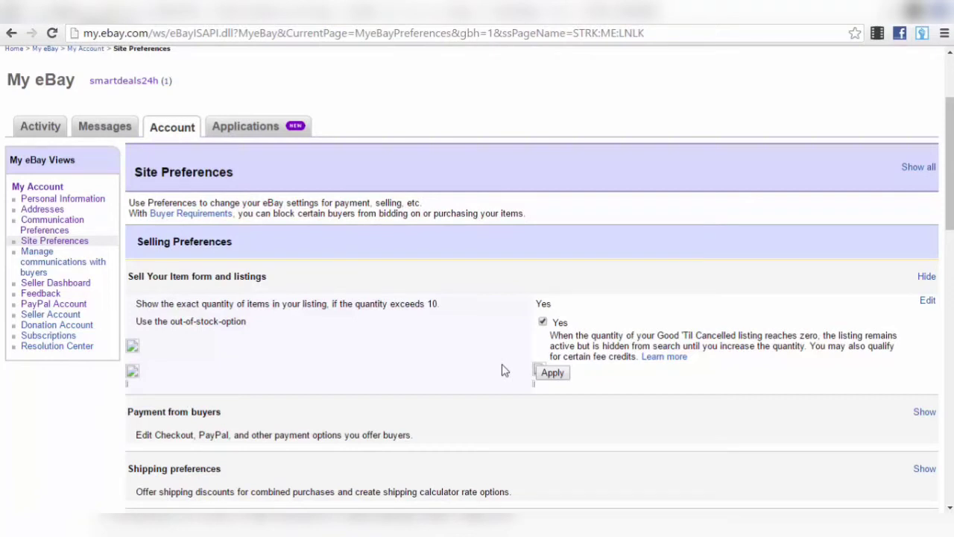
pyautogui.scroll(-2, 502, 364)
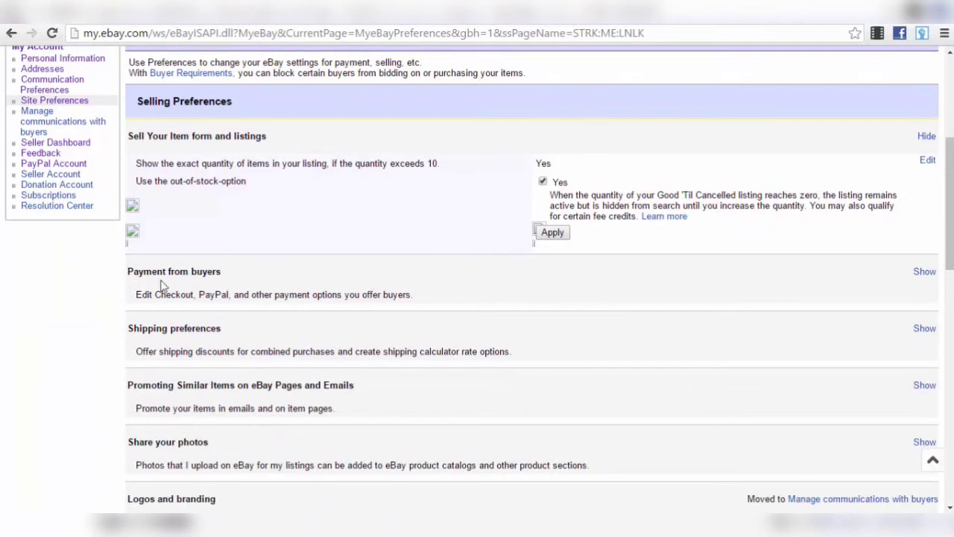
pyautogui.click(929, 276)
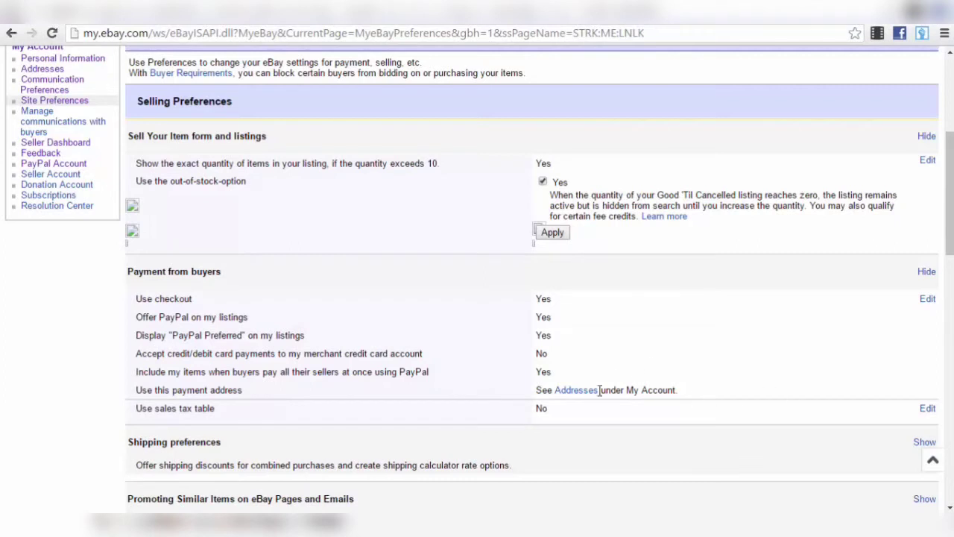
pyautogui.scroll(-2, 241, 285)
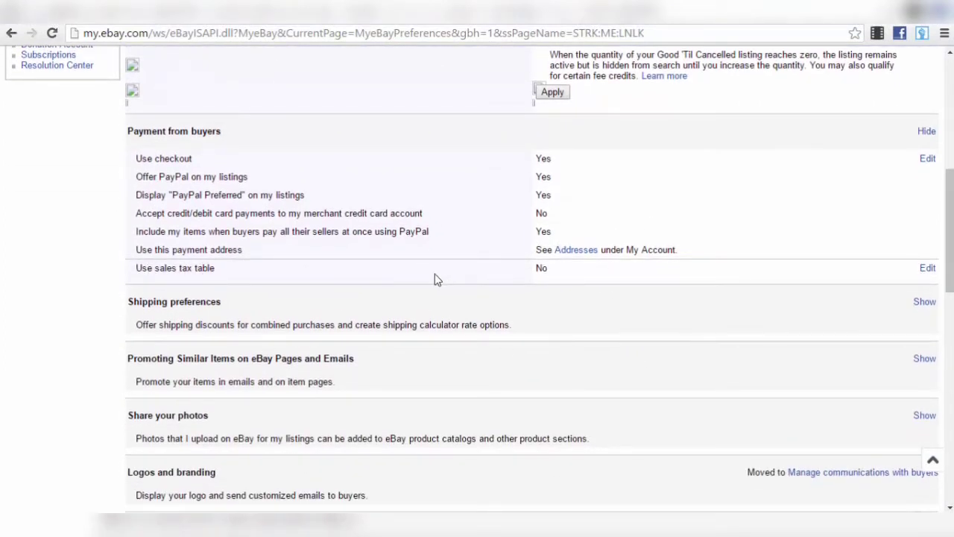
# - Expand Shipping preferences to show Global Shipping Program on and the 2:00 PM cut-off
pyautogui.click(926, 304)
pyautogui.scroll(-2, 671, 314)
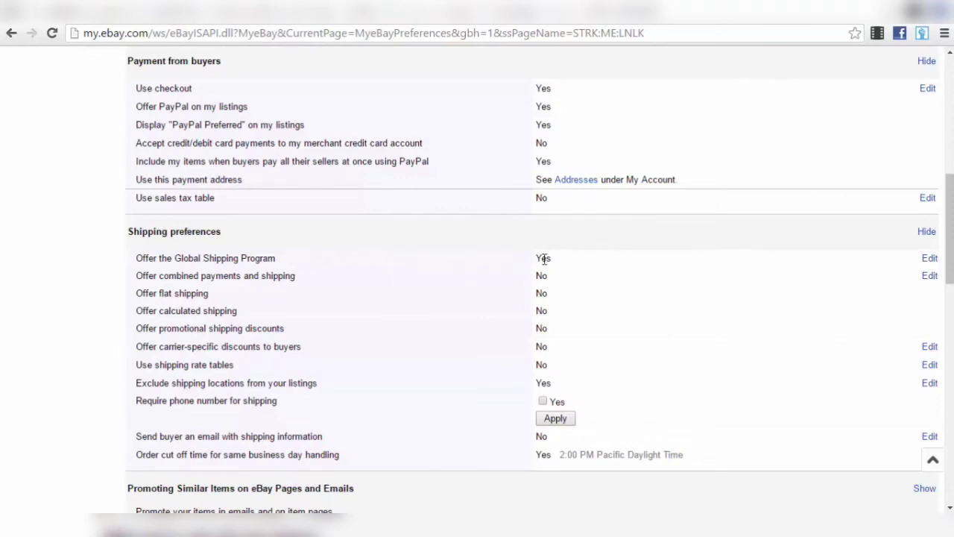
pyautogui.click(930, 258)
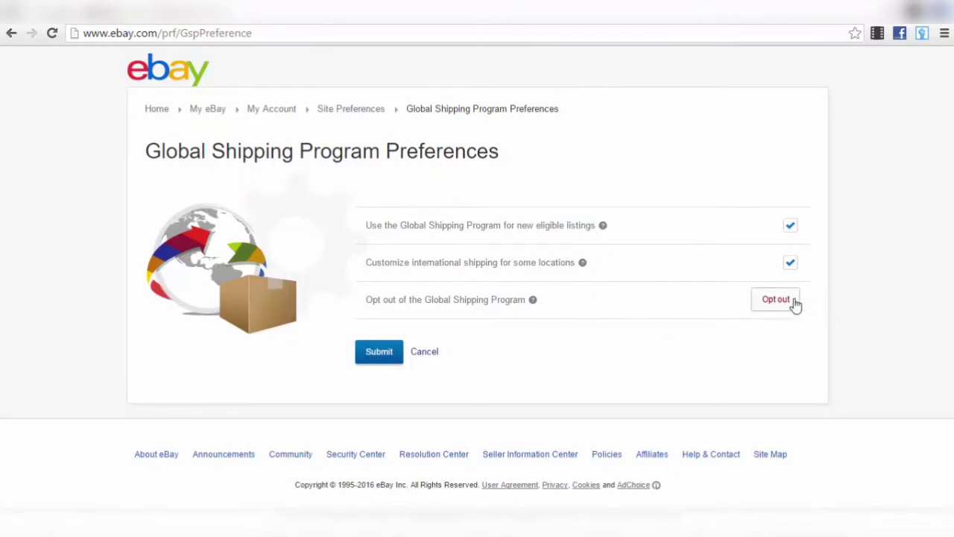
pyautogui.click(428, 355)
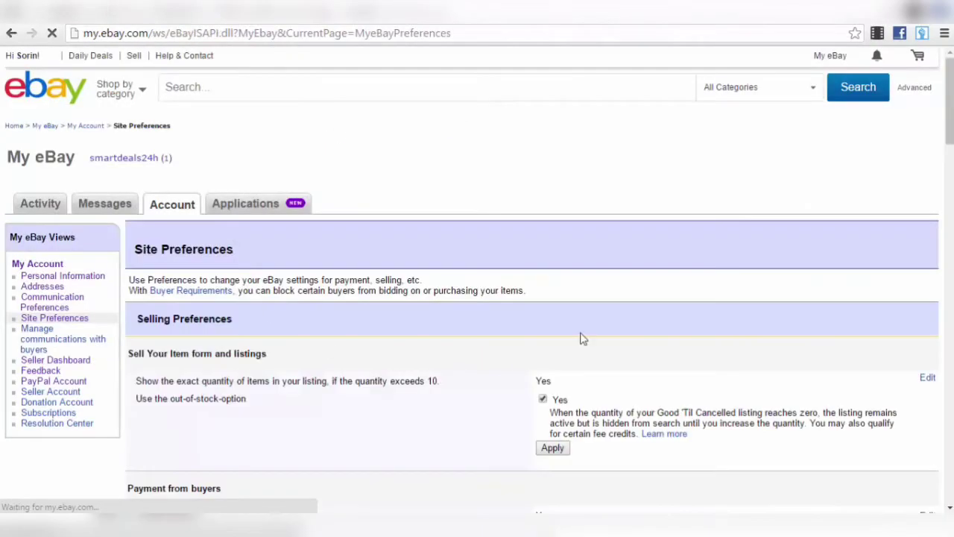
# - Scroll down through Shipping preferences toward the Exclude shipping locations setting
pyautogui.scroll(-7, 617, 279)
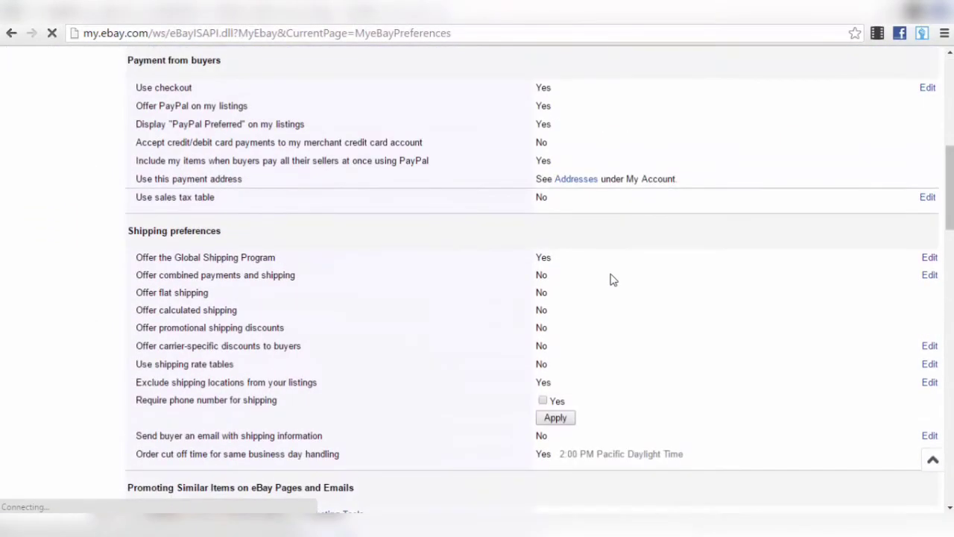
pyautogui.scroll(-2, 610, 280)
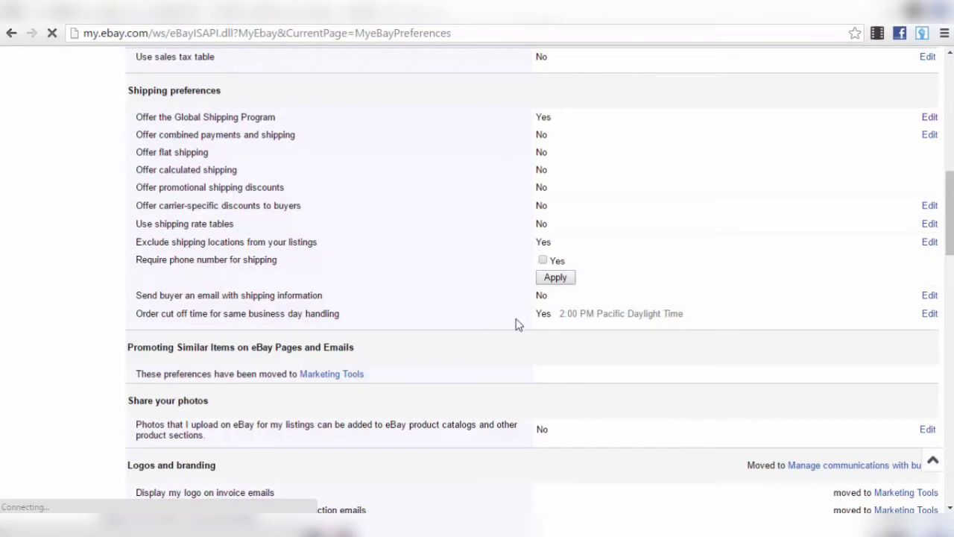
pyautogui.scroll(-2, 517, 320)
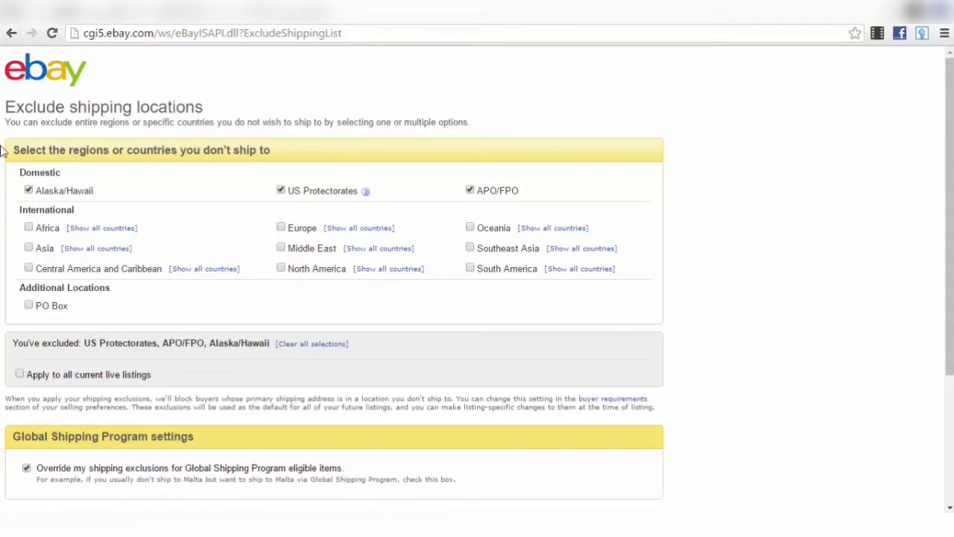
pyautogui.click(9, 34)
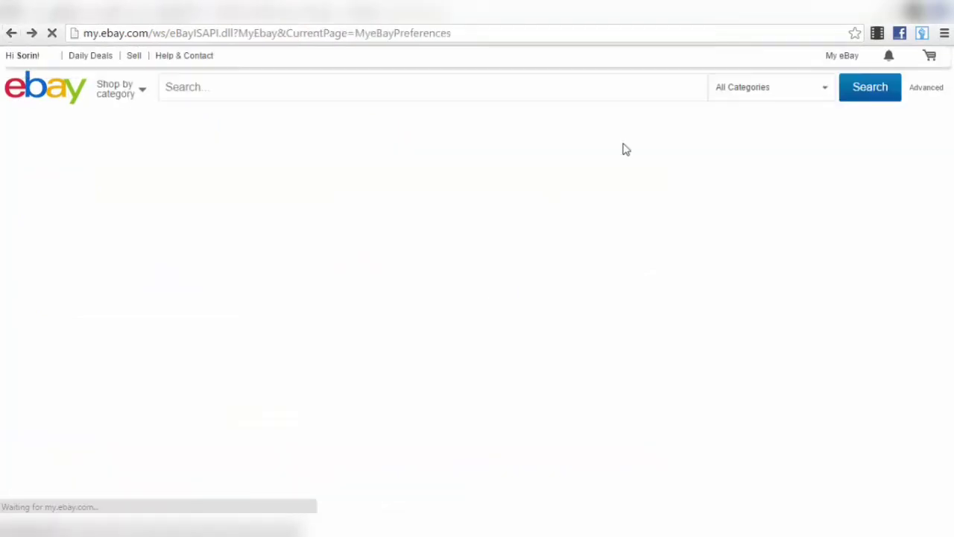
pyautogui.scroll(-2, 699, 241)
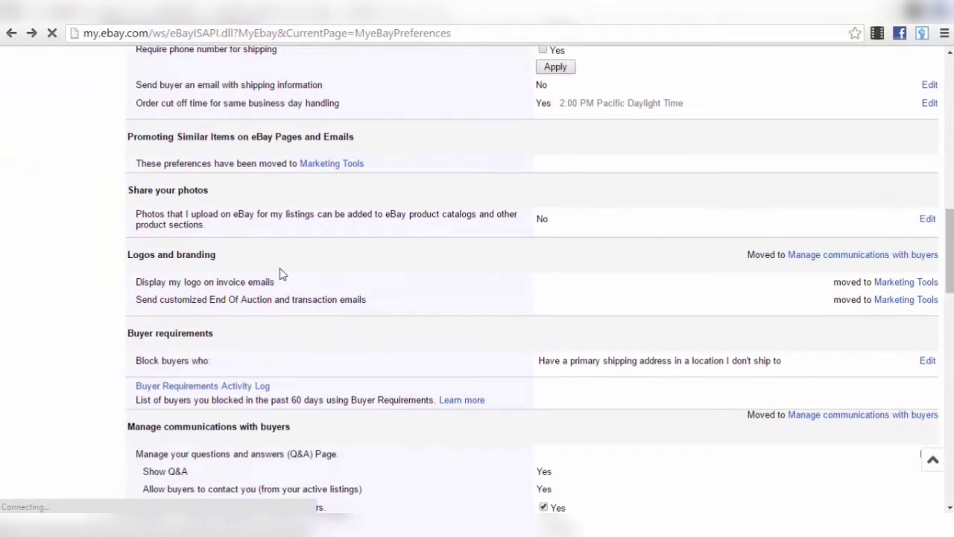
pyautogui.scroll(-1, 775, 296)
pyautogui.scroll(-1, 159, 277)
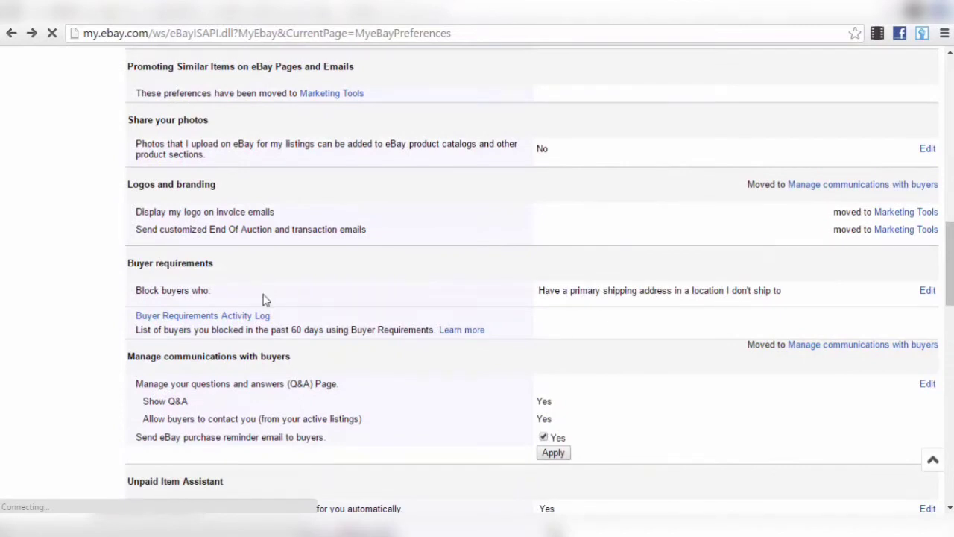
pyautogui.scroll(-1, 265, 297)
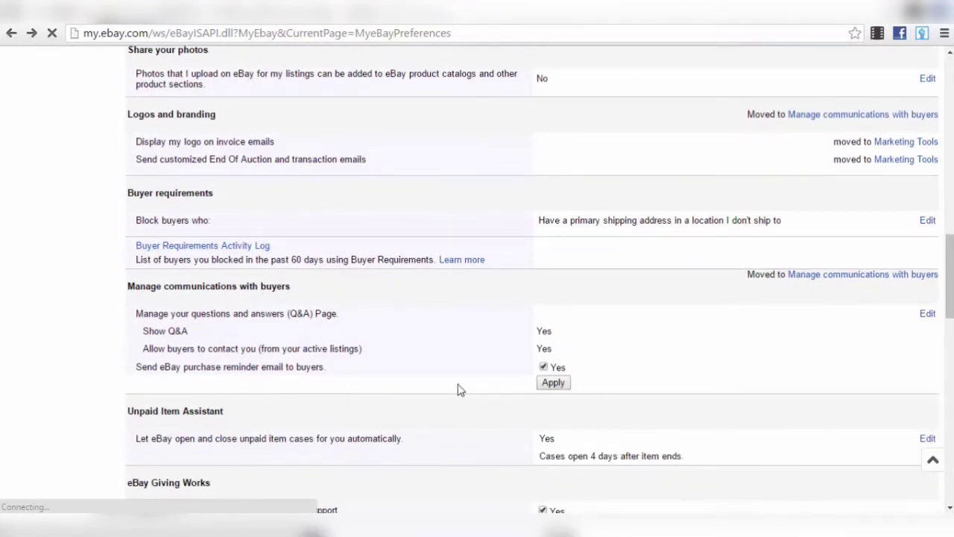
pyautogui.moveTo(223, 366); pyautogui.dragTo(490, 367)
pyautogui.click(491, 371)
# - Expand Promoting Similar Items, Share your photos and Unpaid Item Assistant (Yes, cases after 4 days)
pyautogui.scroll(5, 585, 365)
pyautogui.scroll(7, 585, 365)
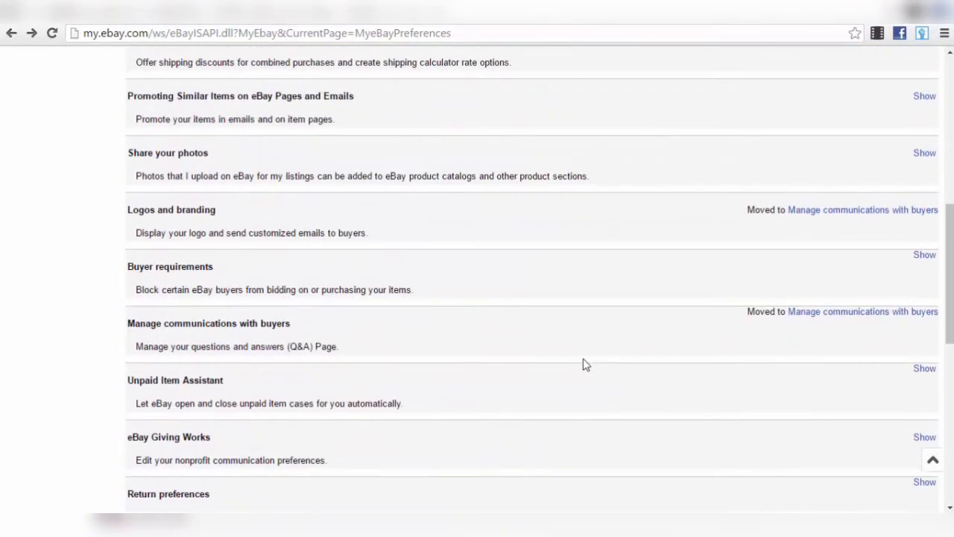
pyautogui.scroll(-2, 583, 365)
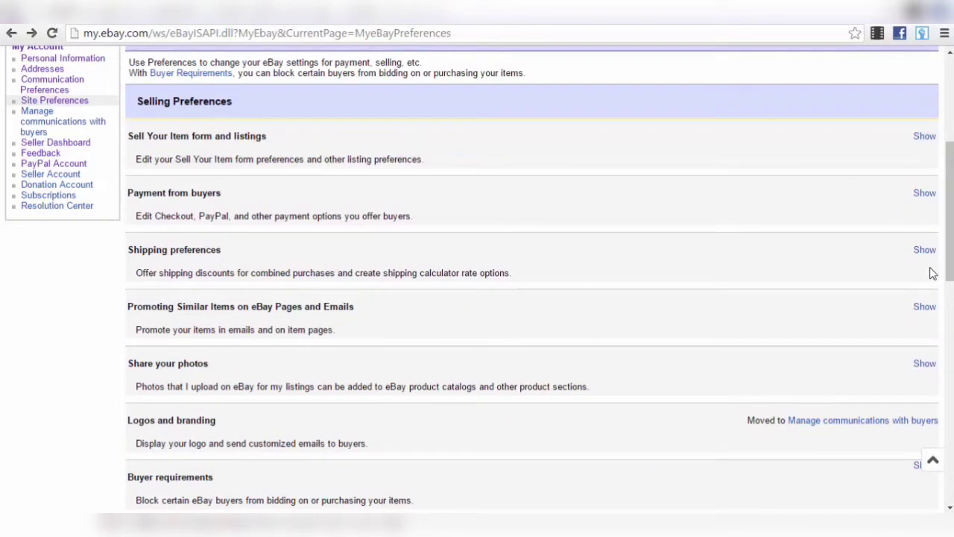
pyautogui.click(924, 306)
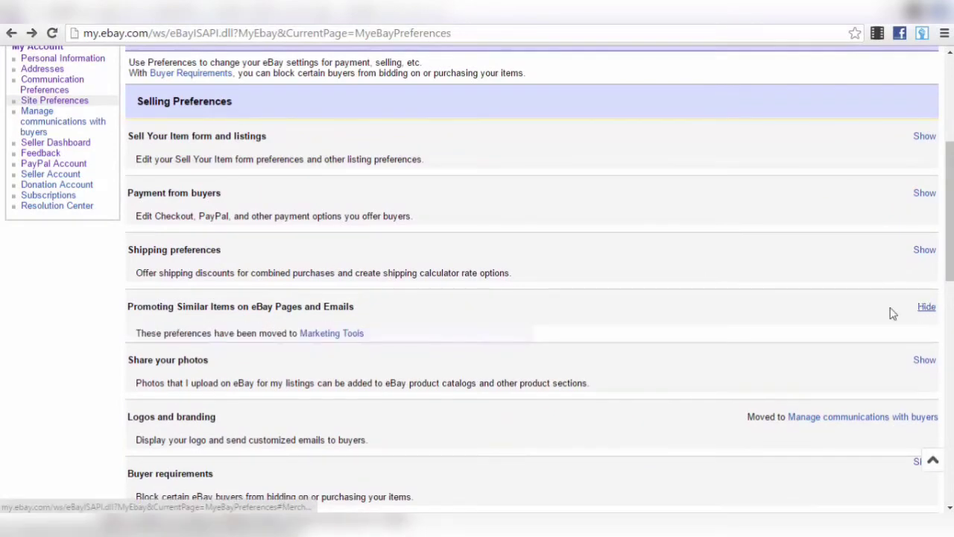
pyautogui.scroll(-1, 343, 339)
pyautogui.scroll(-1, 343, 339)
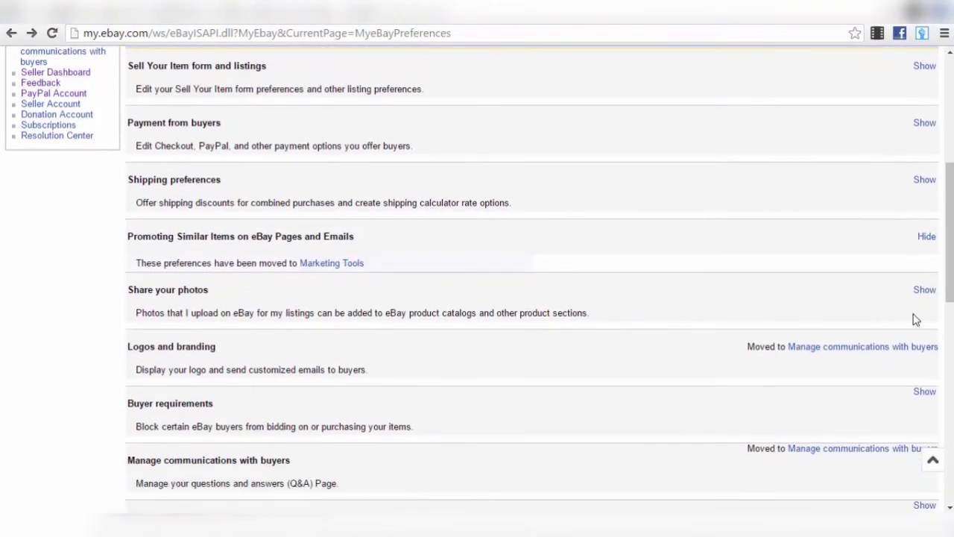
pyautogui.click(925, 291)
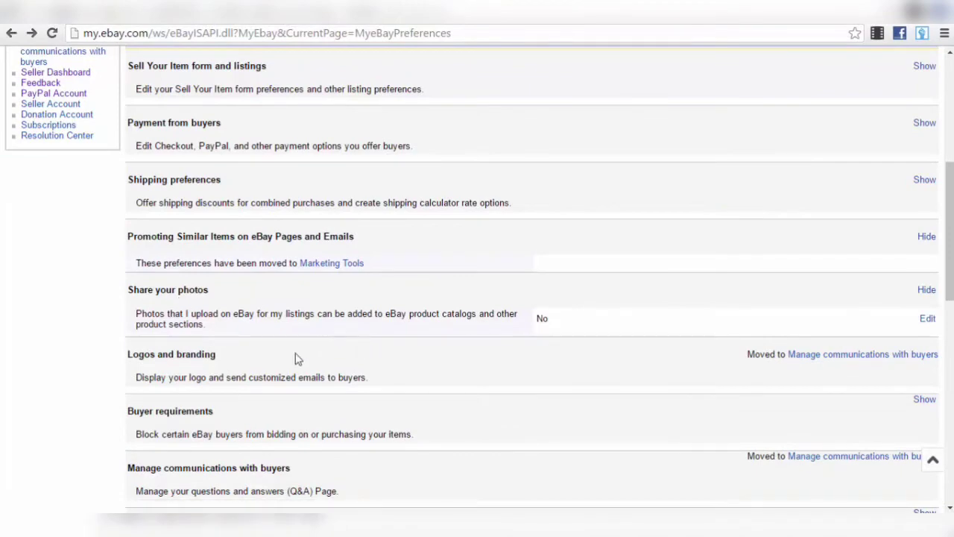
pyautogui.scroll(-3, 820, 373)
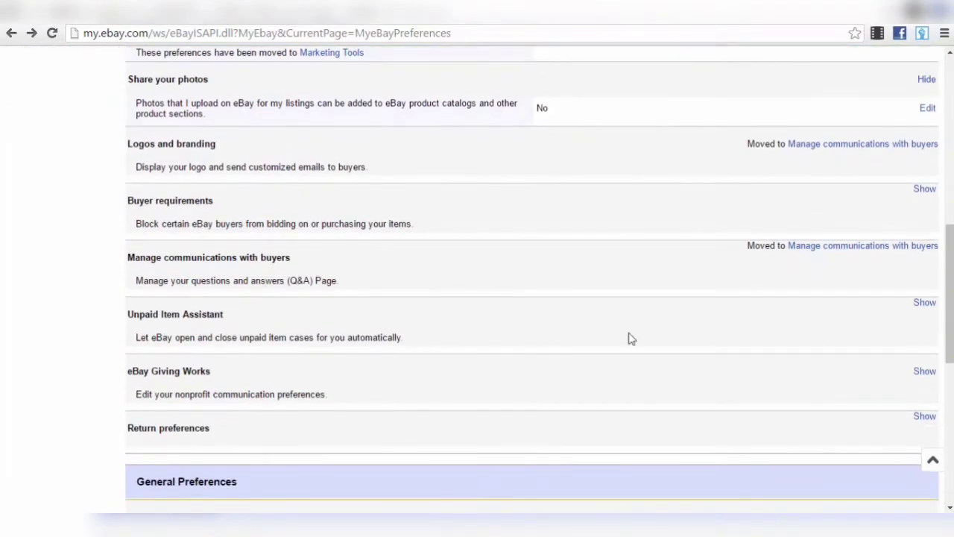
pyautogui.click(926, 303)
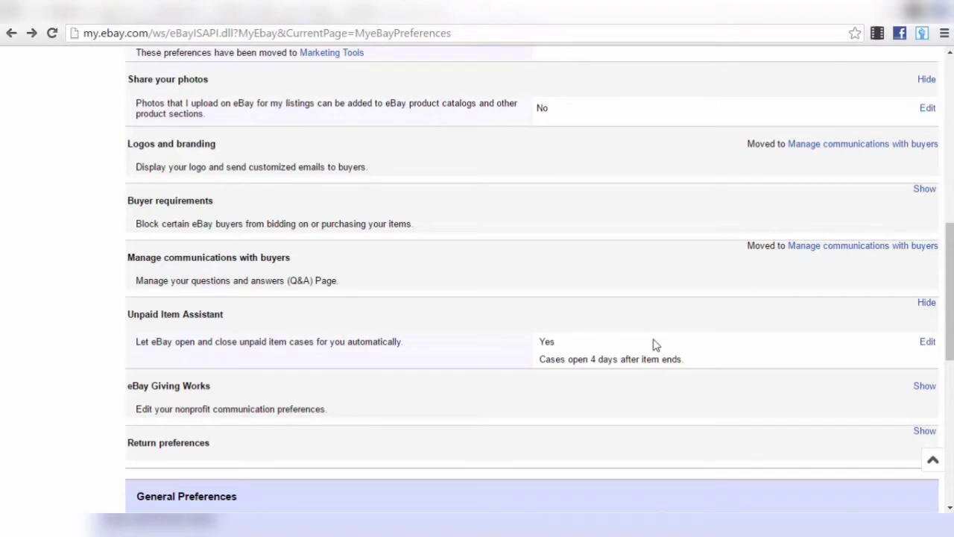
pyautogui.scroll(-2, 654, 344)
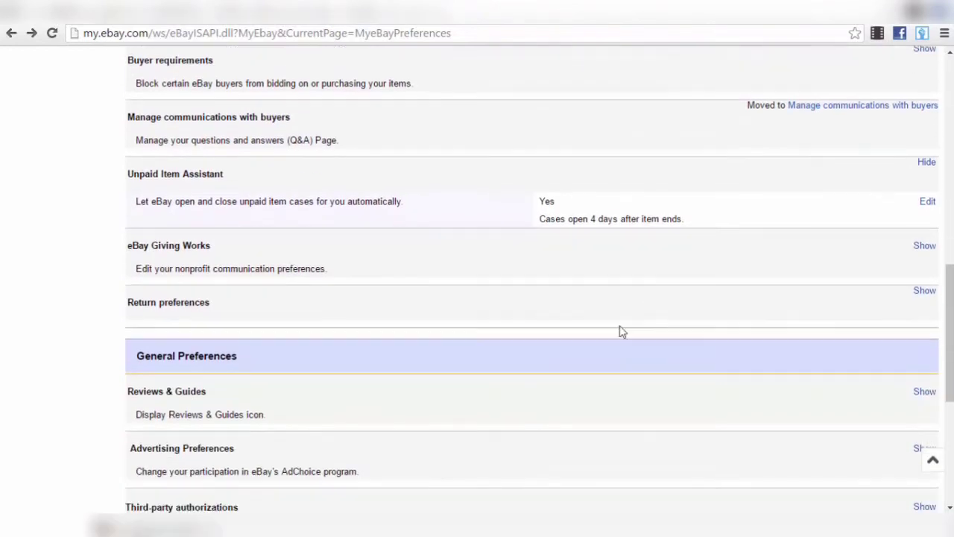
pyautogui.scroll(-2, 273, 380)
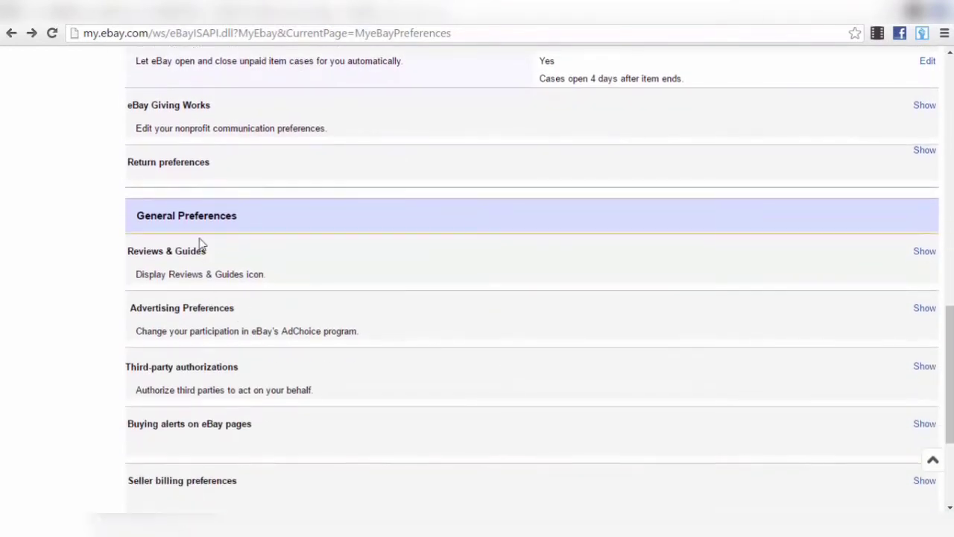
# - Expand Reviews & Guides, showing hide-helpfulness unchecked, then scroll to the page bottom and back
pyautogui.click(930, 253)
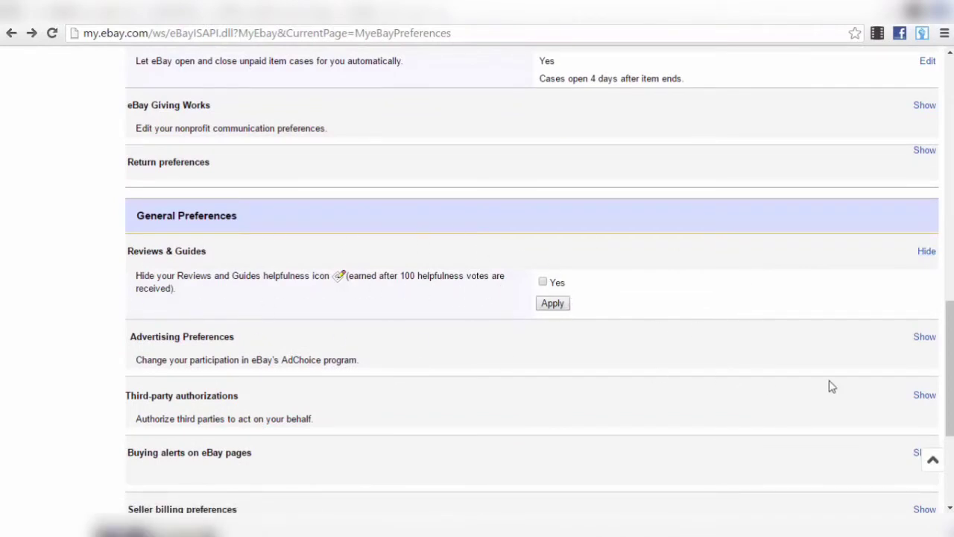
pyautogui.scroll(-1, 597, 284)
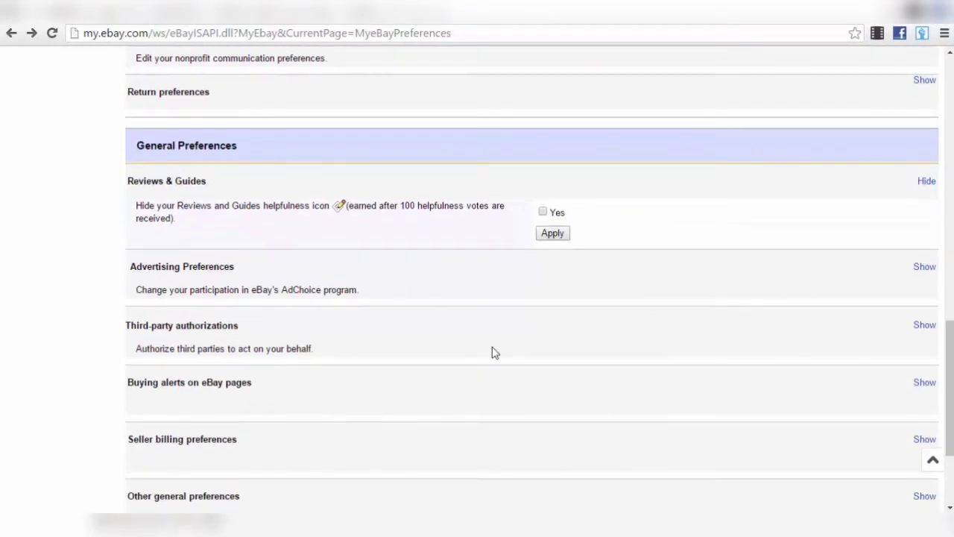
pyautogui.scroll(-1, 492, 346)
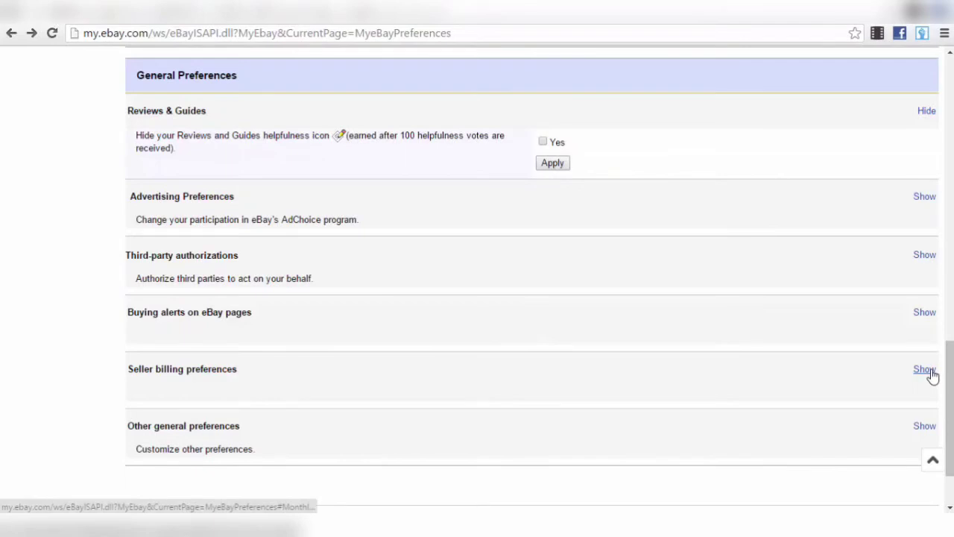
pyautogui.scroll(-2, 679, 280)
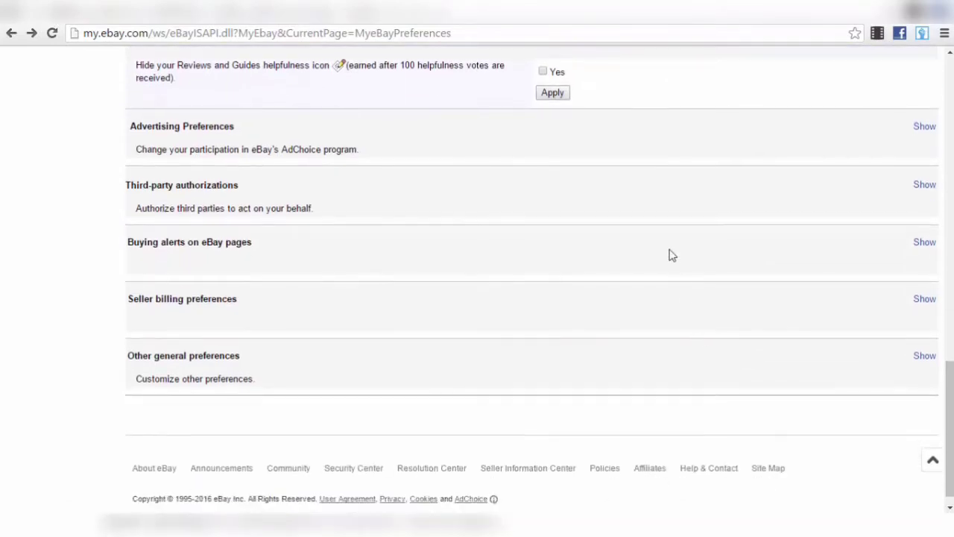
pyautogui.moveTo(950, 432); pyautogui.dragTo(950, 227)
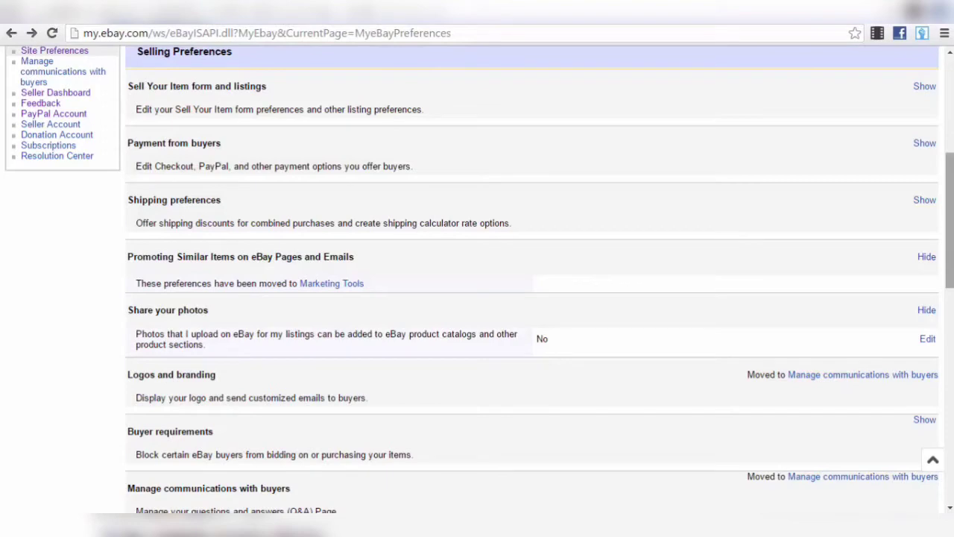
# - Scroll up on My eBay All Selling to show the Above Standard level and 10-item/$500 limit
pyautogui.scroll(3, 597, 311)
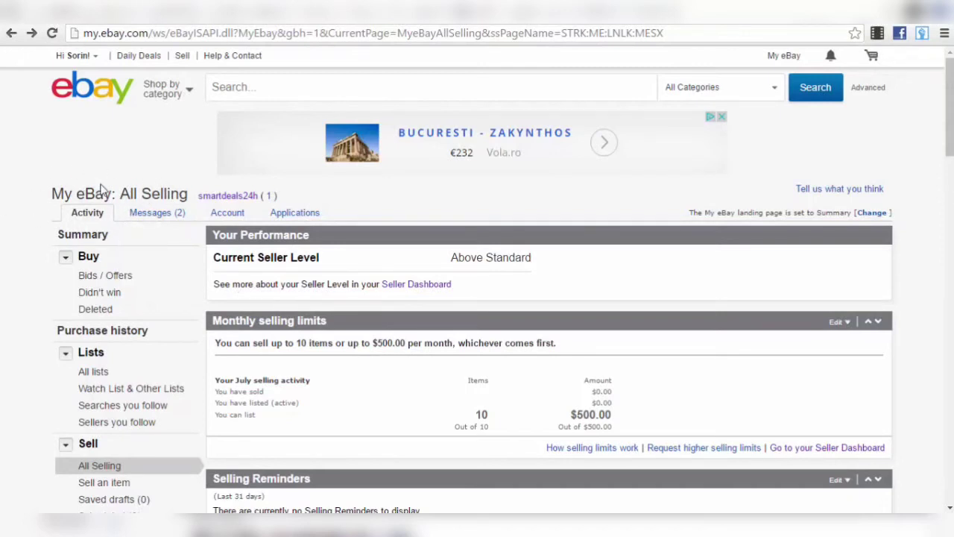
pyautogui.scroll(-1, 549, 255)
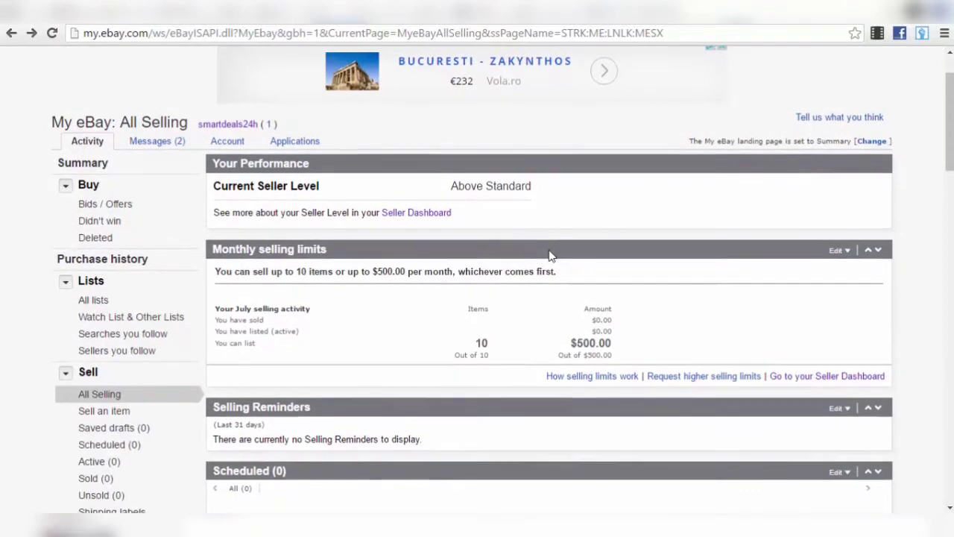
pyautogui.scroll(-2, 549, 255)
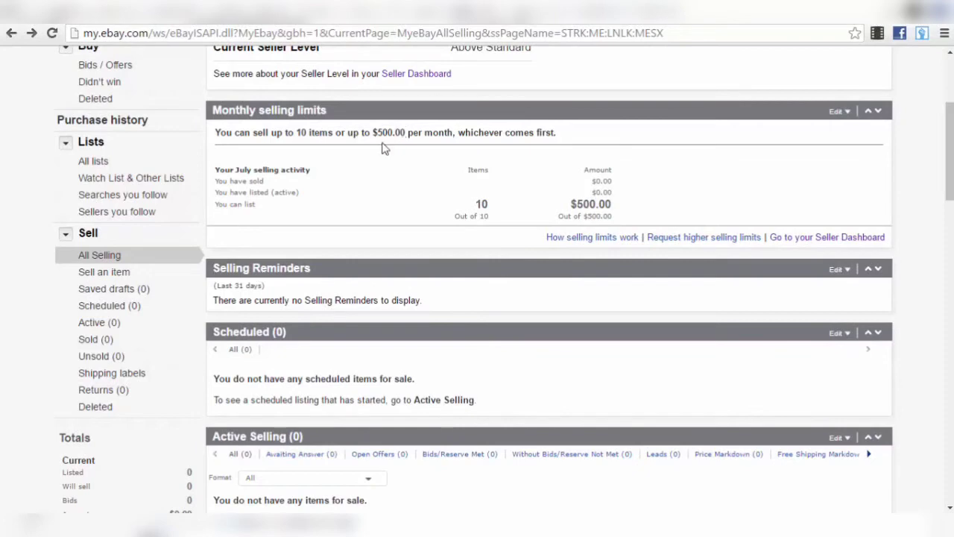
pyautogui.scroll(2, 326, 191)
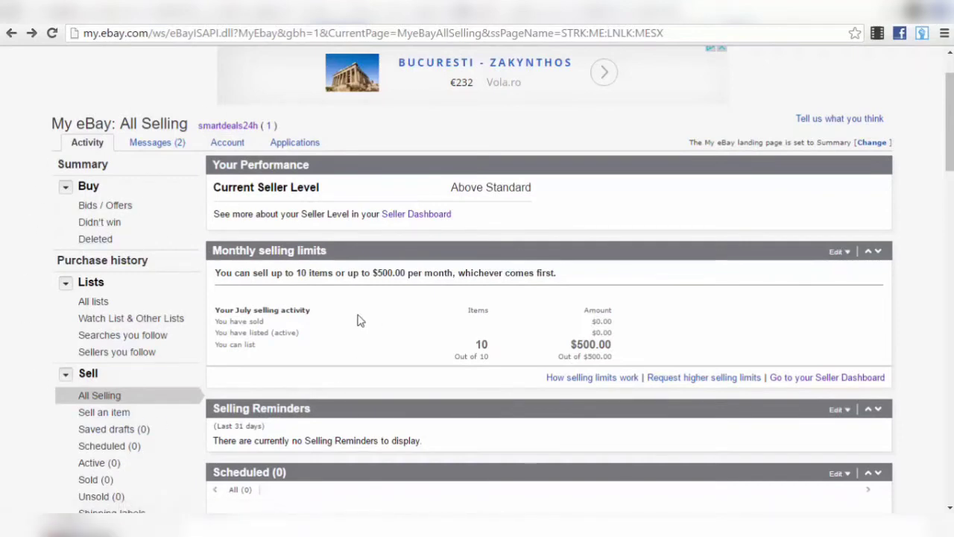
pyautogui.scroll(-1, 357, 321)
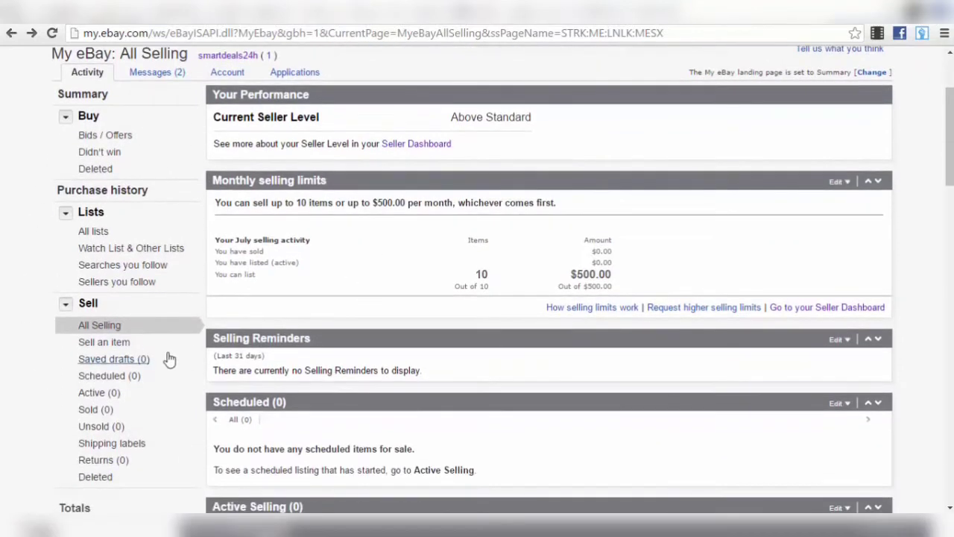
# - Start a new eBay listing and search Amazon for 'burger press'
pyautogui.click(106, 344)
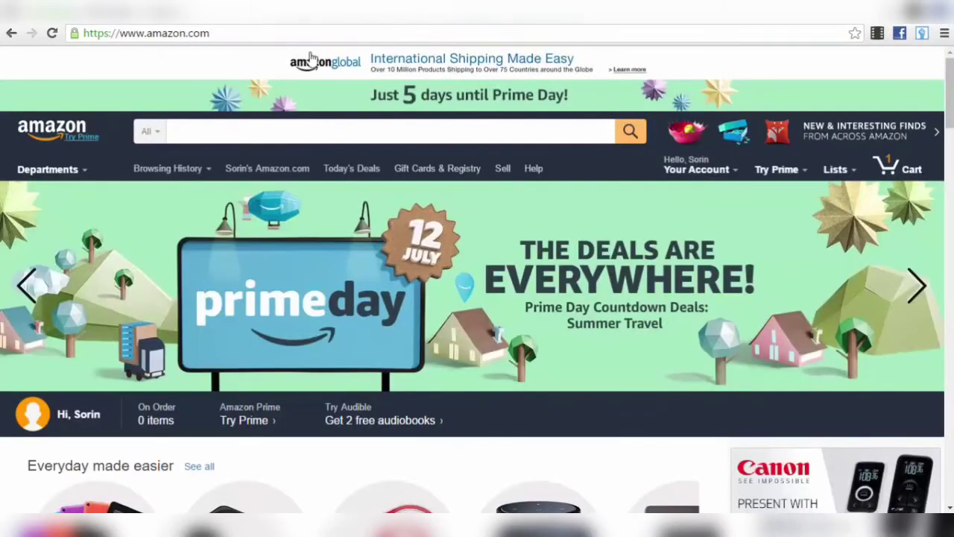
pyautogui.click(284, 134)
pyautogui.write('burger p')
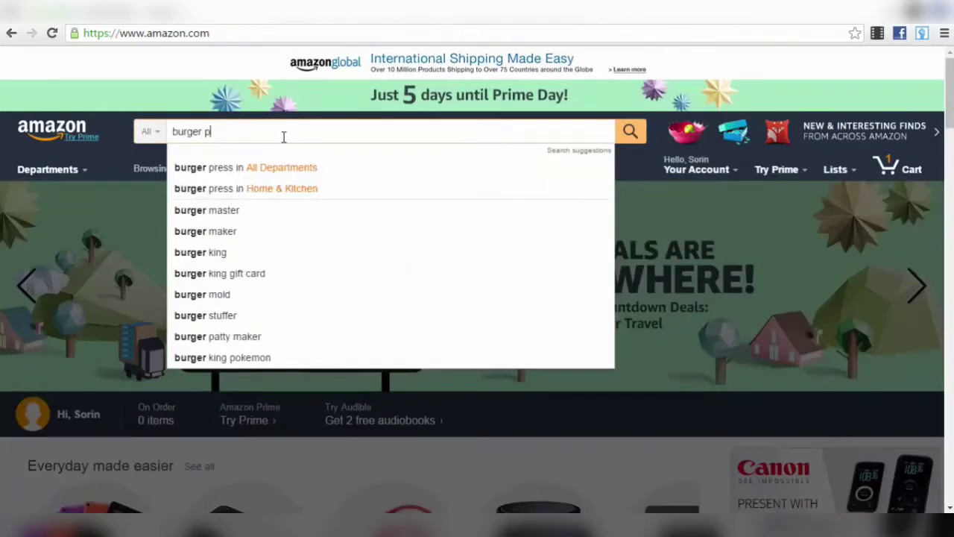
pyautogui.write('ress')
pyautogui.press('Return')
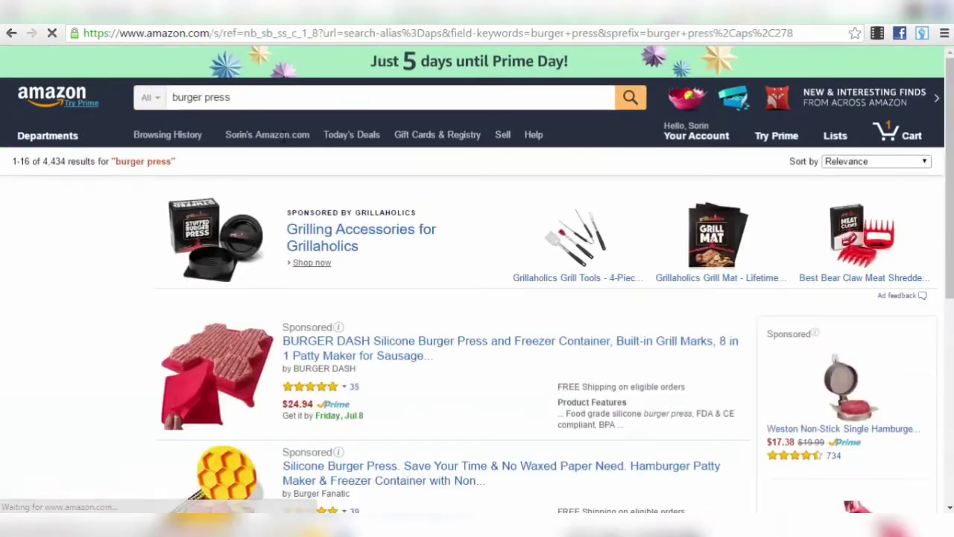
# - Browse the Amazon results and open the 8-in-1 Silicone Burger Press product page
pyautogui.scroll(-2, 368, 293)
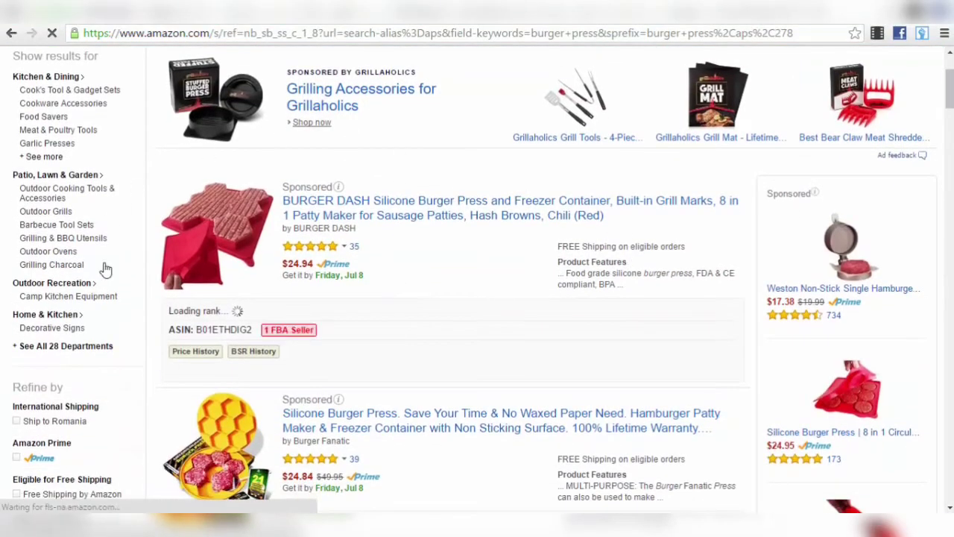
pyautogui.scroll(-8, 468, 338)
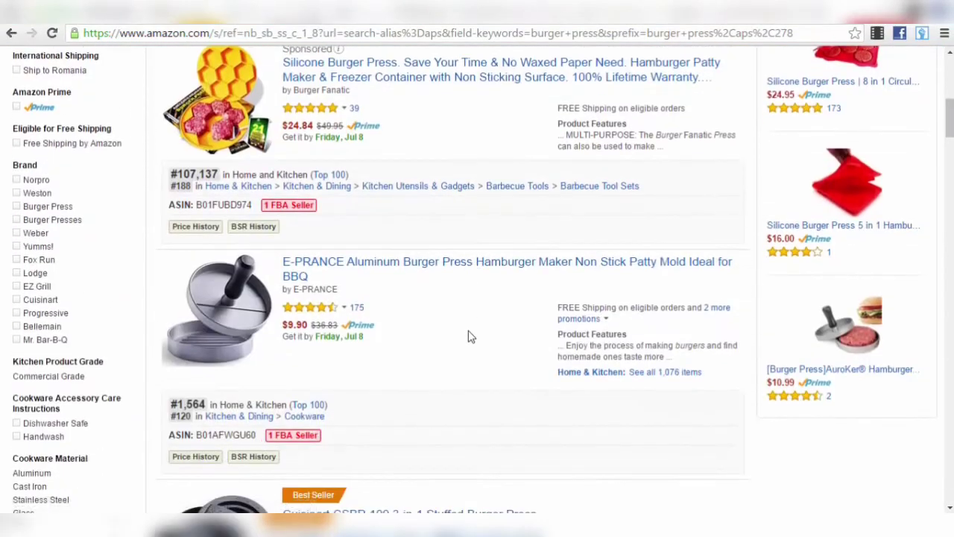
pyautogui.scroll(10, 468, 337)
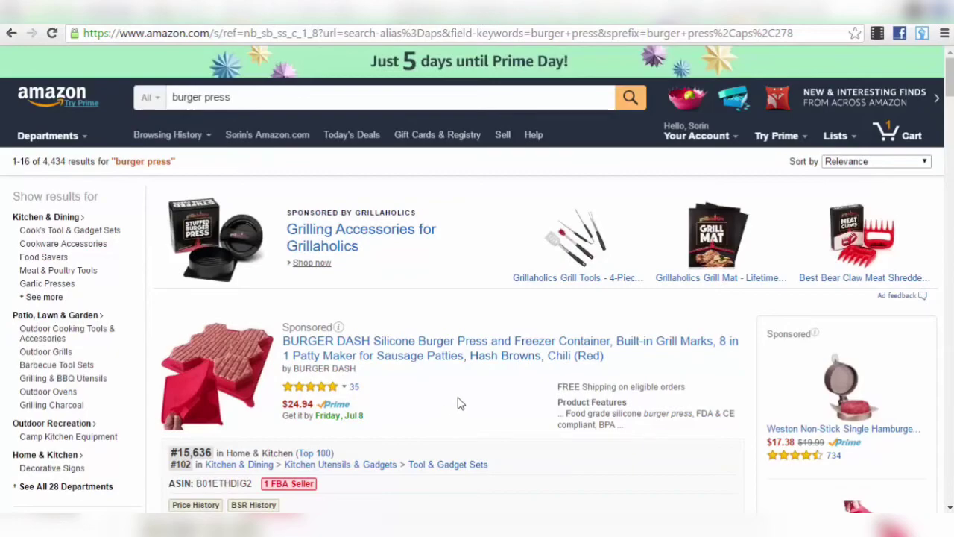
pyautogui.scroll(-3, 460, 404)
pyautogui.scroll(-6, 455, 391)
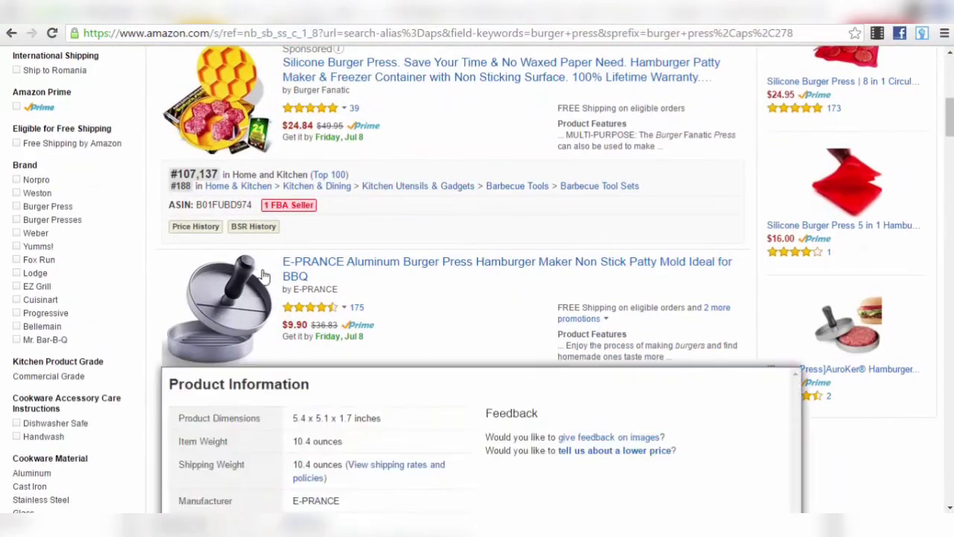
pyautogui.scroll(-5, 473, 316)
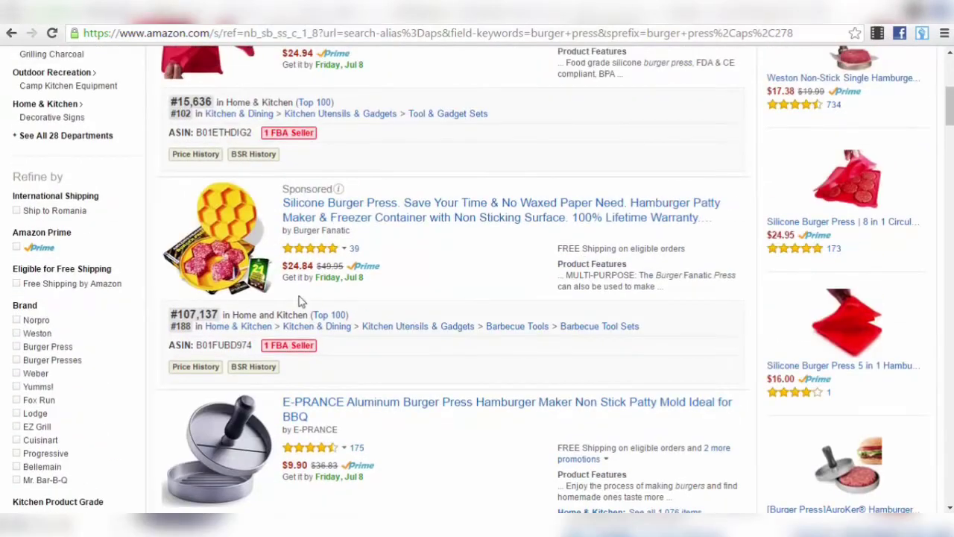
pyautogui.scroll(-6, 361, 341)
pyautogui.scroll(-17, 362, 341)
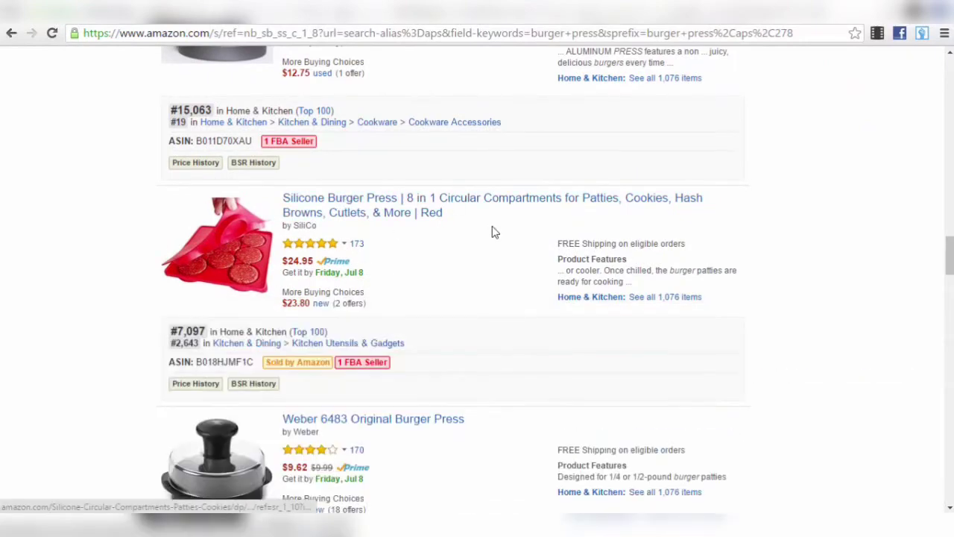
pyautogui.click(382, 212)
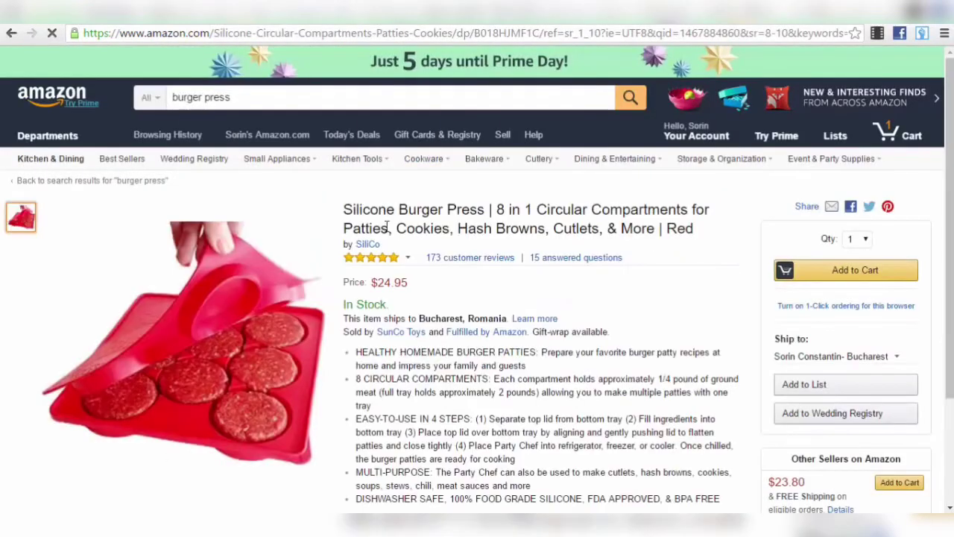
# - Copy 'Silicone Burger Press' from the Amazon product title
pyautogui.moveTo(334, 213); pyautogui.dragTo(486, 209)
pyautogui.rightClick(434, 205)
pyautogui.click(458, 211)
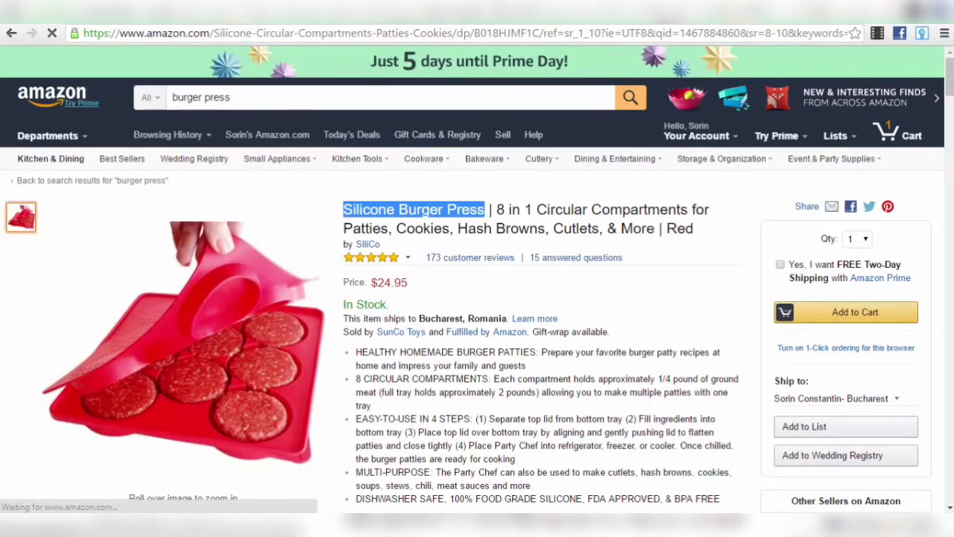
pyautogui.hotkey('ctrl', 'Tab')
# - Paste 'Silicone Burger Press' as the eBay listing title and get started
pyautogui.click(121, 195)
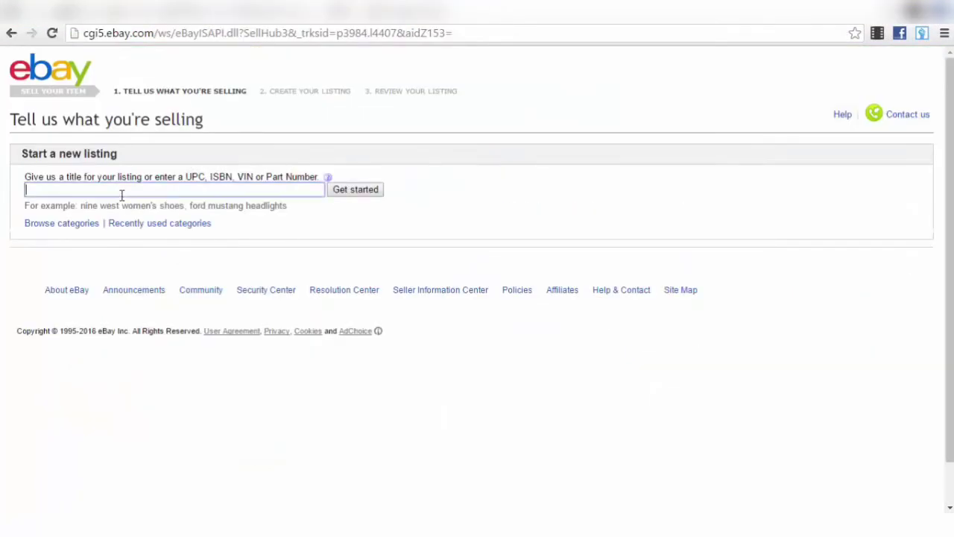
pyautogui.hotkey('ctrl', 'v')
pyautogui.click(347, 197)
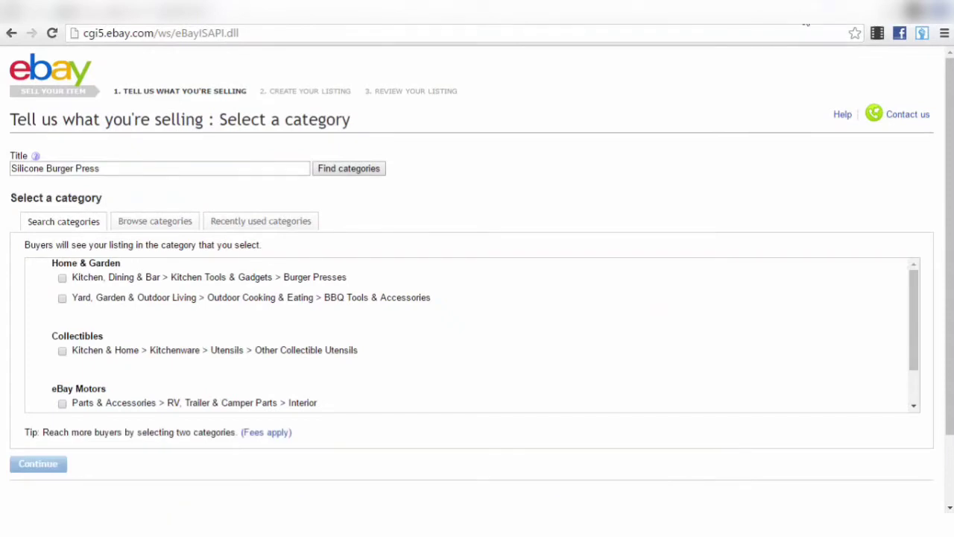
pyautogui.click(820, 12)
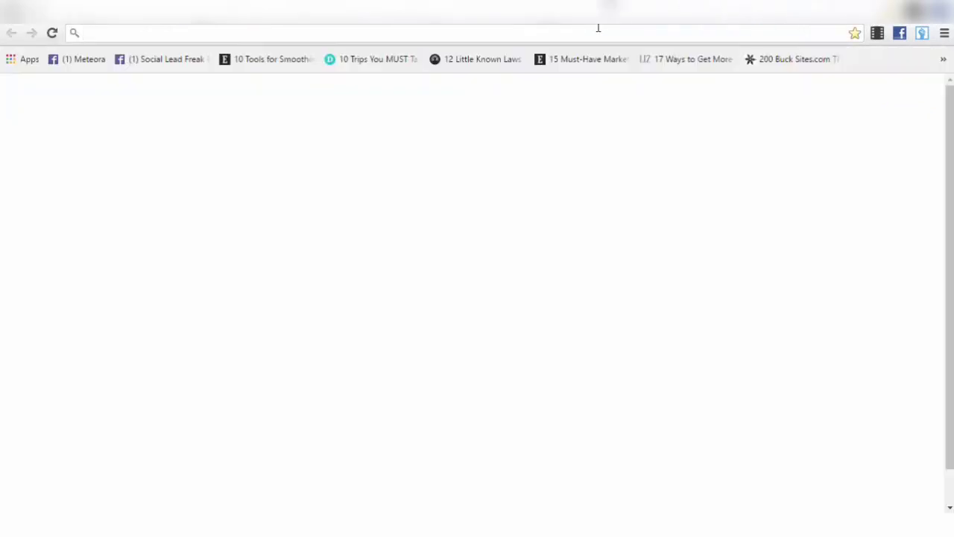
# - Search Title Builder on title-builder.com for 'Silicone Burger Press' and dismiss the report offer
pyautogui.write('tit')
pyautogui.press('Return')
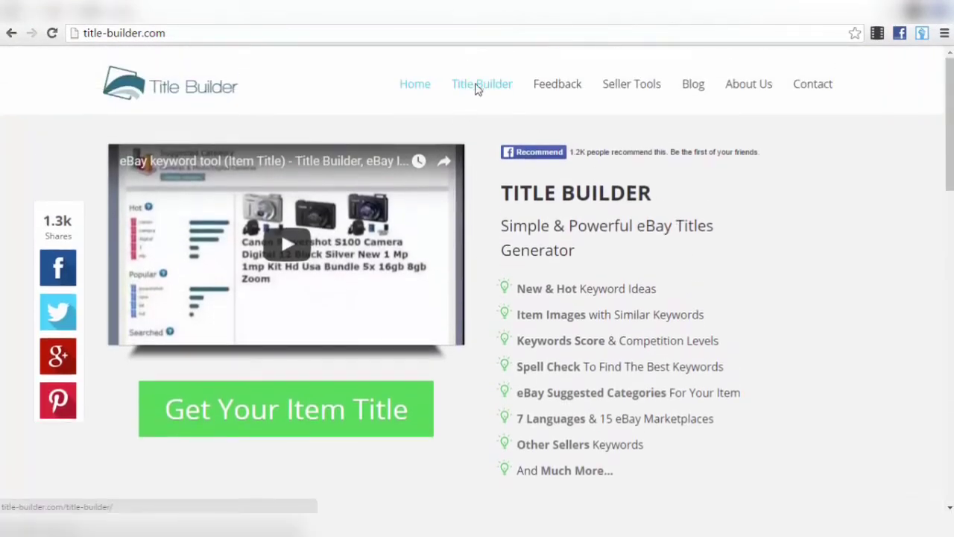
pyautogui.click(477, 86)
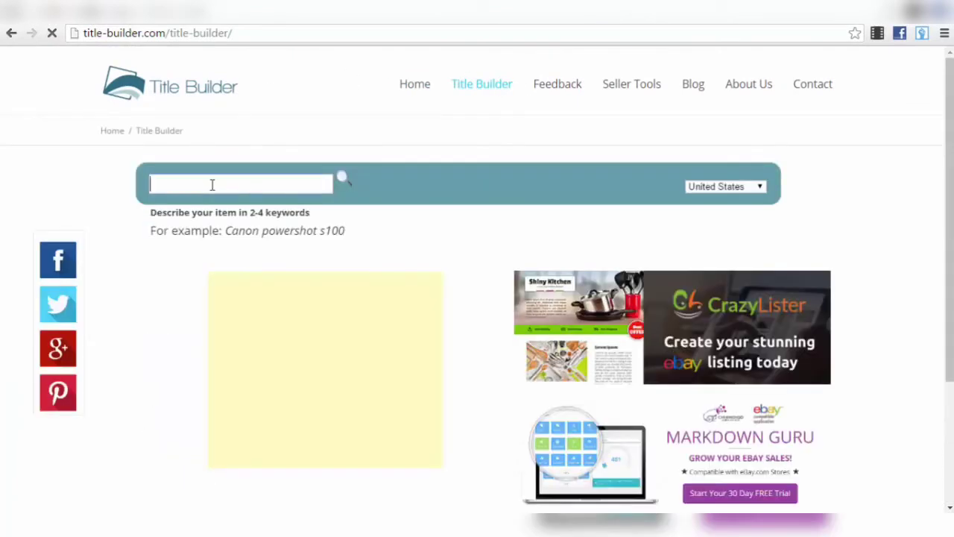
pyautogui.click(212, 184)
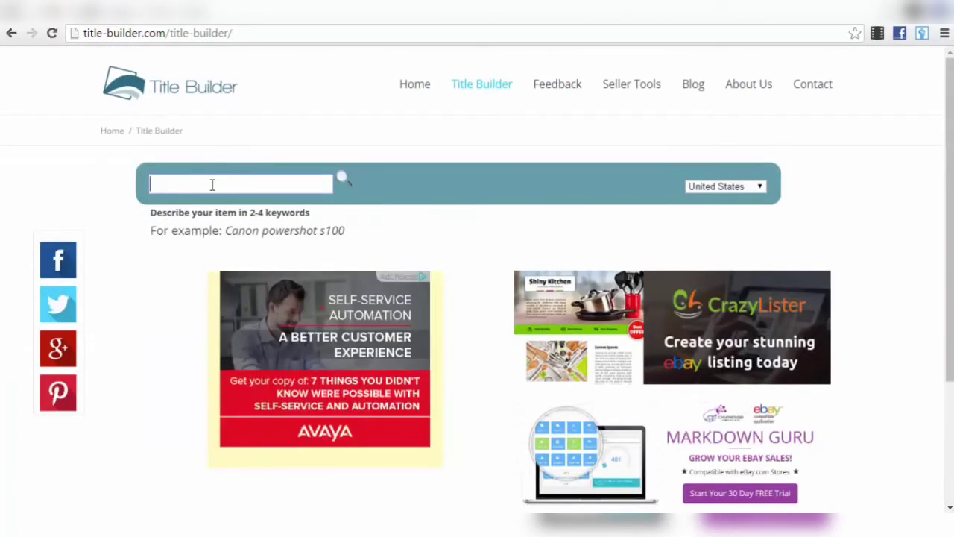
pyautogui.hotkey('ctrl', 'v')
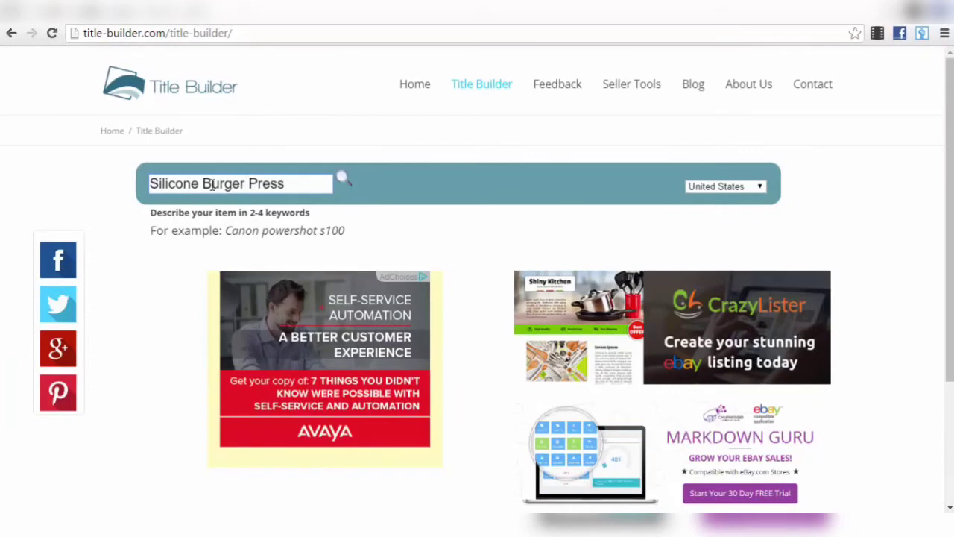
pyautogui.press('Return')
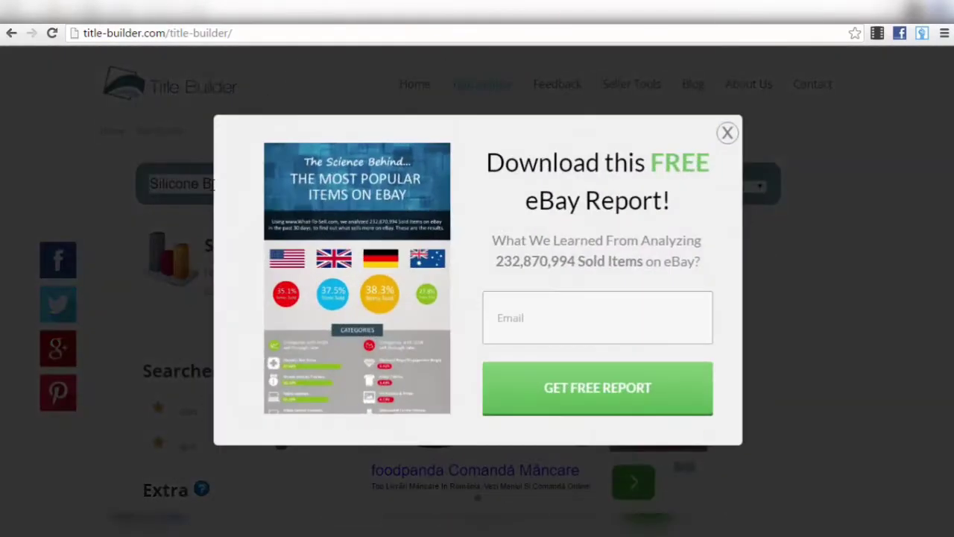
pyautogui.click(727, 133)
# - Review the suggested BBQ Tools & Accessories category and related keywords like bbq and grill
pyautogui.scroll(-1, 375, 249)
pyautogui.scroll(-3, 375, 250)
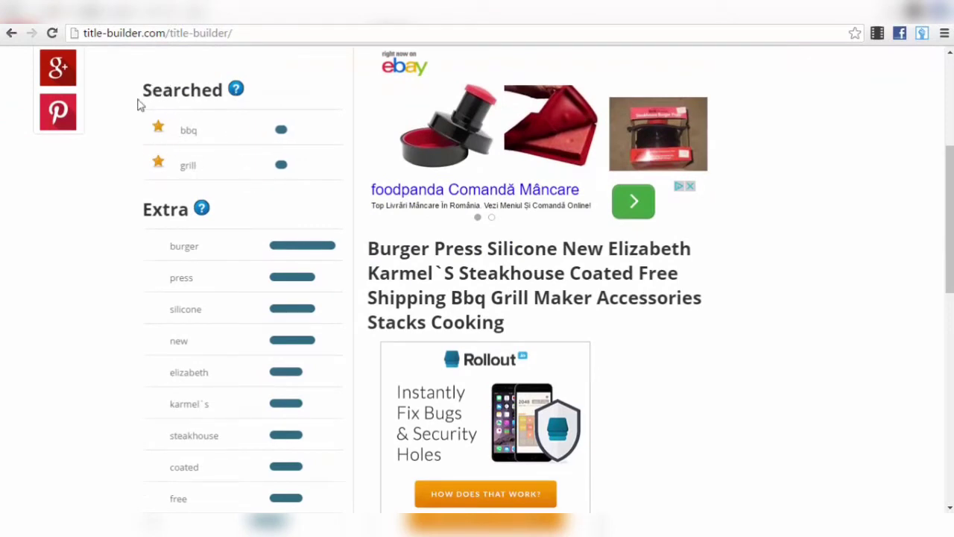
pyautogui.scroll(-1, 216, 177)
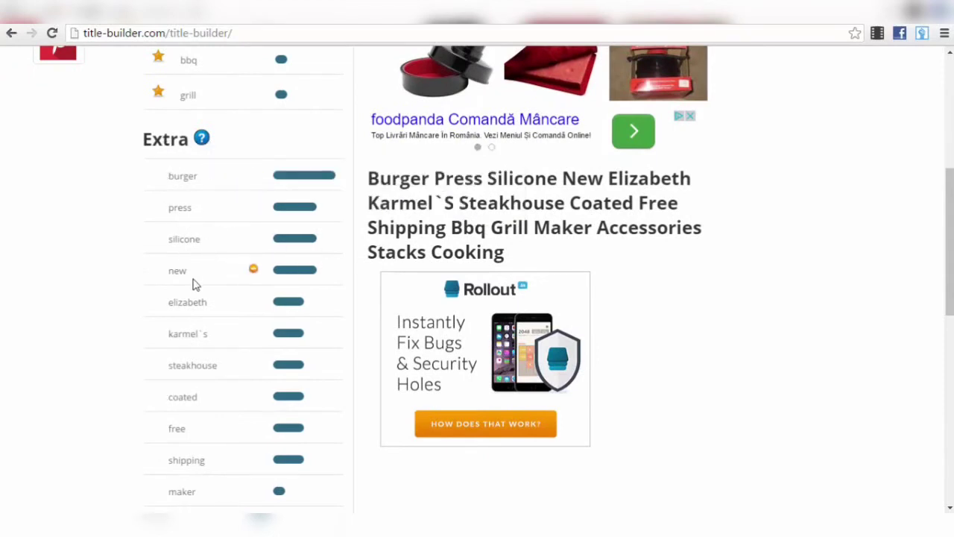
pyautogui.scroll(1, 231, 177)
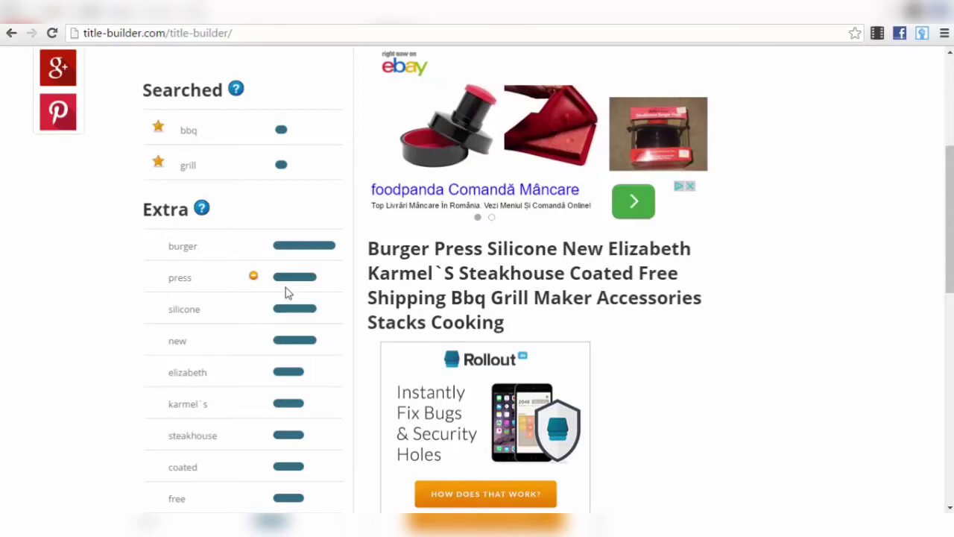
pyautogui.scroll(2, 287, 294)
pyautogui.scroll(2, 200, 273)
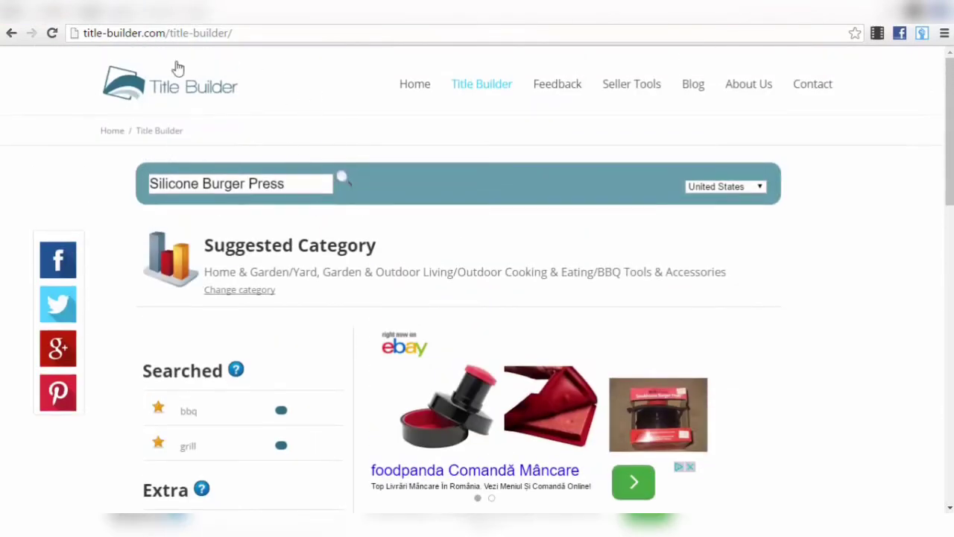
pyautogui.scroll(-2, 276, 81)
pyautogui.scroll(1, 294, 151)
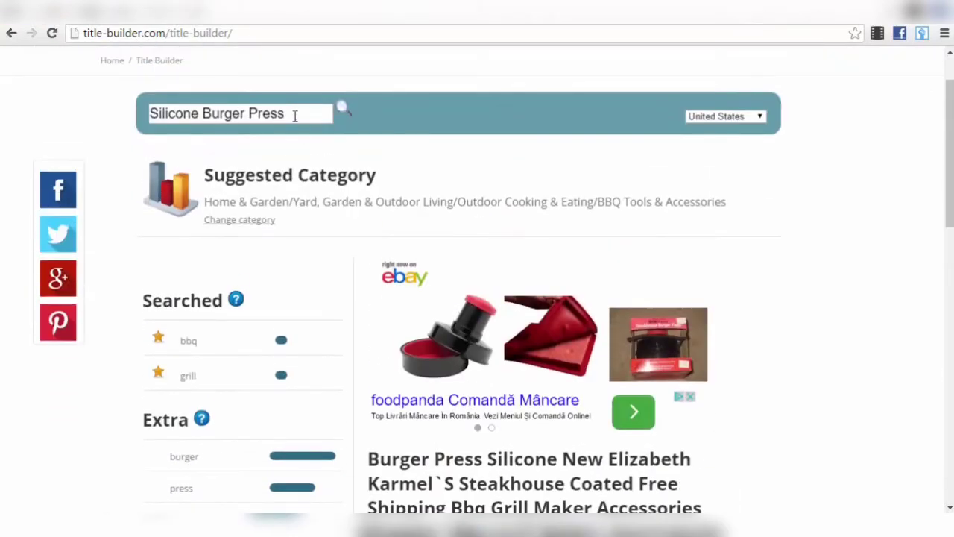
pyautogui.moveTo(294, 114); pyautogui.dragTo(114, 115)
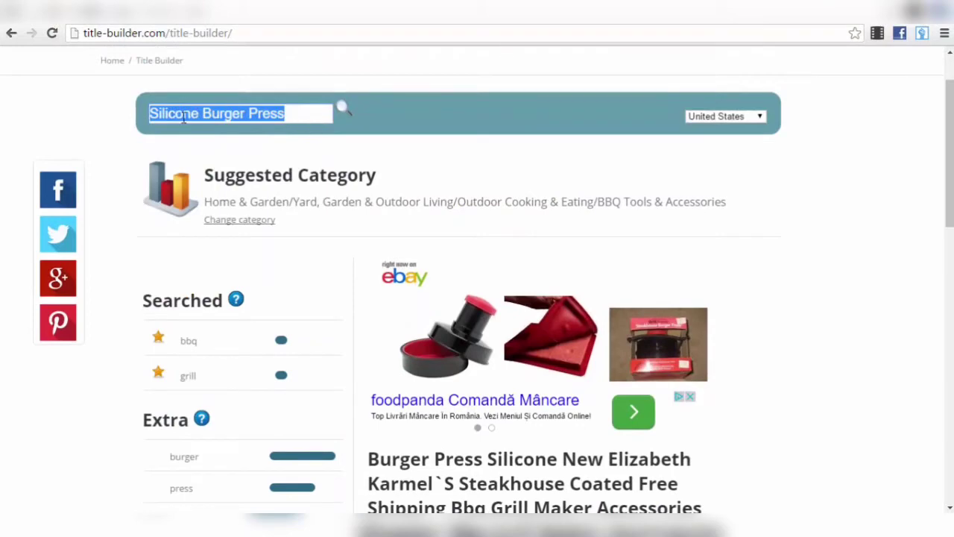
pyautogui.scroll(-4, 251, 133)
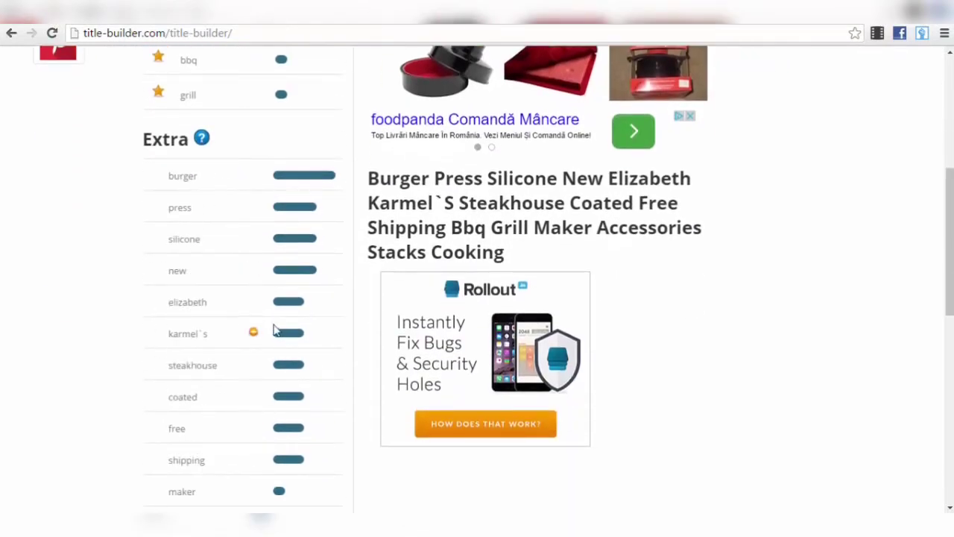
pyautogui.scroll(2, 256, 291)
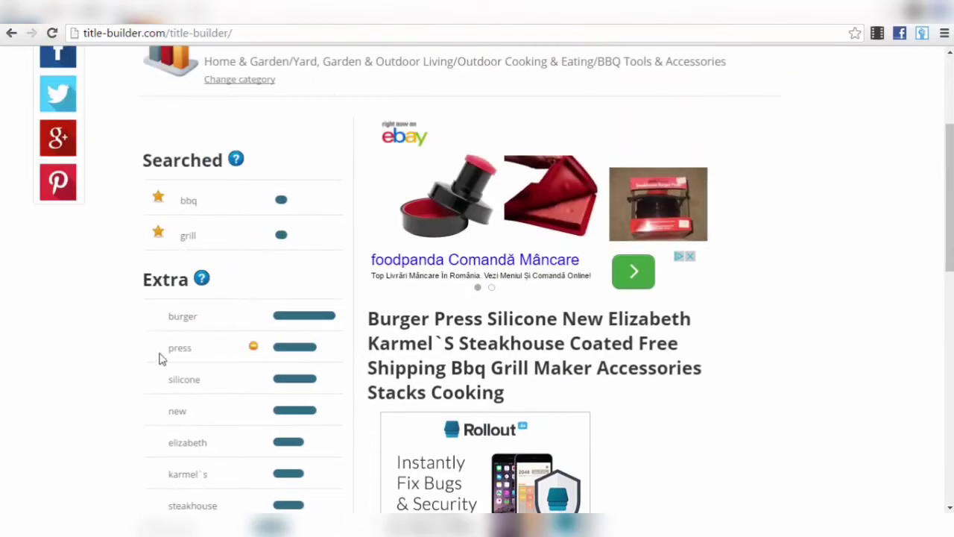
pyautogui.scroll(-3, 217, 395)
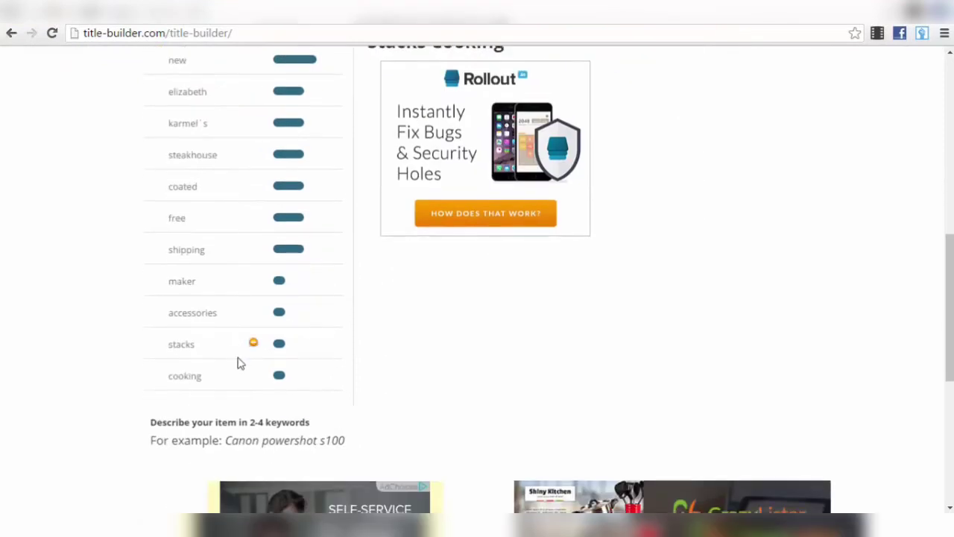
pyautogui.scroll(1, 215, 317)
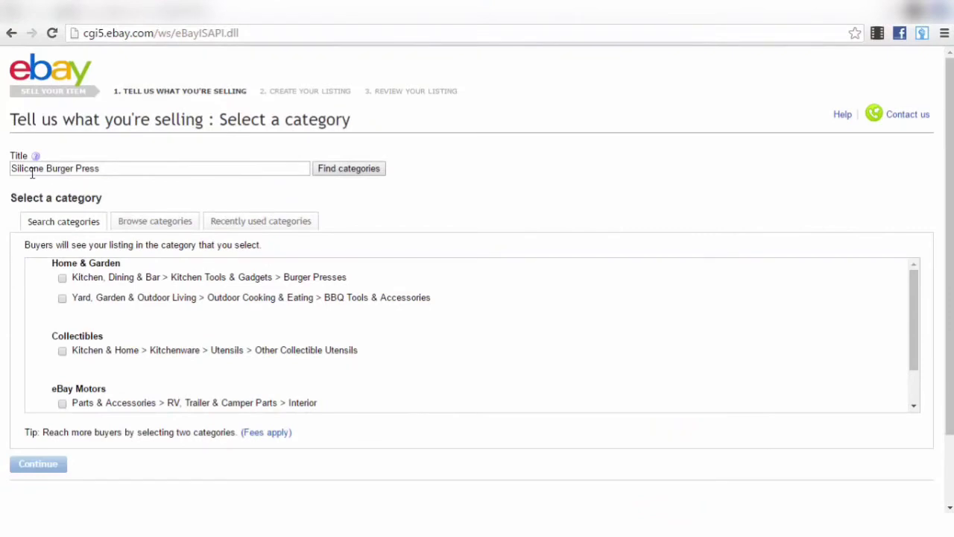
# - Retitle to 'Silicone Burger Press for BBq and Grill', pick Burger Presses and BBQ Tools & Accessories categories
pyautogui.click(131, 172)
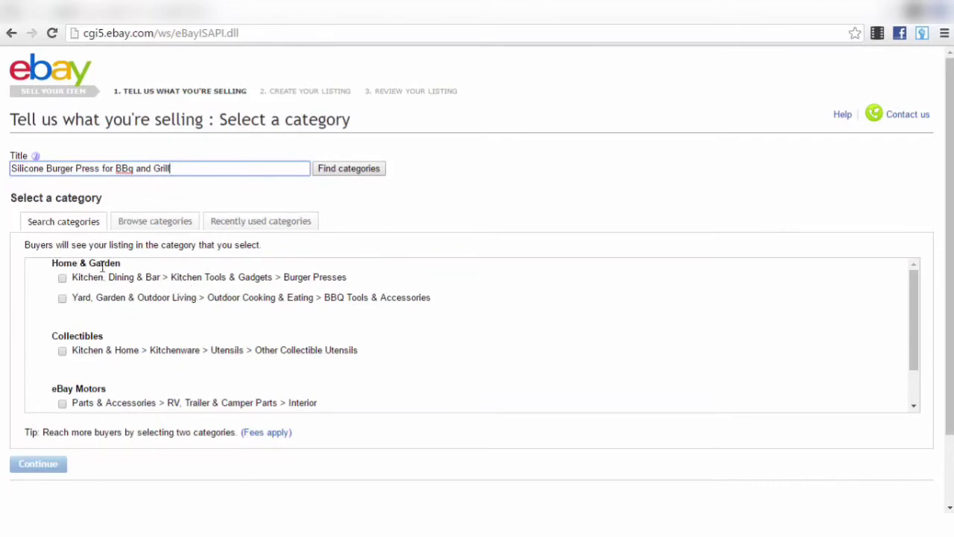
pyautogui.click(62, 278)
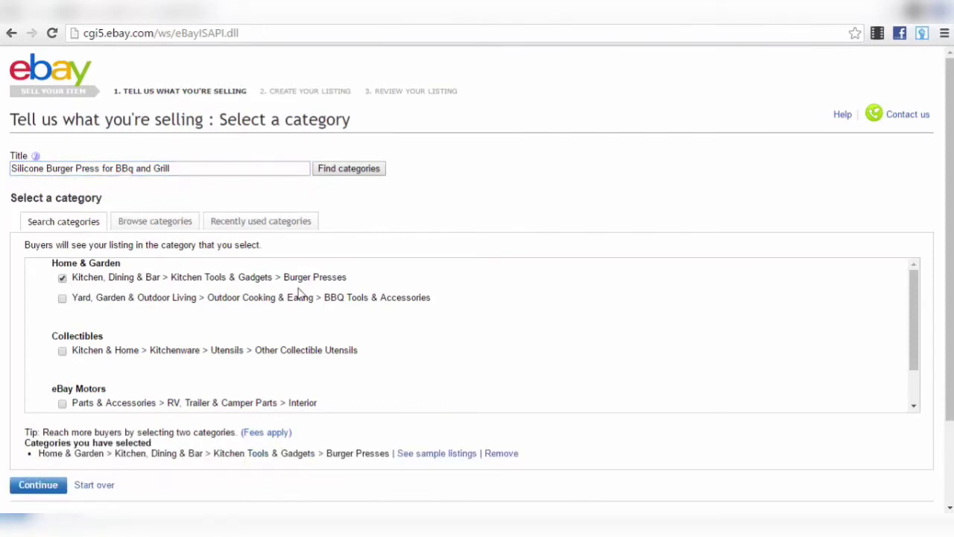
pyautogui.click(61, 298)
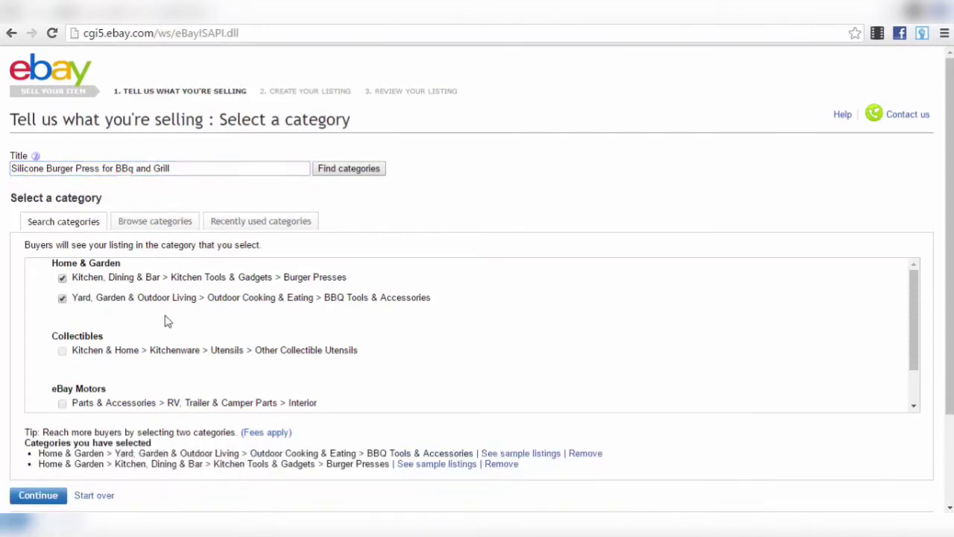
pyautogui.scroll(-4, 248, 329)
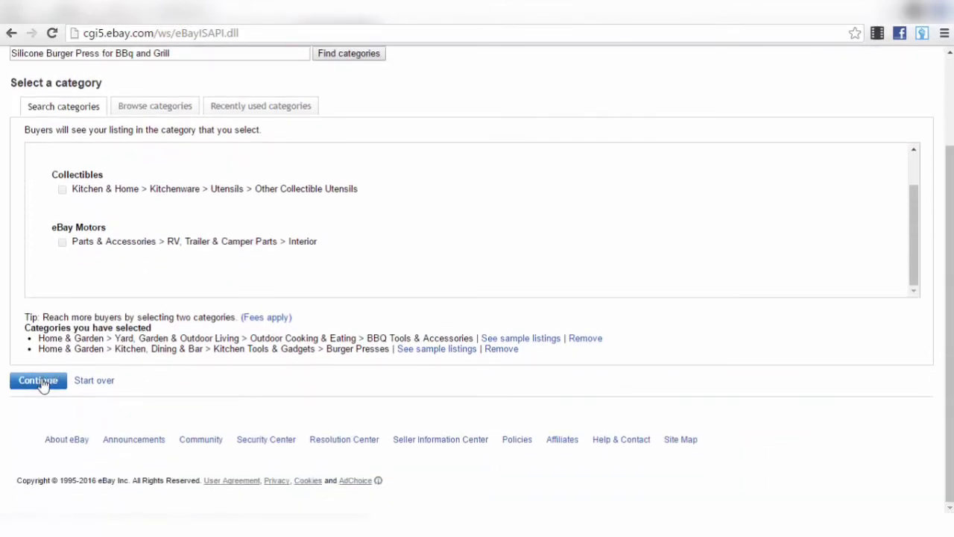
pyautogui.click(41, 382)
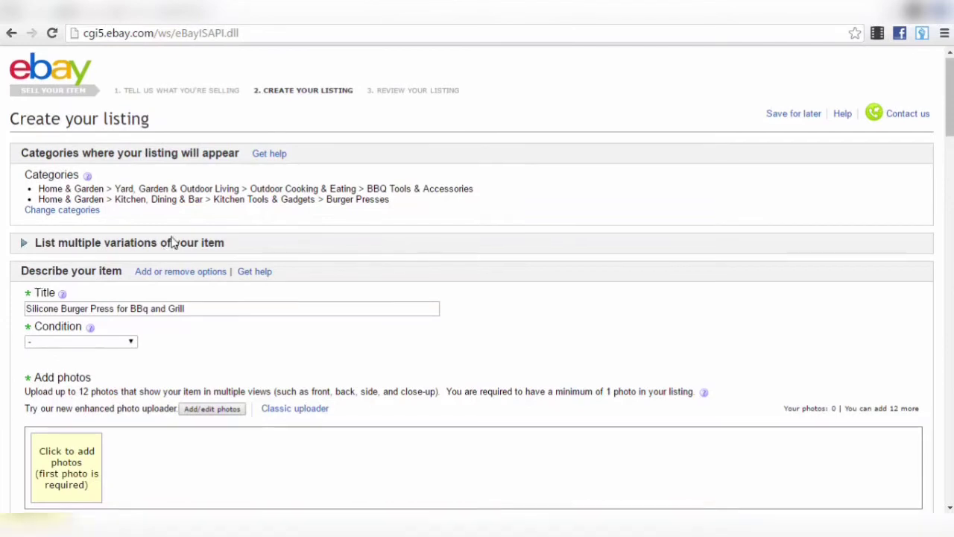
# - Scroll the Create your listing form and open the Condition dropdown
pyautogui.scroll(-1, 172, 242)
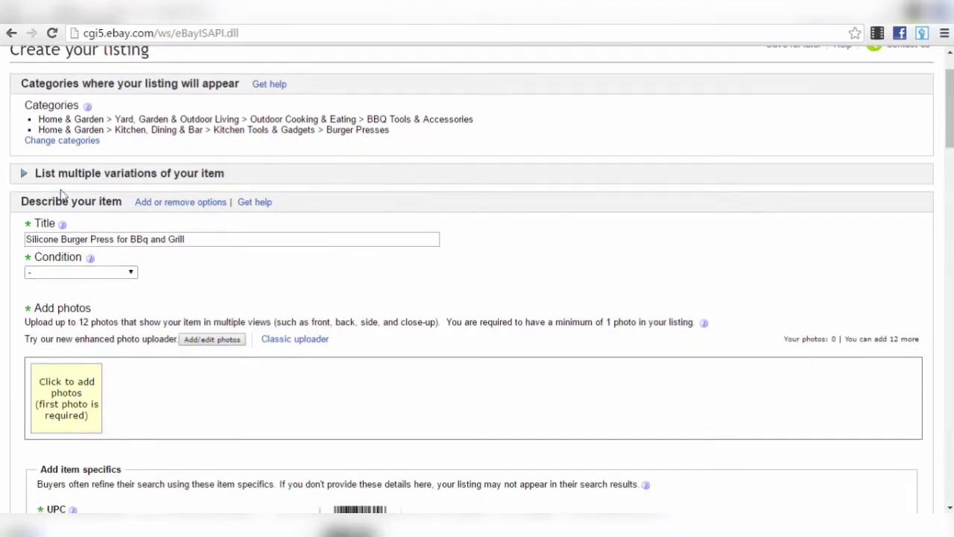
pyautogui.click(123, 273)
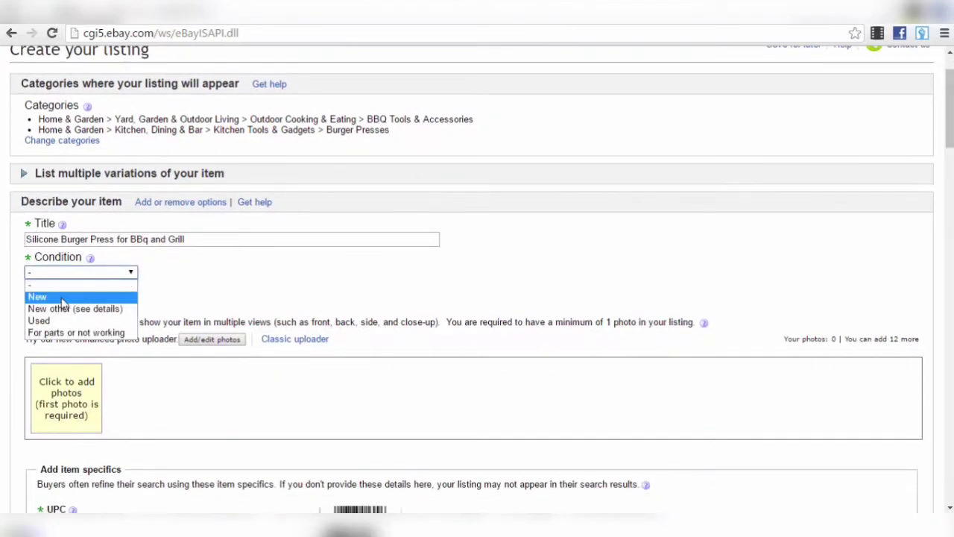
# - Choose New as the item condition and dismiss its explanation box
pyautogui.click(38, 297)
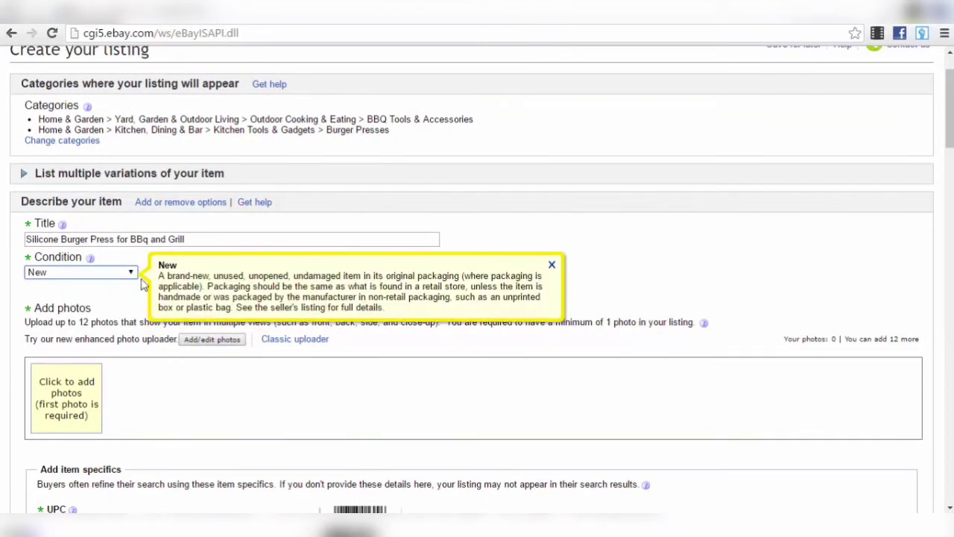
pyautogui.click(549, 264)
pyautogui.scroll(-2, 149, 247)
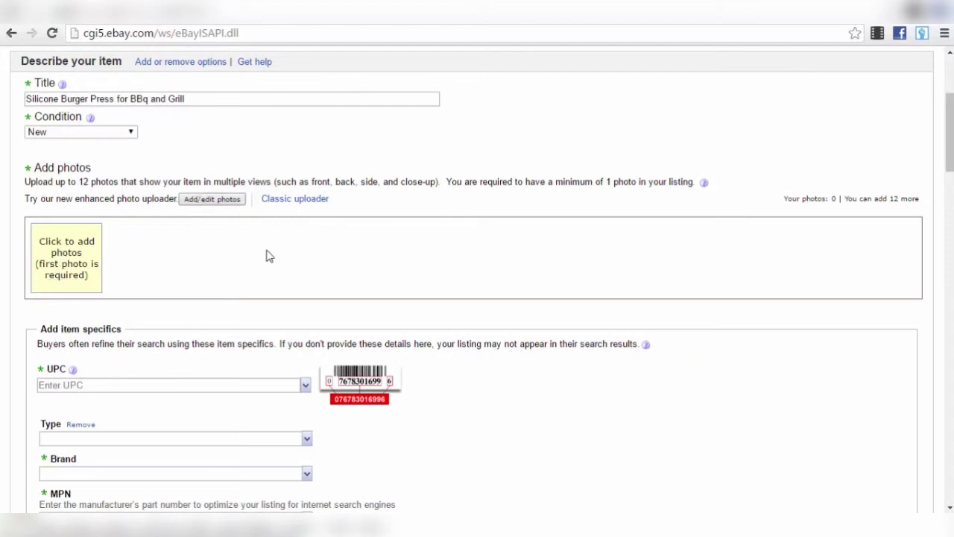
pyautogui.click(216, 206)
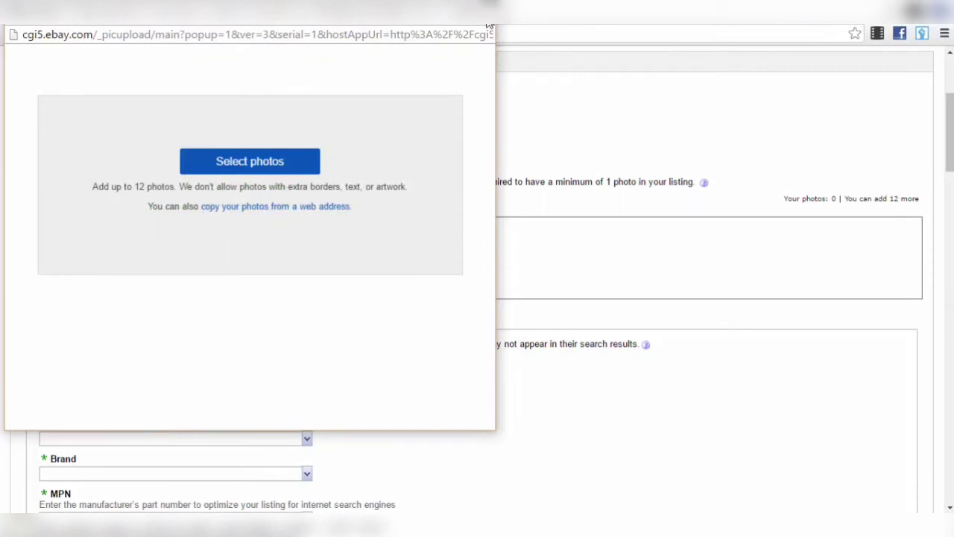
pyautogui.hotkey('ctrl', 'w')
pyautogui.click(326, 113)
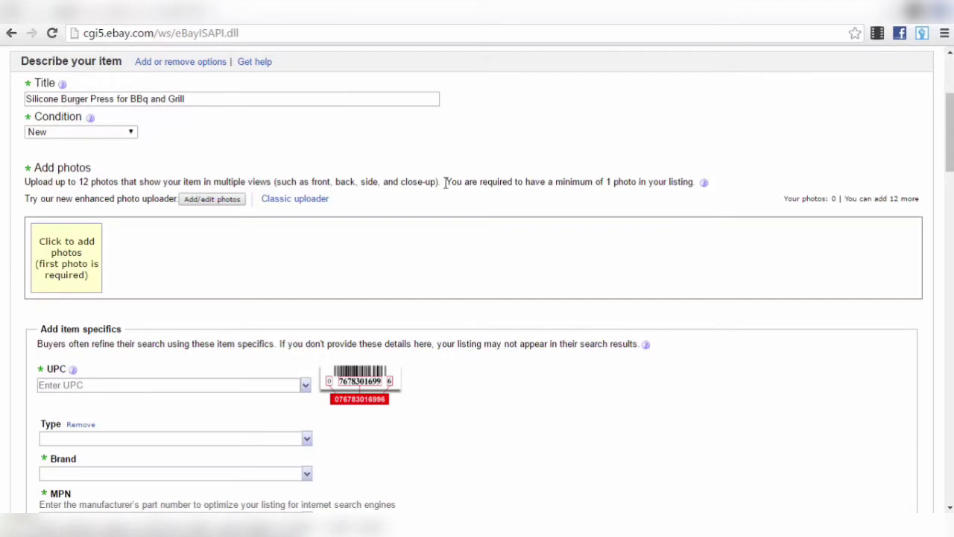
# - Focus the UPC item specific and check its dropdown choices
pyautogui.scroll(-2, 281, 275)
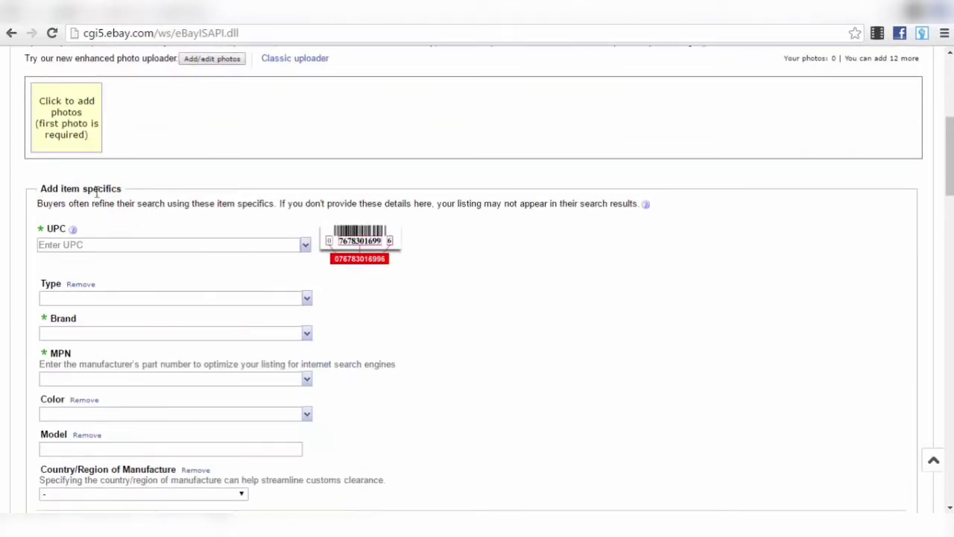
pyautogui.click(80, 244)
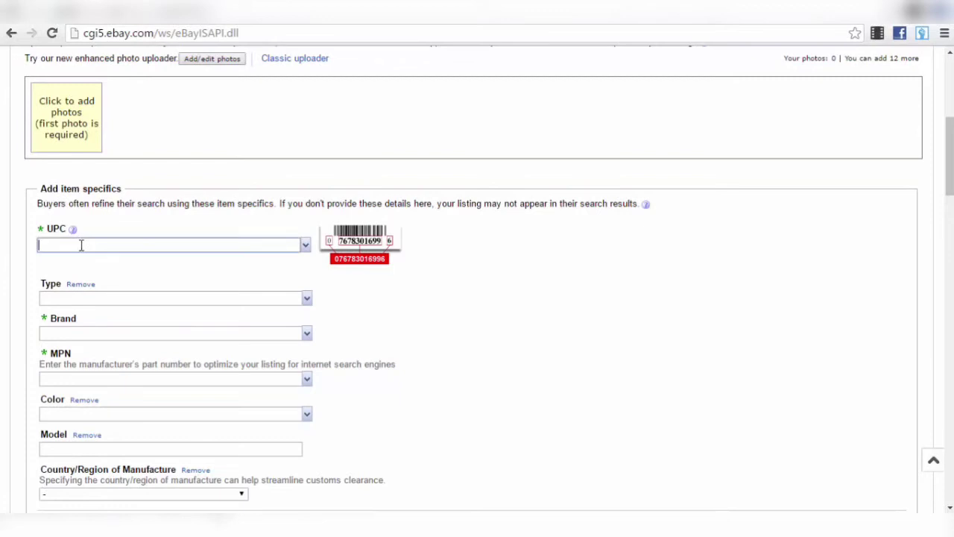
pyautogui.doubleClick(150, 203)
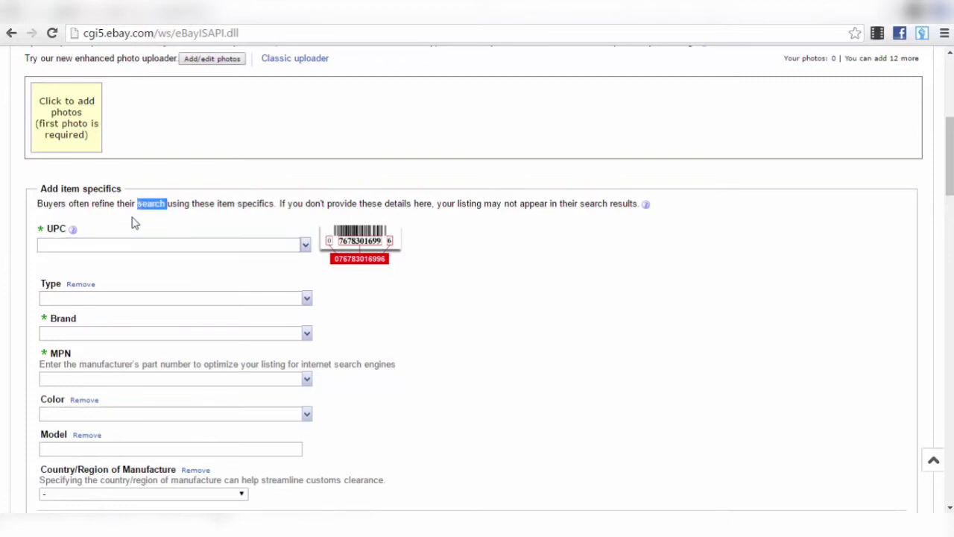
pyautogui.click(305, 246)
pyautogui.click(306, 246)
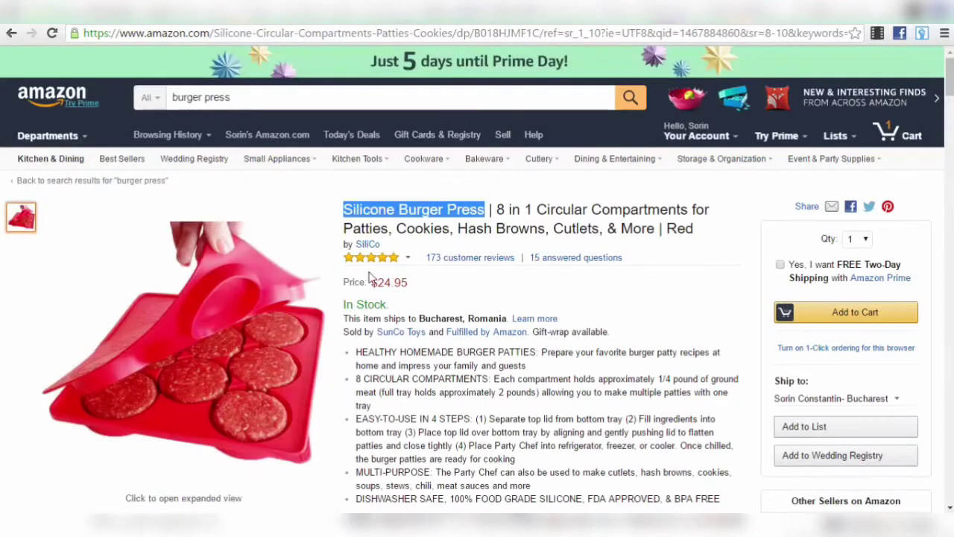
# - Copy the Amazon ASIN B018HJMF1C and paste it into the UPC field
pyautogui.scroll(-5, 282, 281)
pyautogui.scroll(-15, 230, 296)
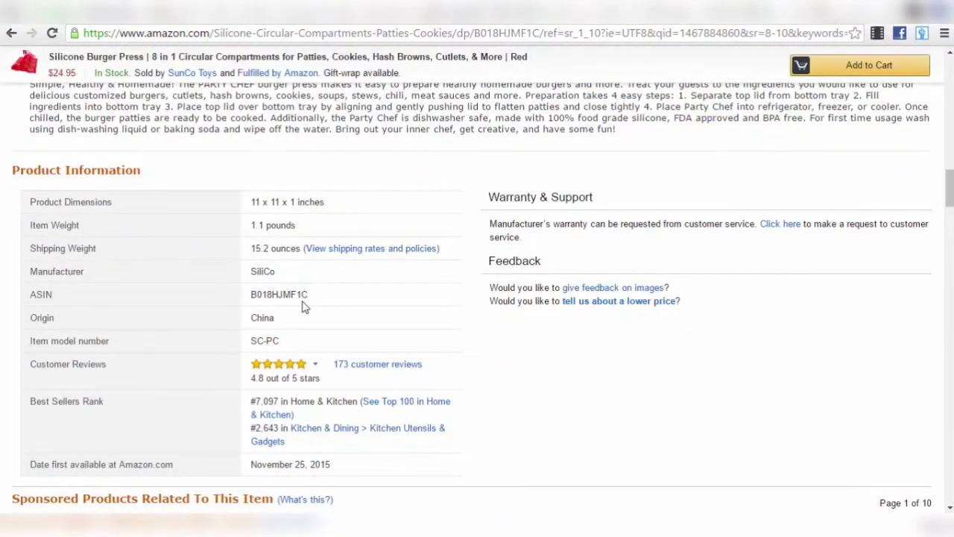
pyautogui.moveTo(311, 297); pyautogui.dragTo(252, 297)
pyautogui.hotkey('ctrl', 'c')
pyautogui.rightClick(271, 297)
pyautogui.click(319, 306)
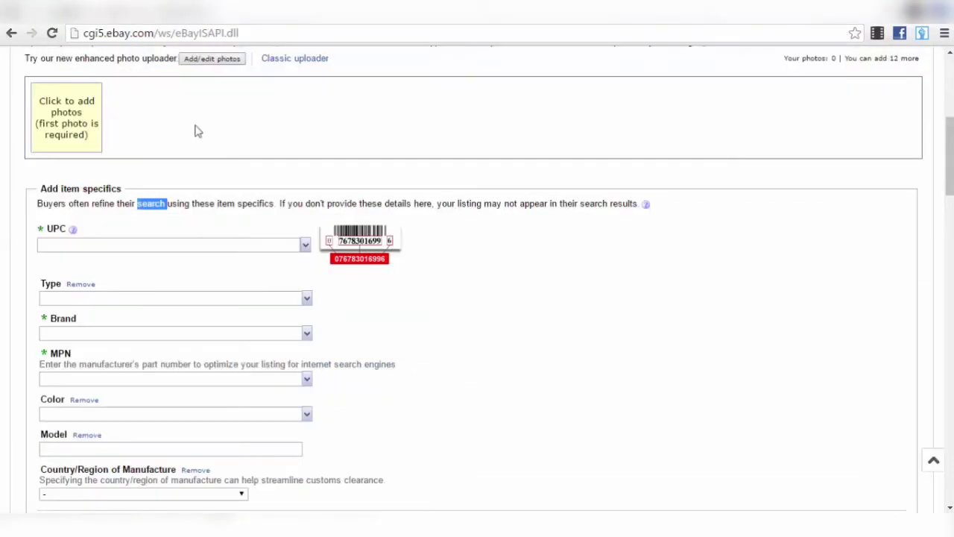
pyautogui.click(108, 244)
pyautogui.hotkey('ctrl', 'v')
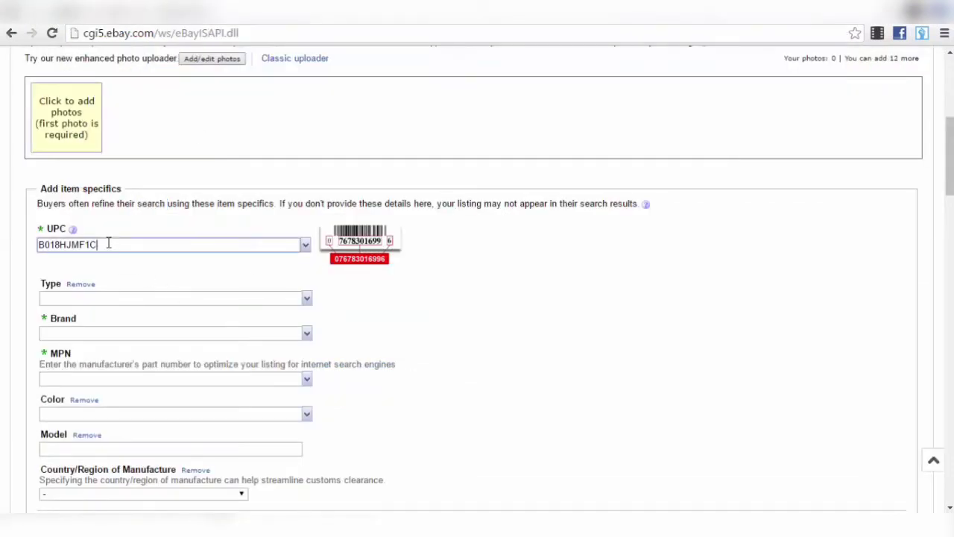
pyautogui.click(388, 292)
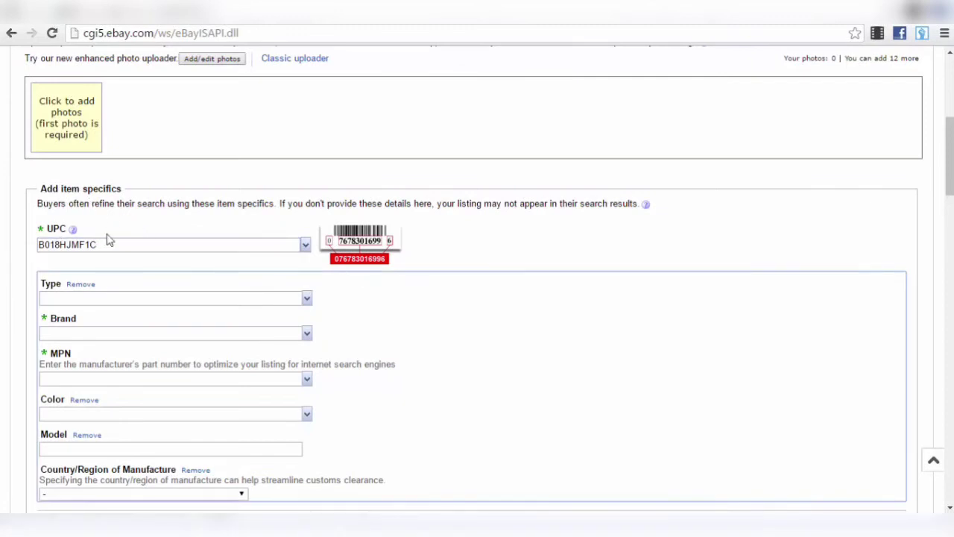
# - Remove the Type item specific from the listing
pyautogui.click(84, 298)
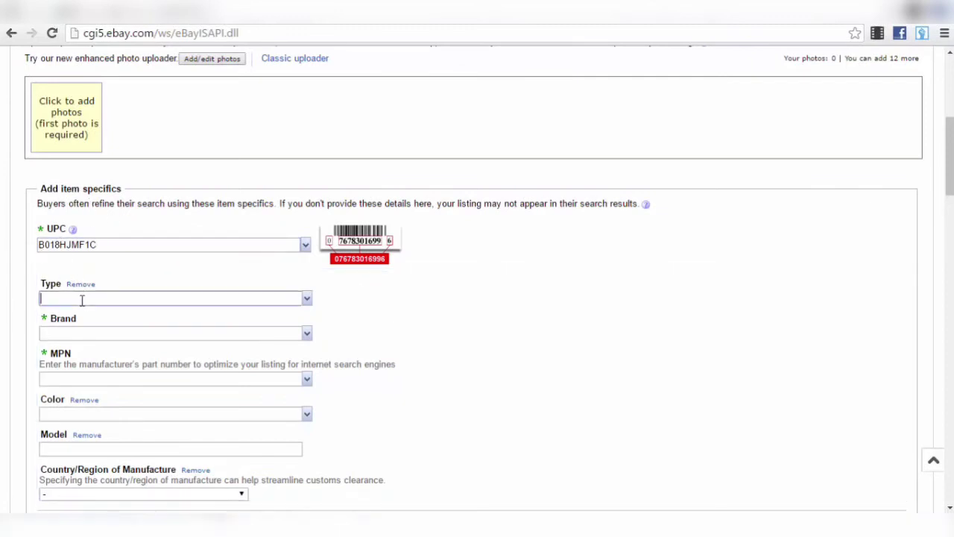
pyautogui.click(307, 299)
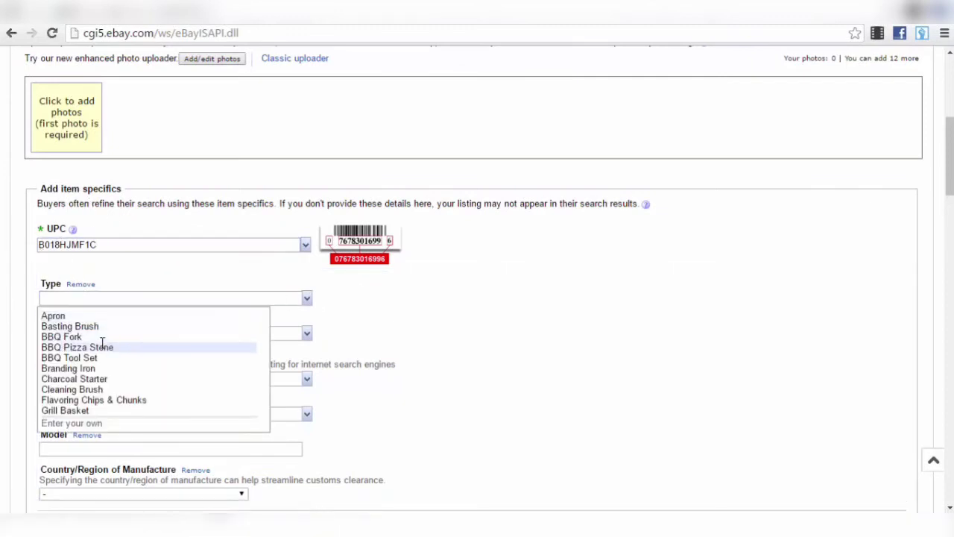
pyautogui.scroll(-2, 97, 339)
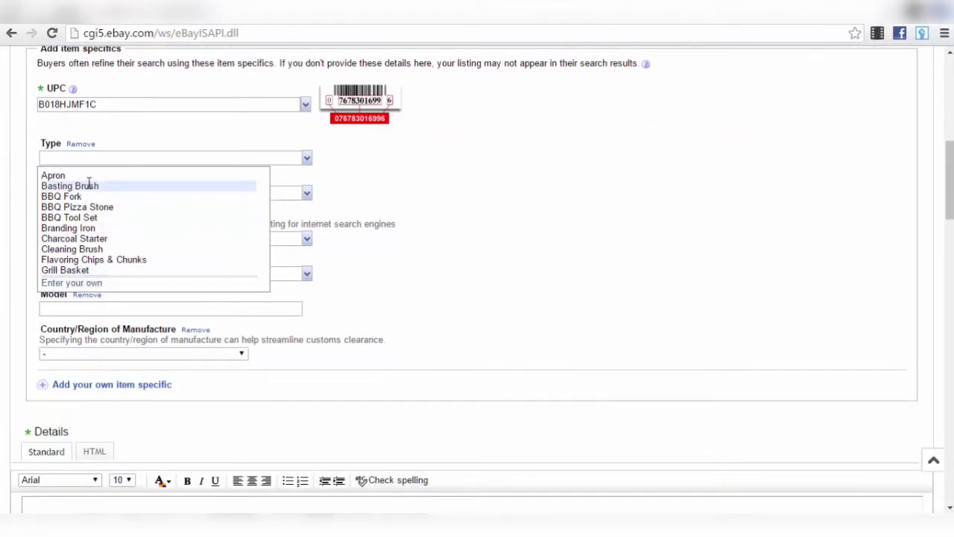
pyautogui.click(128, 147)
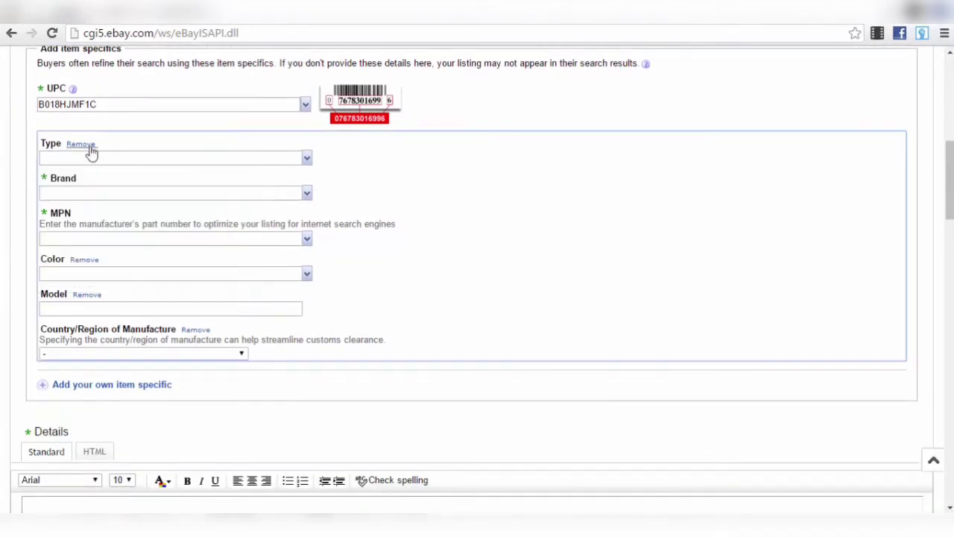
pyautogui.click(82, 144)
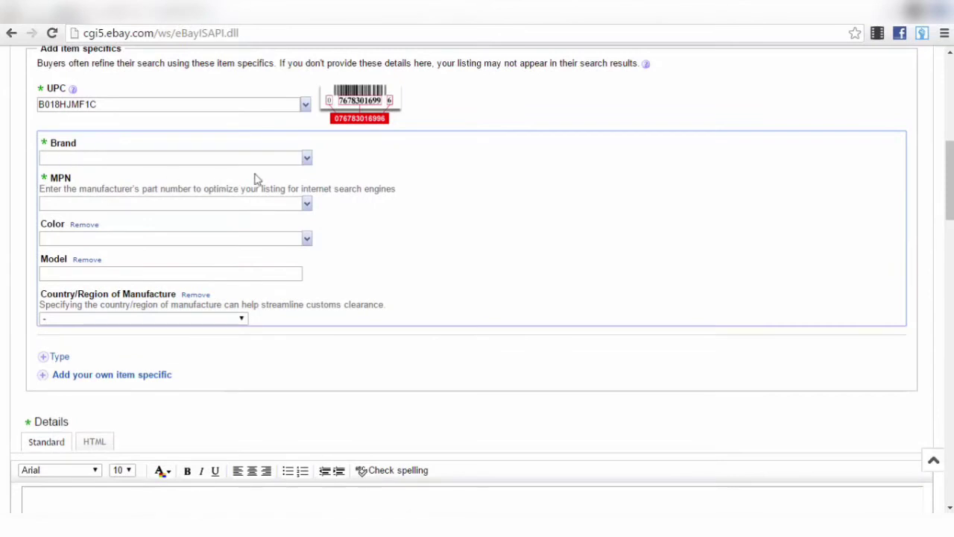
# - Check Amazon's manufacturer SiliCo for the Brand item specific
pyautogui.click(306, 158)
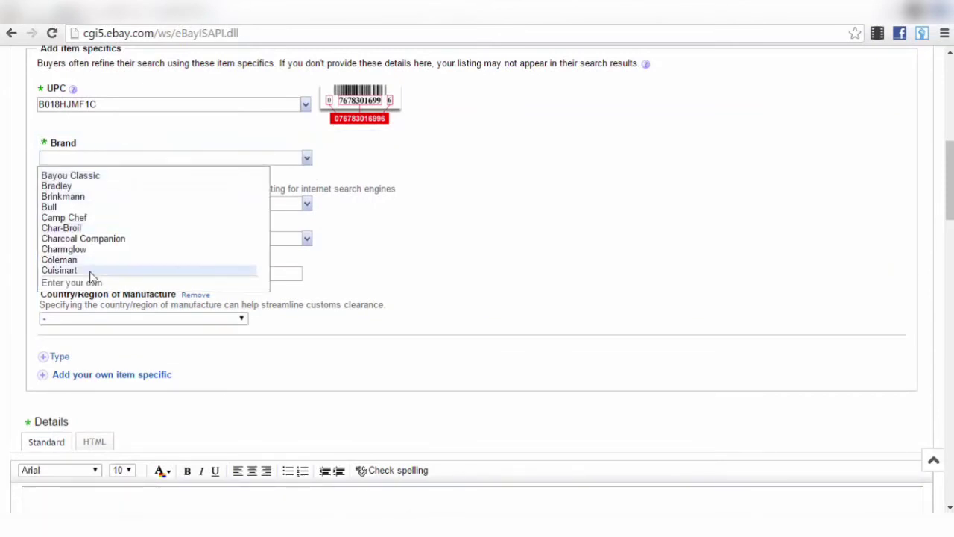
pyautogui.click(411, 172)
pyautogui.click(166, 159)
pyautogui.click(205, 12)
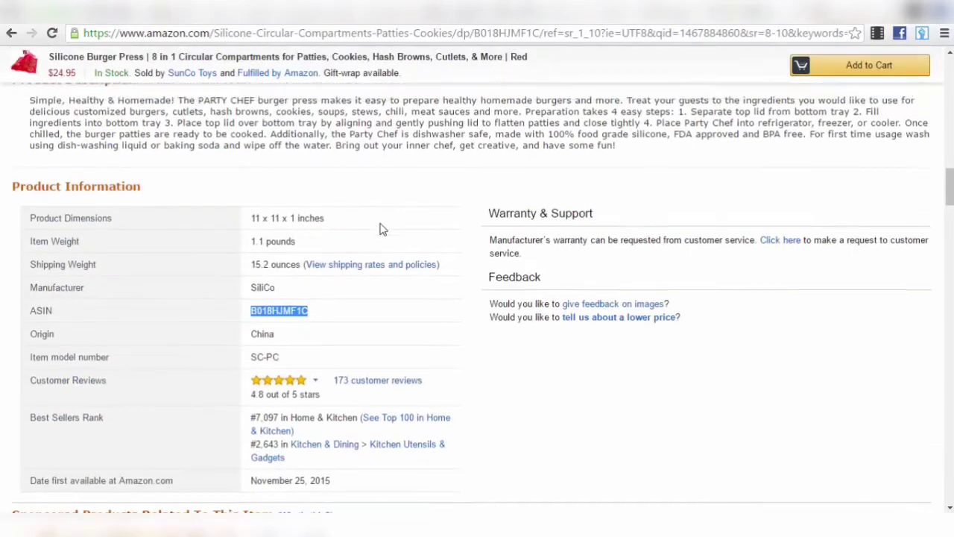
pyautogui.scroll(20, 380, 231)
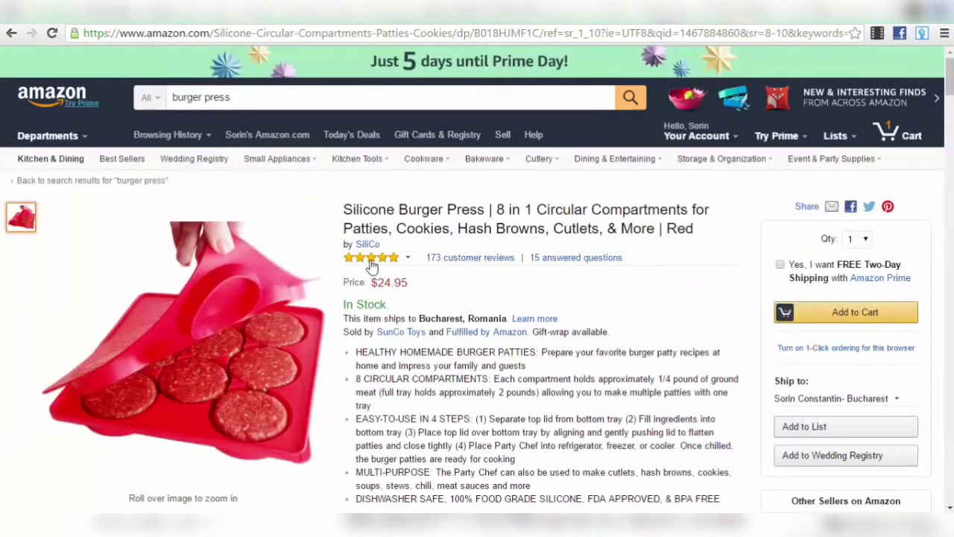
pyautogui.hotkey('ctrl', 'Tab')
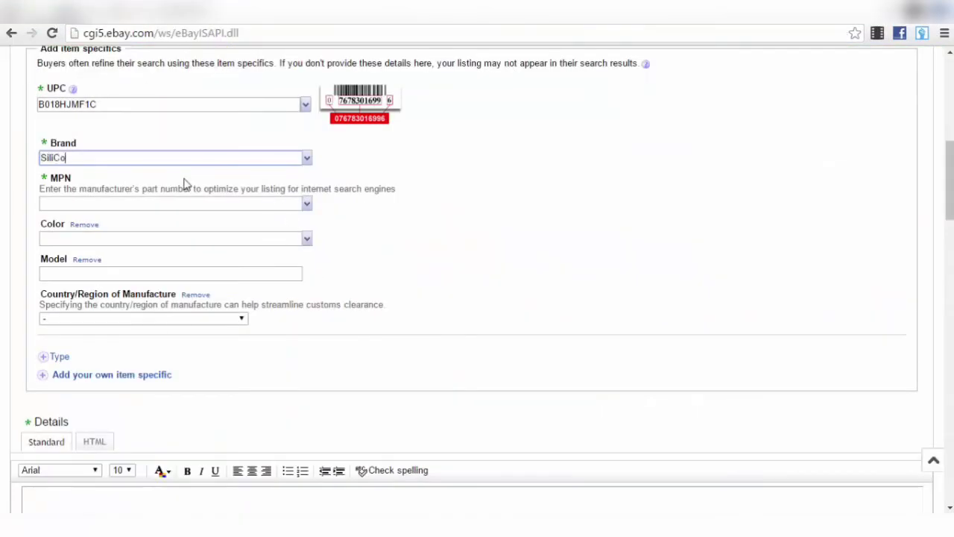
# - Set the MPN item specific to Does Not Apply
pyautogui.click(166, 205)
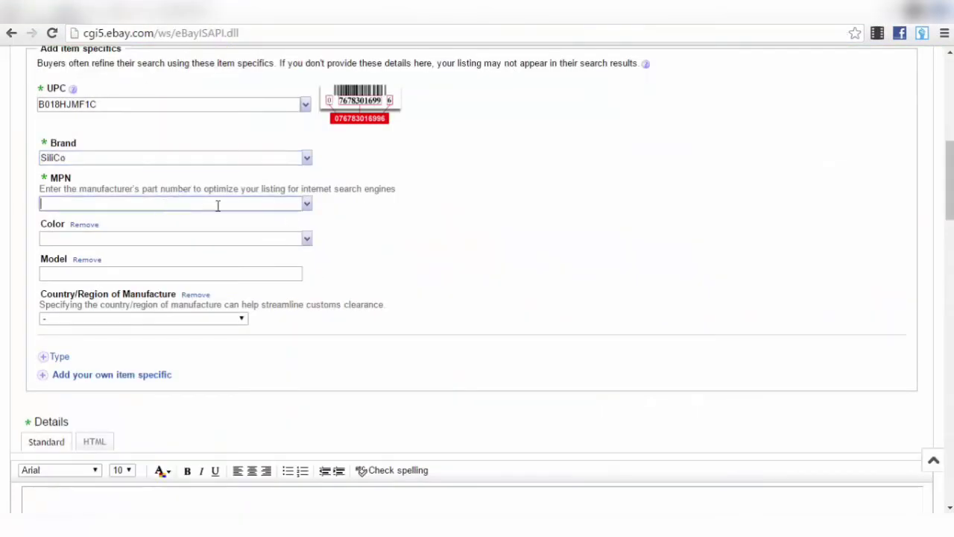
pyautogui.click(306, 205)
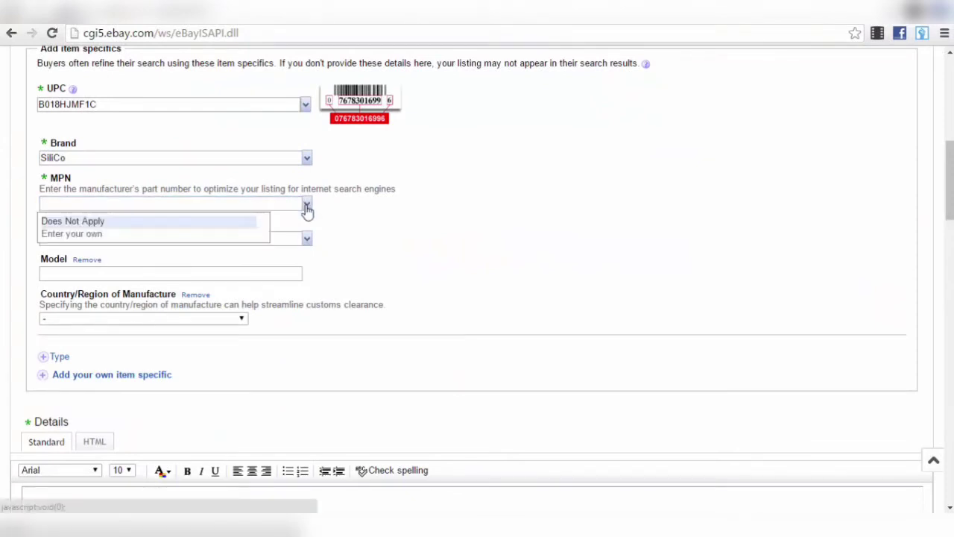
pyautogui.click(119, 222)
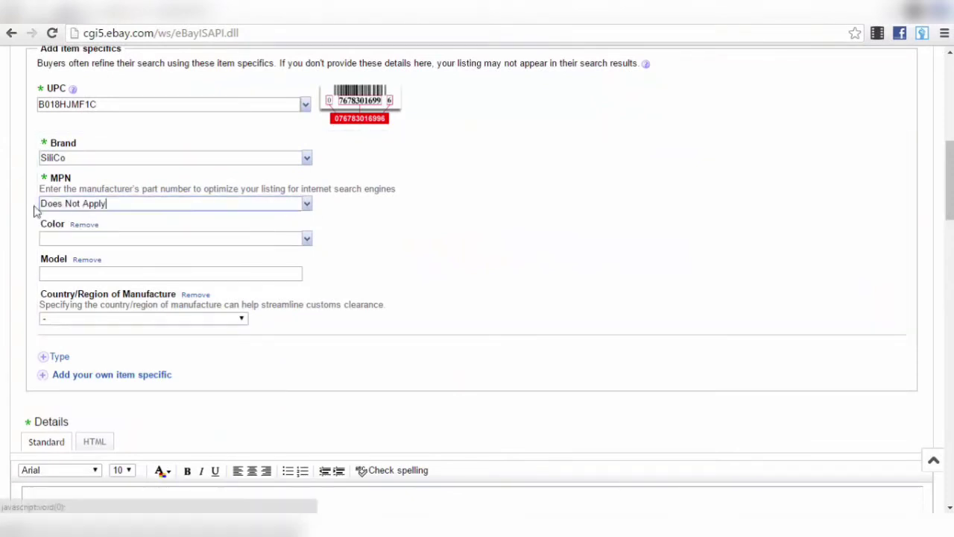
# - Set Country/Region of Manufacture to China and cancel the custom item specific popup
pyautogui.click(79, 238)
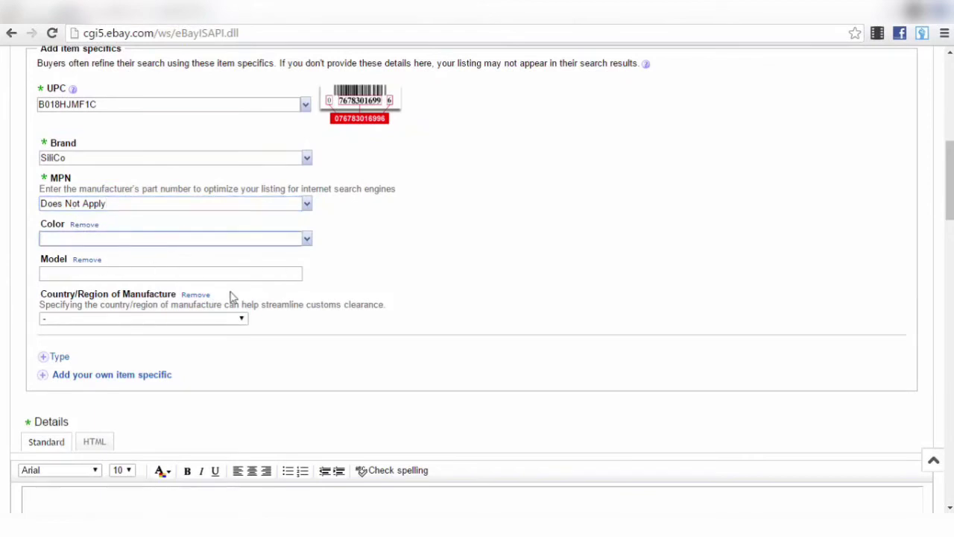
pyautogui.scroll(-2, 94, 308)
pyautogui.click(177, 180)
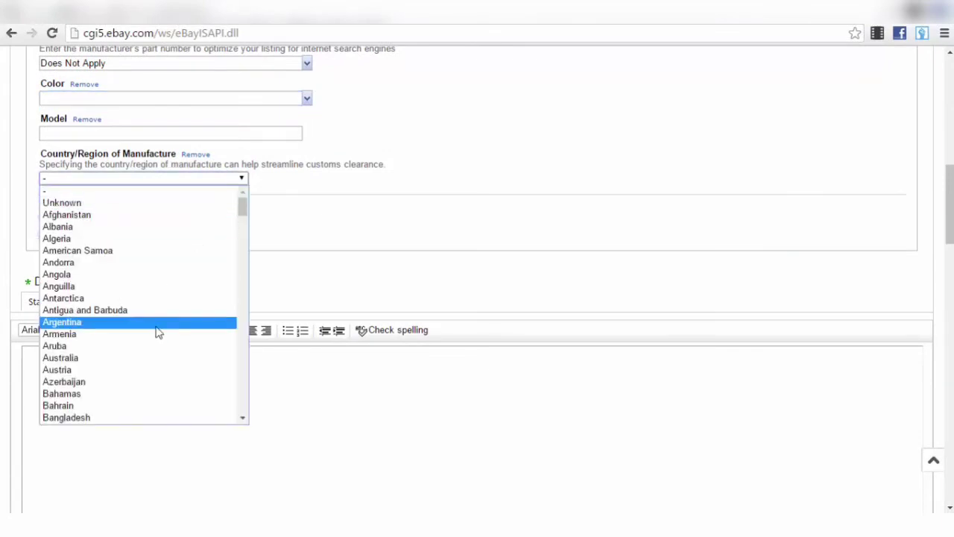
pyautogui.press('c')
pyautogui.scroll(-4, 104, 404)
pyautogui.scroll(-8, 95, 356)
pyautogui.scroll(15, 107, 343)
pyautogui.scroll(-8, 104, 341)
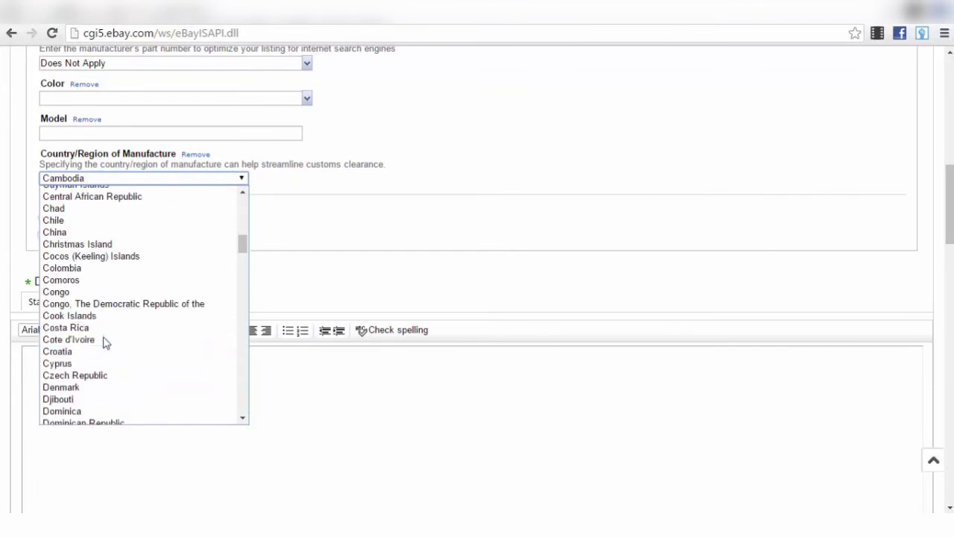
pyautogui.click(85, 231)
pyautogui.click(90, 234)
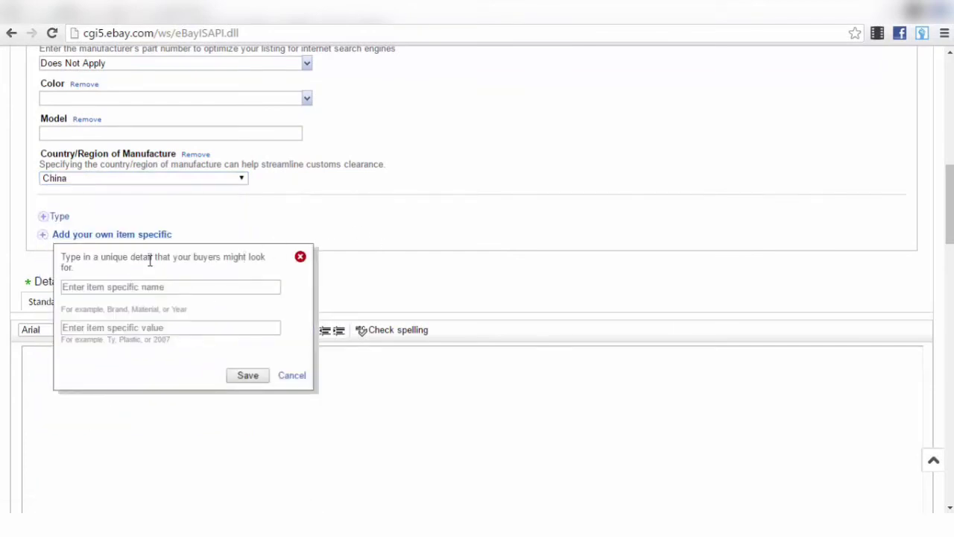
pyautogui.click(294, 376)
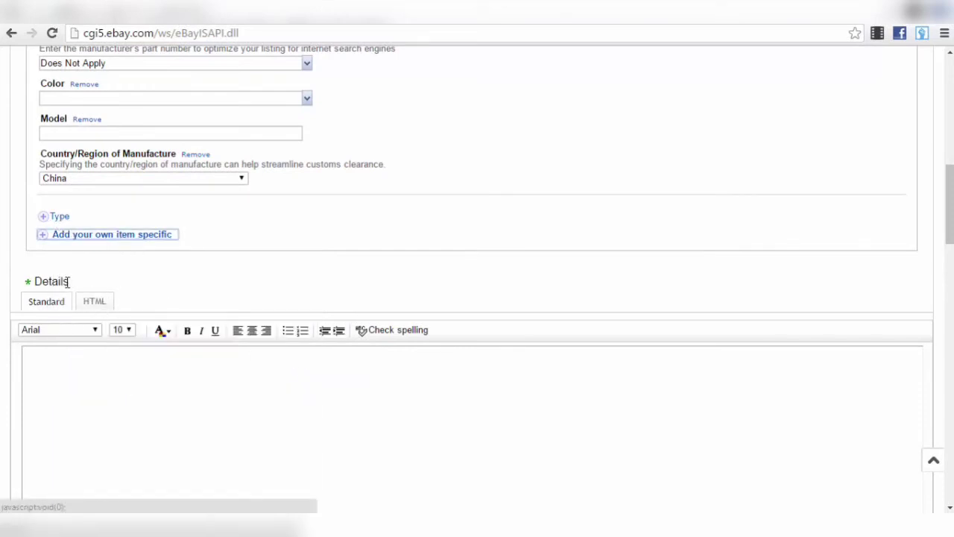
pyautogui.scroll(-3, 90, 291)
# - Place the cursor in the eBay item description editor, then bring up the Amazon burger press Product Information
pyautogui.click(170, 231)
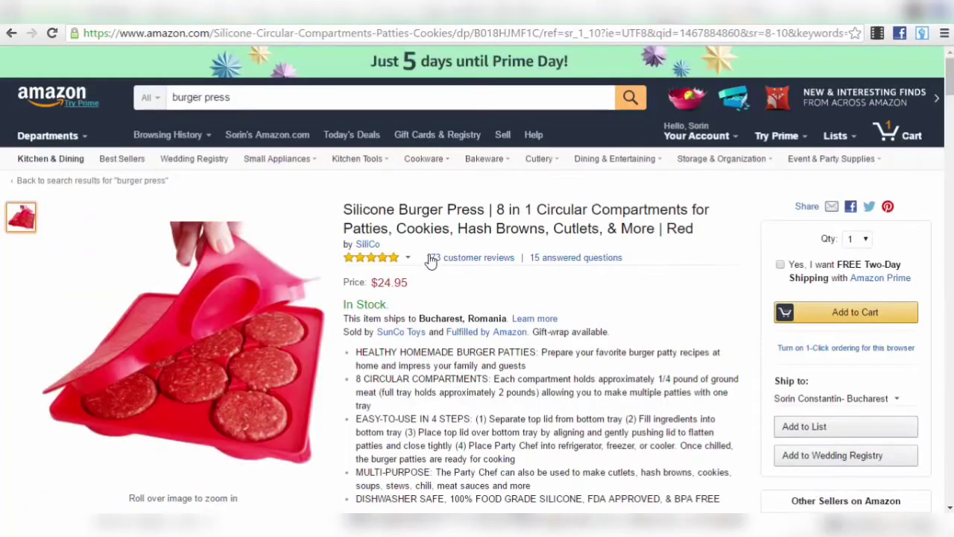
pyautogui.scroll(-2, 475, 420)
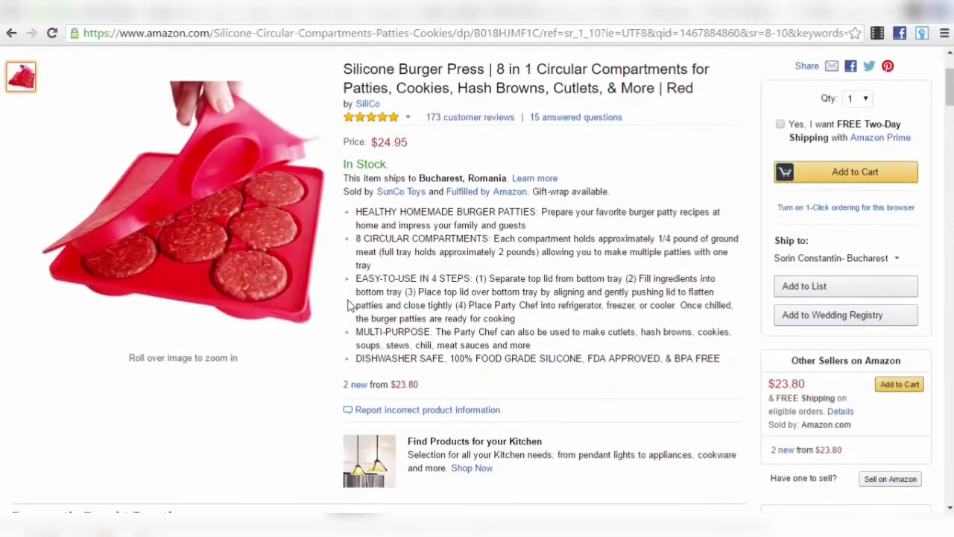
pyautogui.scroll(-15, 475, 420)
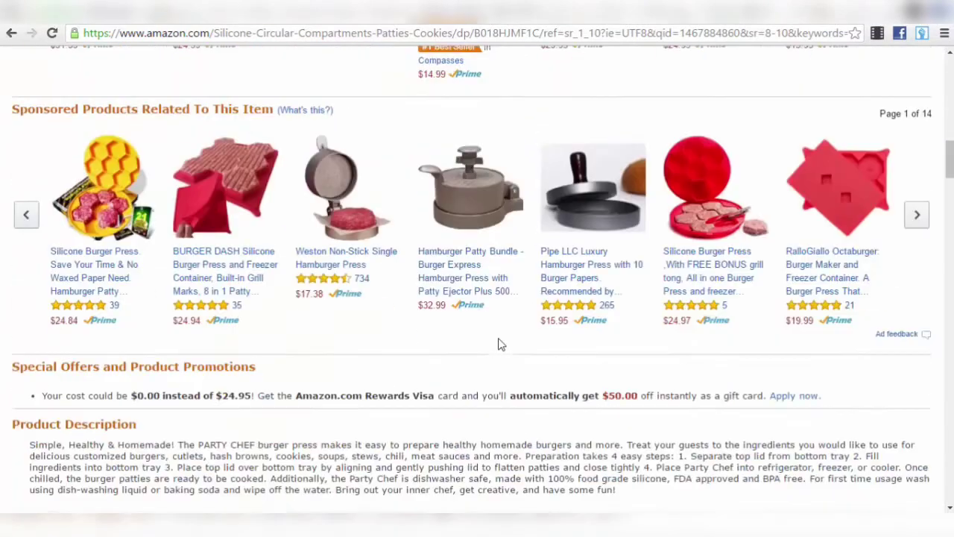
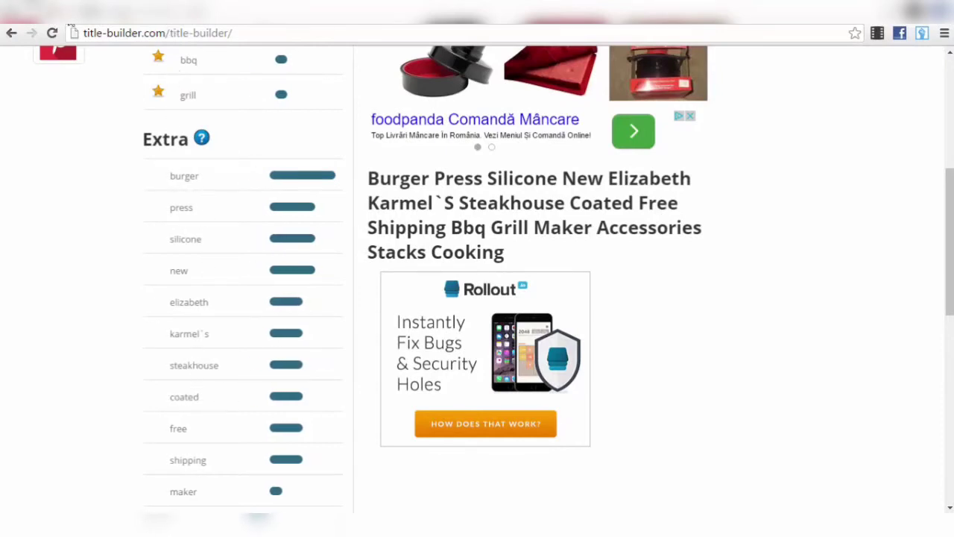
# - Review the $24.95 Amazon burger press details, then return to the eBay listing's fixed-price pricing section
pyautogui.click(112, 11)
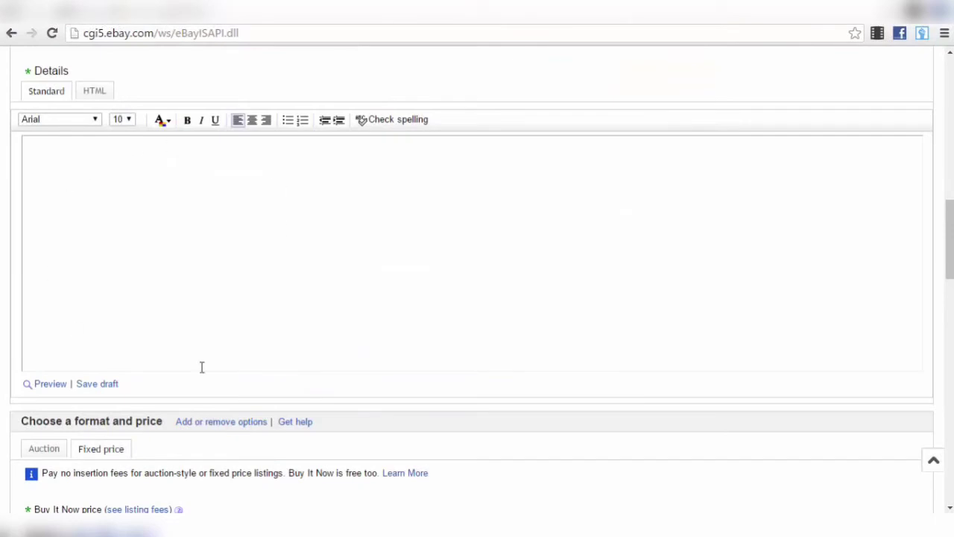
pyautogui.click(156, 9)
pyautogui.scroll(8, 454, 228)
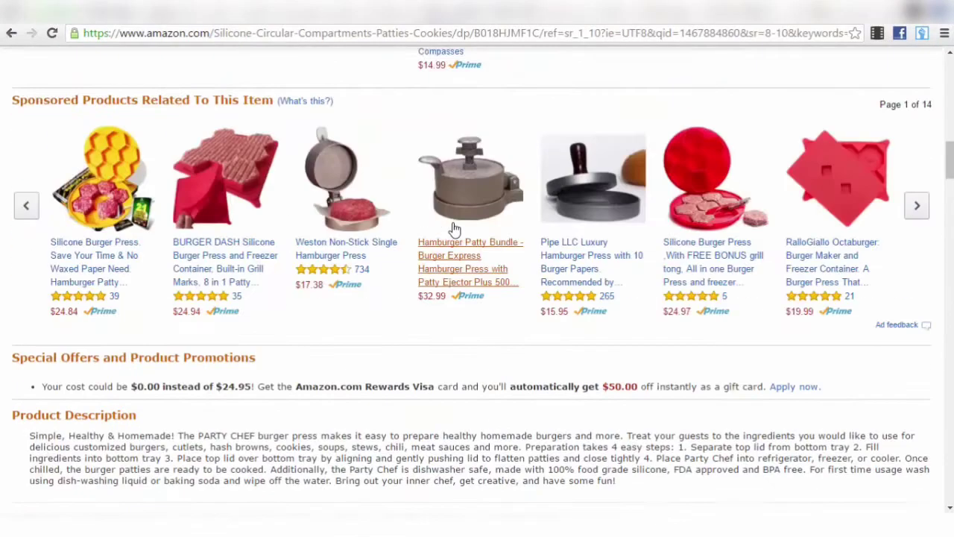
pyautogui.scroll(6, 607, 242)
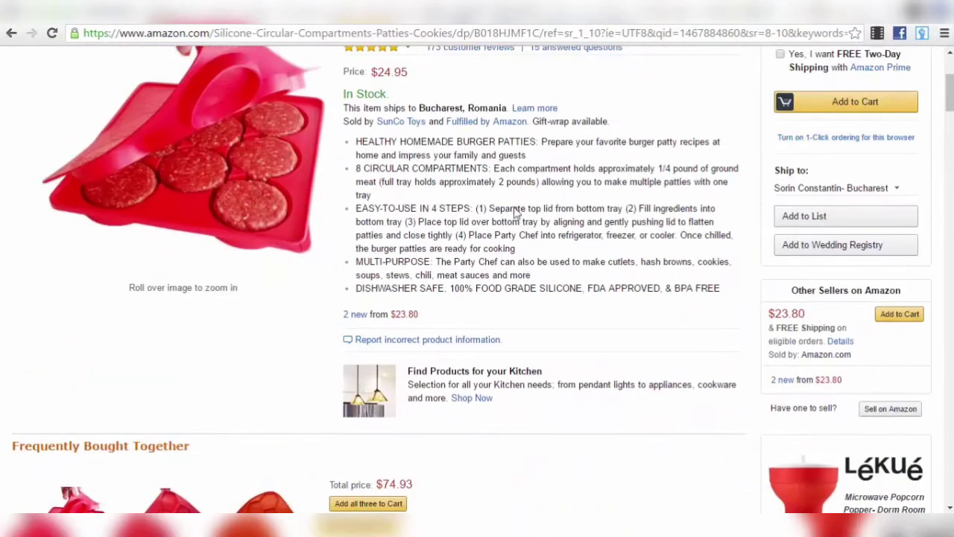
pyautogui.scroll(-5, 387, 361)
pyautogui.scroll(-15, 387, 361)
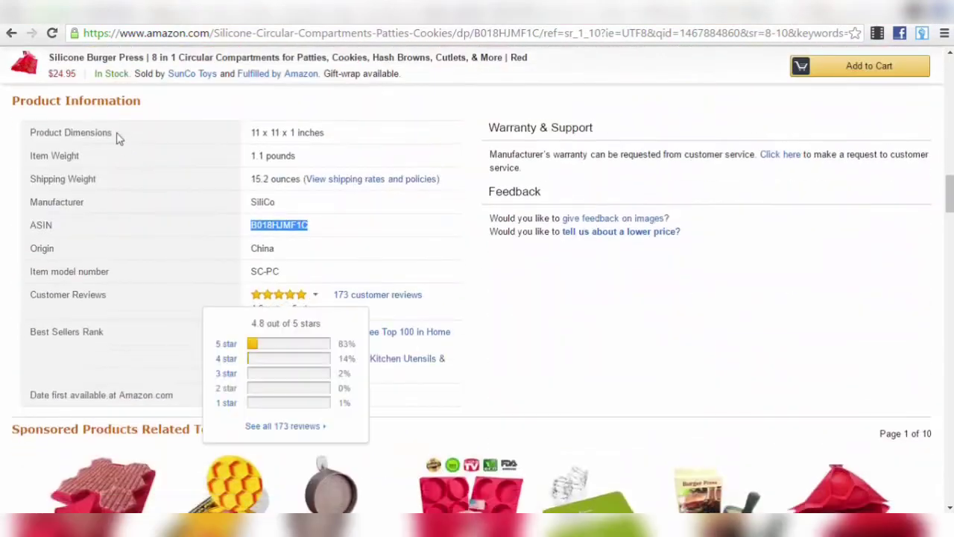
pyautogui.scroll(-10, 546, 379)
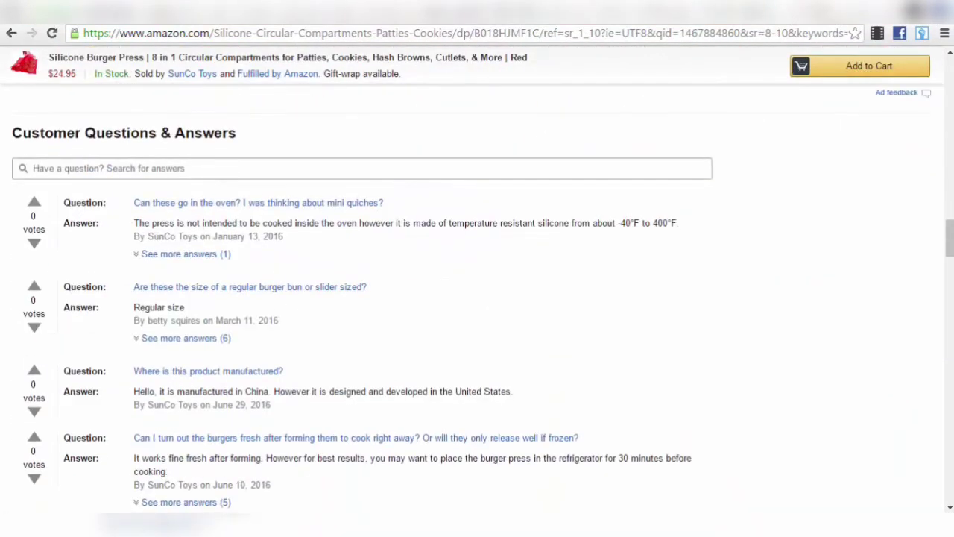
pyautogui.hotkey('ctrl', 'shift', 'Tab')
pyautogui.scroll(-4, 234, 363)
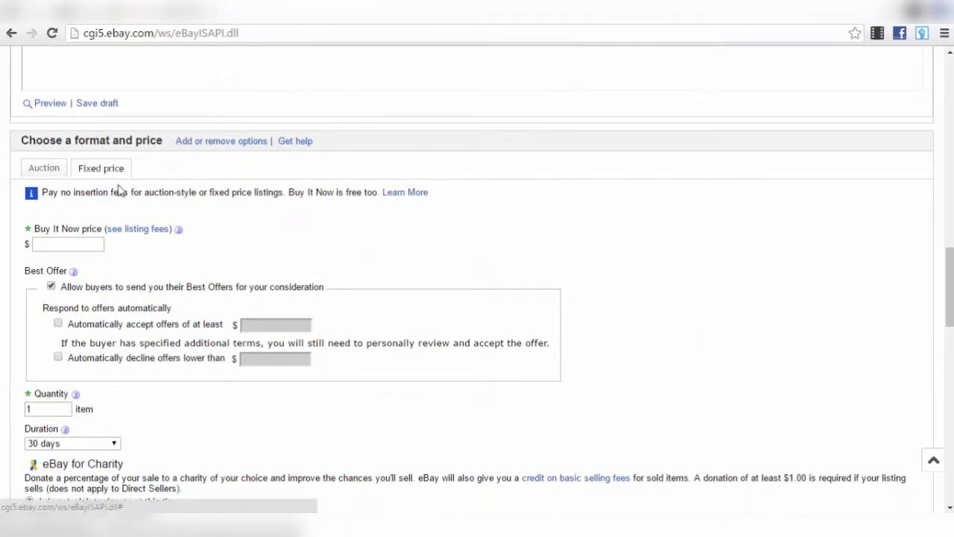
# - Set the Buy It Now price to 36.99 and turn off Best Offers
pyautogui.click(88, 244)
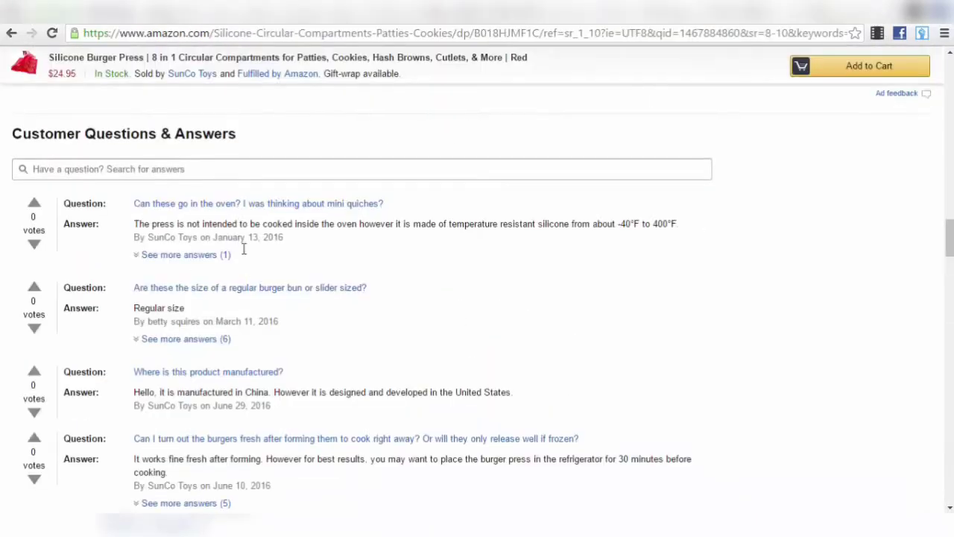
pyautogui.scroll(10, 245, 249)
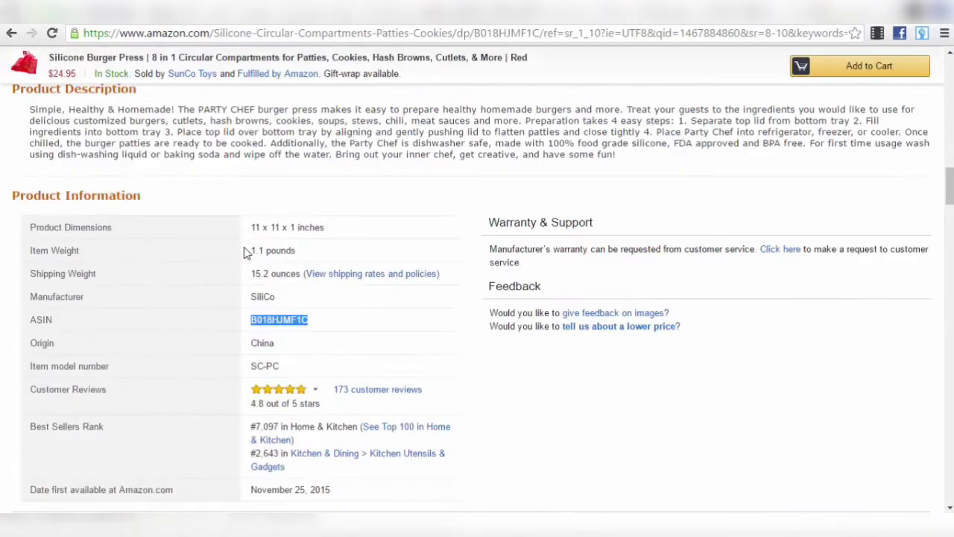
pyautogui.scroll(5, 245, 254)
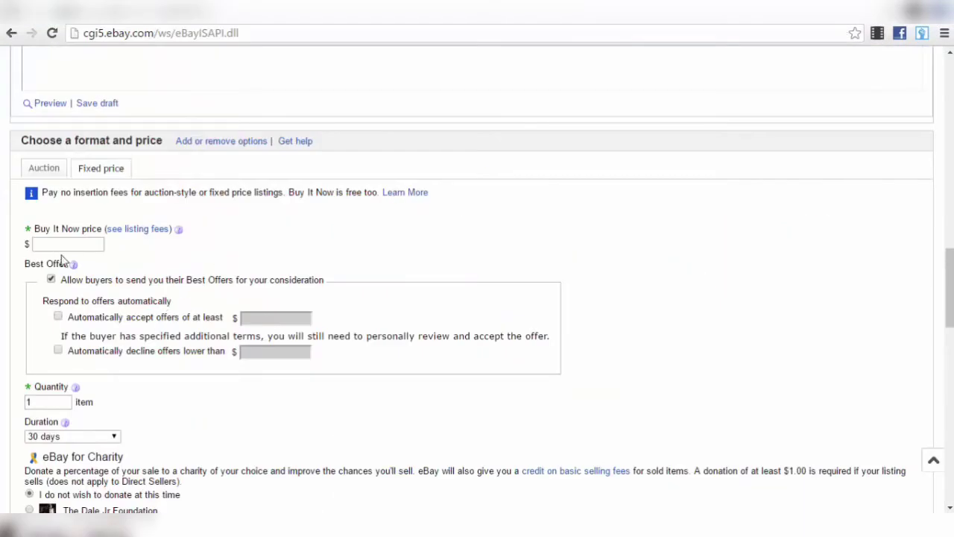
pyautogui.click(72, 245)
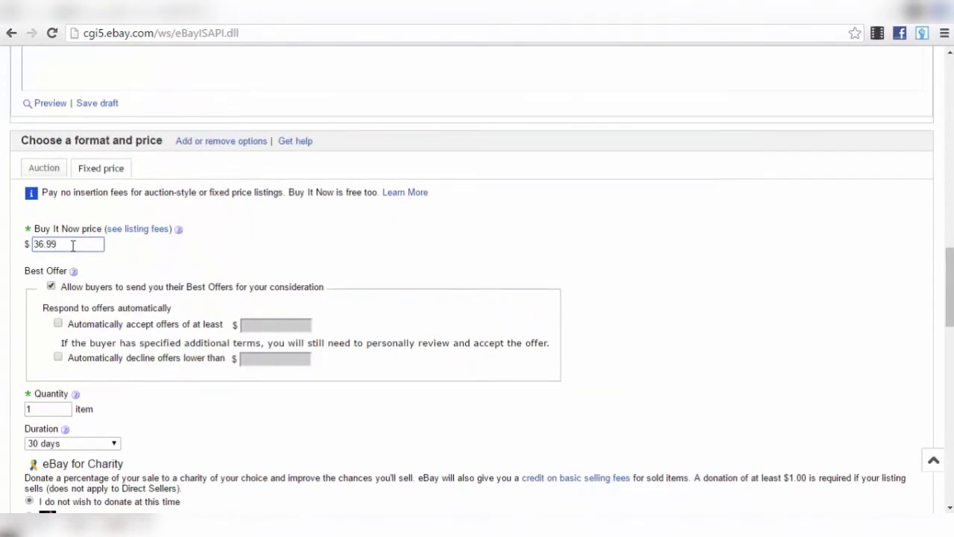
pyautogui.click(462, 240)
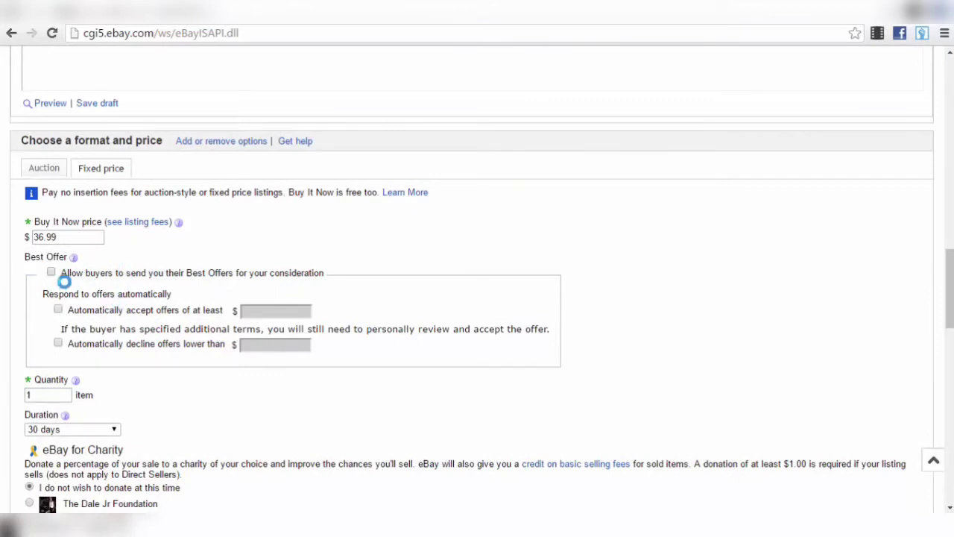
# - Scroll down to the shipping details and bring up the domestic shipping service choices
pyautogui.scroll(-2, 187, 292)
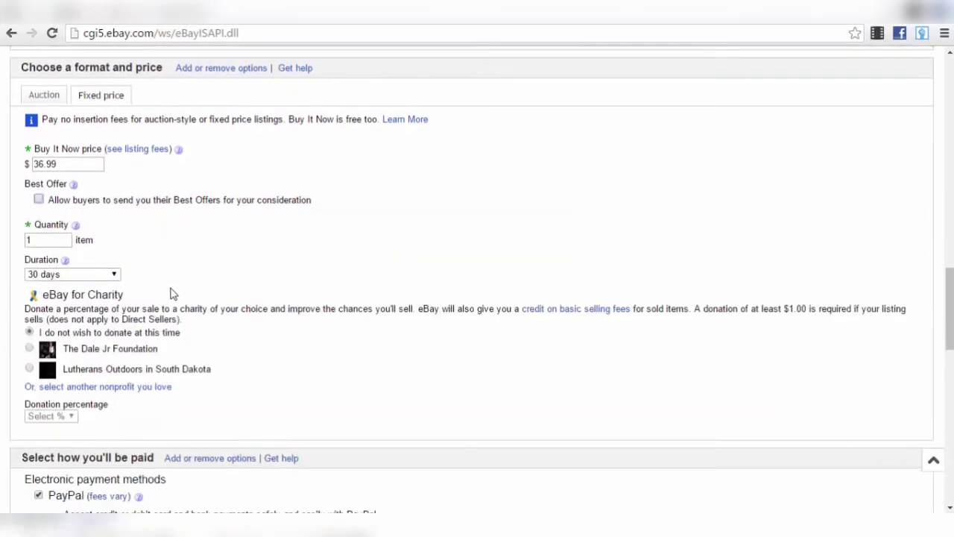
pyautogui.scroll(-3, 172, 294)
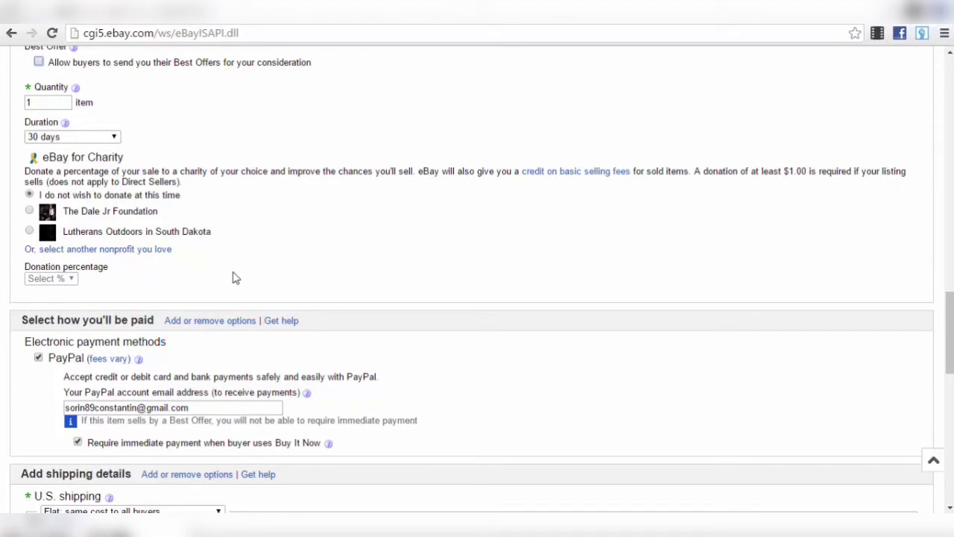
pyautogui.scroll(-1, 207, 261)
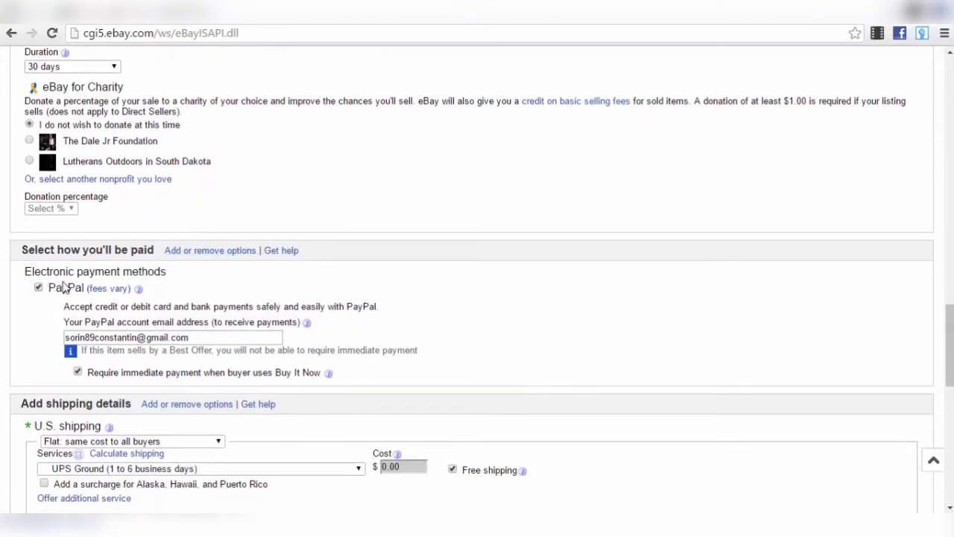
pyautogui.scroll(-2, 75, 294)
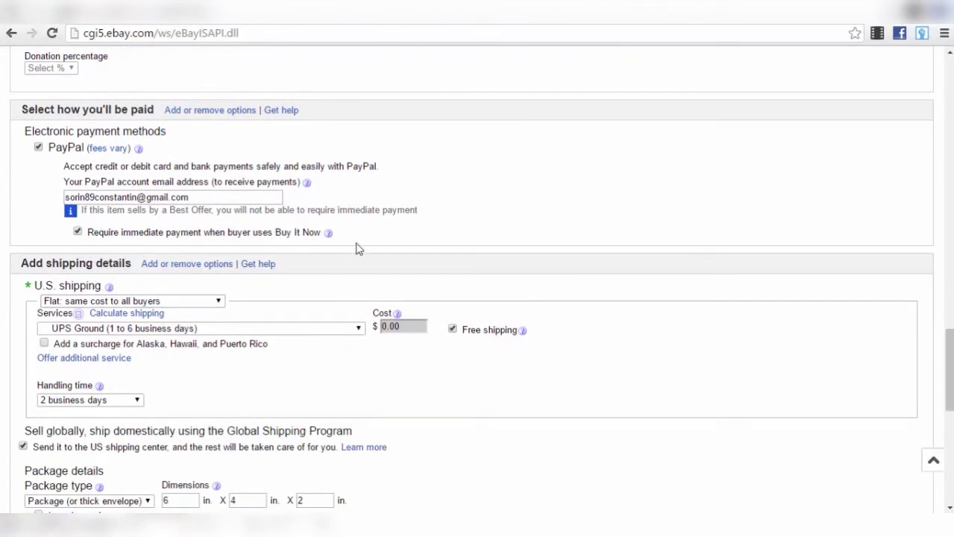
pyautogui.scroll(-1, 128, 246)
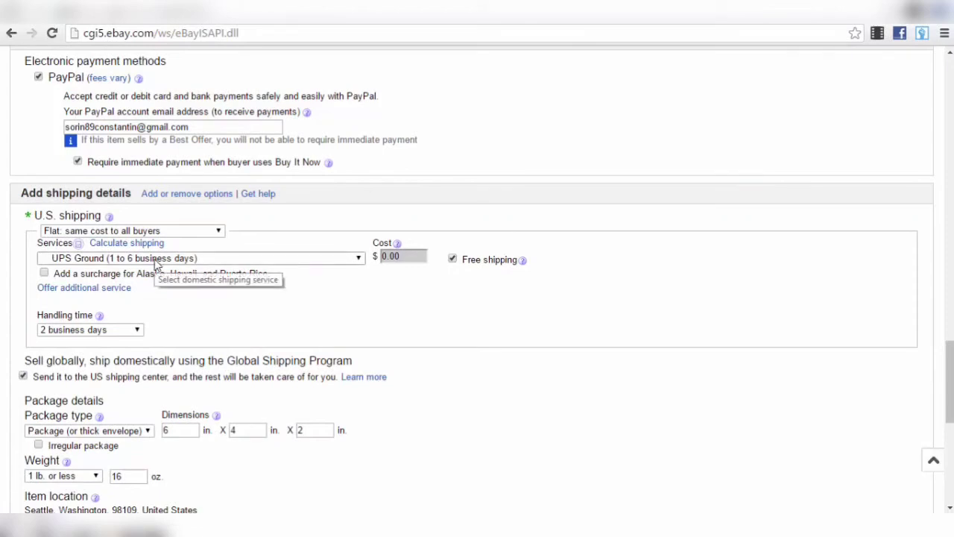
pyautogui.click(155, 261)
pyautogui.click(157, 261)
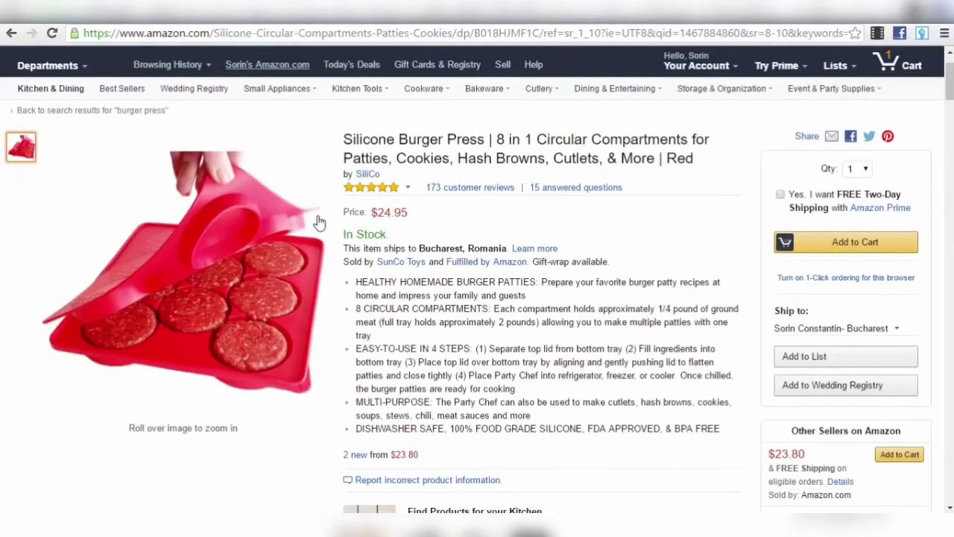
pyautogui.scroll(-8, 690, 276)
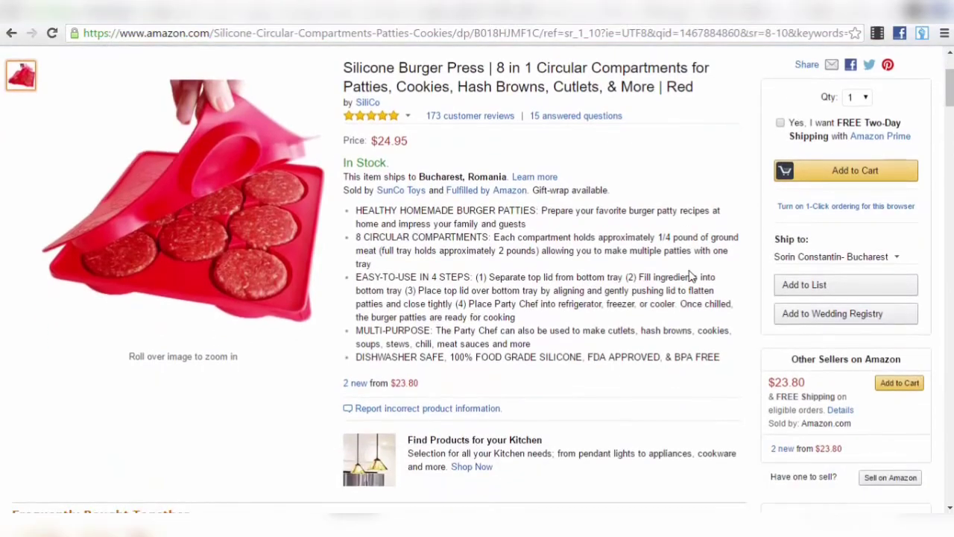
pyautogui.scroll(-8, 690, 276)
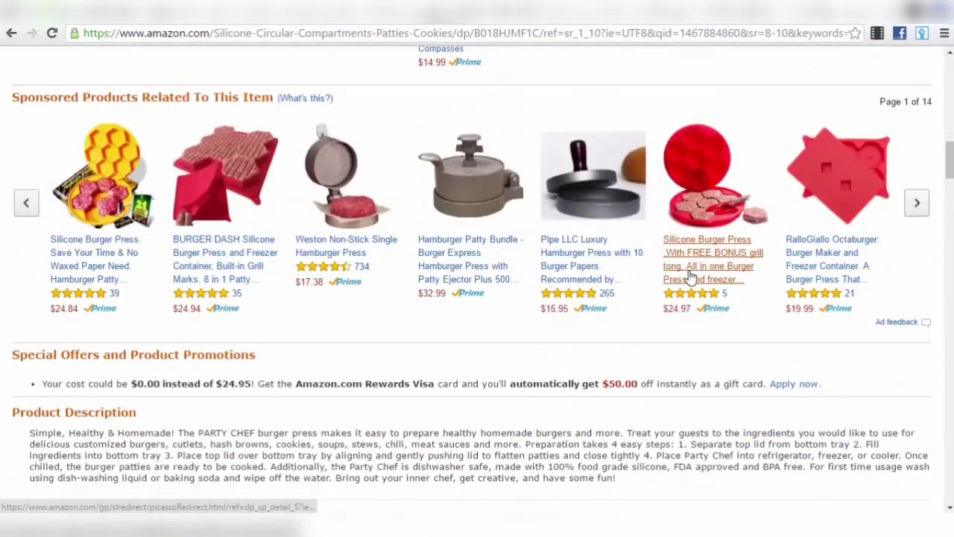
pyautogui.scroll(5, 689, 273)
pyautogui.scroll(10, 690, 270)
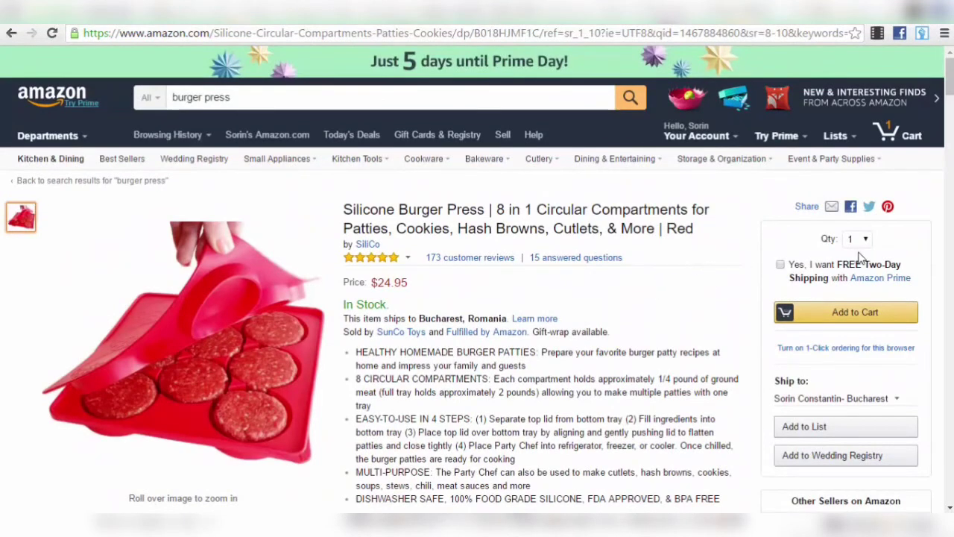
pyautogui.scroll(-1, 868, 292)
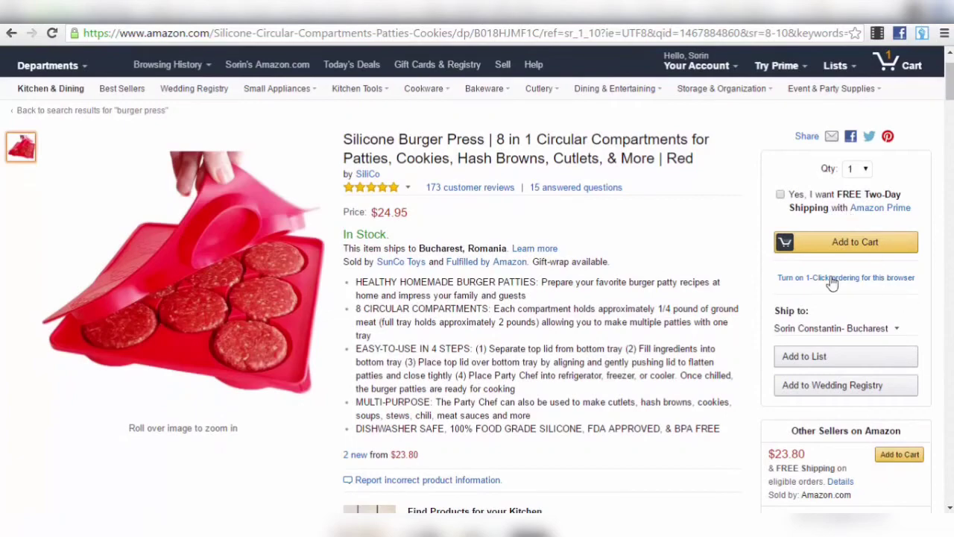
pyautogui.scroll(-2, 739, 300)
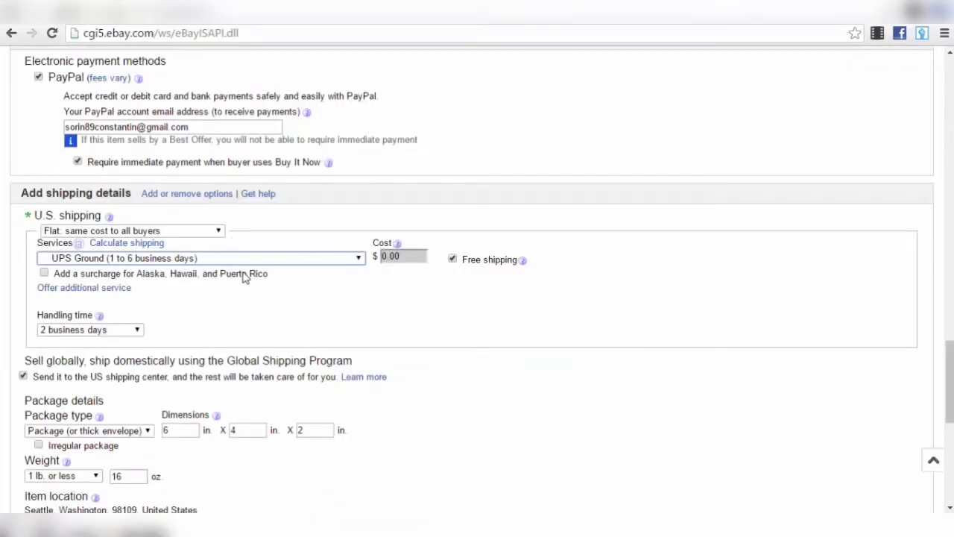
# - Choose Standard Shipping (1 to 6 business days) as the domestic service, keeping 2-business-day handling
pyautogui.click(213, 261)
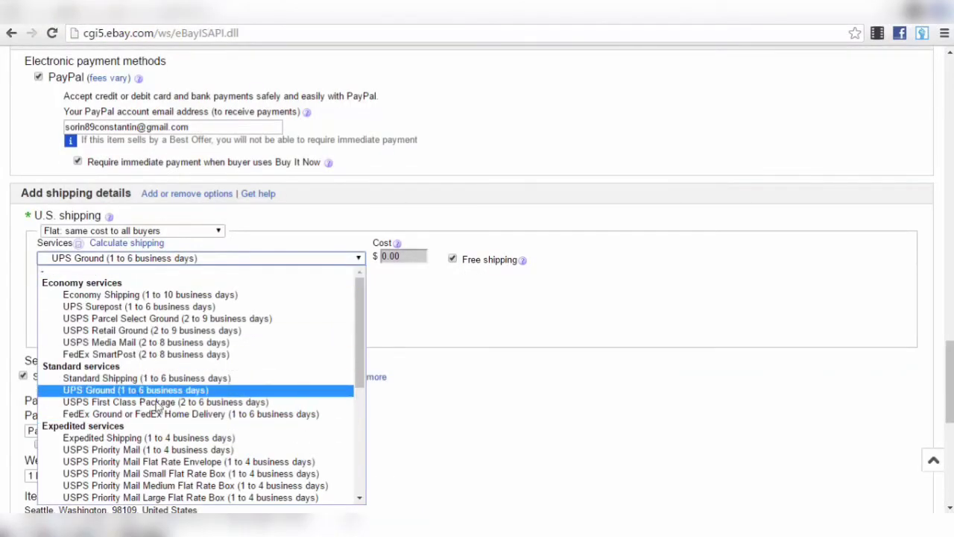
pyautogui.click(149, 379)
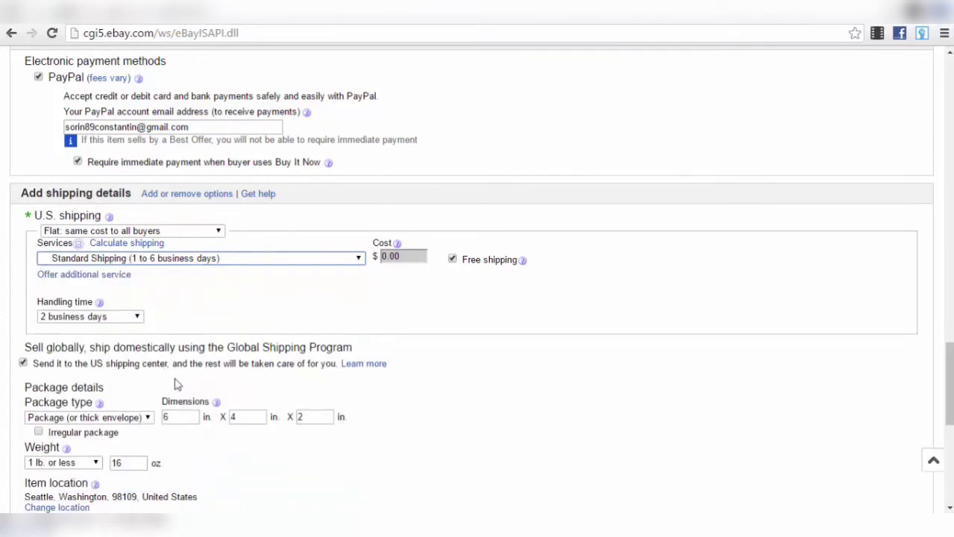
pyautogui.click(128, 321)
pyautogui.click(128, 319)
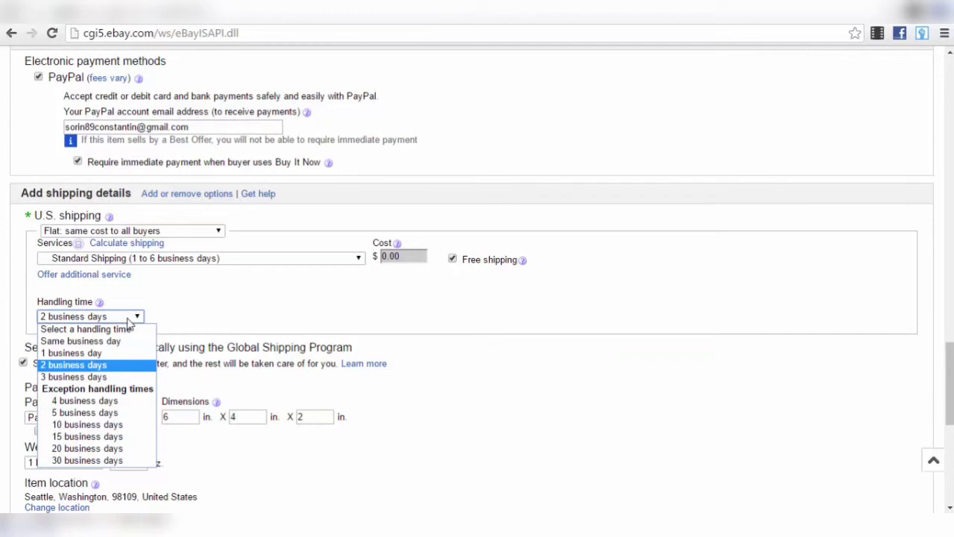
pyautogui.click(129, 319)
pyautogui.scroll(-1, 241, 319)
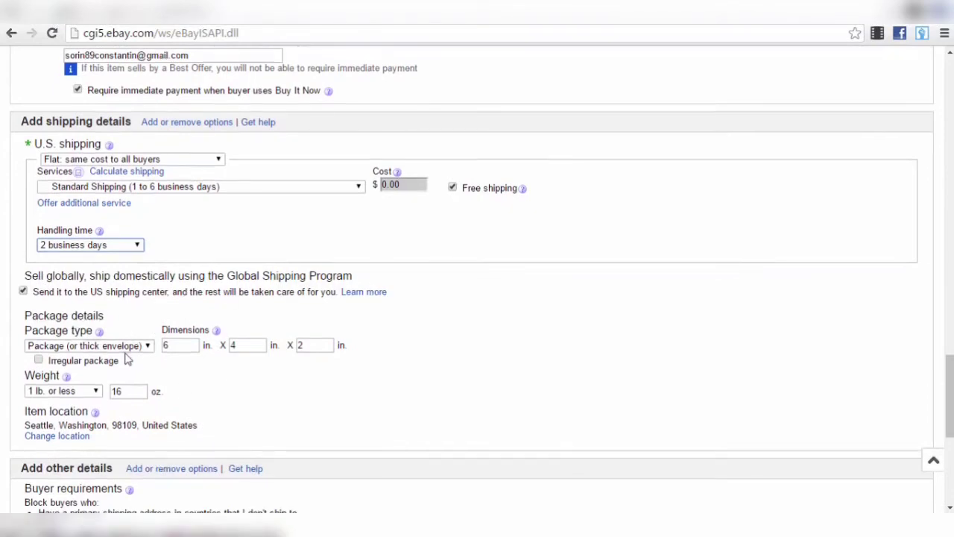
pyautogui.scroll(-1, 127, 360)
pyautogui.moveTo(185, 277); pyautogui.dragTo(165, 278)
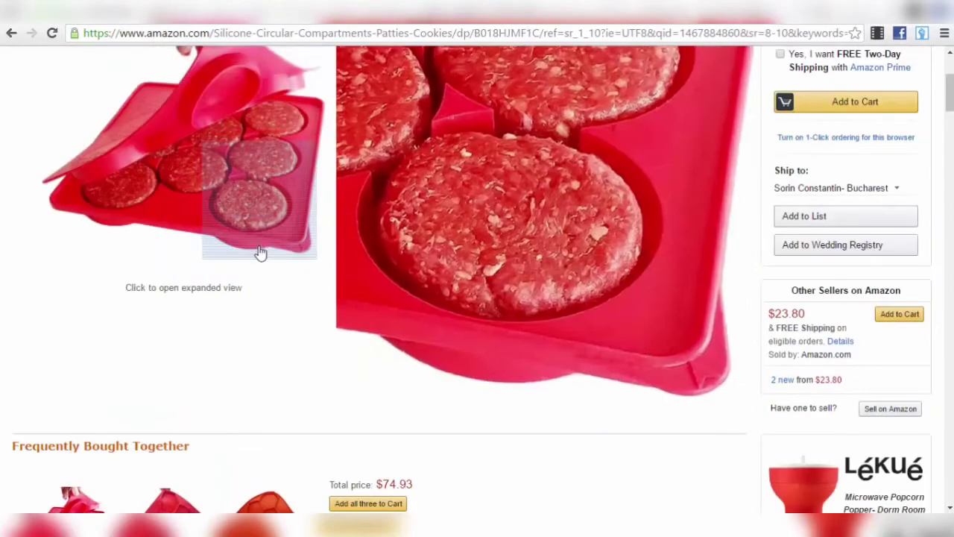
# - Check the burger press's 11 x 11 x 1 inch dimensions and 15.2-ounce shipping weight on Amazon, then return to eBay
pyautogui.scroll(3, 258, 258)
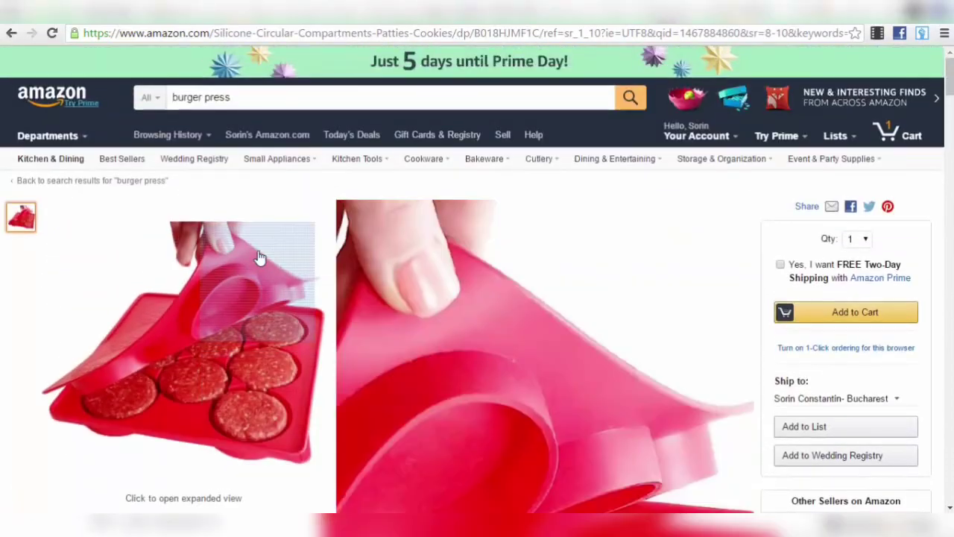
pyautogui.scroll(-10, 258, 258)
pyautogui.scroll(-10, 258, 258)
pyautogui.scroll(4, 326, 325)
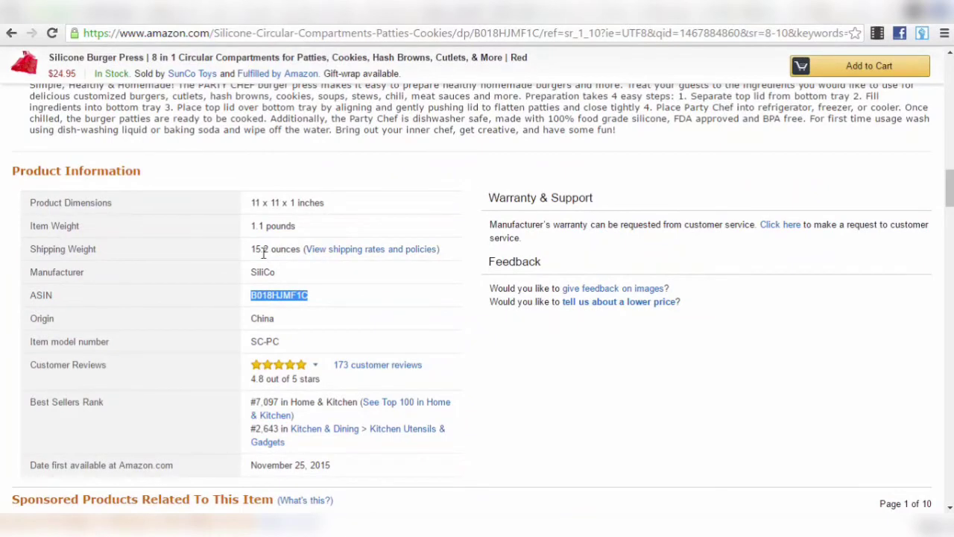
pyautogui.moveTo(254, 201); pyautogui.dragTo(267, 202)
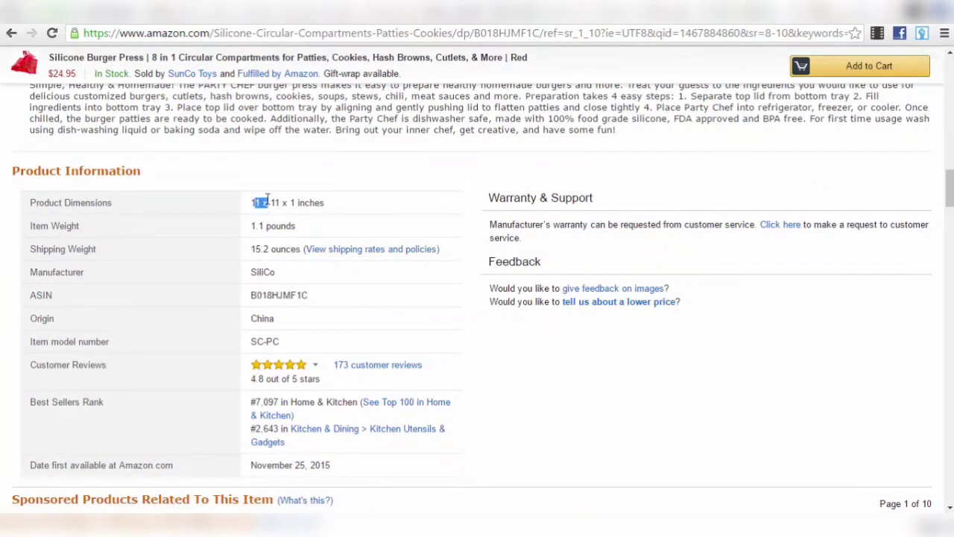
pyautogui.click(270, 203)
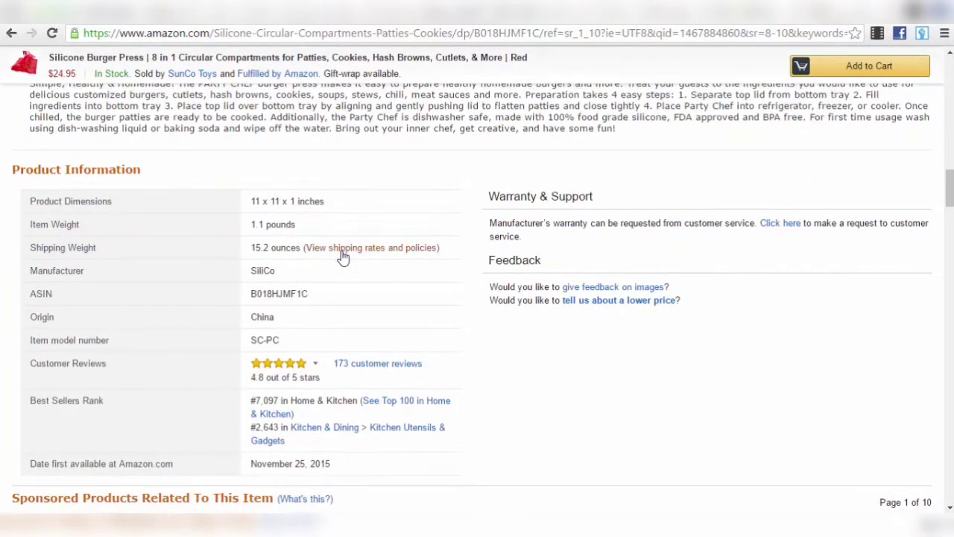
pyautogui.scroll(-2, 341, 256)
pyautogui.scroll(5, 343, 247)
pyautogui.scroll(15, 343, 242)
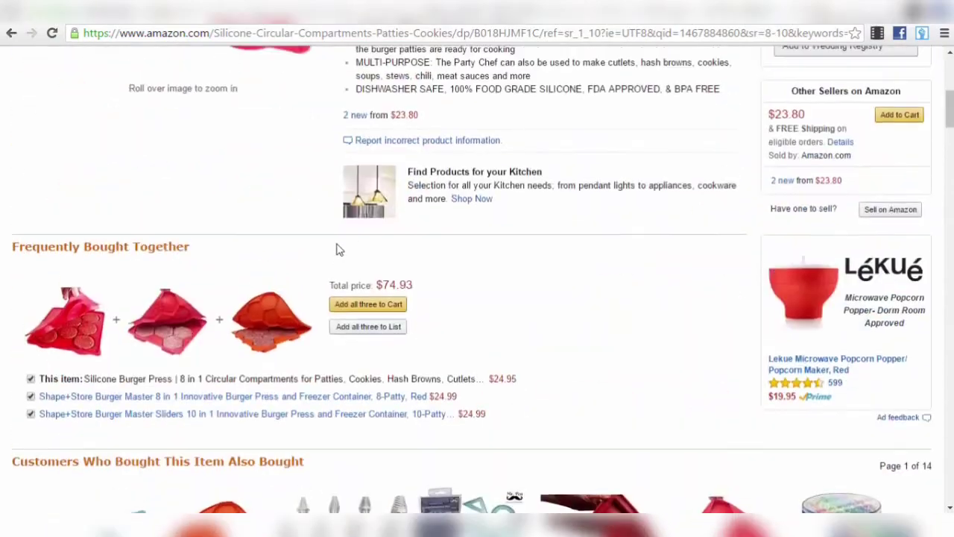
pyautogui.scroll(-5, 339, 235)
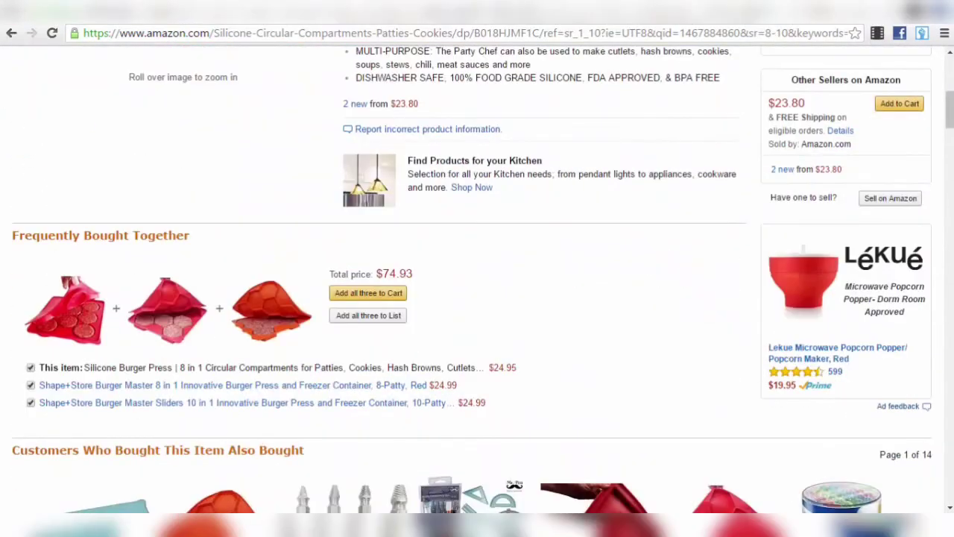
pyautogui.hotkey('ctrl', 'Tab')
# - Enter 11 inches for both the package length and width
pyautogui.click(184, 276)
pyautogui.write('11')
pyautogui.press('Tab')
pyautogui.write('11')
# - Set the package weight range to '1 lb. or less' and keep 16 oz
pyautogui.click(74, 325)
pyautogui.click(134, 322)
pyautogui.click(75, 326)
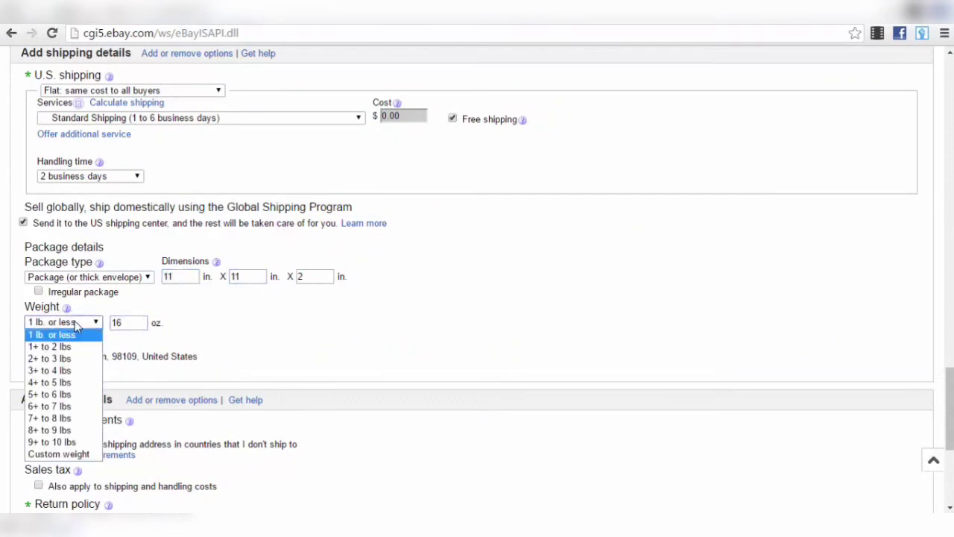
pyautogui.click(146, 324)
pyautogui.click(96, 326)
pyautogui.click(123, 322)
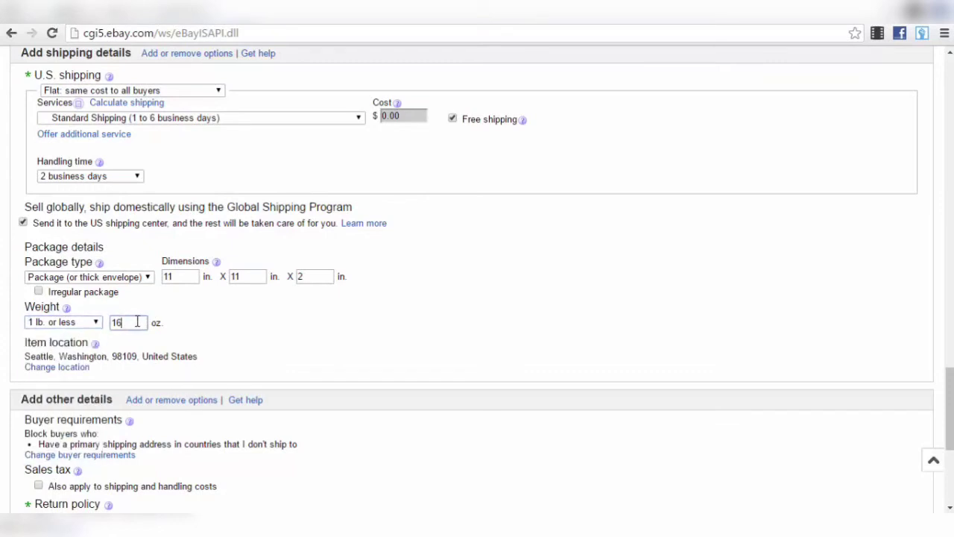
pyautogui.click(208, 325)
pyautogui.scroll(-2, 112, 291)
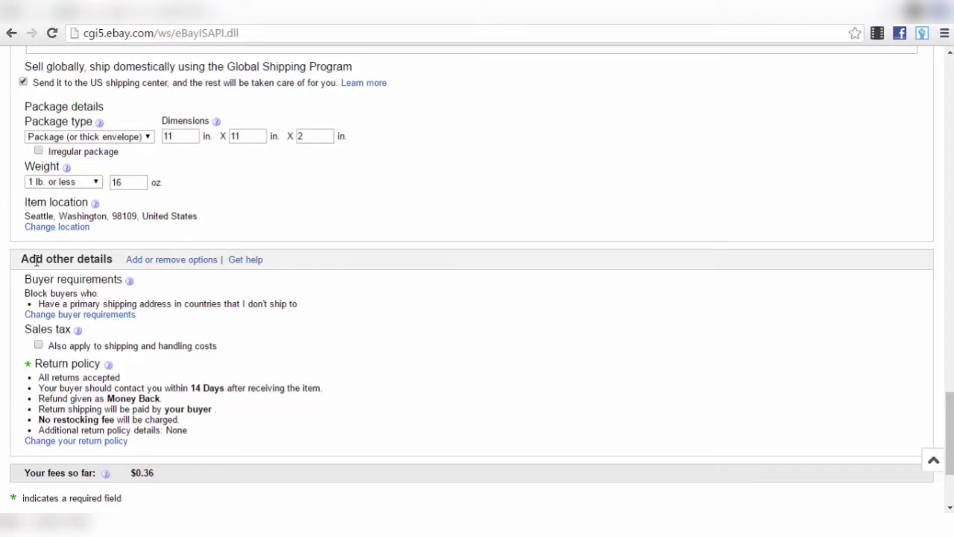
pyautogui.scroll(-2, 127, 224)
pyautogui.scroll(3, 97, 119)
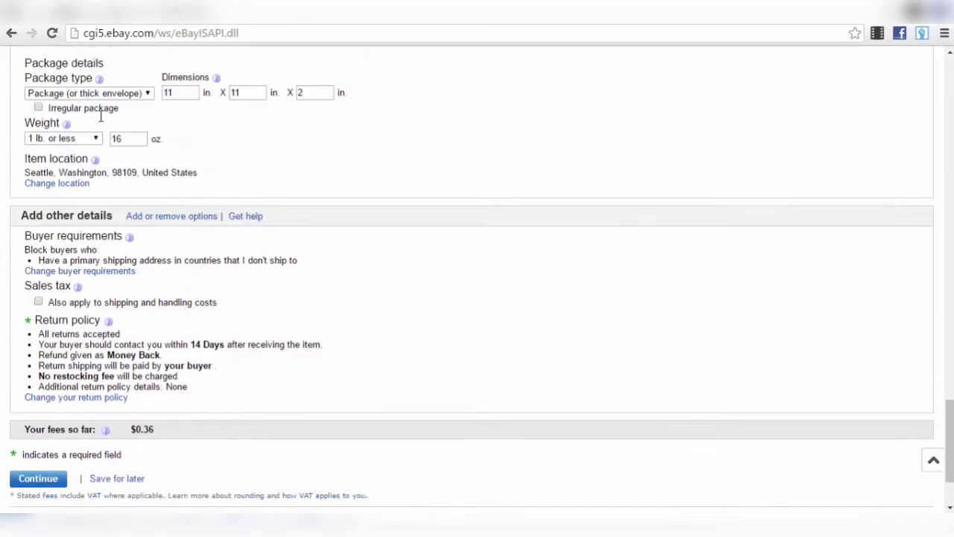
pyautogui.scroll(-3, 246, 254)
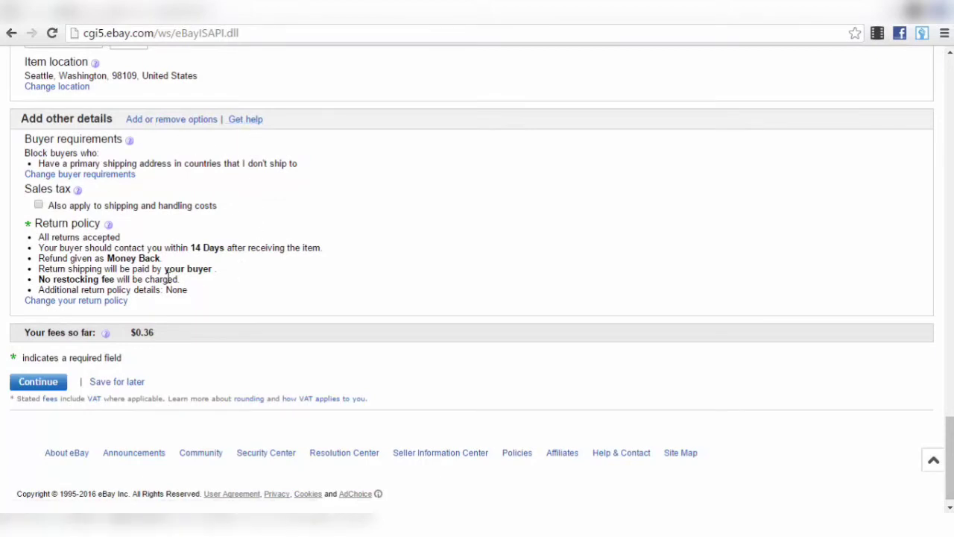
pyautogui.scroll(-1, 178, 267)
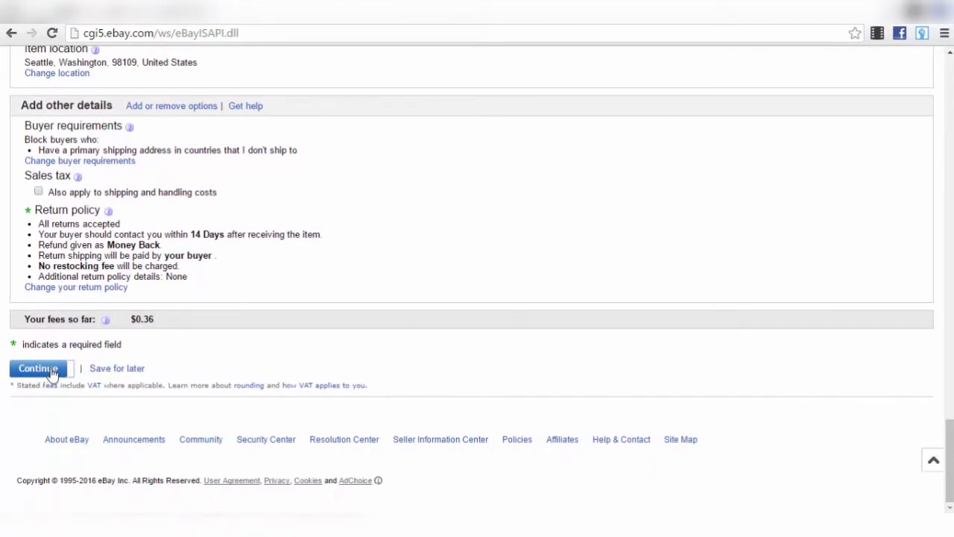
# - Submit the shipping details and review the errors about the missing description and photo
pyautogui.click(52, 371)
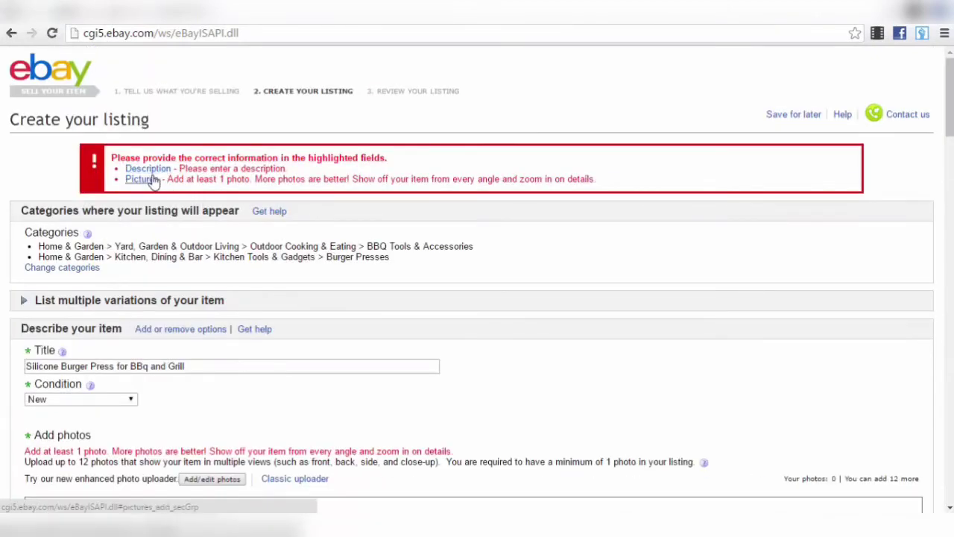
pyautogui.scroll(-1, 328, 186)
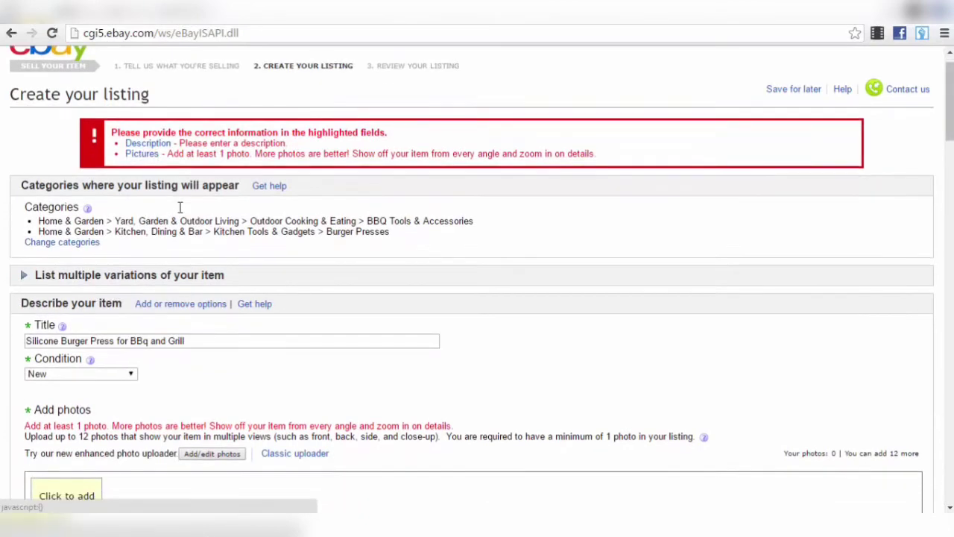
pyautogui.scroll(1, 511, 188)
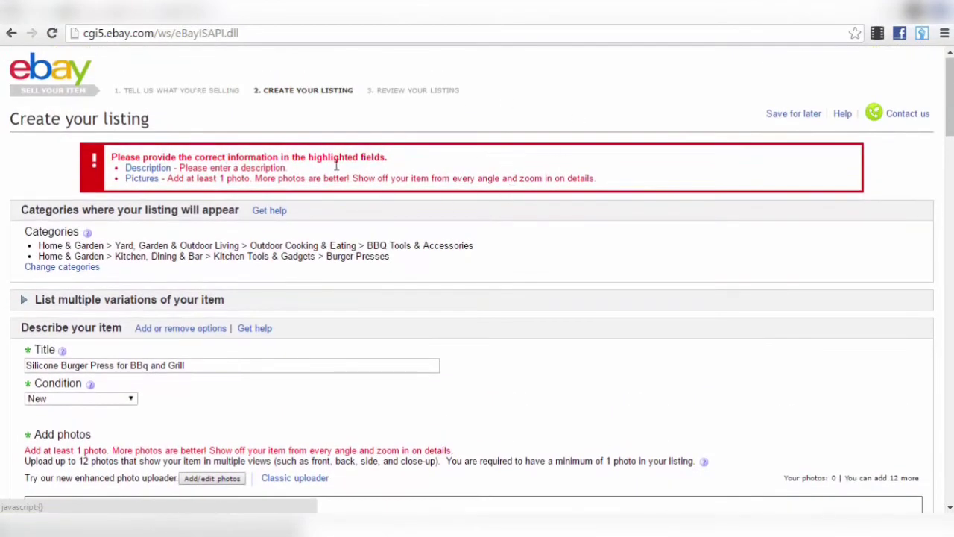
pyautogui.scroll(-4, 387, 273)
pyautogui.scroll(4, 323, 342)
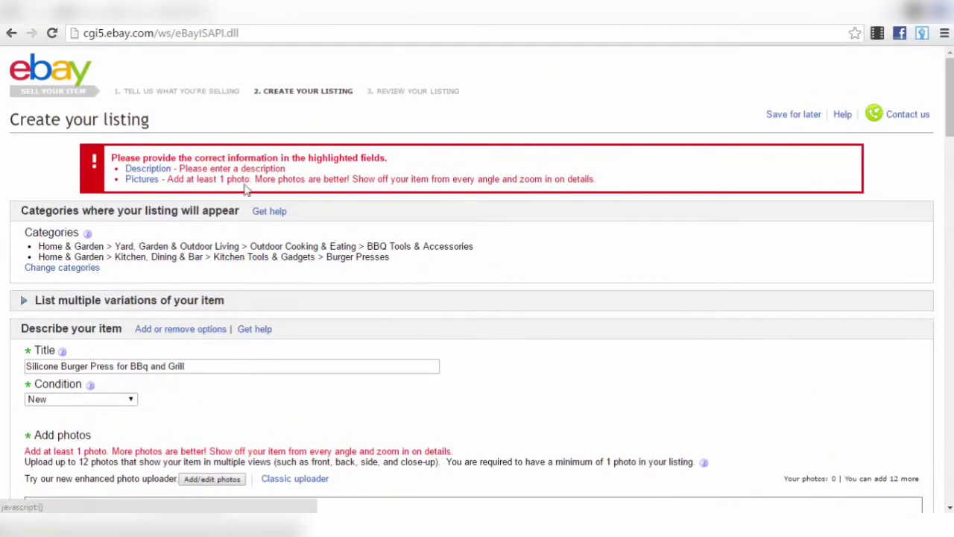
pyautogui.scroll(-20, 166, 181)
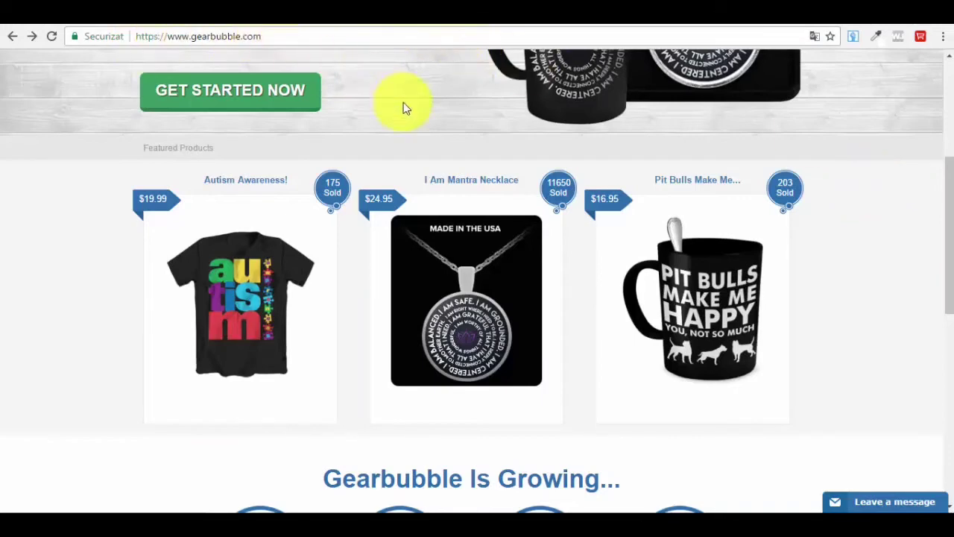
pyautogui.scroll(4, 471, 175)
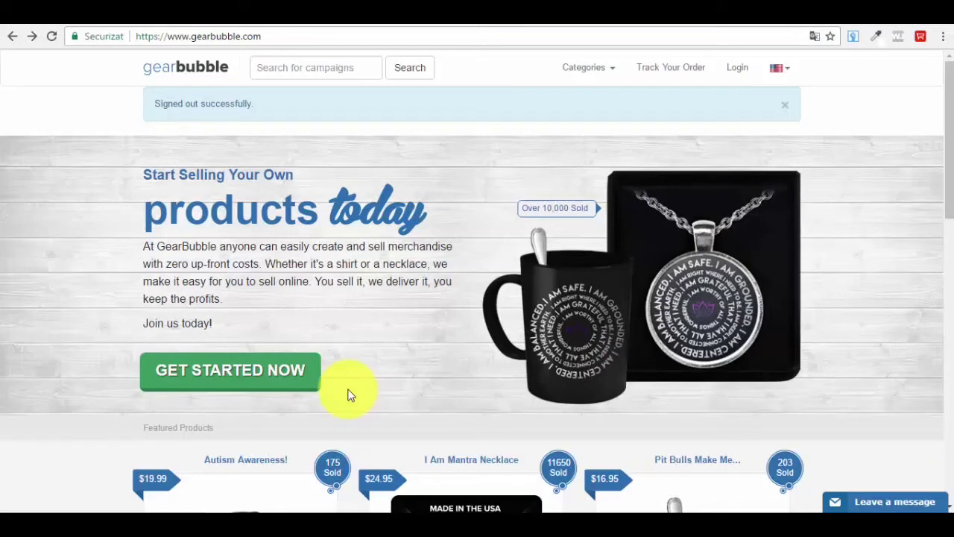
# - Sign in to the Gearbubble seller account with Remember me ticked
pyautogui.click(745, 76)
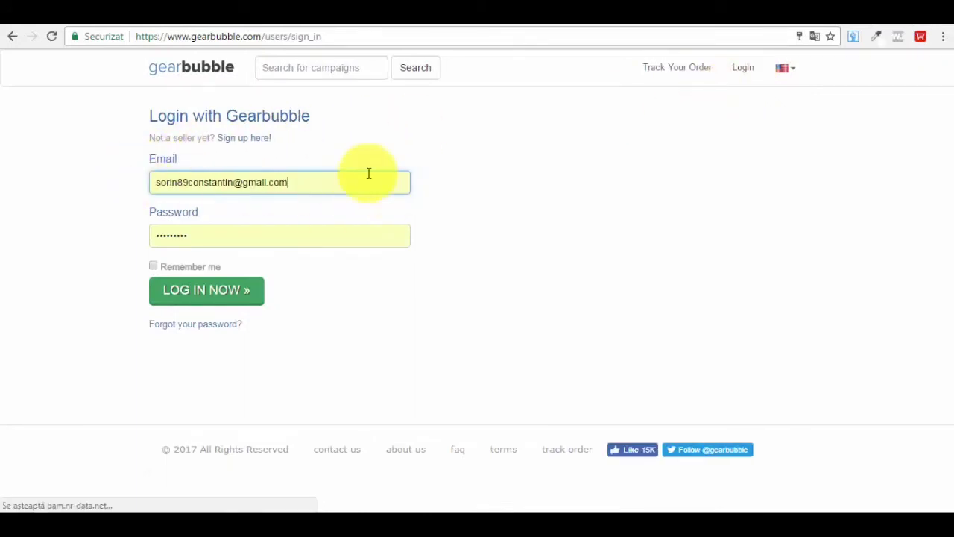
pyautogui.click(153, 266)
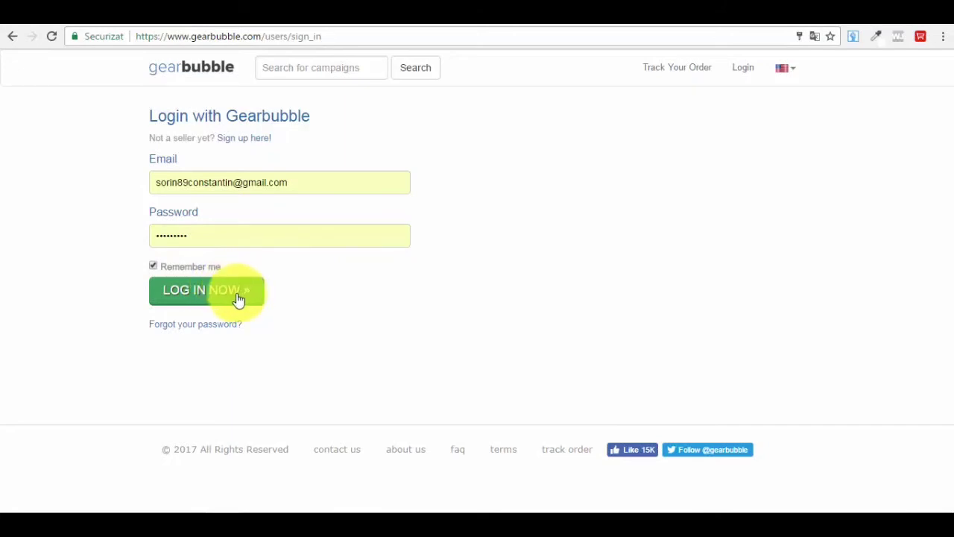
pyautogui.click(239, 299)
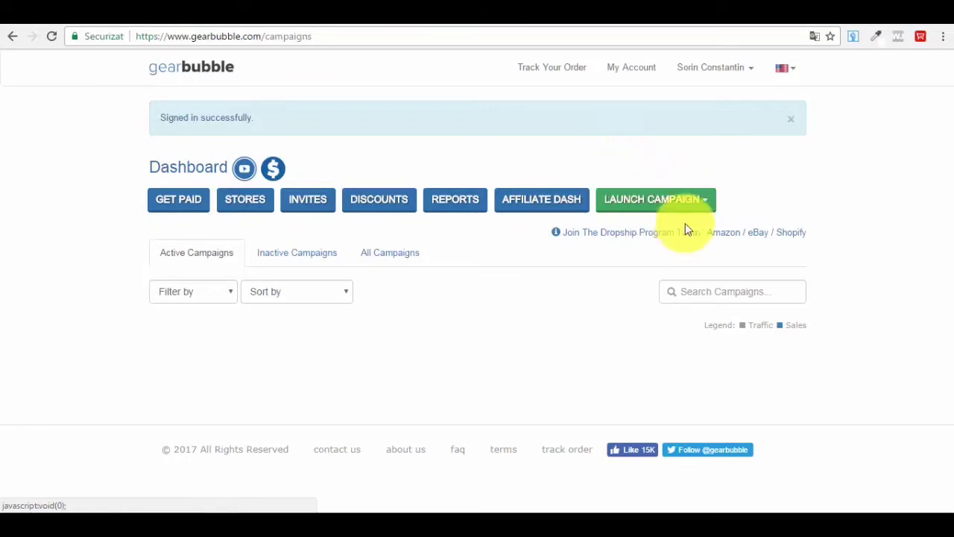
# - Show the LAUNCH CAMPAIGN options: Traditional, Couple, Club, Stack and Store
pyautogui.click(688, 208)
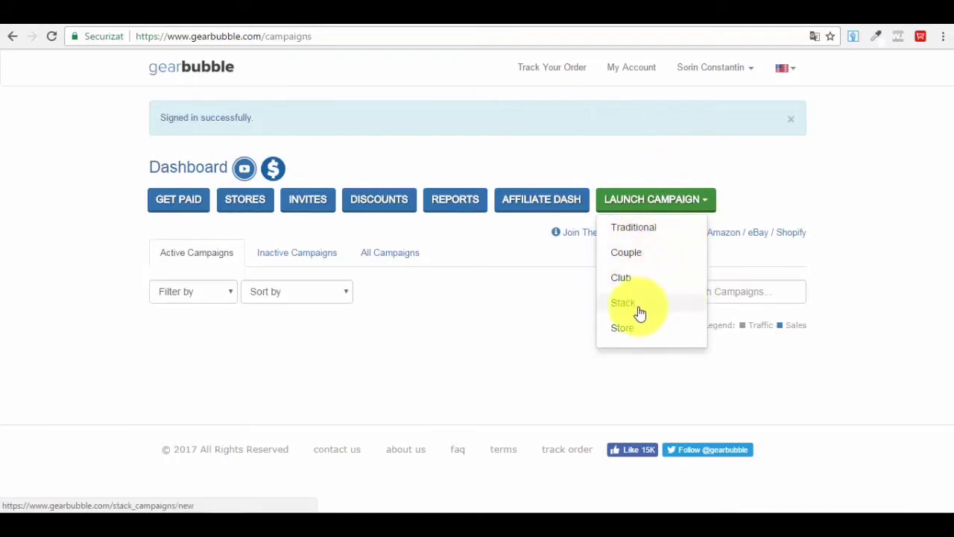
# - Start a Traditional campaign and look over the product choices, keeping Coffee Mug selected
pyautogui.click(671, 236)
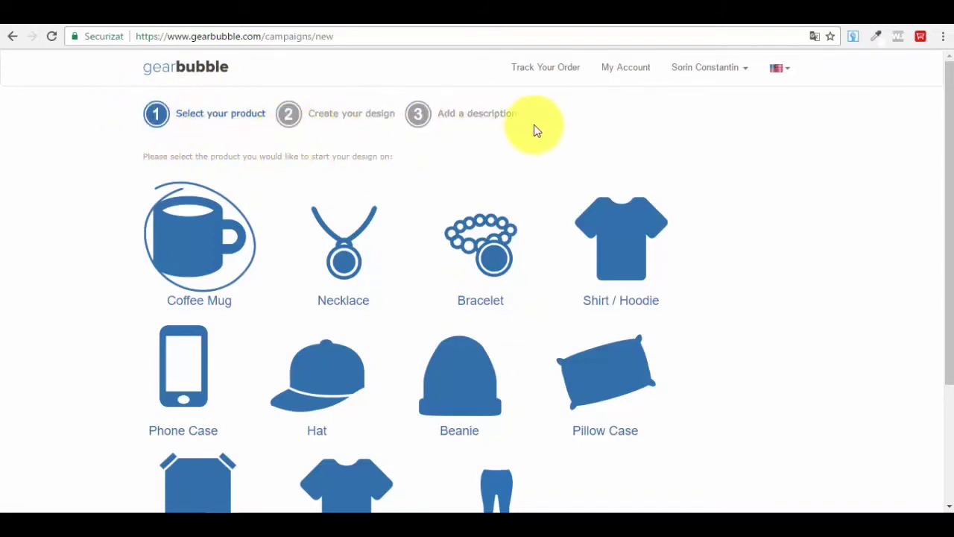
pyautogui.scroll(-2, 79, 115)
pyautogui.scroll(1, 125, 161)
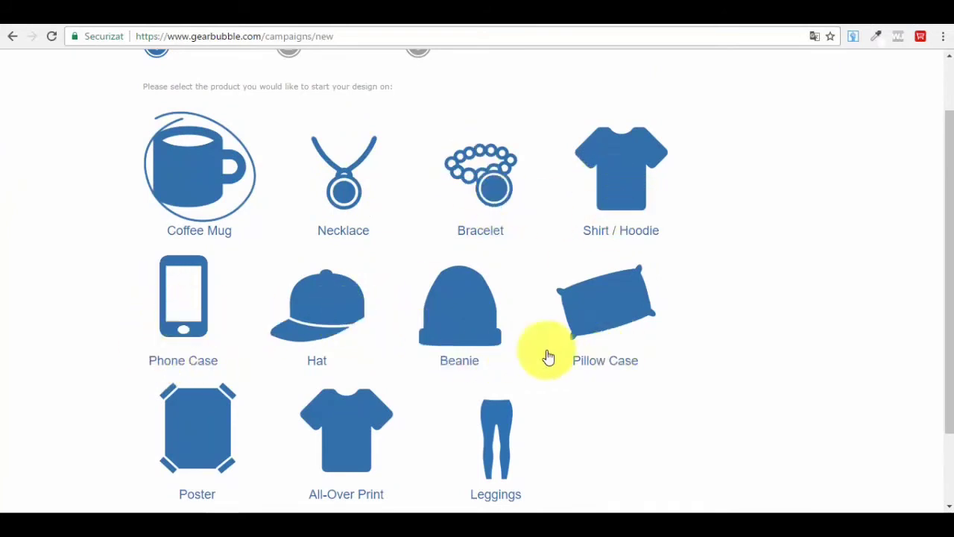
pyautogui.scroll(-1, 251, 355)
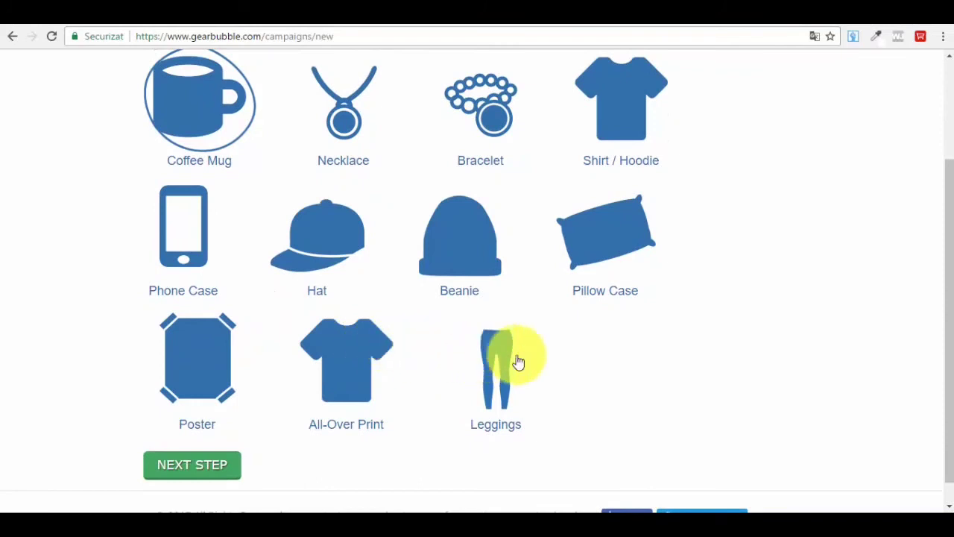
pyautogui.scroll(1, 486, 394)
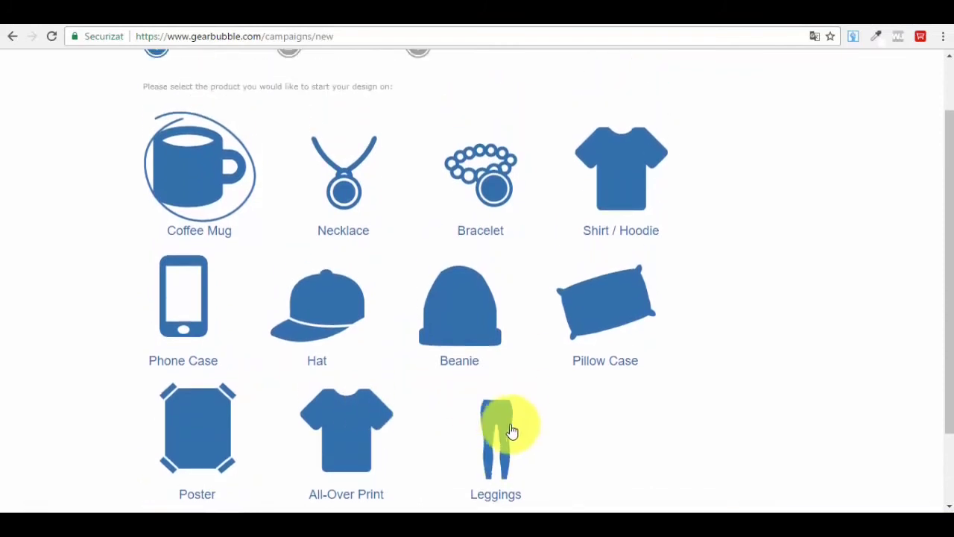
pyautogui.scroll(1, 492, 408)
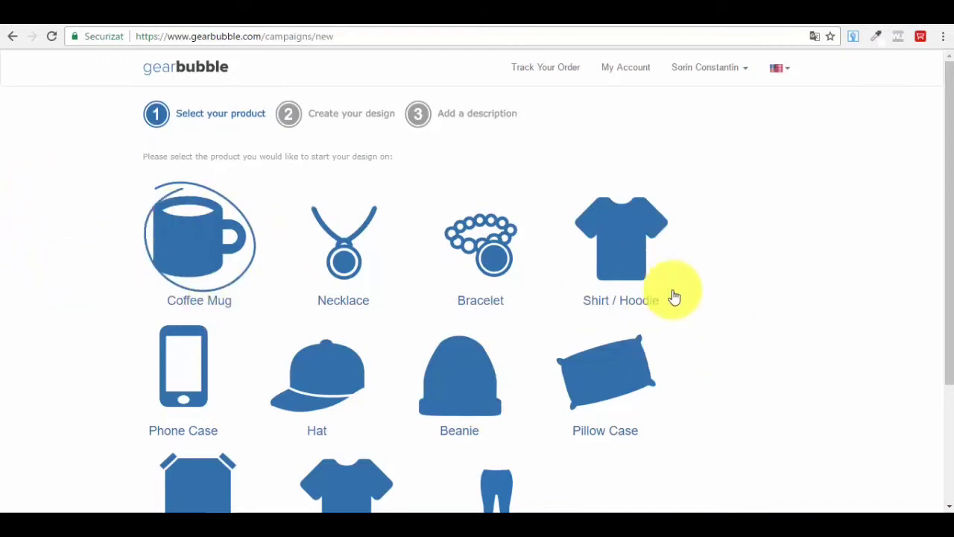
pyautogui.scroll(-1, 646, 277)
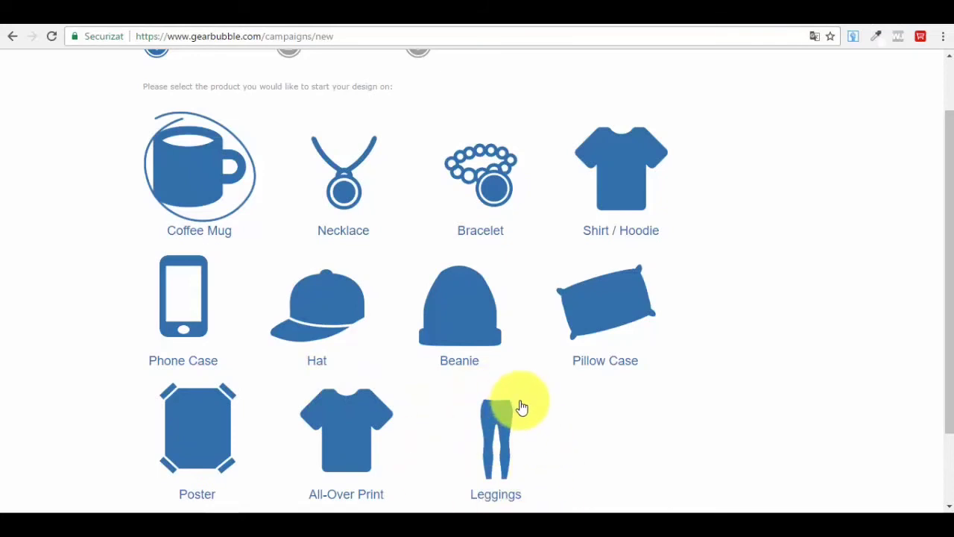
pyautogui.scroll(2, 531, 384)
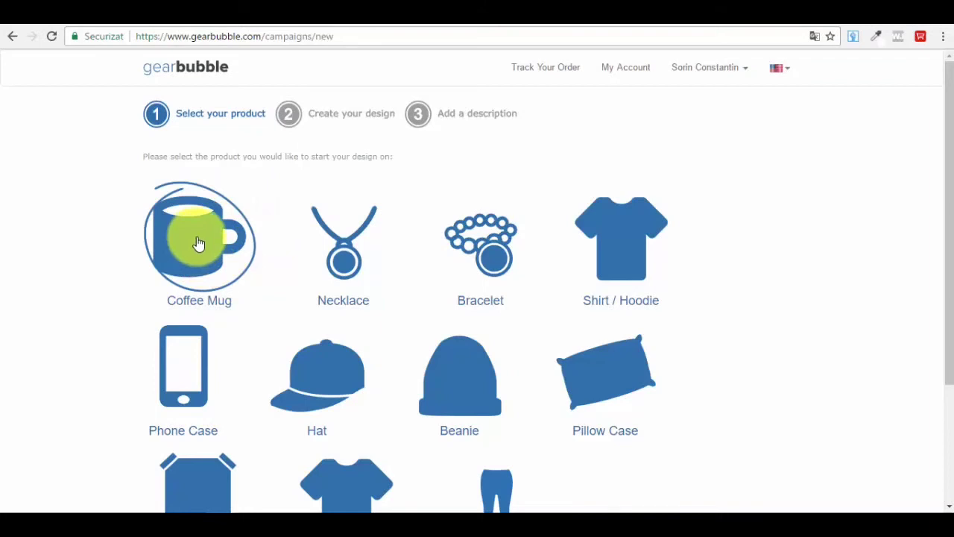
pyautogui.scroll(-3, 237, 245)
pyautogui.scroll(-2, 237, 245)
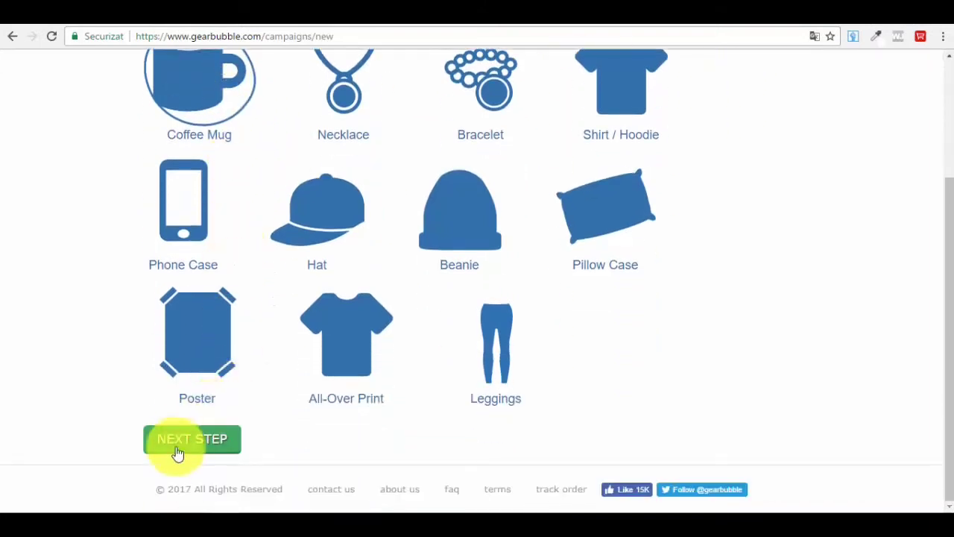
pyautogui.click(201, 441)
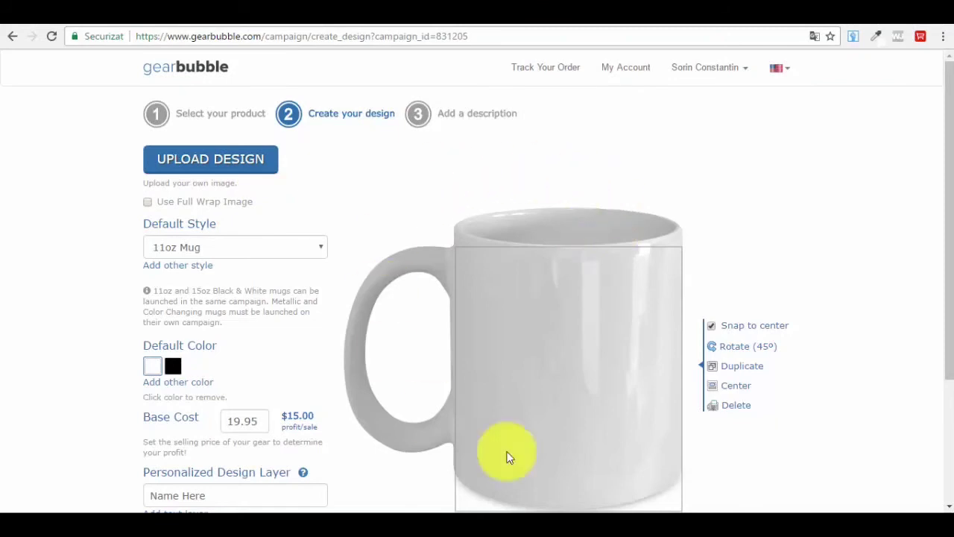
pyautogui.click(148, 202)
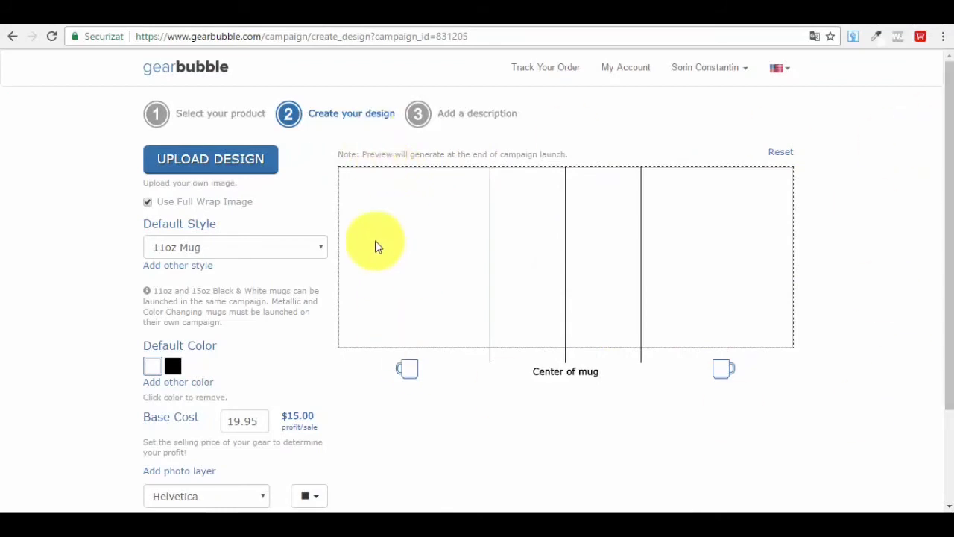
pyautogui.click(146, 201)
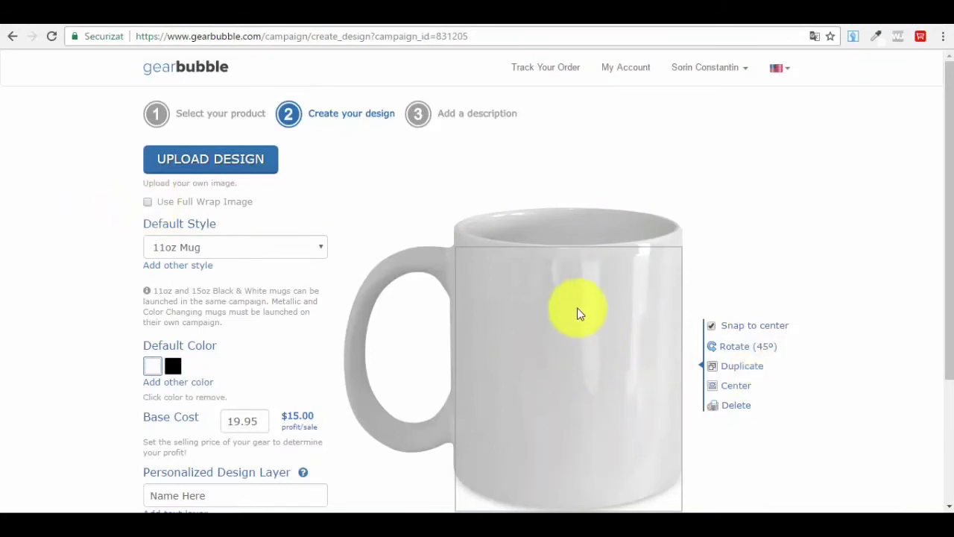
pyautogui.click(148, 203)
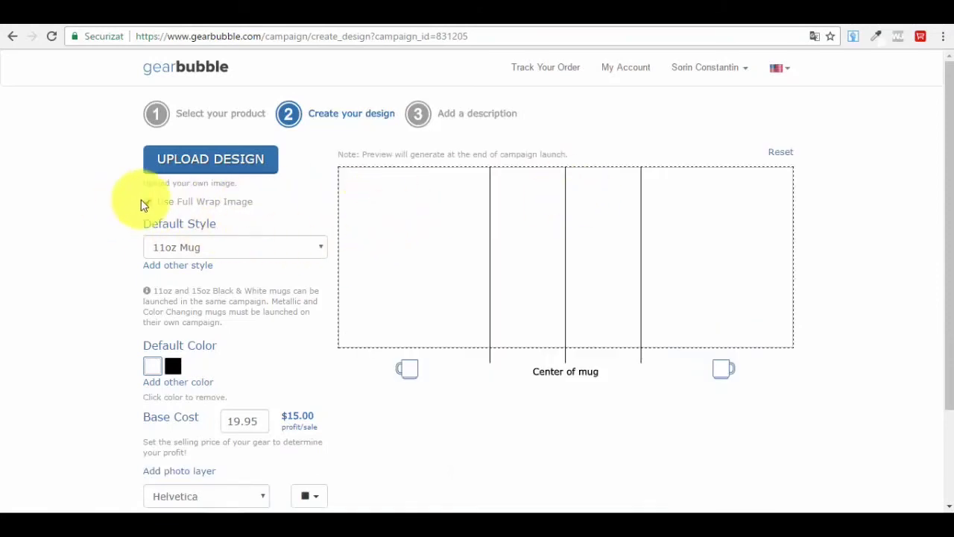
pyautogui.click(149, 201)
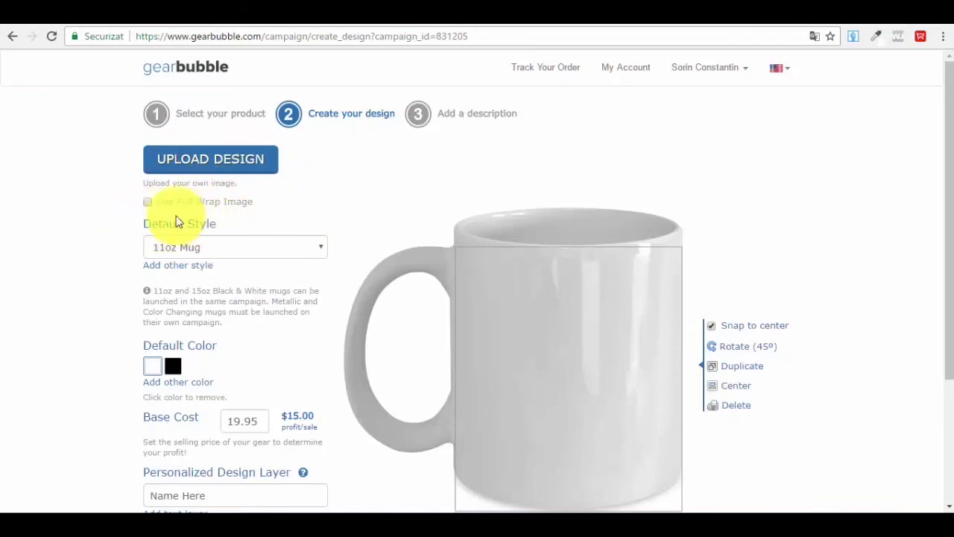
pyautogui.click(264, 247)
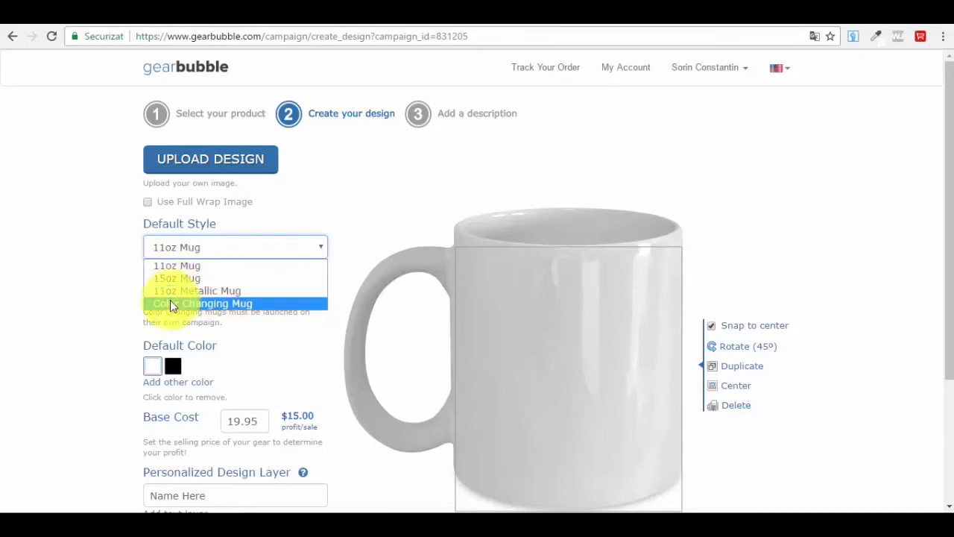
pyautogui.click(251, 303)
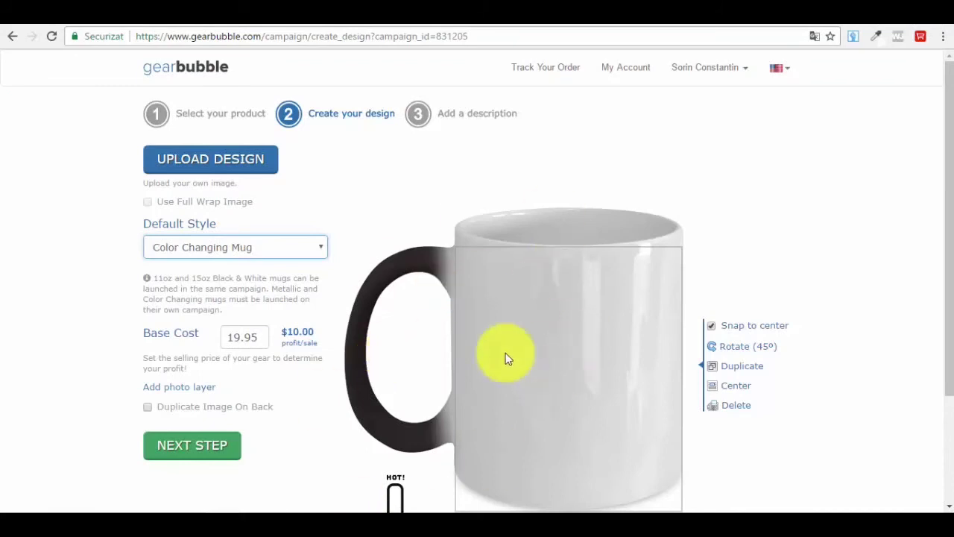
pyautogui.click(224, 253)
pyautogui.click(224, 266)
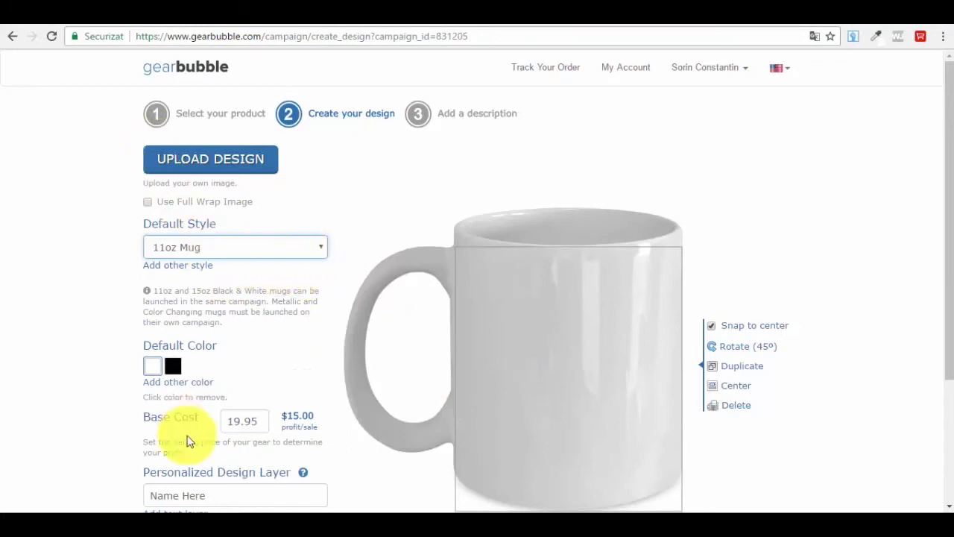
pyautogui.scroll(-1, 200, 320)
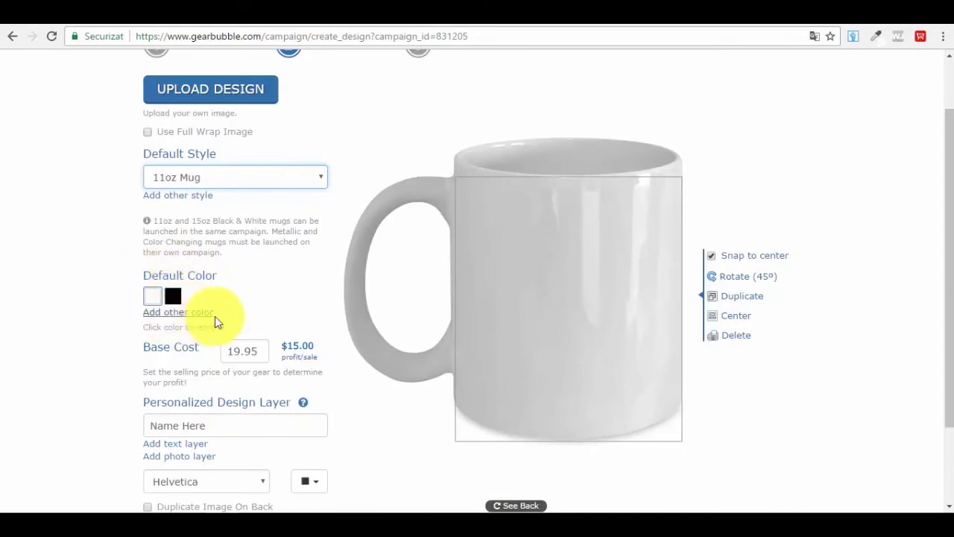
pyautogui.click(152, 296)
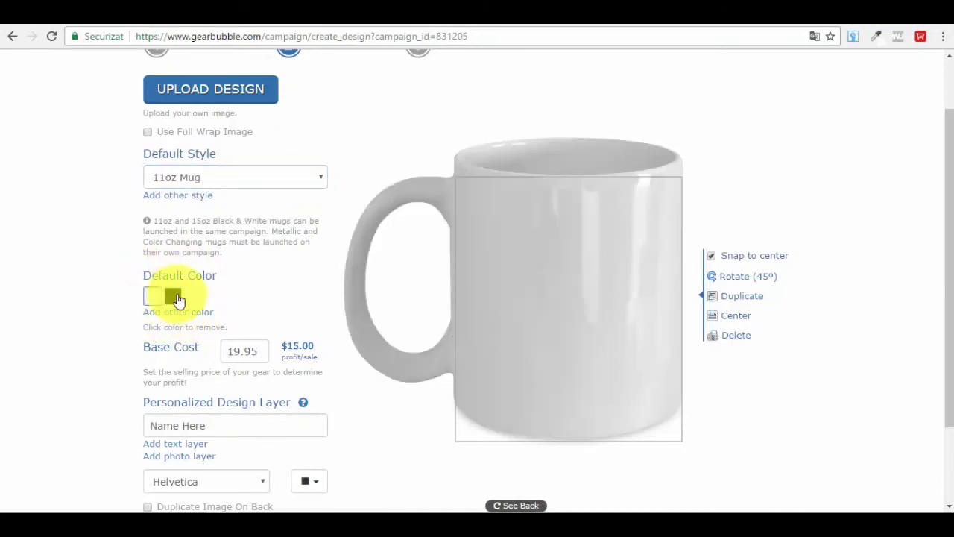
pyautogui.click(173, 316)
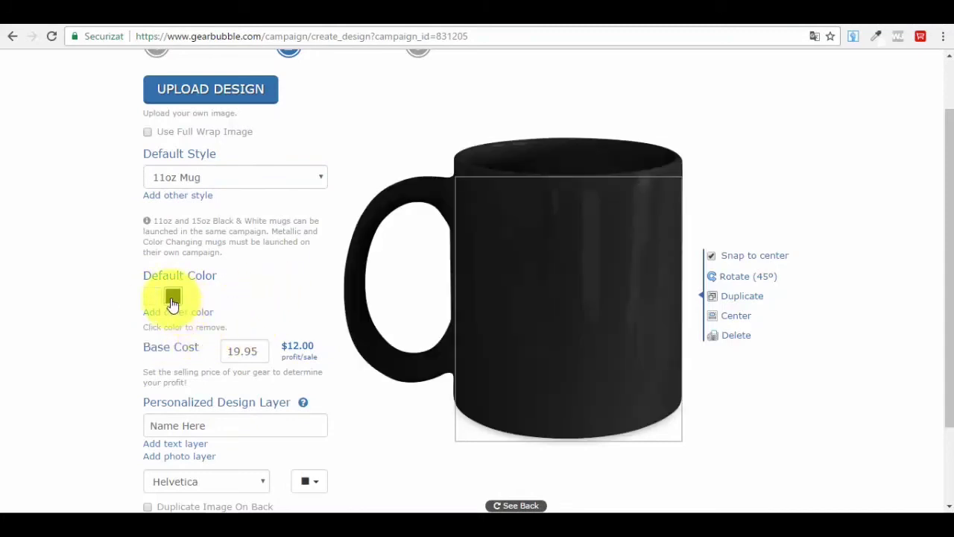
pyautogui.click(153, 298)
pyautogui.click(185, 318)
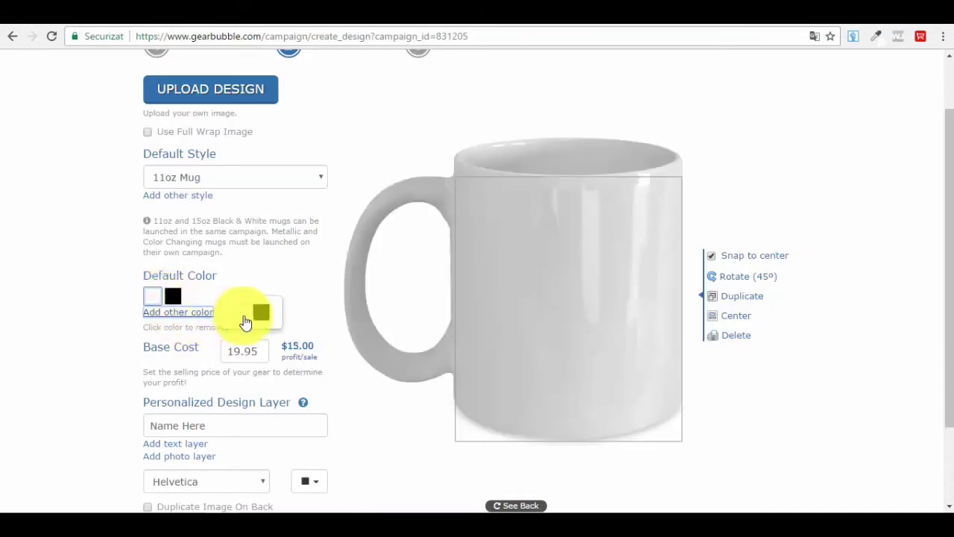
pyautogui.click(260, 313)
pyautogui.click(151, 328)
pyautogui.click(185, 314)
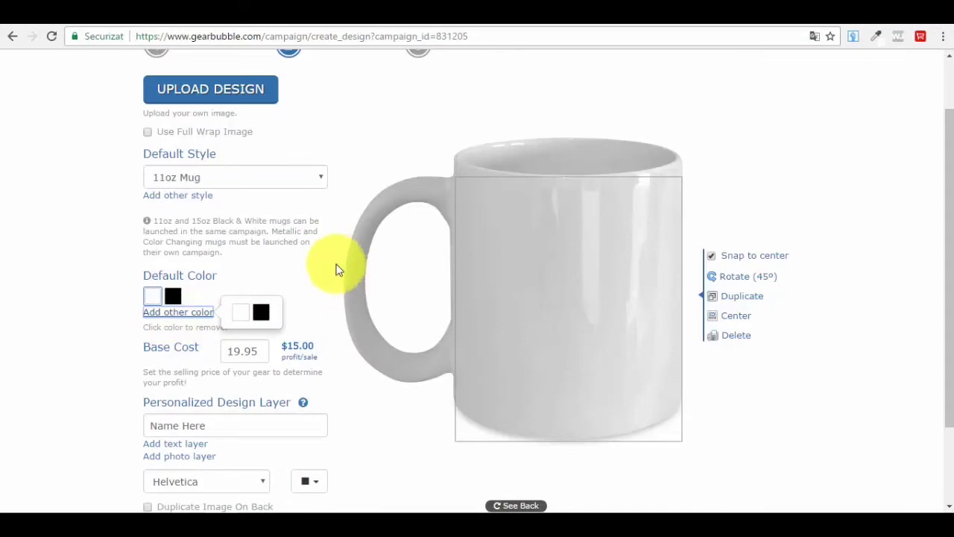
pyautogui.click(293, 270)
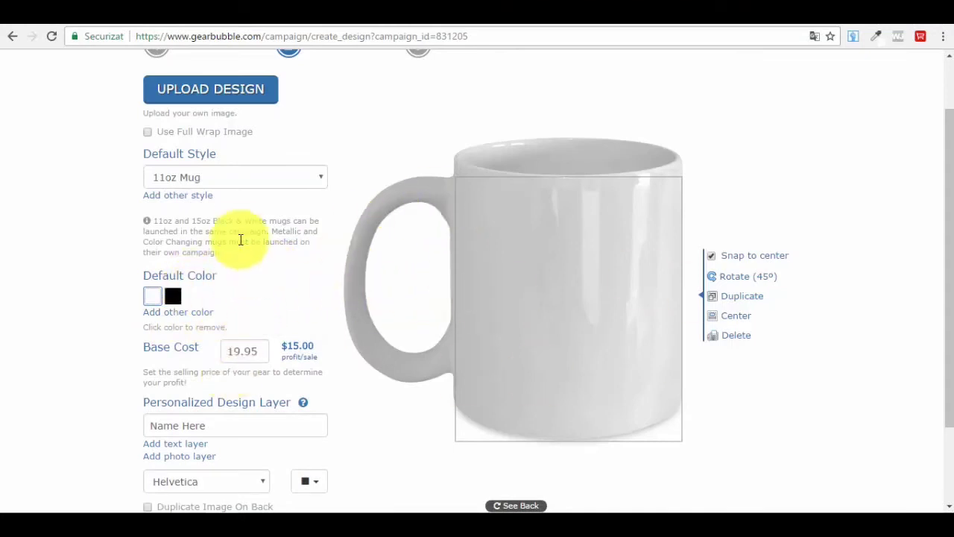
pyautogui.scroll(1, 187, 270)
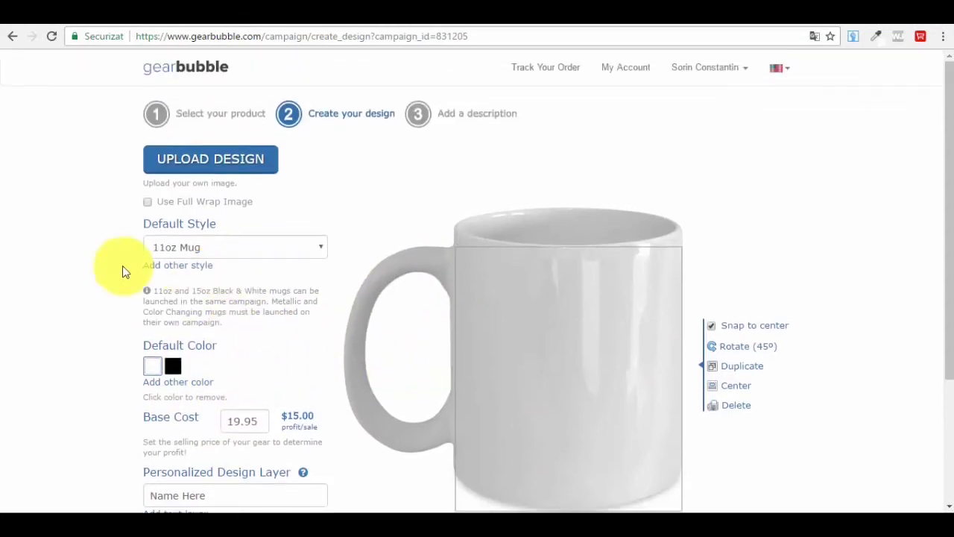
# - Upload the cat-512 image from the Downloads folder as the mug's design
pyautogui.click(230, 168)
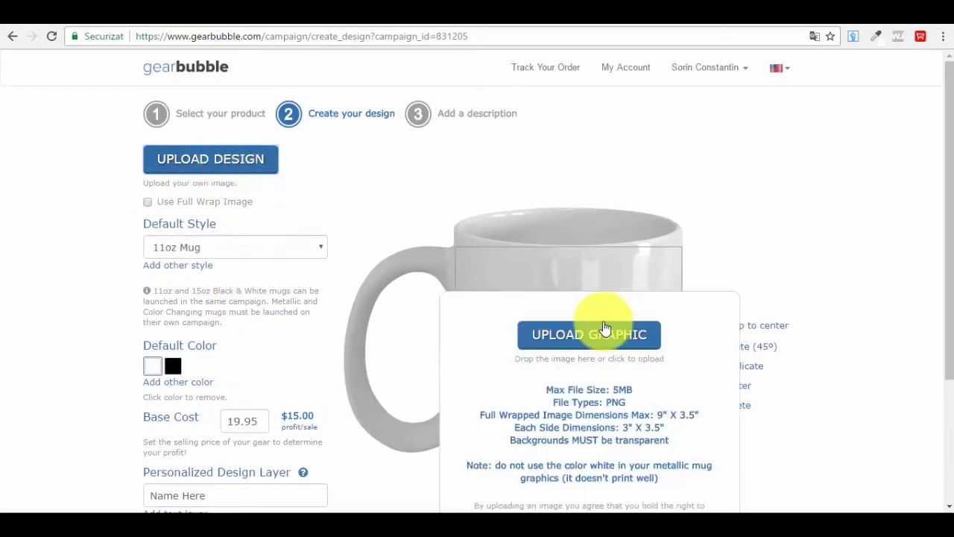
pyautogui.scroll(-1, 605, 398)
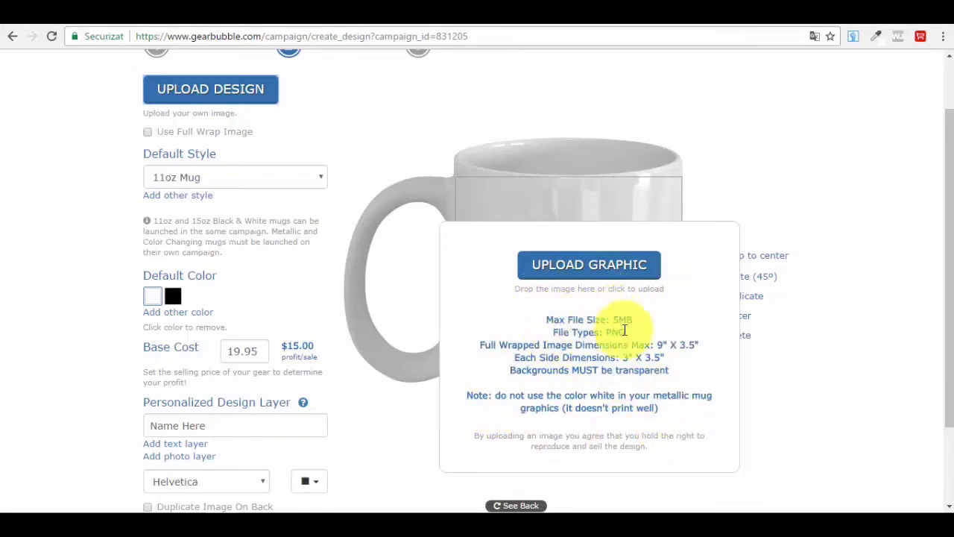
pyautogui.click(605, 267)
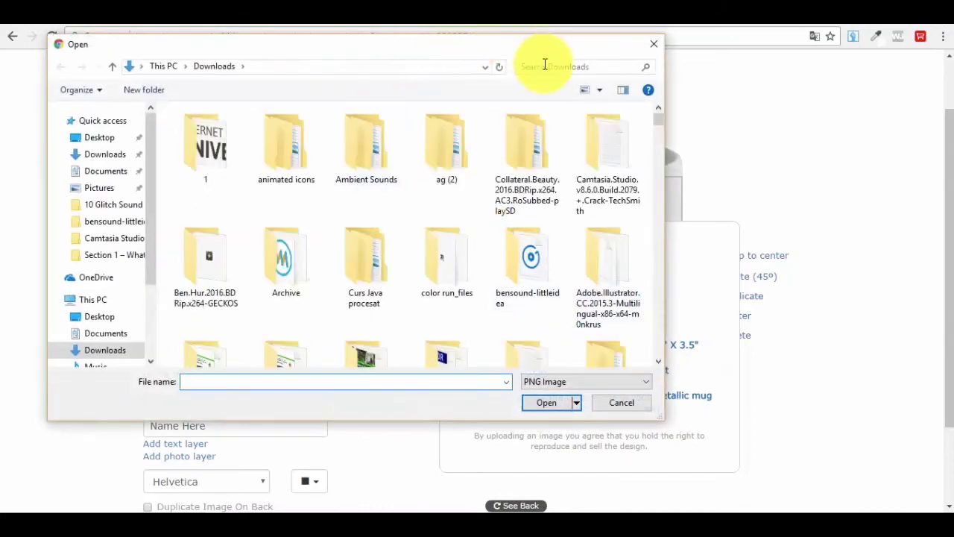
pyautogui.write('c')
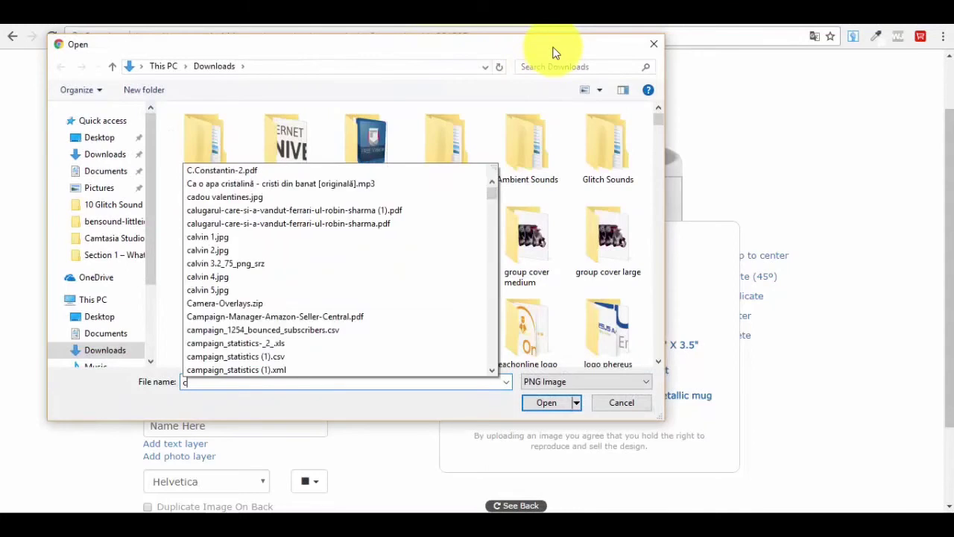
pyautogui.click(557, 71)
pyautogui.click(557, 68)
pyautogui.write('cat')
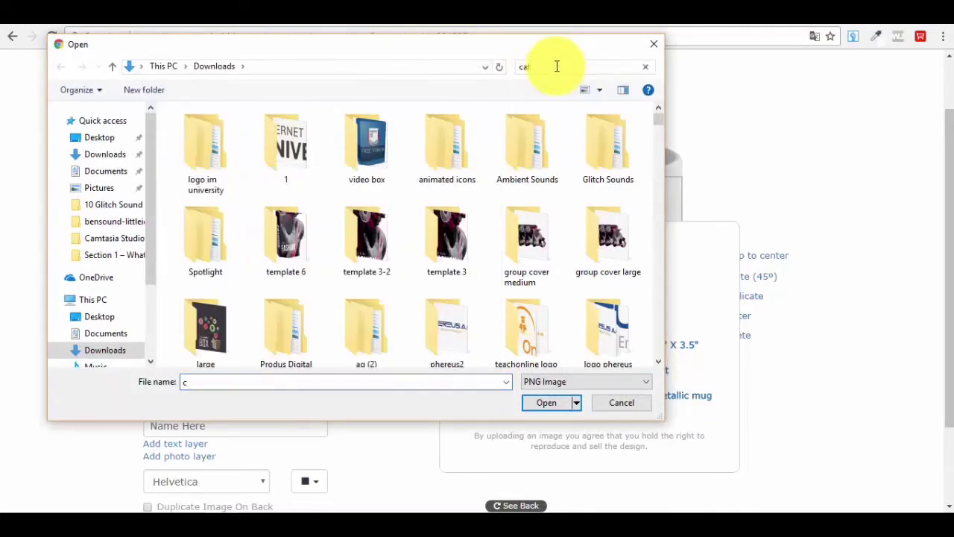
pyautogui.click(213, 140)
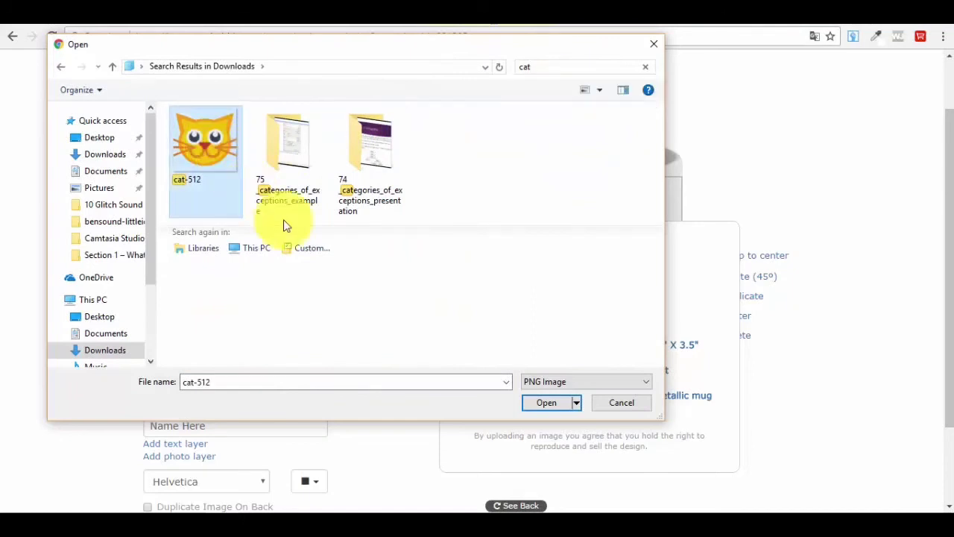
pyautogui.click(549, 403)
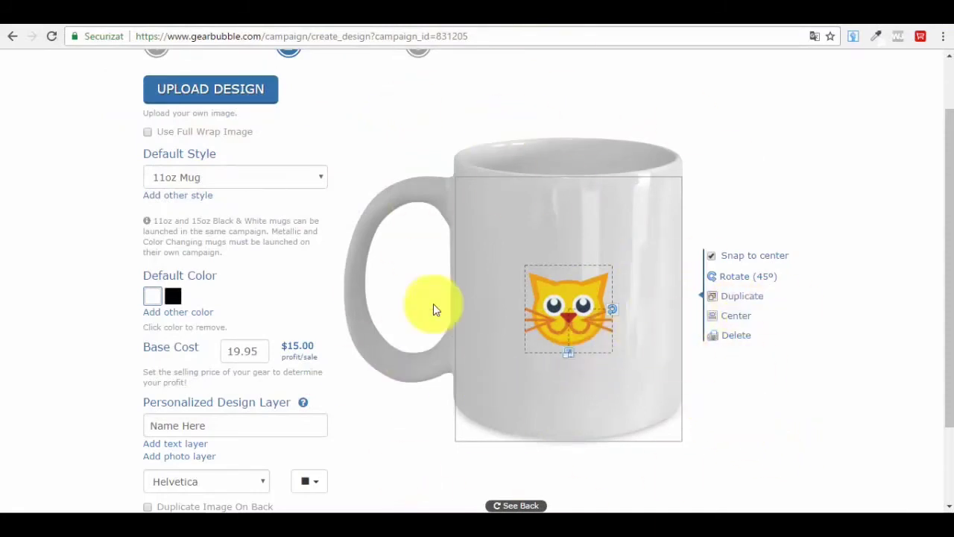
# - Centre the cat-face design on the white mug and enlarge it to fill the front print area
pyautogui.moveTo(578, 305); pyautogui.dragTo(615, 329)
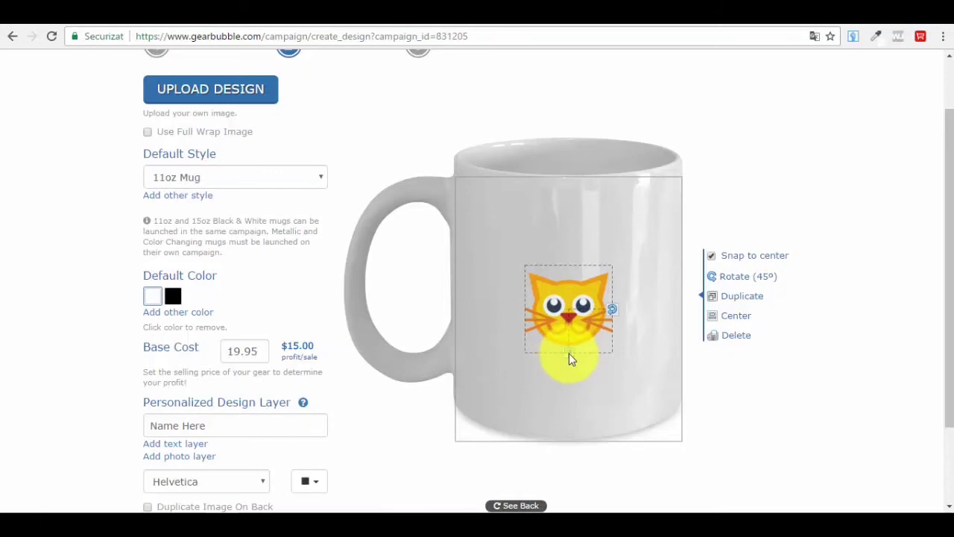
pyautogui.moveTo(569, 358); pyautogui.dragTo(558, 394)
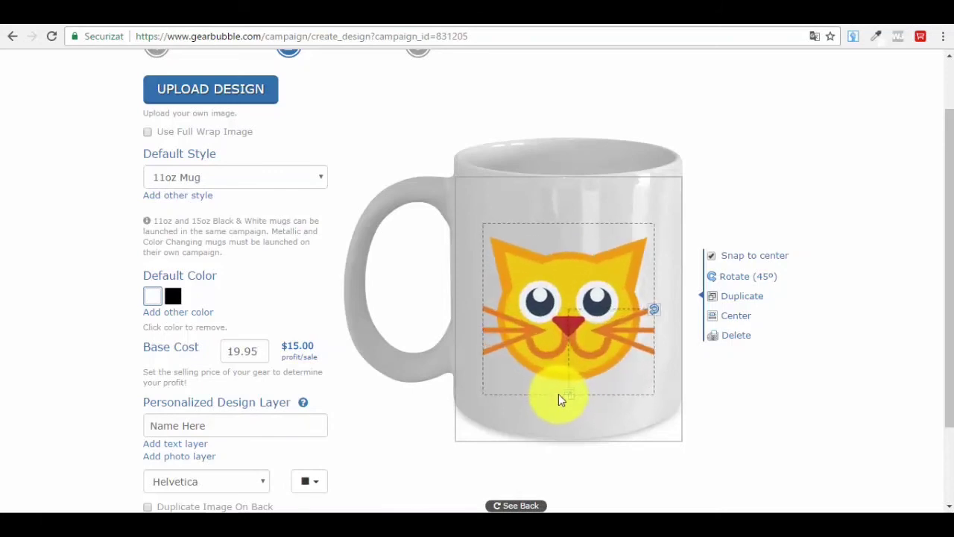
pyautogui.moveTo(570, 326); pyautogui.dragTo(571, 319)
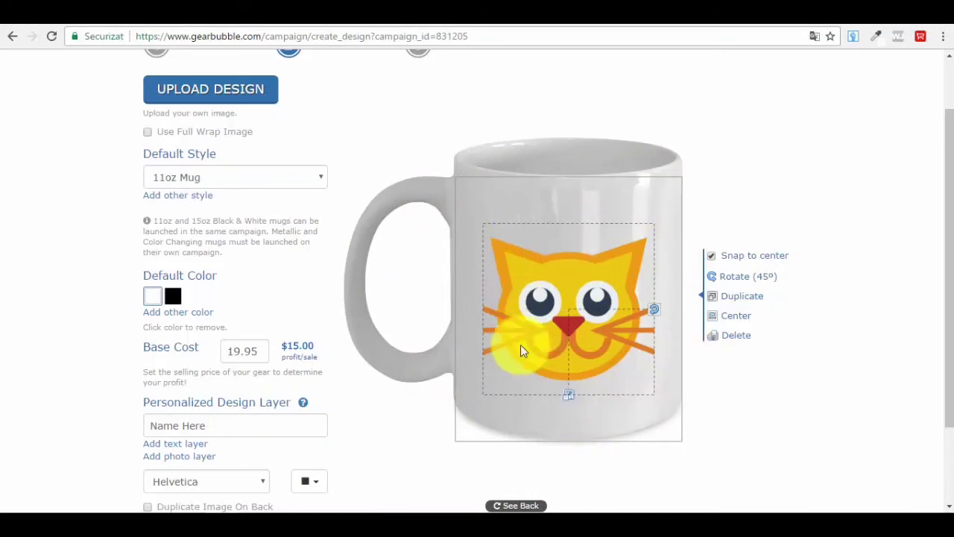
# - Change the mug's selling price from 19.95 to 11.95, leaving $7.00 profit per sale
pyautogui.scroll(-2, 192, 351)
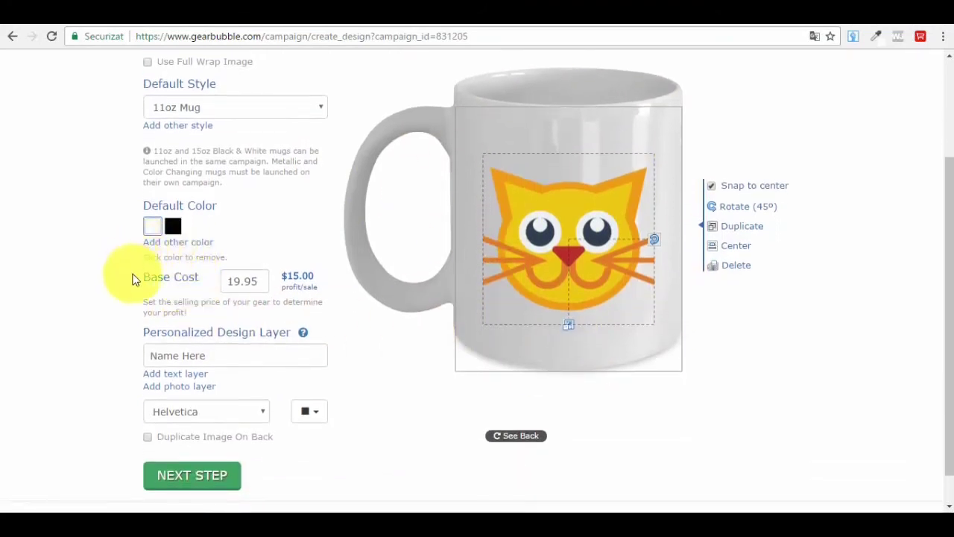
pyautogui.doubleClick(241, 280)
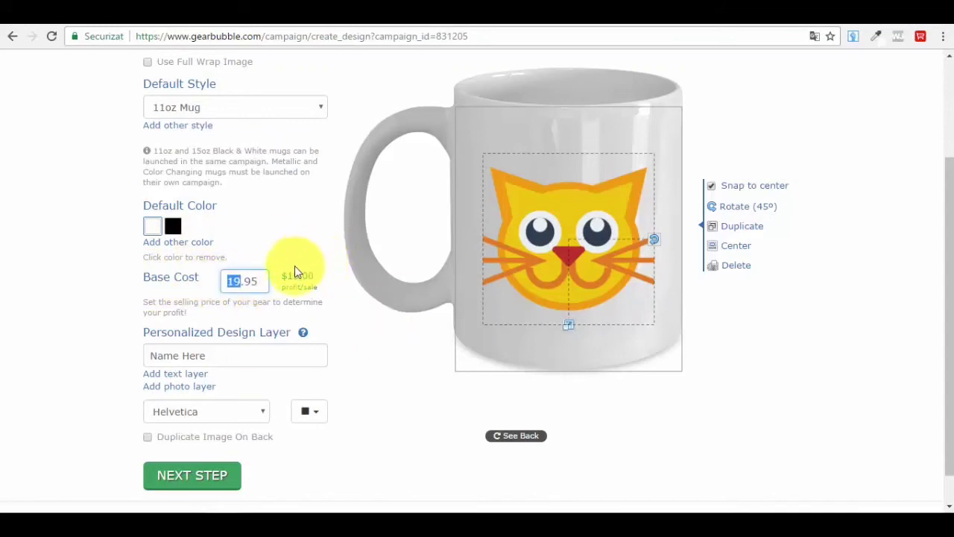
pyautogui.moveTo(283, 279); pyautogui.dragTo(318, 277)
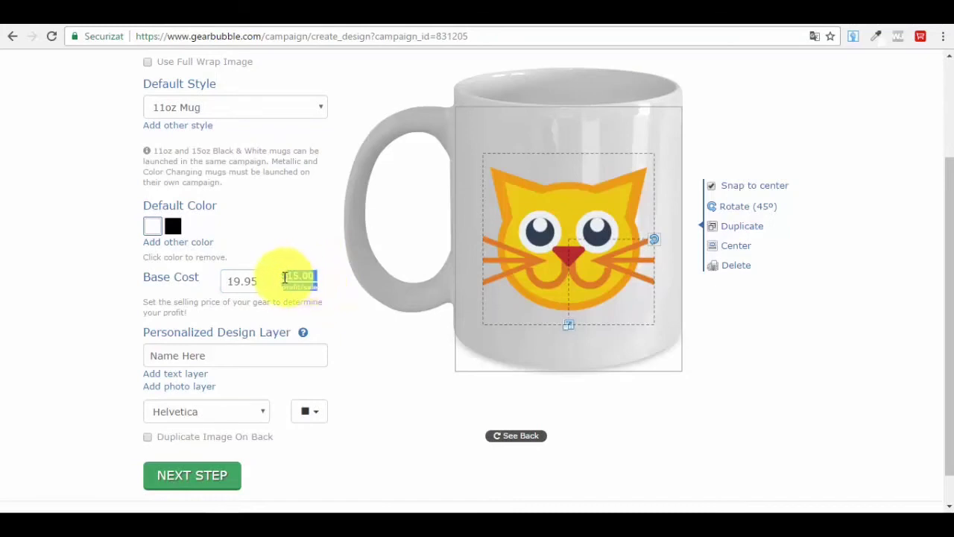
pyautogui.click(252, 283)
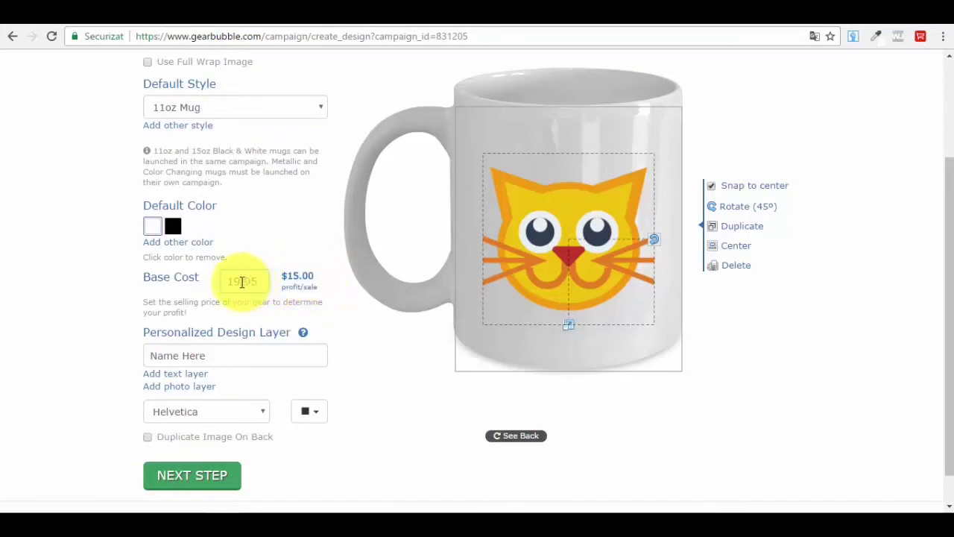
pyautogui.click(240, 282)
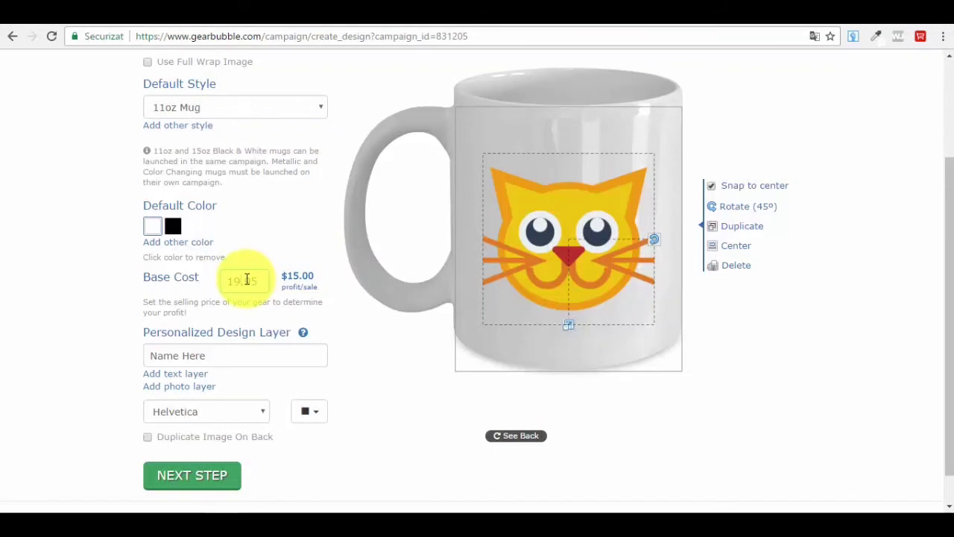
pyautogui.click(247, 279)
pyautogui.press('Left')
pyautogui.click(247, 279)
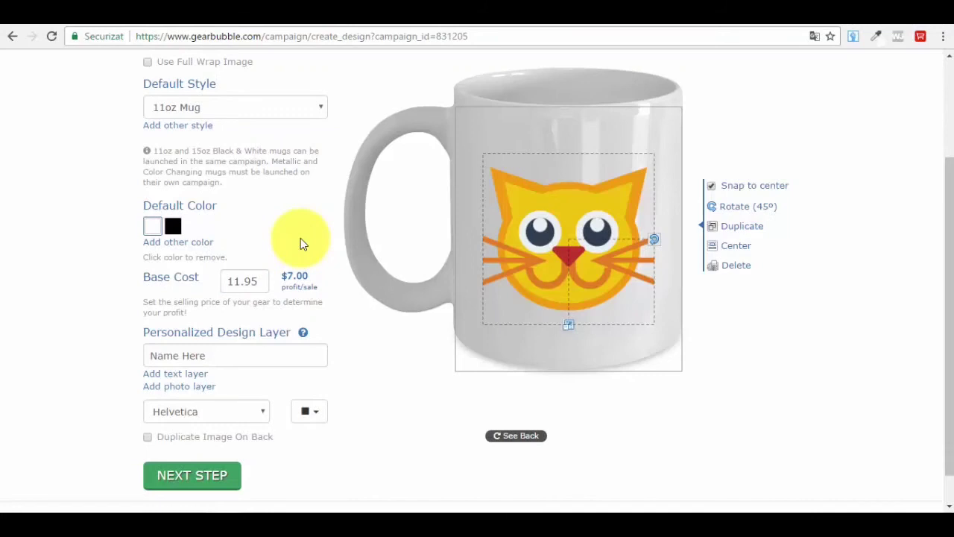
# - Check the Name Here placeholder text and advance to the Add a description step
pyautogui.scroll(-1, 264, 277)
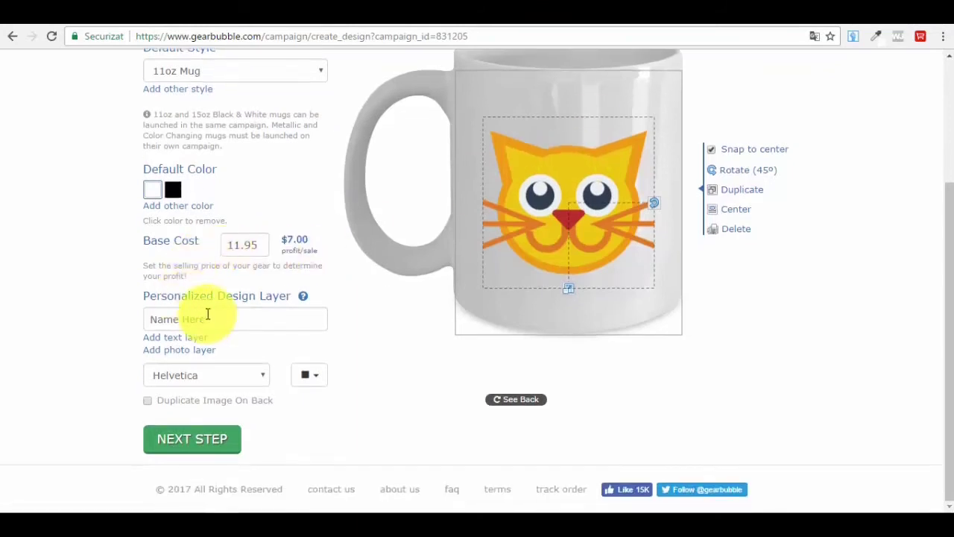
pyautogui.moveTo(201, 319); pyautogui.dragTo(155, 314)
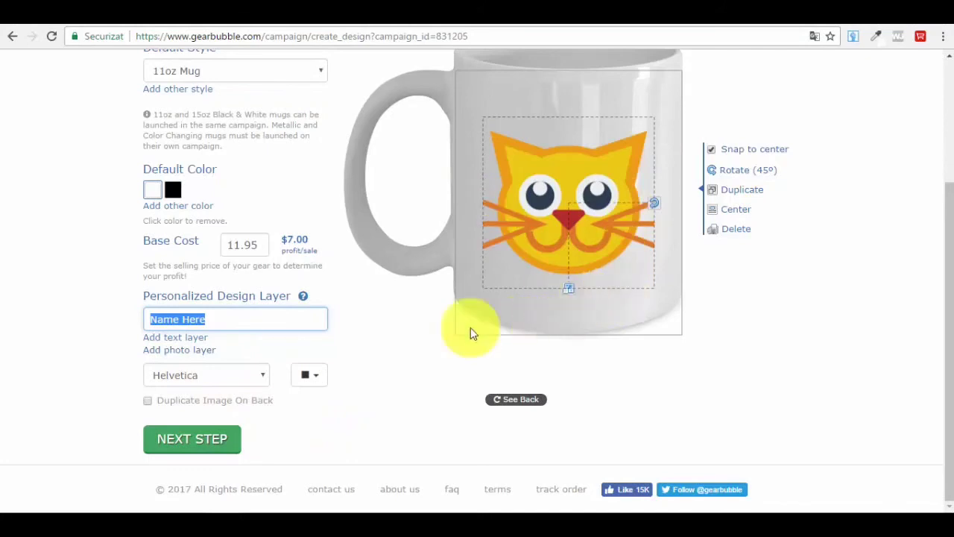
pyautogui.click(148, 402)
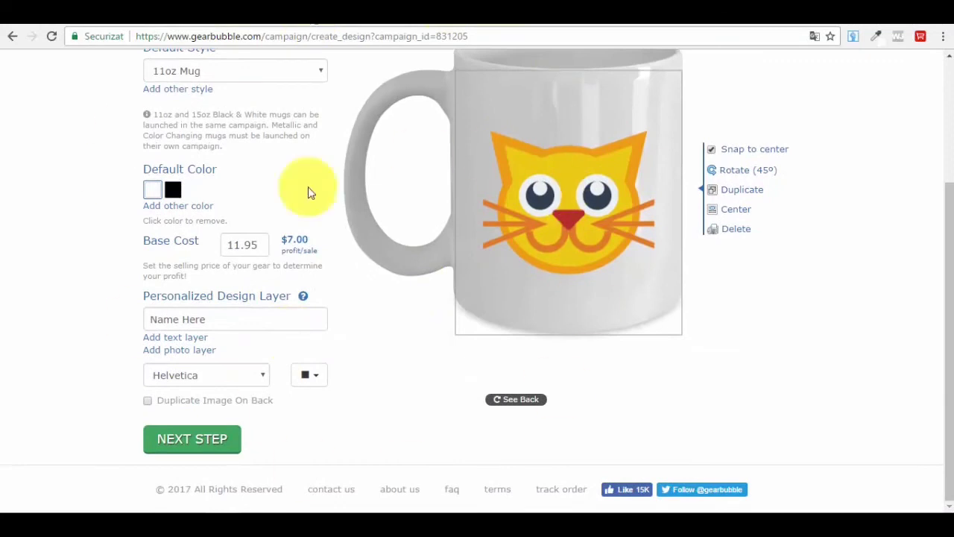
pyautogui.click(193, 447)
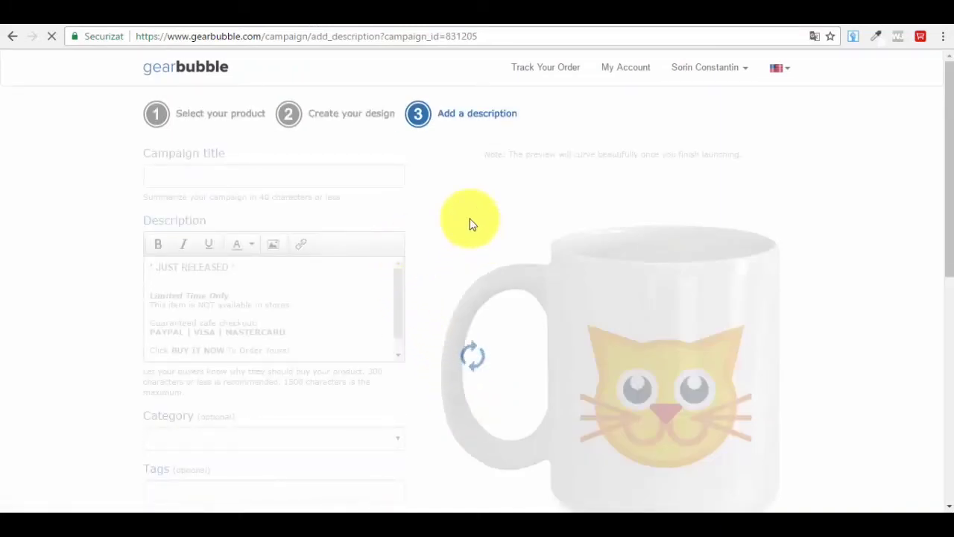
pyautogui.scroll(-2, 681, 288)
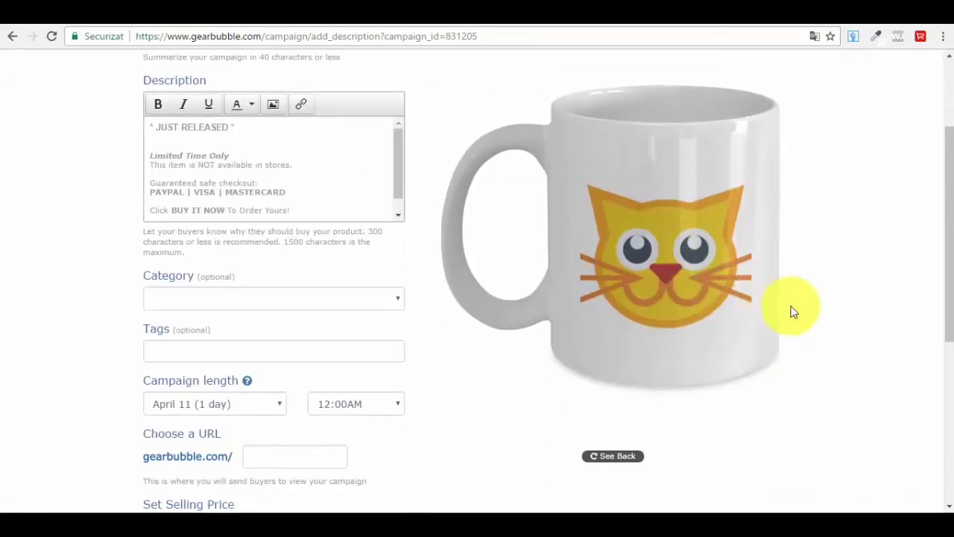
pyautogui.scroll(2, 770, 307)
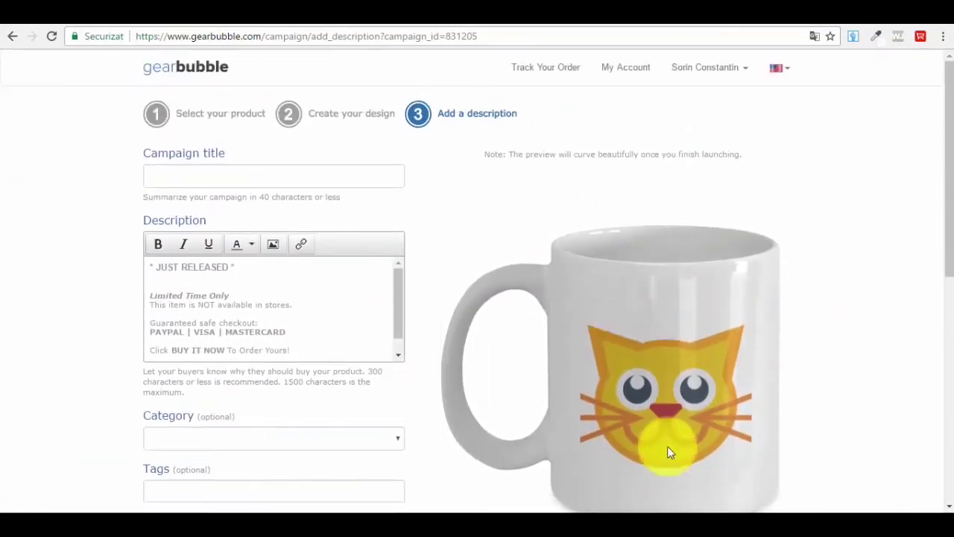
pyautogui.scroll(-1, 631, 356)
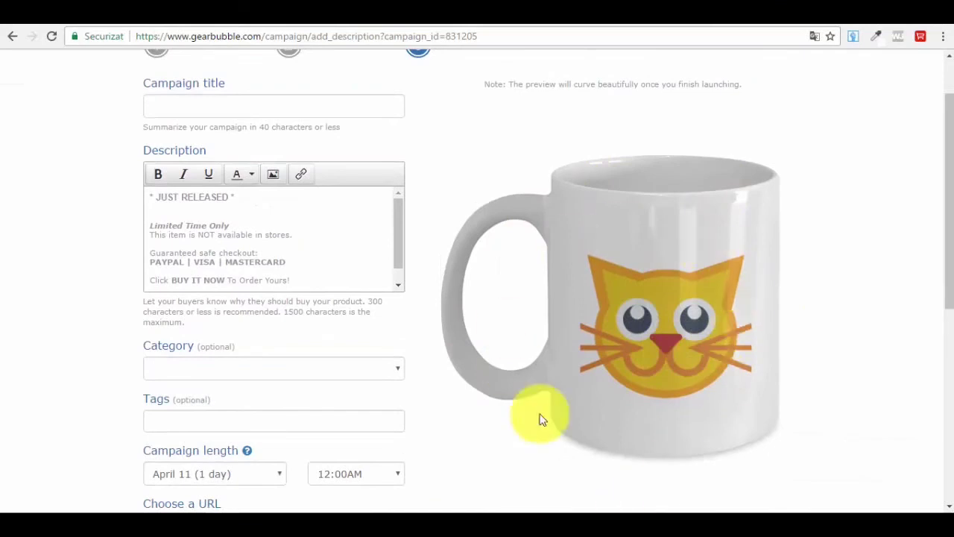
pyautogui.scroll(1, 533, 290)
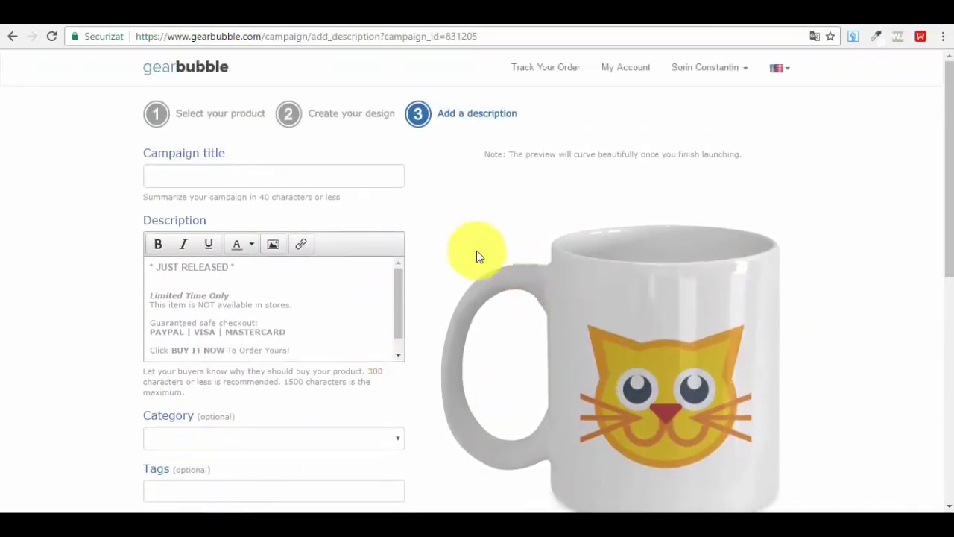
pyautogui.click(196, 176)
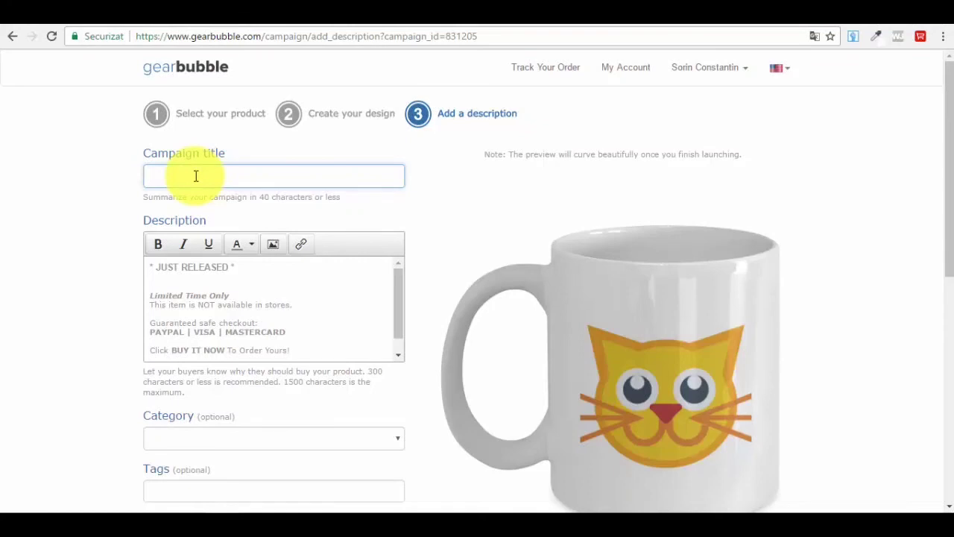
# - Title the campaign 'Super Cool Limited Edition Cat Coffee Mug' and review the description
pyautogui.write('S')
pyautogui.press('BackSpace')
pyautogui.write('Super Cool Limited Edition Cat Coffee')
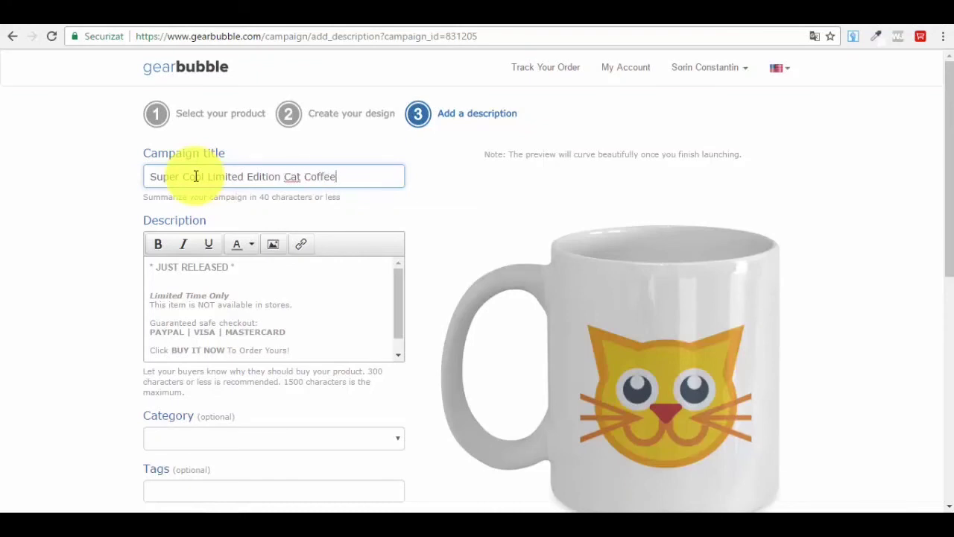
pyautogui.write(' Mug')
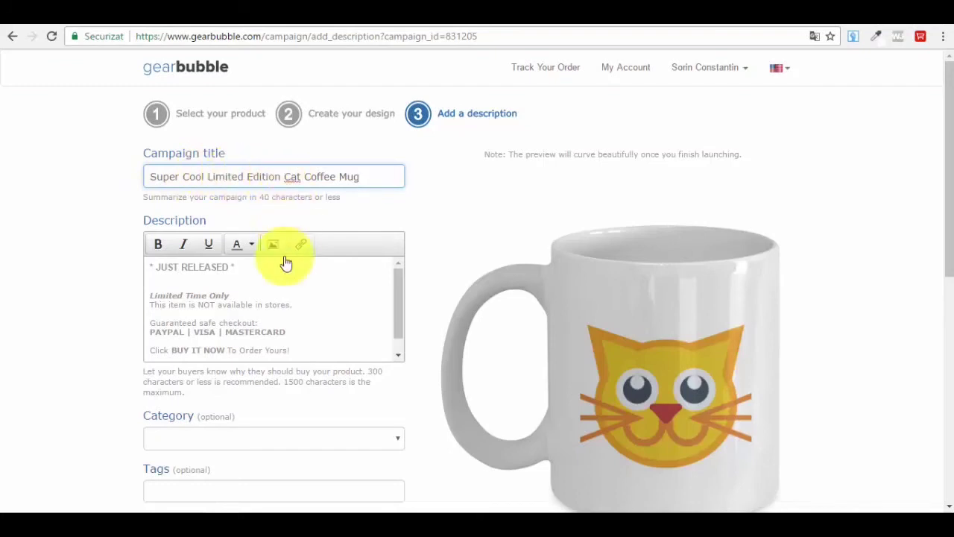
pyautogui.scroll(-2, 323, 293)
pyautogui.scroll(2, 202, 292)
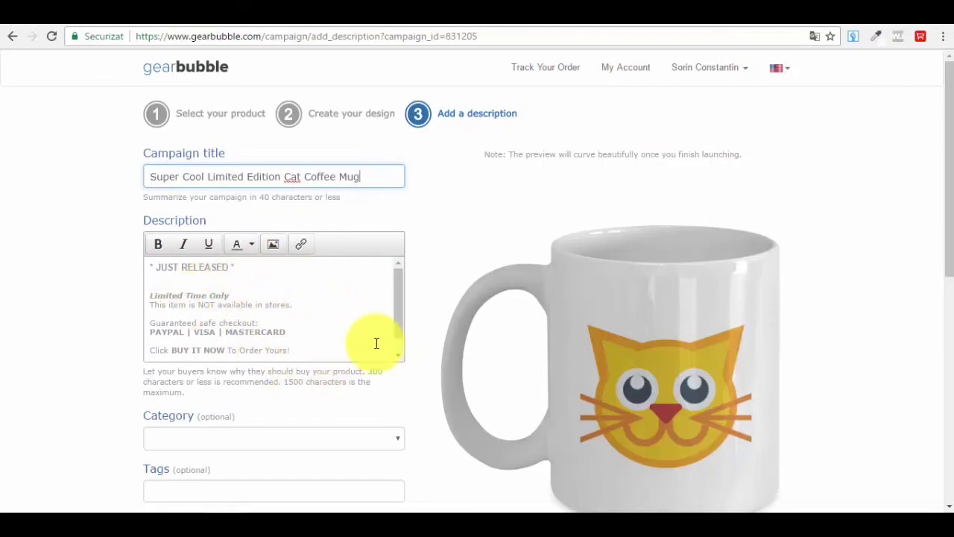
pyautogui.scroll(-1, 253, 307)
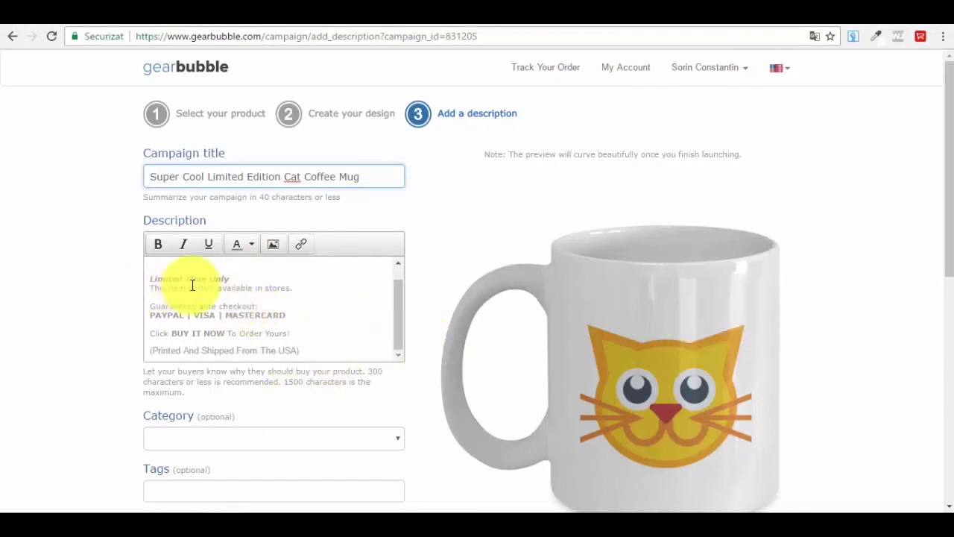
pyautogui.scroll(1, 193, 278)
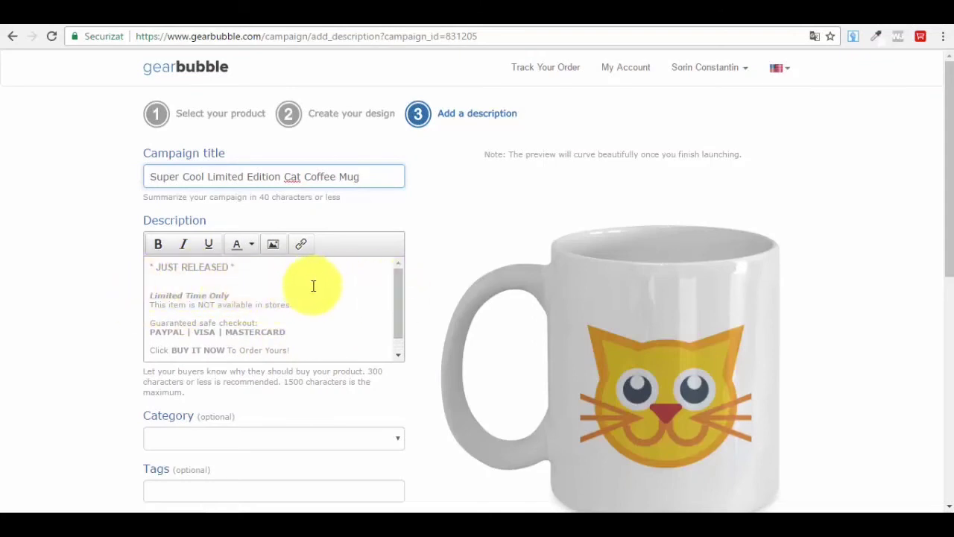
pyautogui.scroll(-2, 316, 288)
pyautogui.scroll(2, 319, 295)
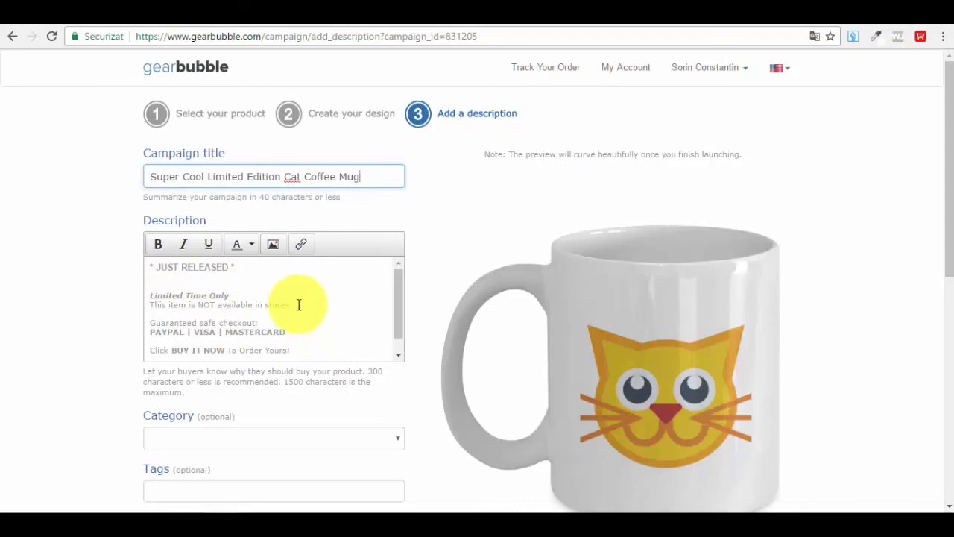
pyautogui.scroll(-2, 298, 304)
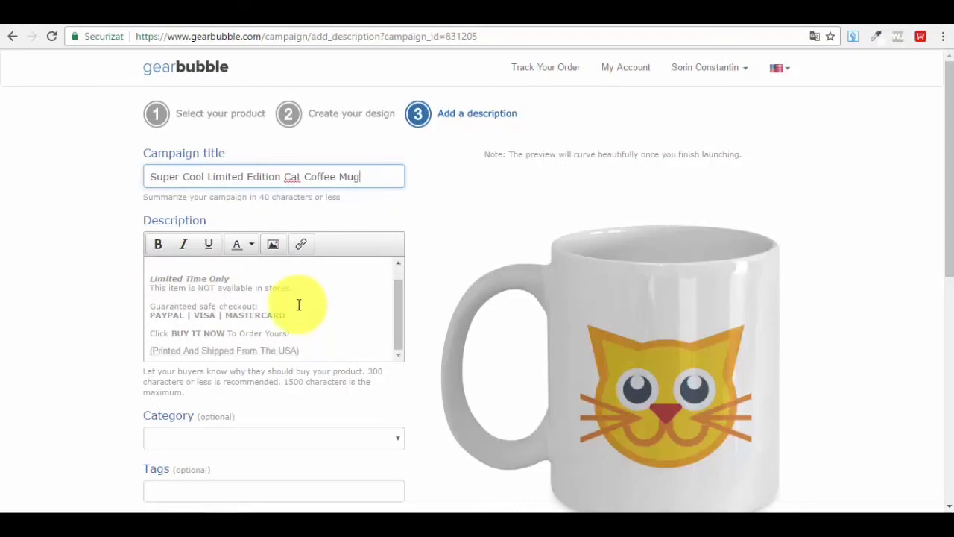
pyautogui.scroll(-2, 487, 297)
pyautogui.scroll(-2, 488, 298)
pyautogui.scroll(1, 335, 119)
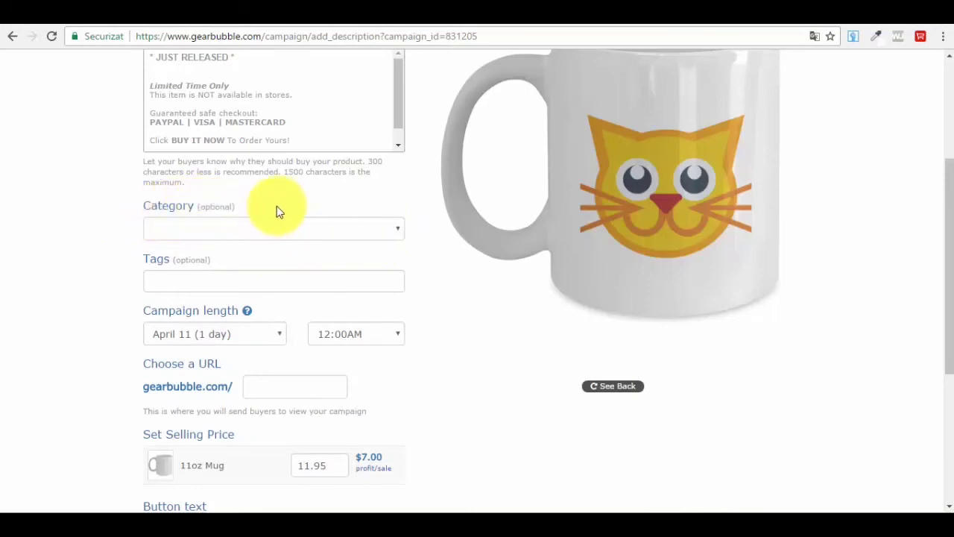
# - Set the campaign category to Animals and begin typing the first tag 'coff'
pyautogui.click(353, 228)
pyautogui.click(205, 261)
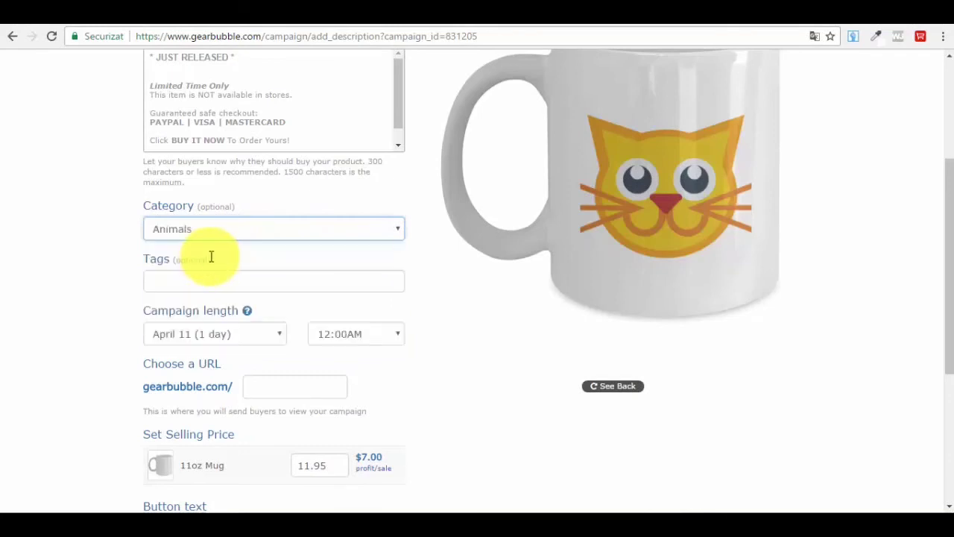
pyautogui.click(198, 282)
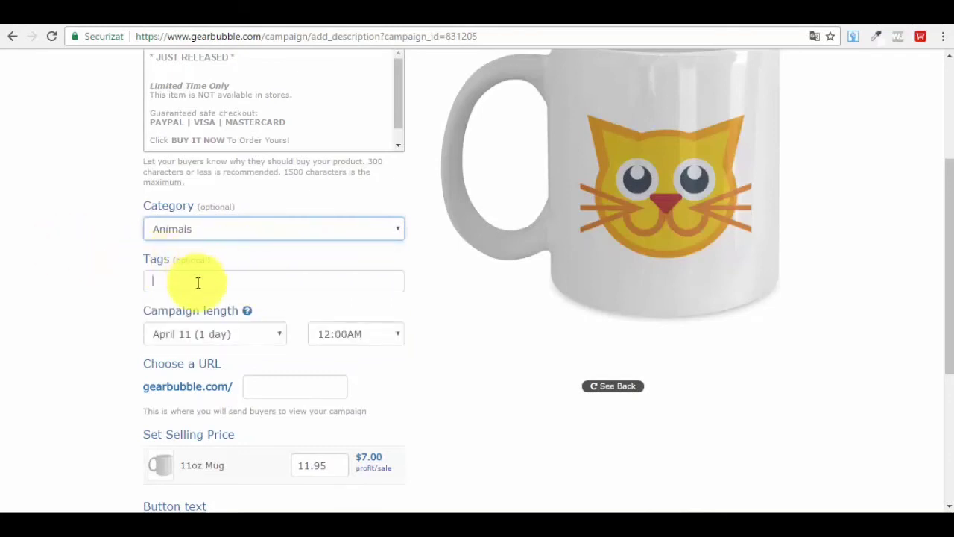
pyautogui.write('coffee mug')
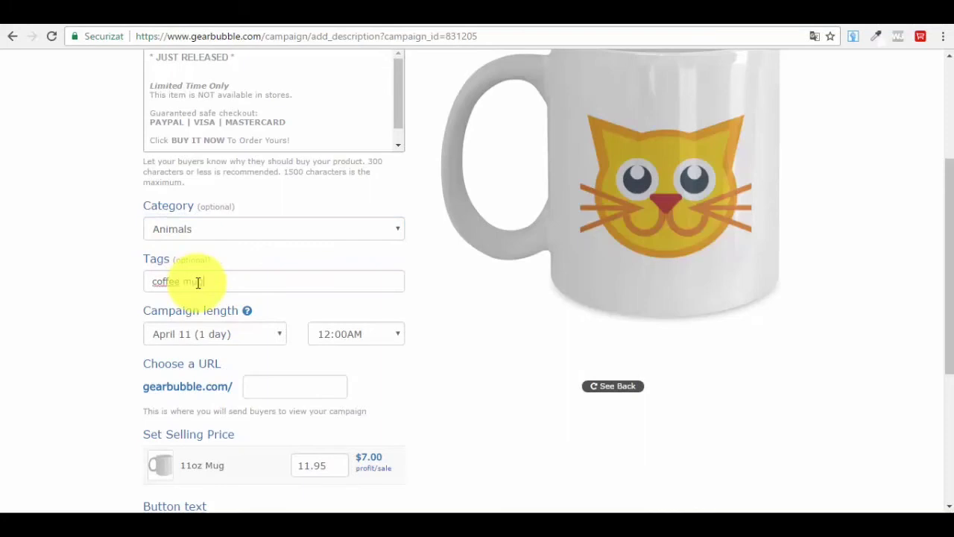
# - Add the tags coffee mug, cat lover, cats, mug, store and funny
pyautogui.press('Return')
pyautogui.write('cat')
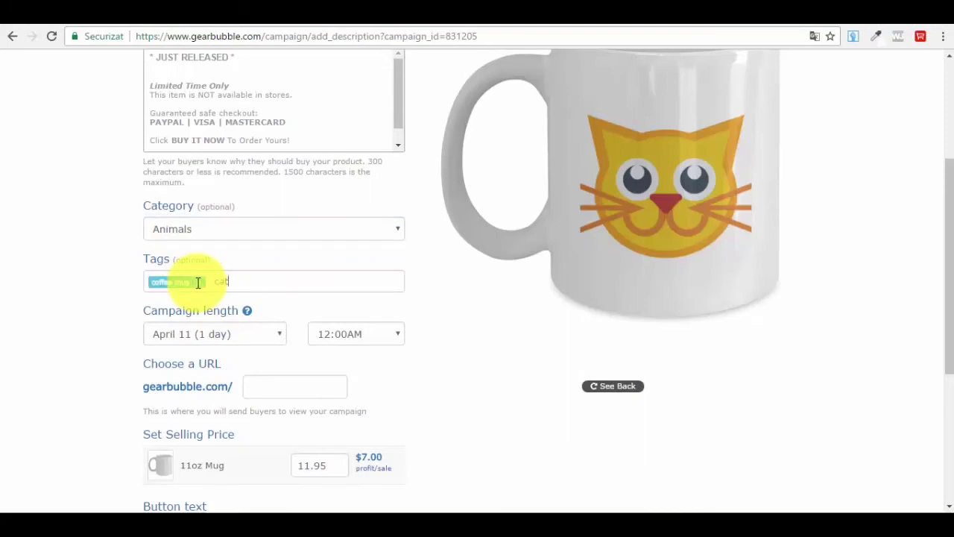
pyautogui.write(' lover')
pyautogui.press('Return')
pyautogui.write('cats')
pyautogui.press('Return')
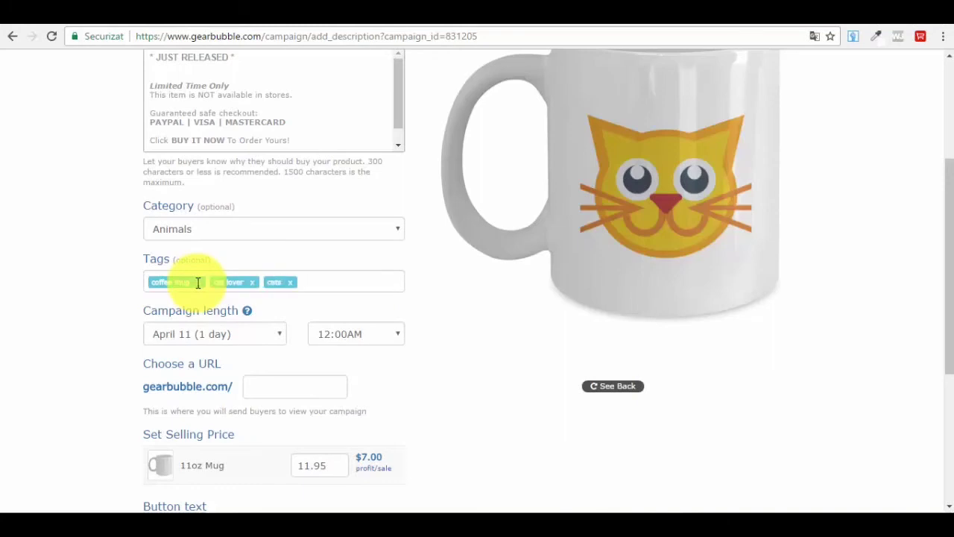
pyautogui.write('mug')
pyautogui.press('Return')
pyautogui.write('col')
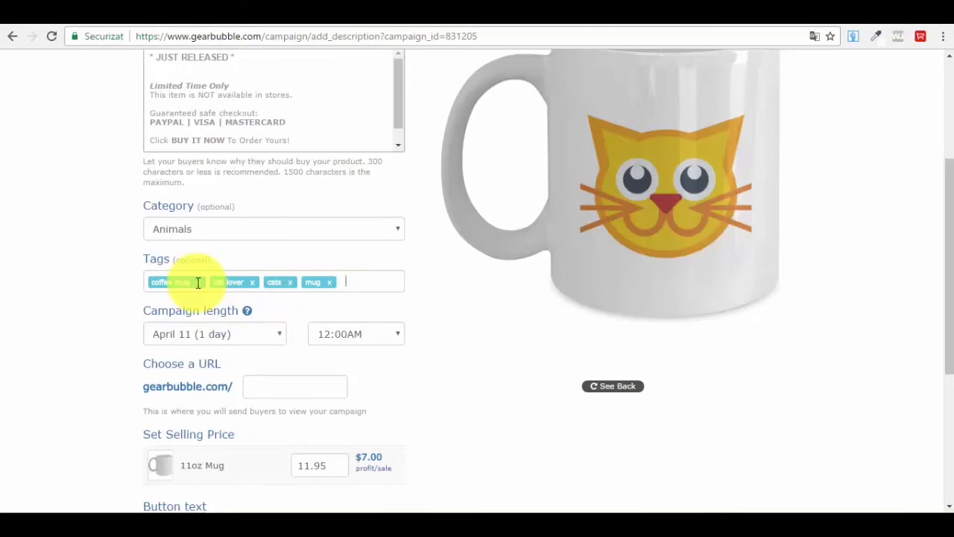
pyautogui.write('ors')
pyautogui.press('Return')
pyautogui.write('funny')
pyautogui.press('Return')
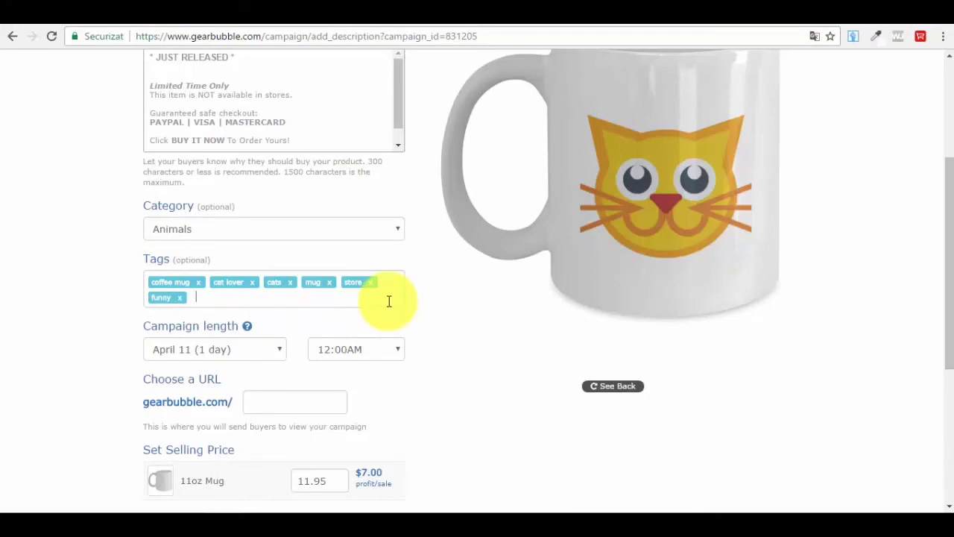
# - Set the campaign to end April 15 (5 days), keeping the 12:00AM end time
pyautogui.scroll(-2, 388, 300)
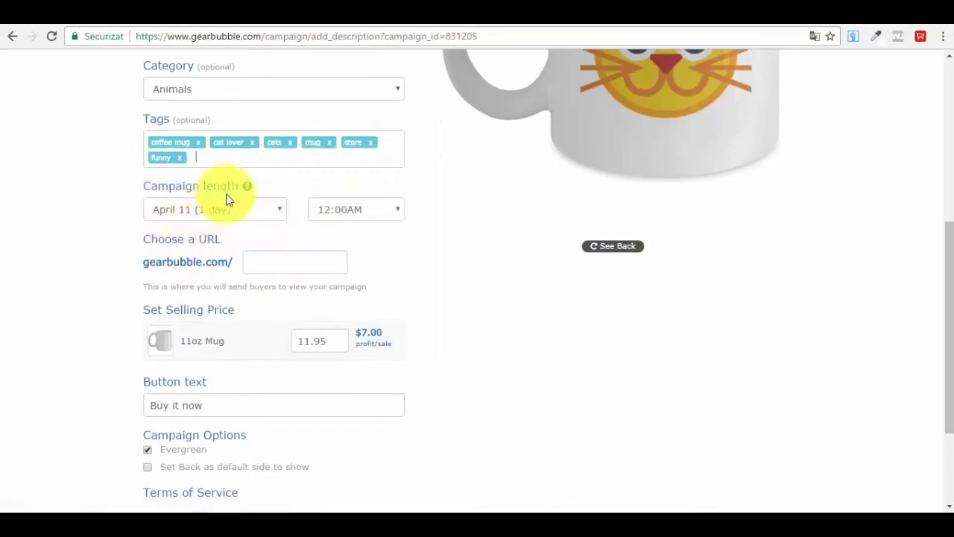
pyautogui.click(241, 212)
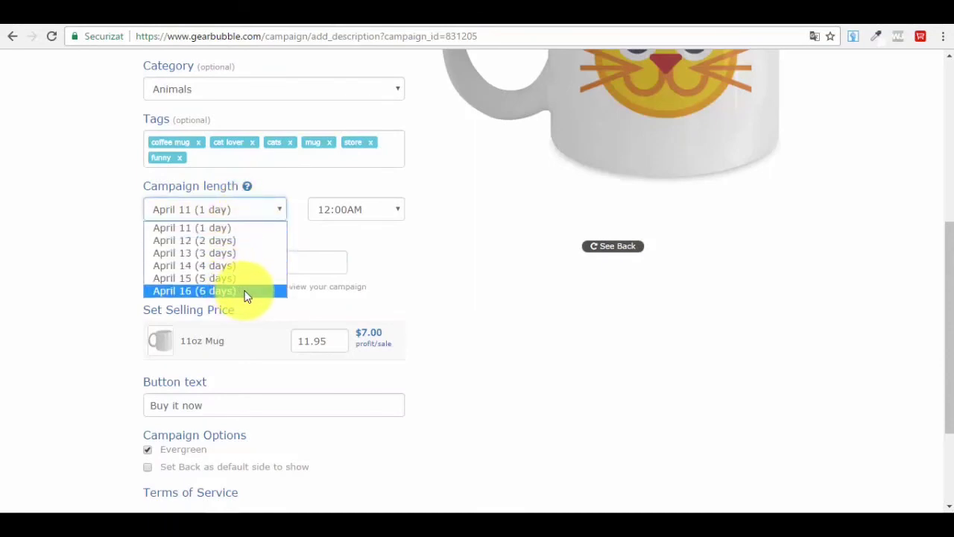
pyautogui.click(247, 296)
pyautogui.click(231, 213)
pyautogui.click(220, 278)
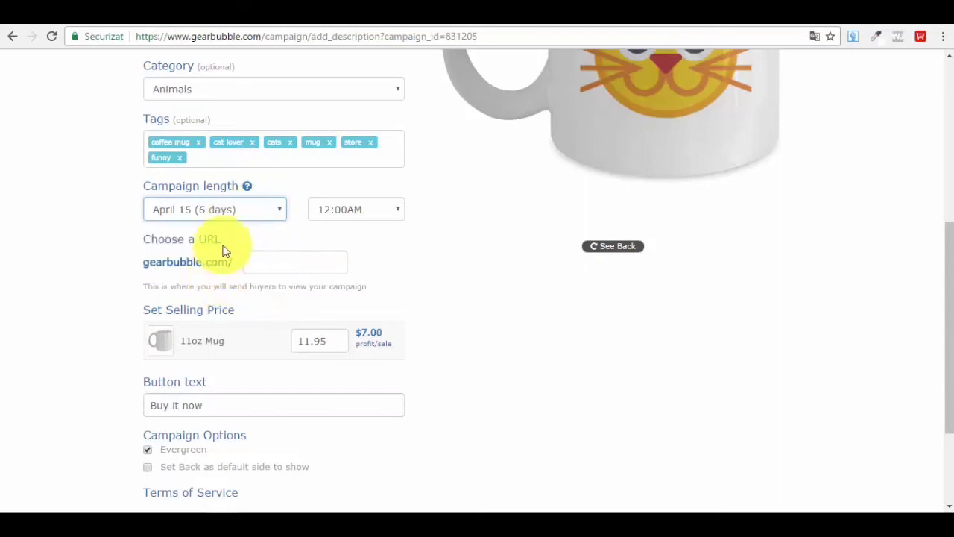
pyautogui.click(353, 209)
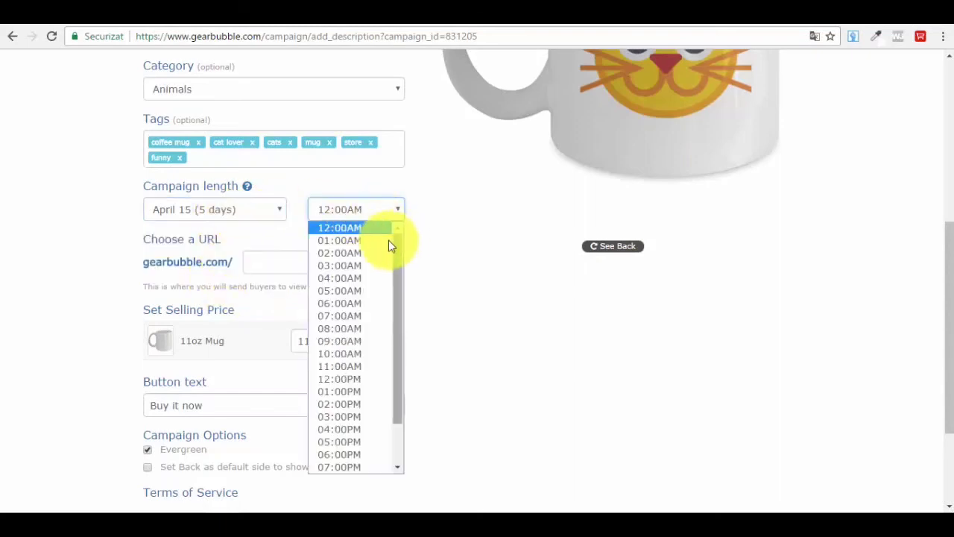
pyautogui.click(522, 309)
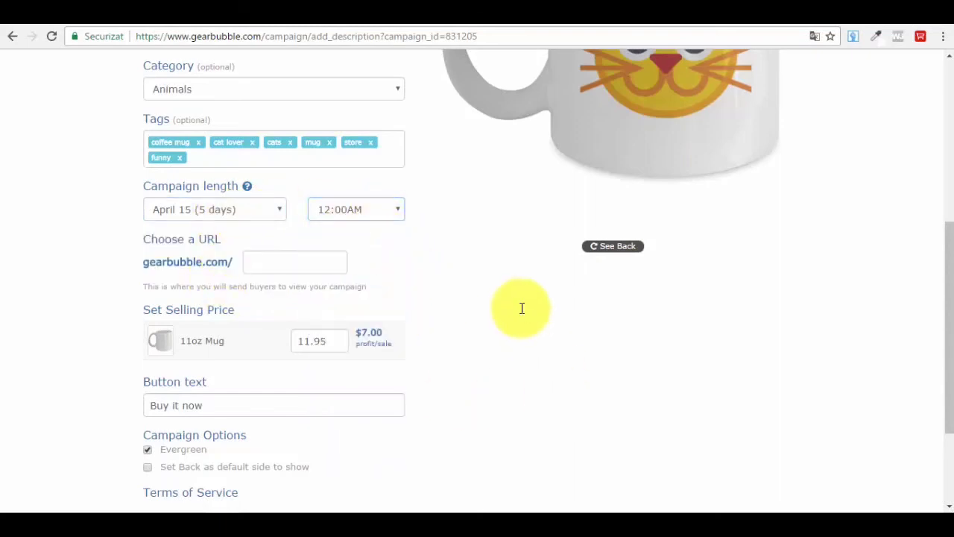
# - Set the custom campaign URL to gearbubble.com/funnyat and review the remaining options
pyautogui.click(275, 257)
pyautogui.write('funn')
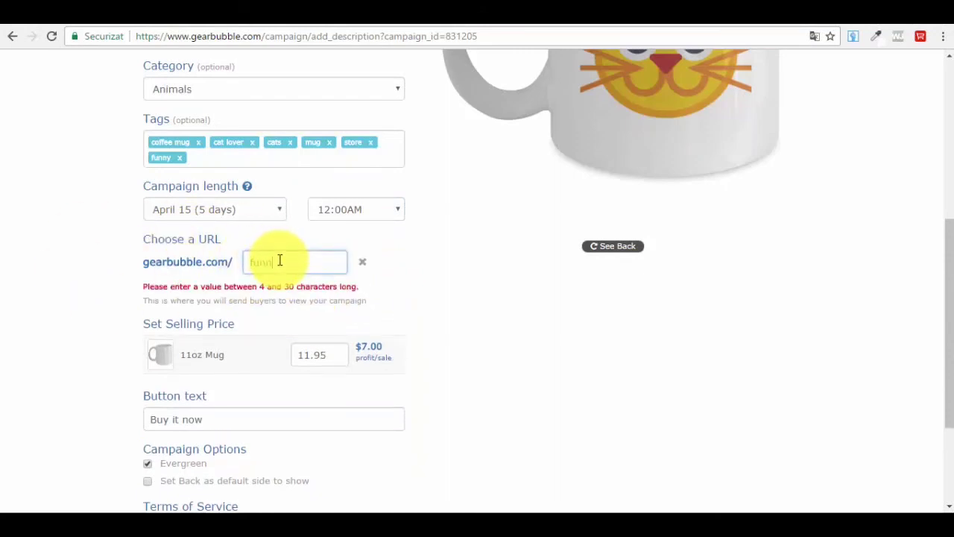
pyautogui.write('ycat')
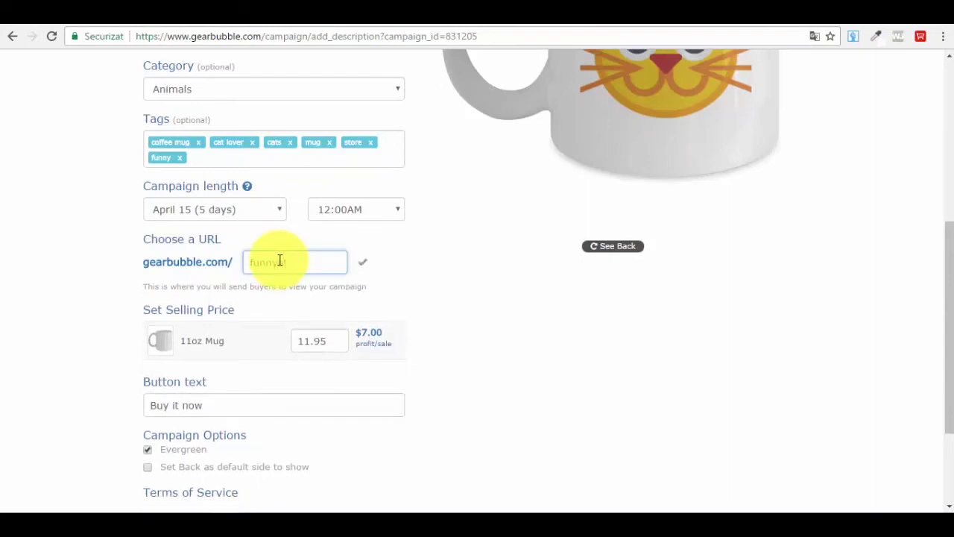
pyautogui.click(437, 304)
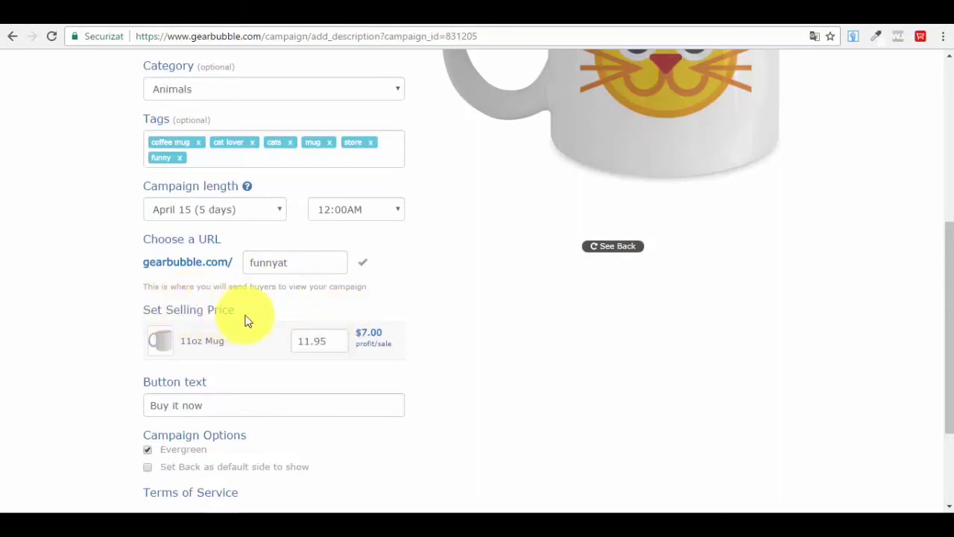
pyautogui.scroll(-1, 311, 334)
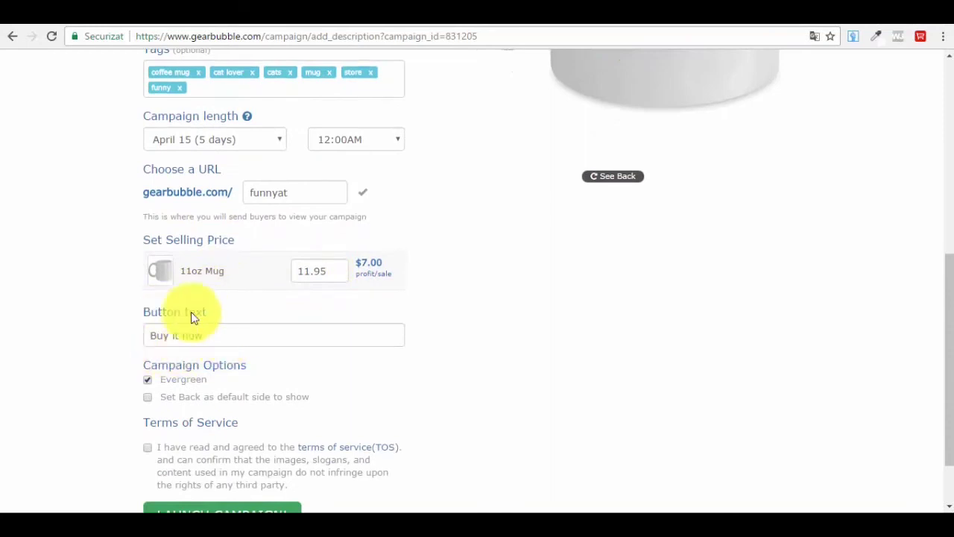
pyautogui.scroll(-1, 183, 335)
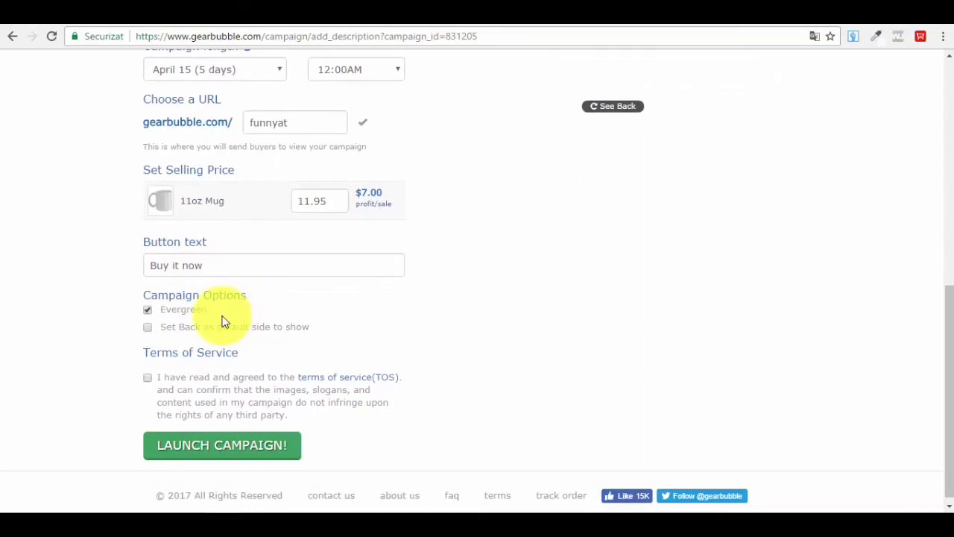
pyautogui.scroll(2, 226, 317)
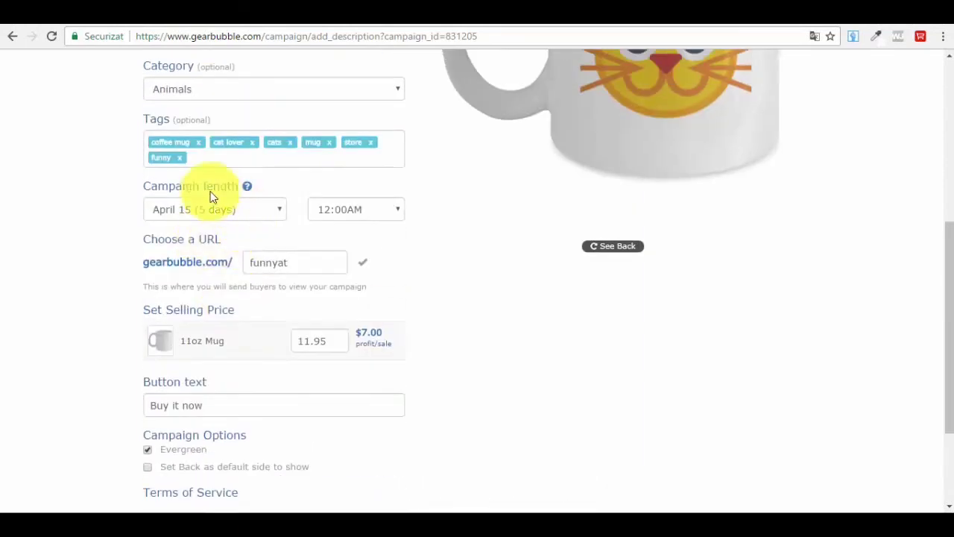
pyautogui.scroll(-2, 194, 215)
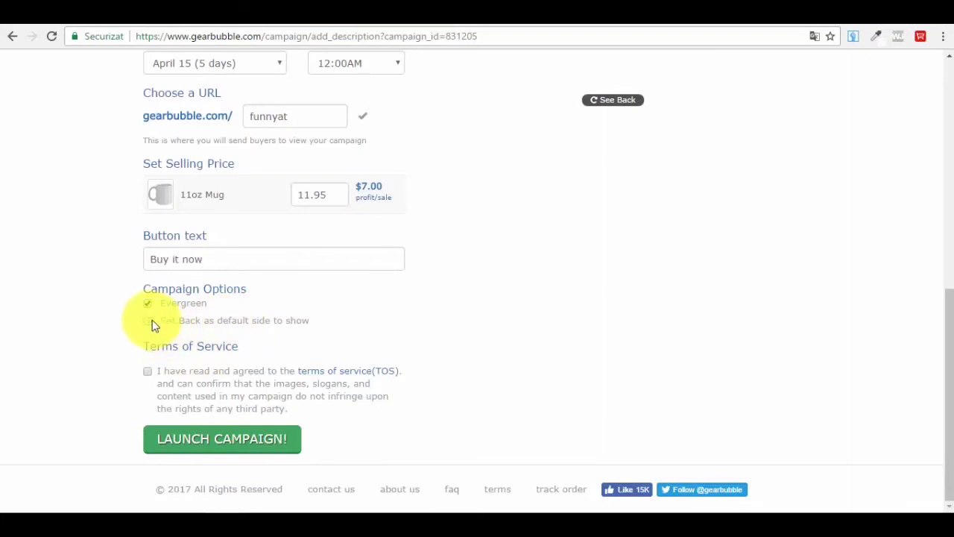
pyautogui.scroll(1, 101, 421)
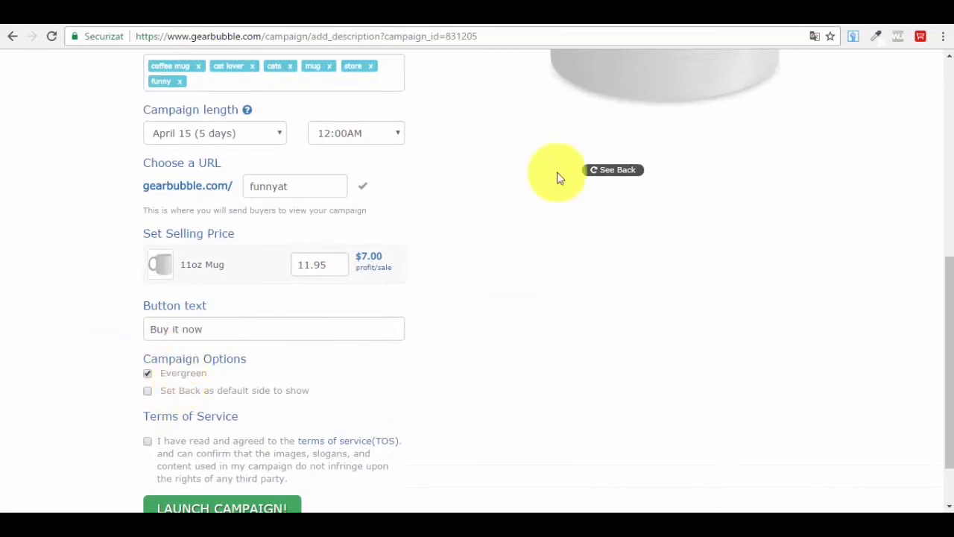
pyautogui.scroll(-1, 159, 382)
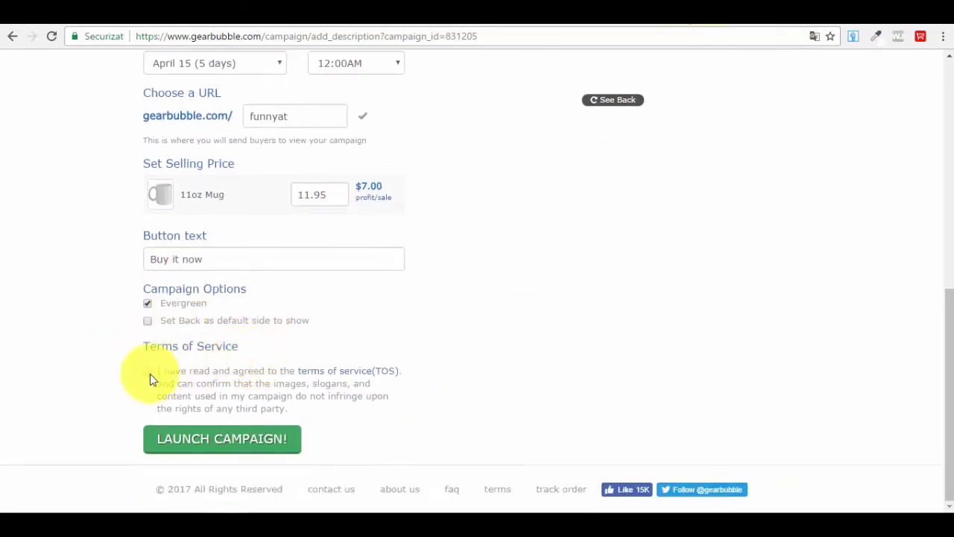
# - Accept the Terms of Service and launch the campaign
pyautogui.click(146, 371)
pyautogui.scroll(1, 249, 215)
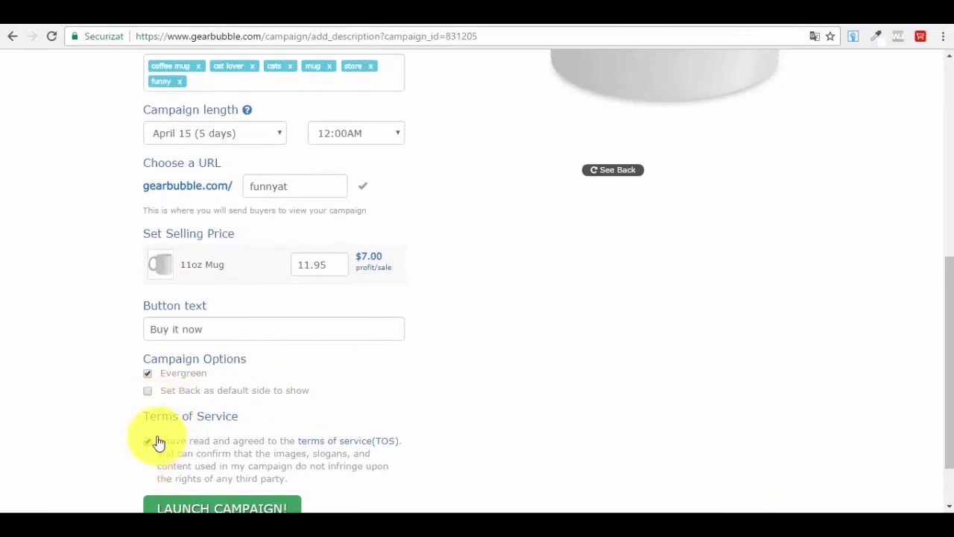
pyautogui.scroll(6, 305, 443)
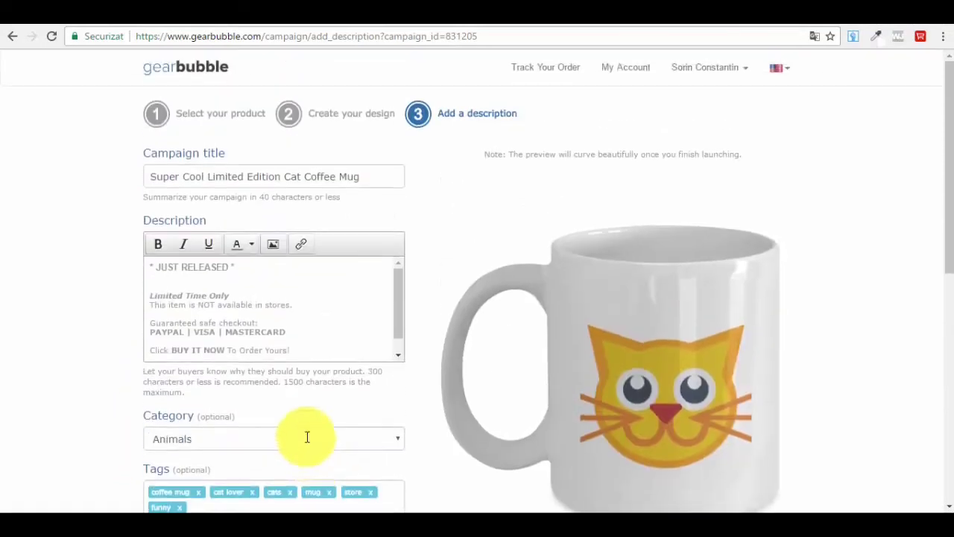
pyautogui.scroll(-5, 469, 333)
pyautogui.scroll(5, 467, 330)
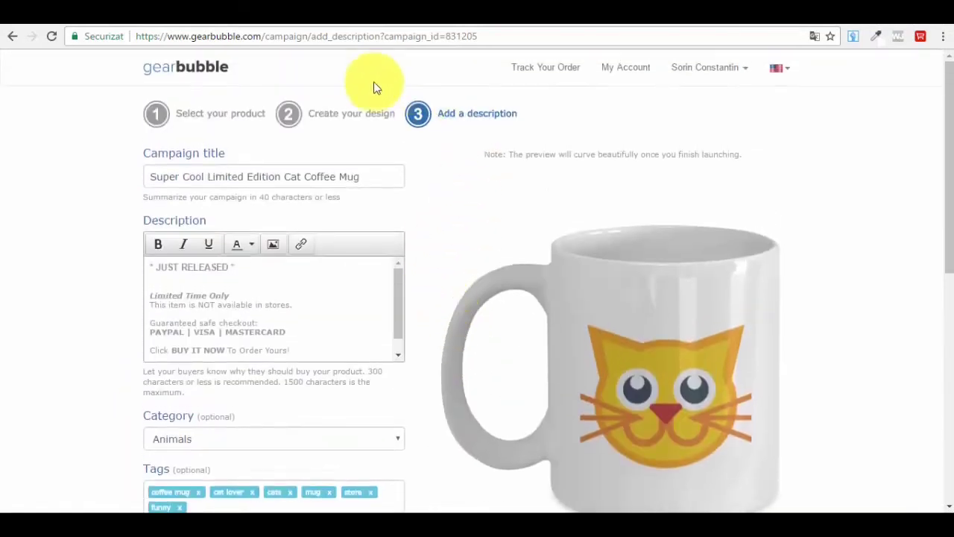
pyautogui.scroll(-3, 439, 299)
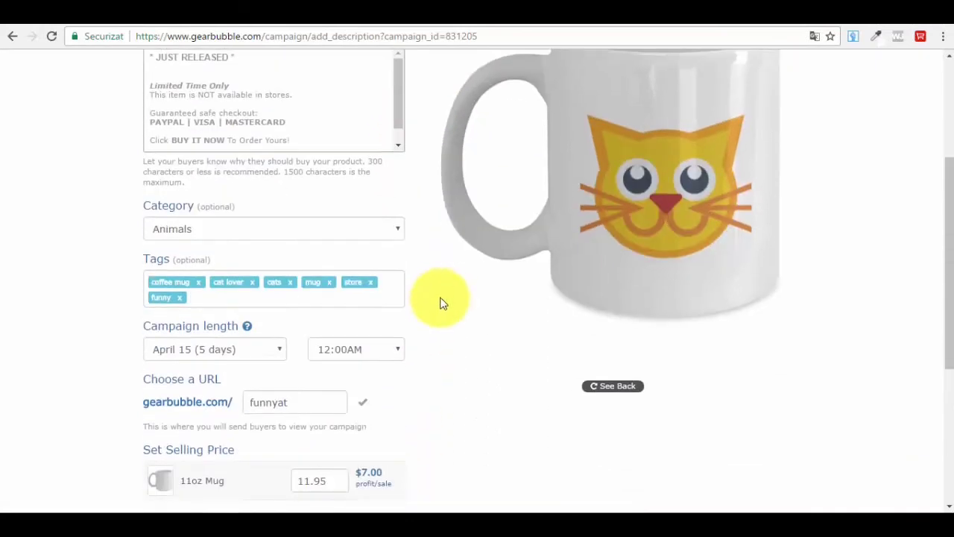
pyautogui.scroll(3, 466, 283)
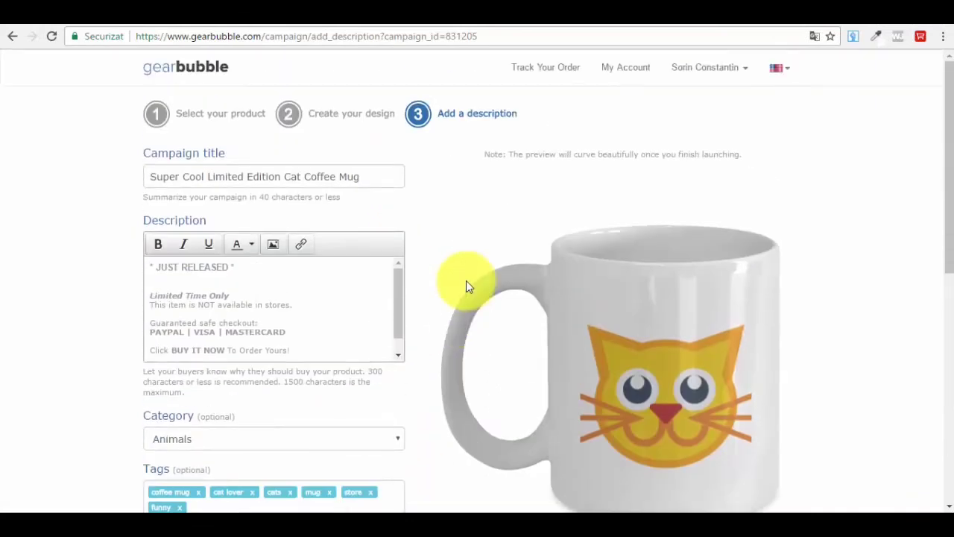
pyautogui.scroll(-7, 466, 281)
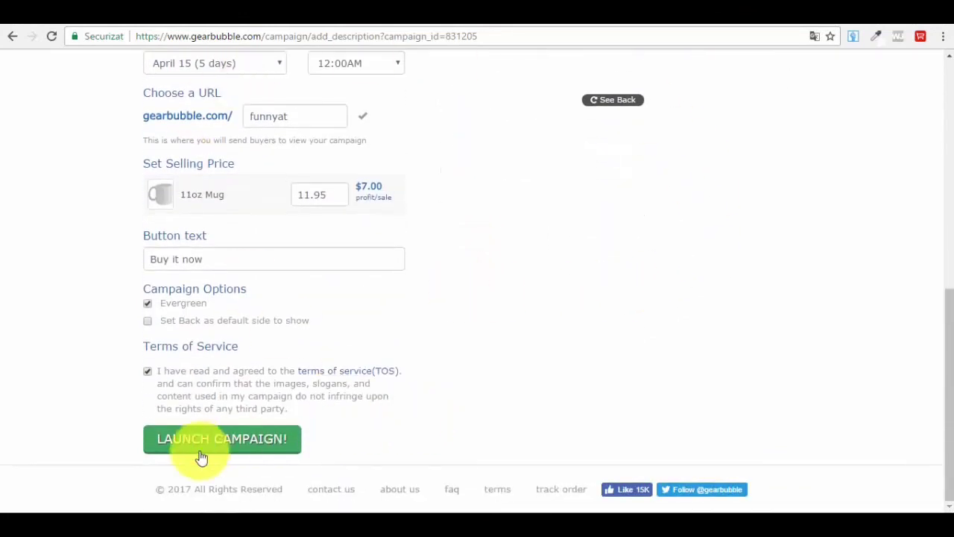
pyautogui.click(215, 450)
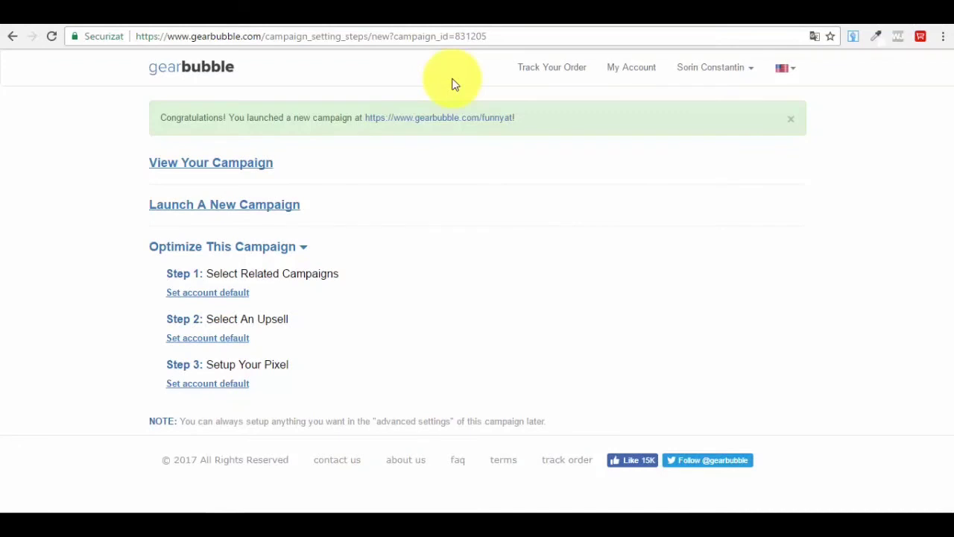
# - Open the live gearbubble.com/funnyat page showing the cat-face mug at $11.95
pyautogui.click(495, 120)
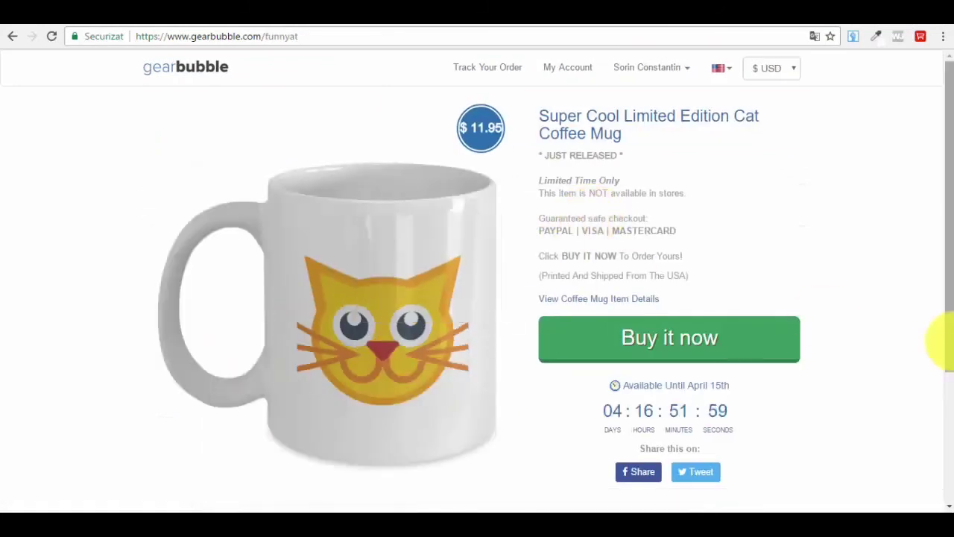
pyautogui.scroll(-2, 877, 349)
pyautogui.scroll(2, 869, 336)
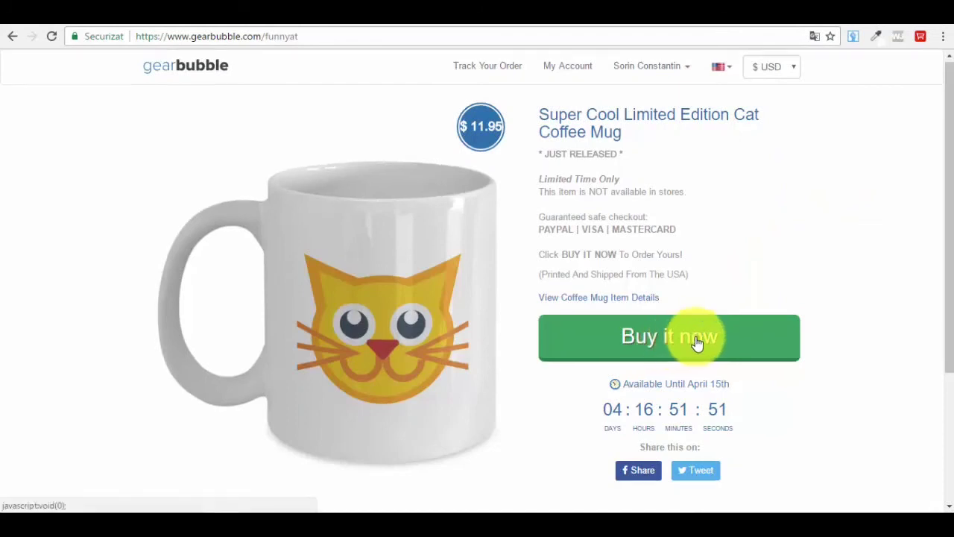
pyautogui.scroll(-1, 671, 340)
pyautogui.scroll(1, 841, 202)
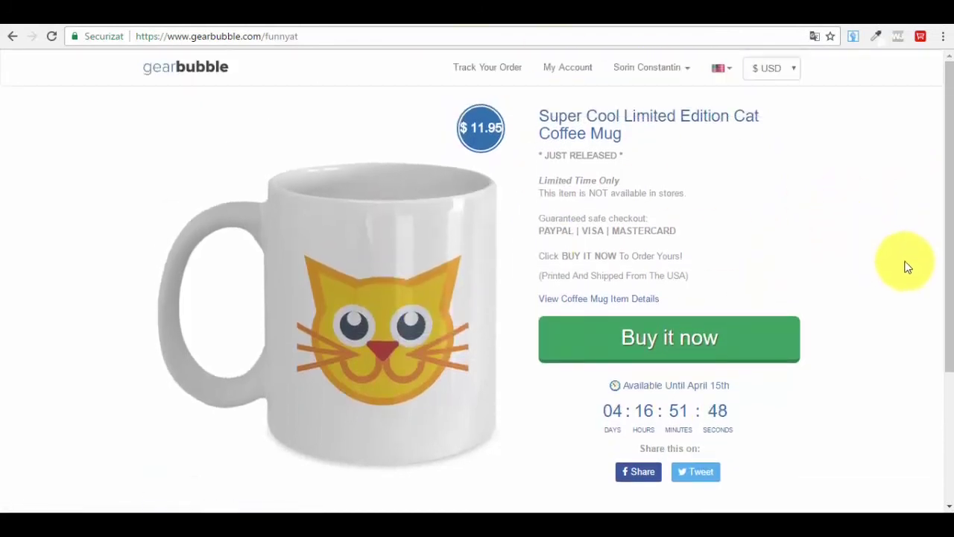
pyautogui.click(336, 34)
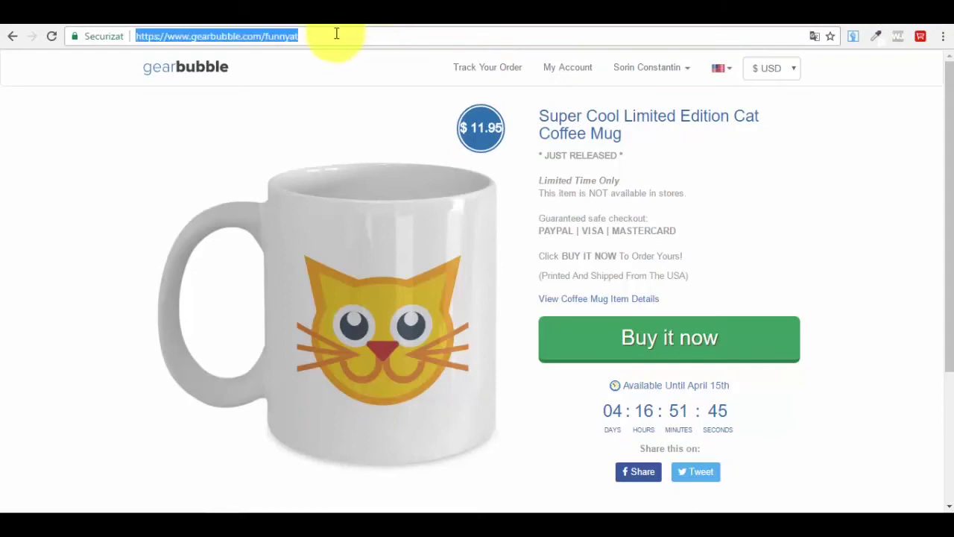
pyautogui.rightClick(337, 34)
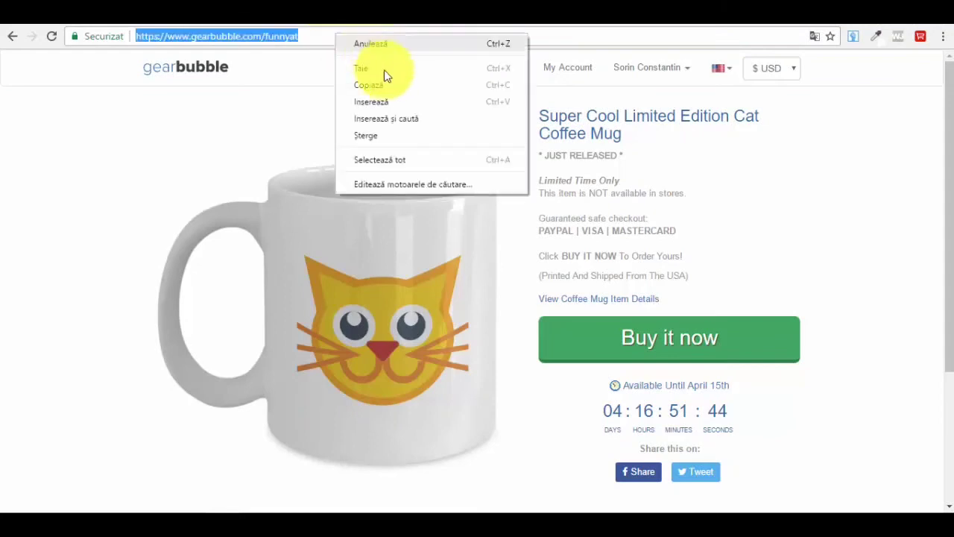
pyautogui.click(280, 51)
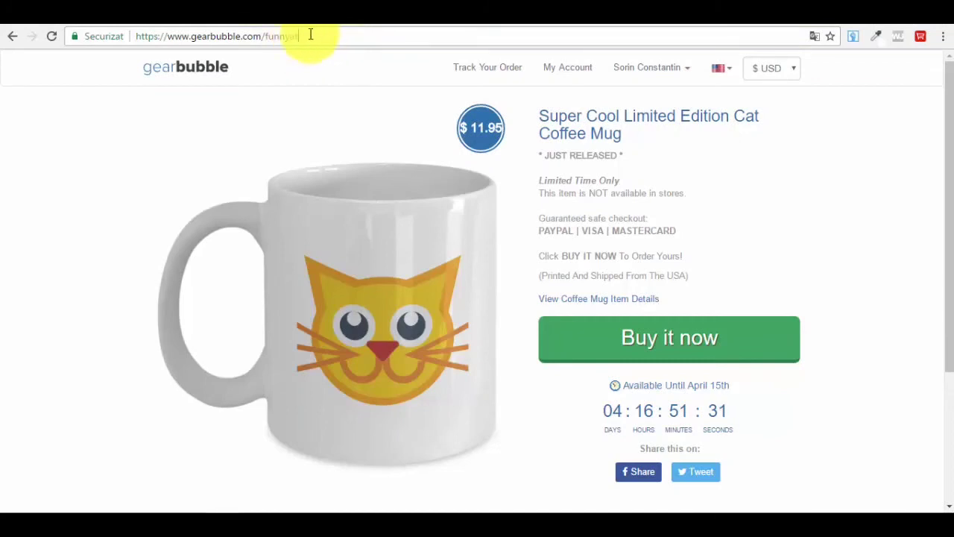
pyautogui.hotkey('ctrl', 'a')
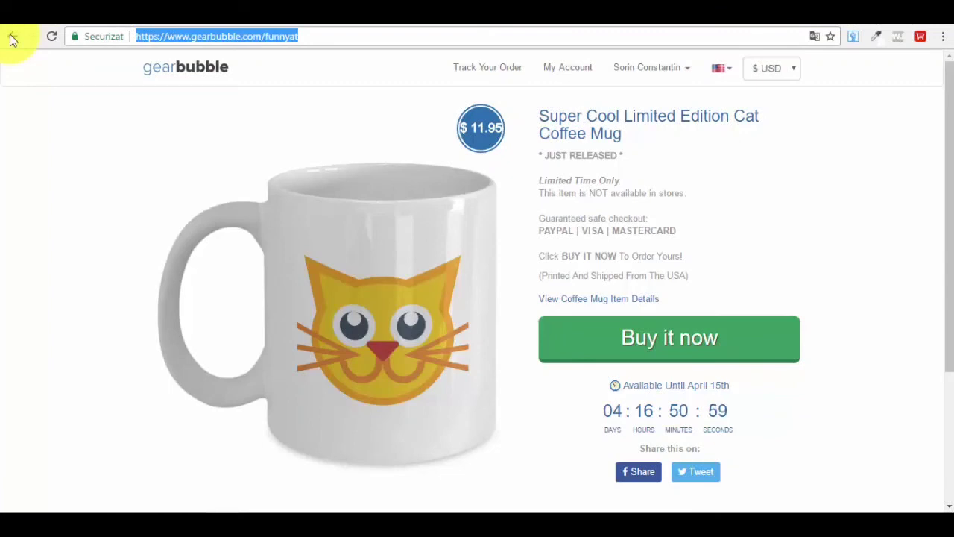
# - Return to the launch confirmation page and begin typing in the address bar
pyautogui.click(12, 37)
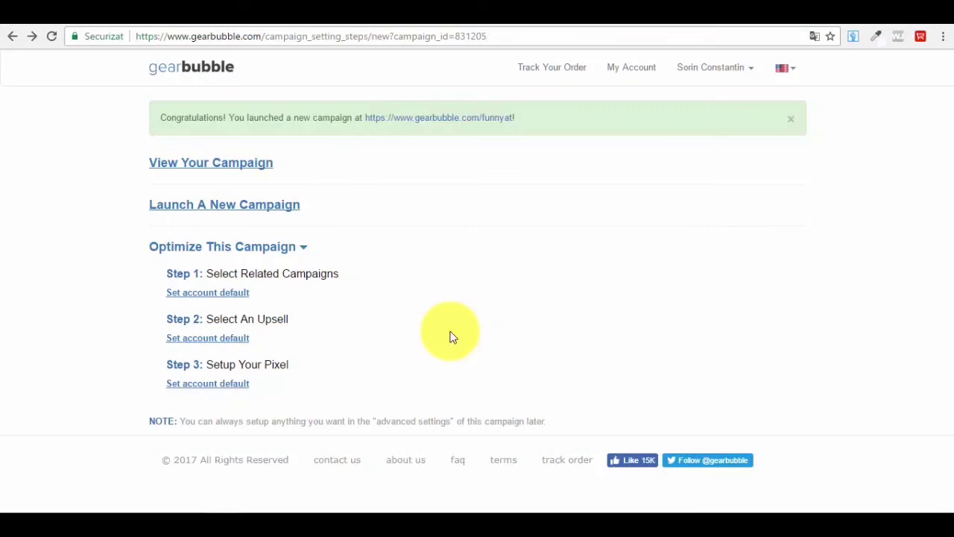
pyautogui.write('9')
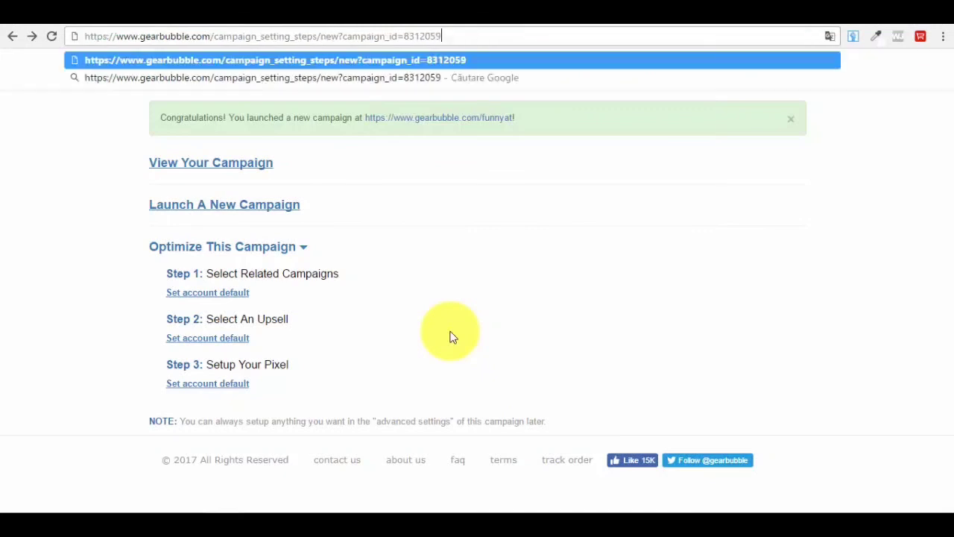
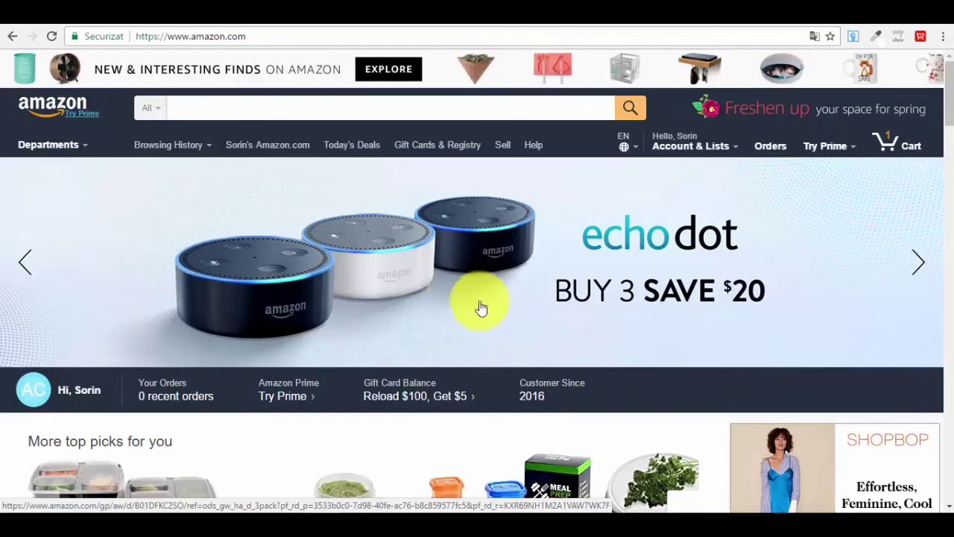
# - Open the Meal Prep Haven container product page from the Amazon listings
pyautogui.scroll(-1, 481, 306)
pyautogui.scroll(-3, 488, 211)
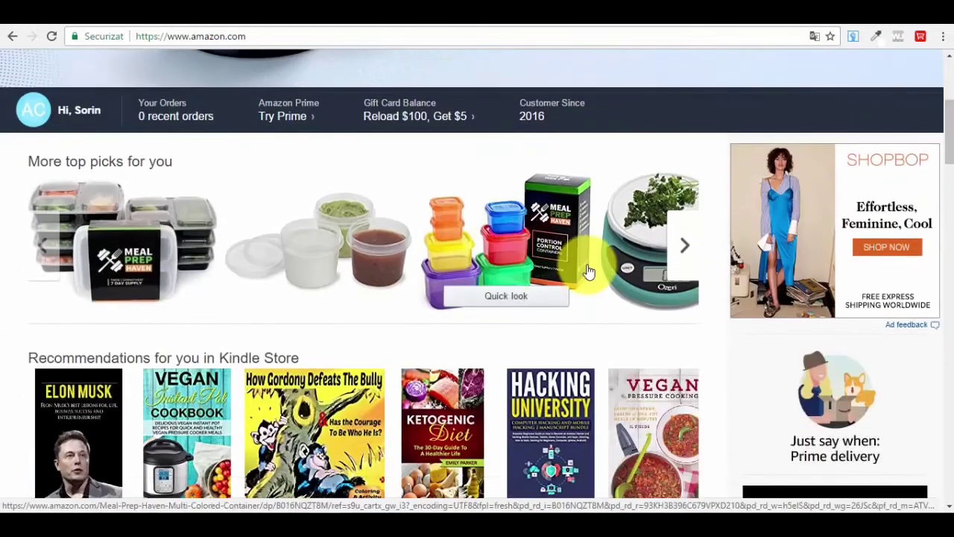
pyautogui.click(518, 241)
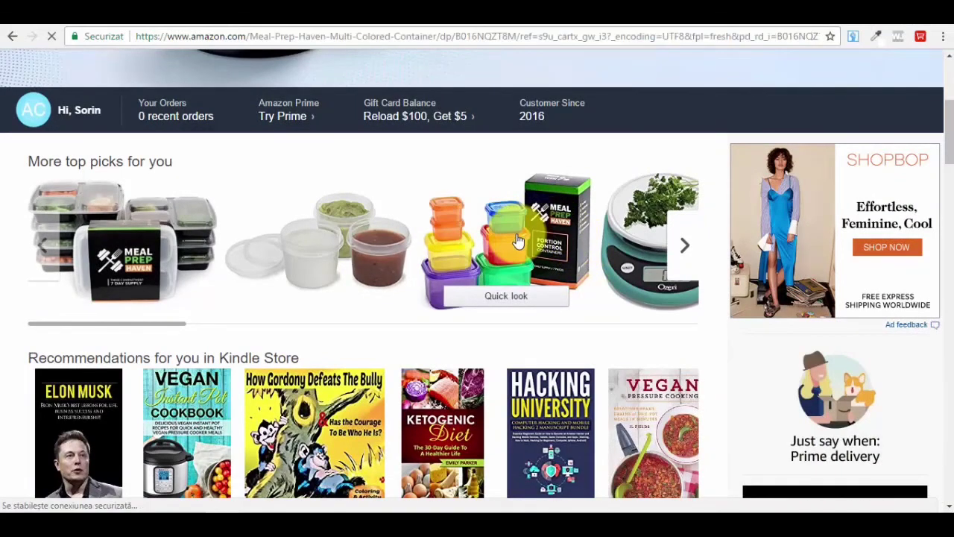
# - Bring up Amazon's full department directory and place the cursor in the search box
pyautogui.scroll(-3, 564, 288)
pyautogui.scroll(3, 589, 306)
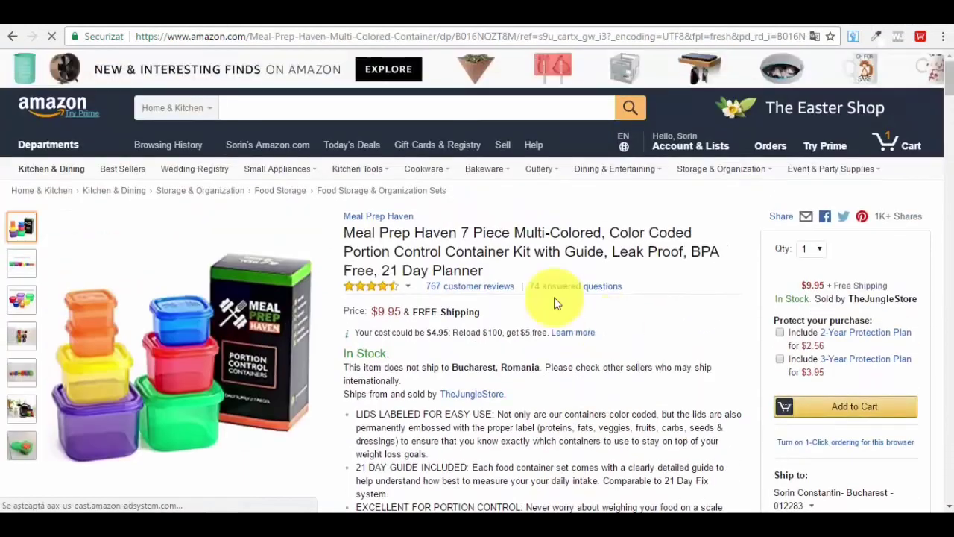
pyautogui.click(49, 145)
pyautogui.click(213, 111)
# - Search Amazon for 'mugs' and scroll through the results
pyautogui.write('mugs')
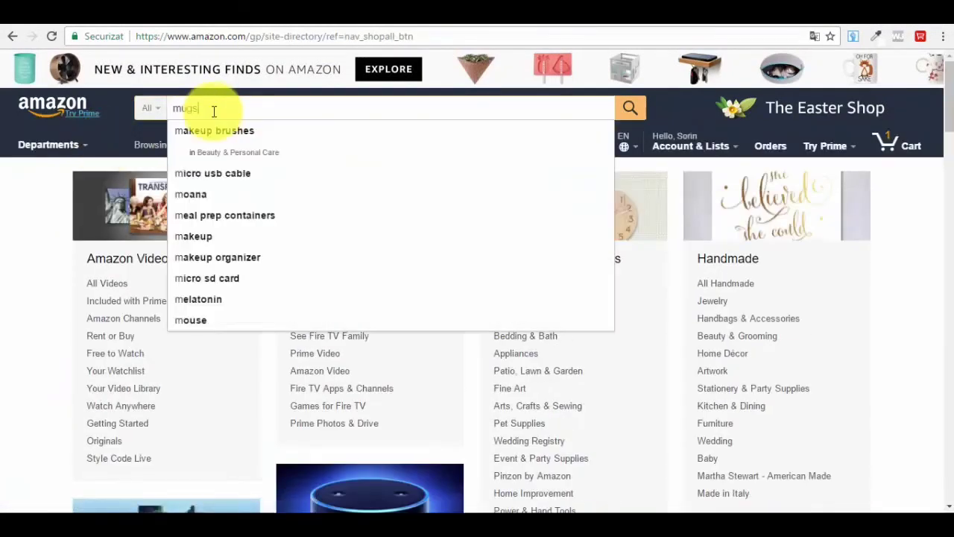
pyautogui.press('Return')
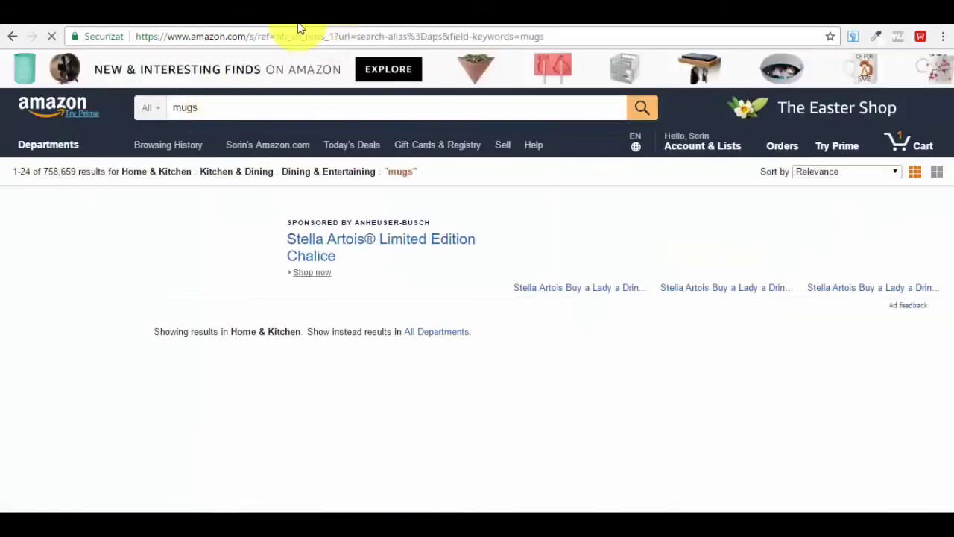
pyautogui.scroll(-4, 402, 133)
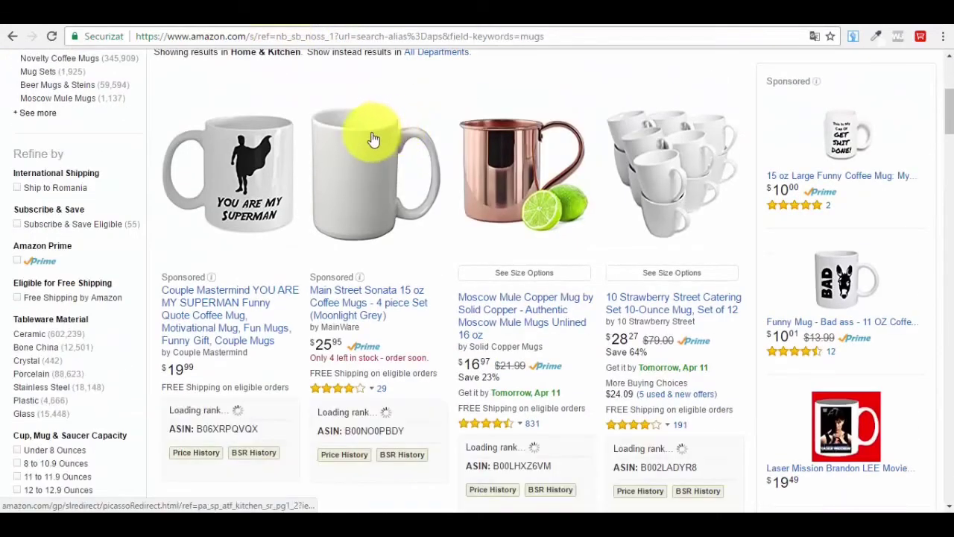
pyautogui.scroll(-3, 377, 127)
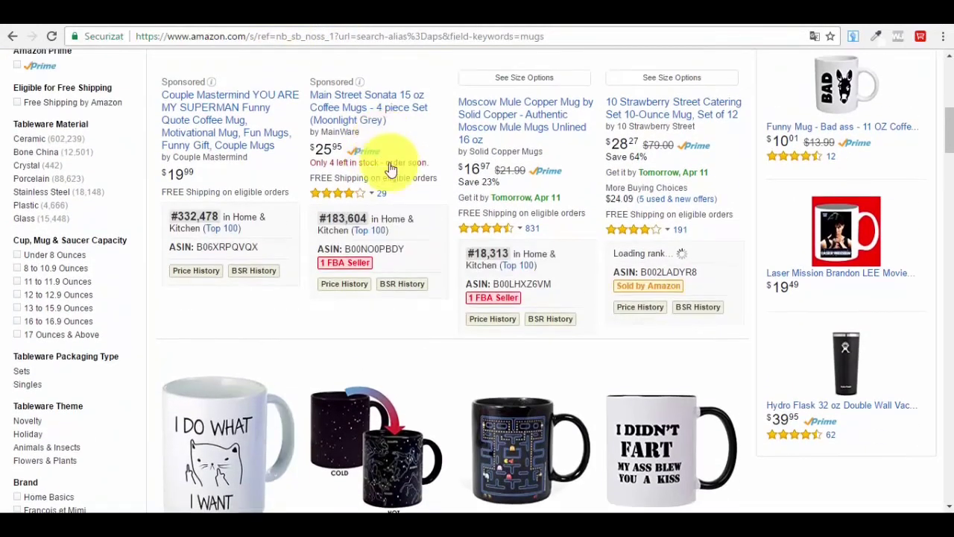
pyautogui.scroll(3, 390, 167)
pyautogui.scroll(-1, 324, 305)
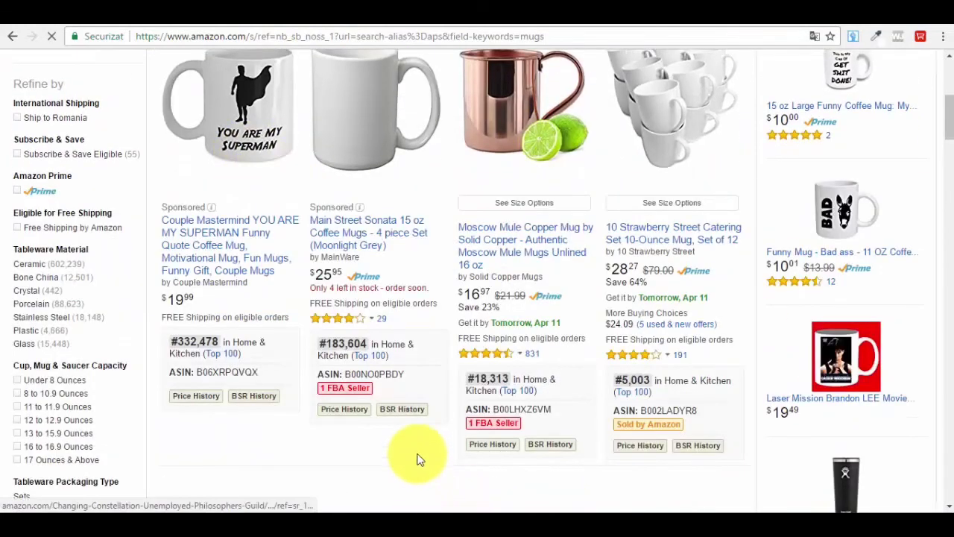
pyautogui.scroll(-1, 420, 462)
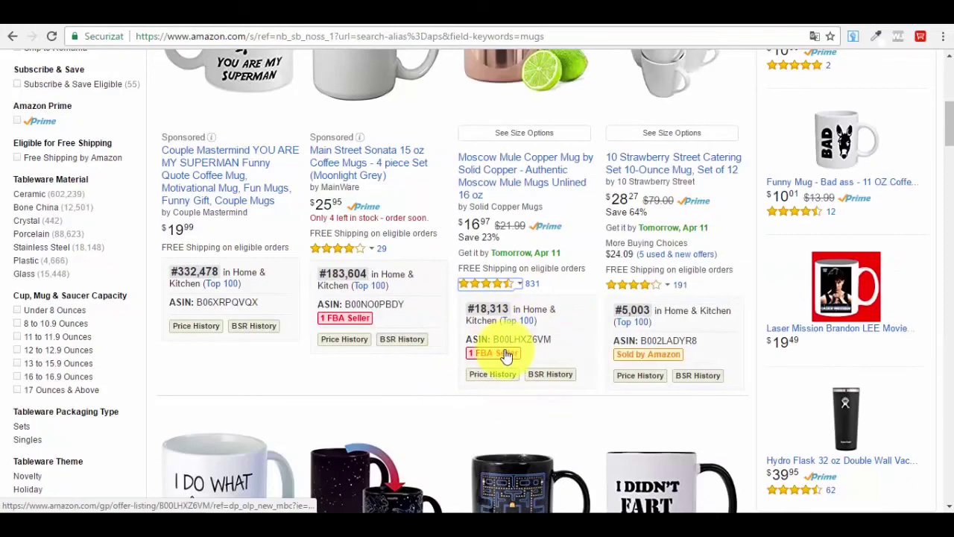
# - Review the Price History details, sales ranks and ASINs of the mug listings
pyautogui.scroll(-5, 505, 352)
pyautogui.moveTo(498, 386)
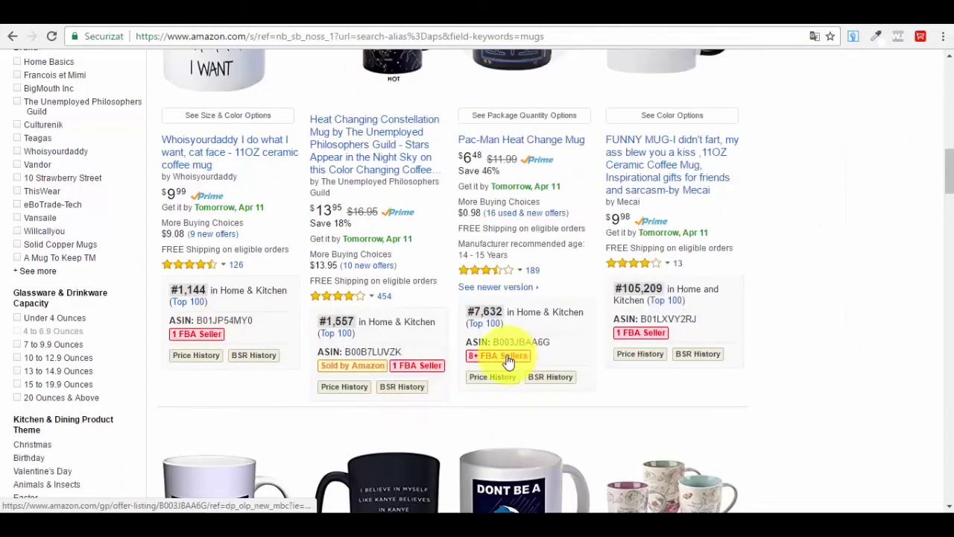
pyautogui.moveTo(528, 365)
pyautogui.scroll(3, 550, 223)
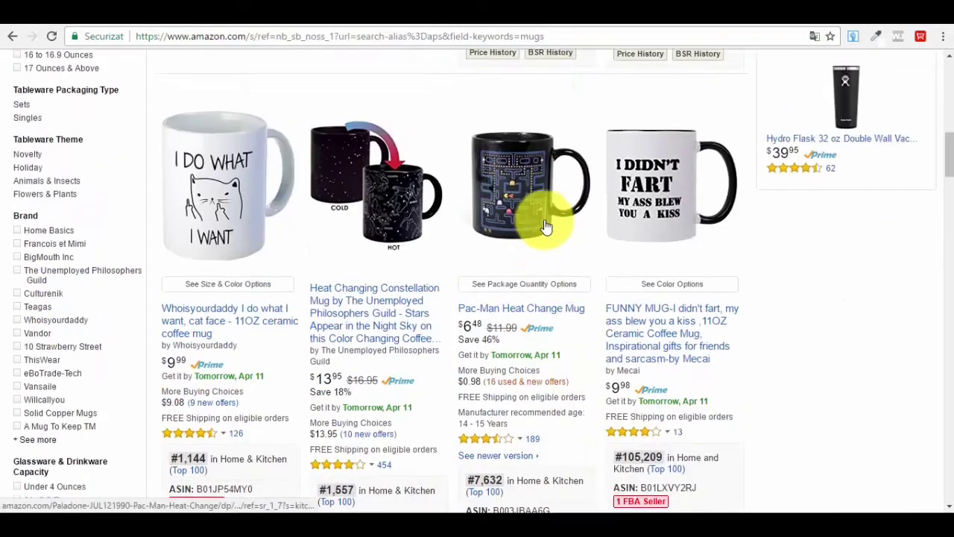
pyautogui.scroll(-5, 531, 256)
pyautogui.scroll(2, 531, 257)
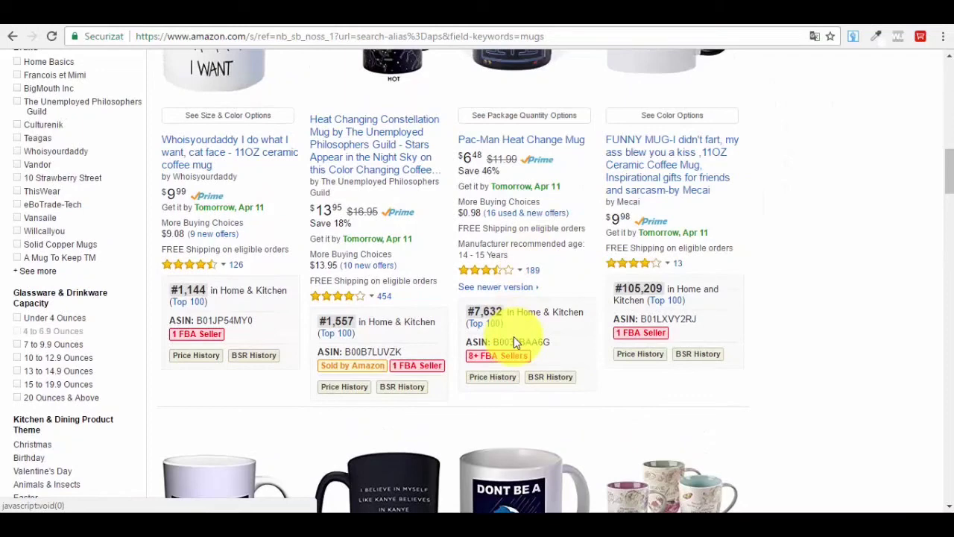
pyautogui.scroll(2, 514, 340)
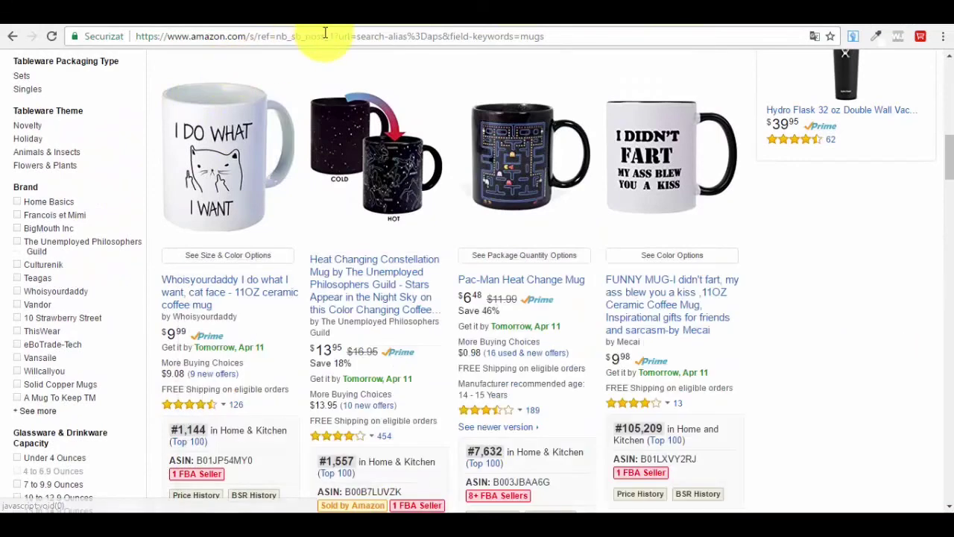
# - Go to Google and search for 'seller central' using the suggested query
pyautogui.click(325, 34)
pyautogui.write('google.ro')
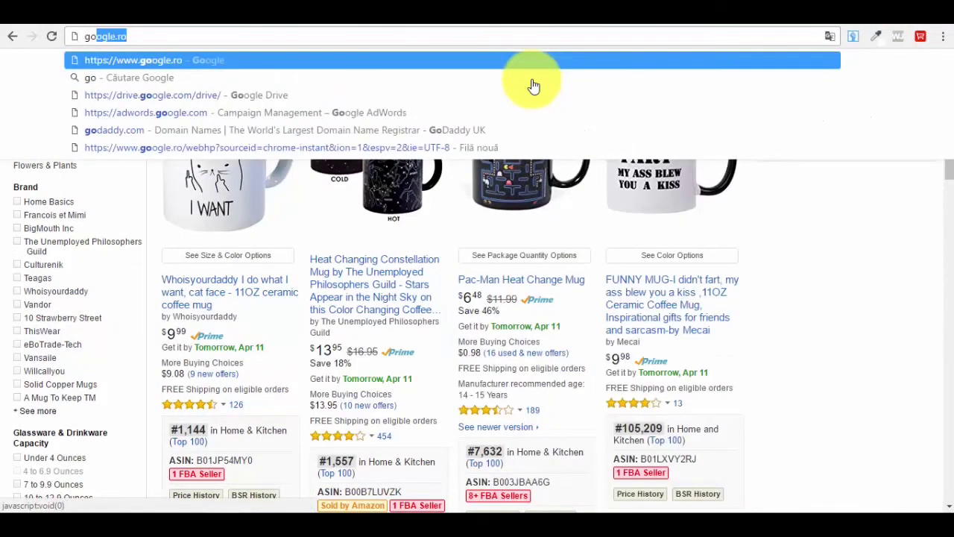
pyautogui.press('Return')
pyautogui.write('seller')
pyautogui.press('Down')
pyautogui.press('Return')
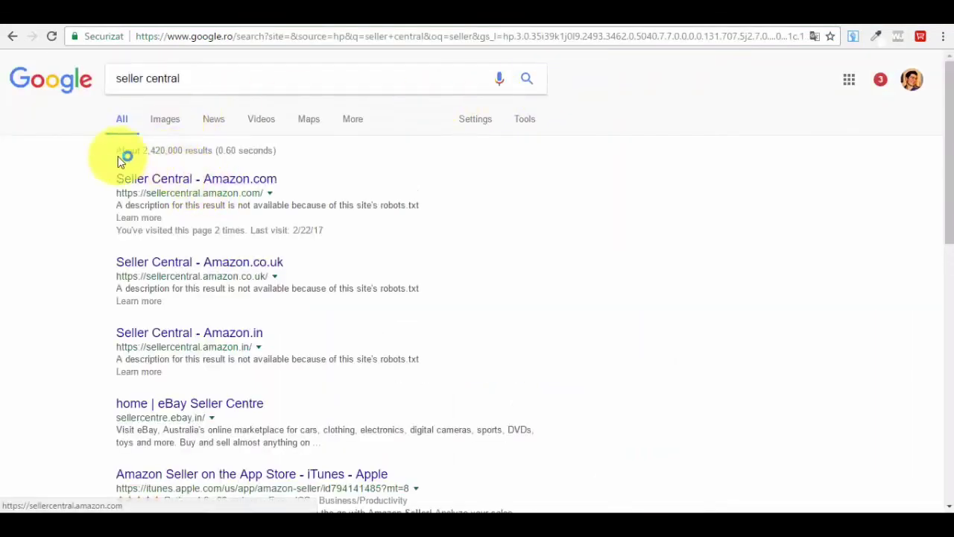
# - Open the Seller Central - Amazon.com sign-in page and focus the empty Password field
pyautogui.click(231, 183)
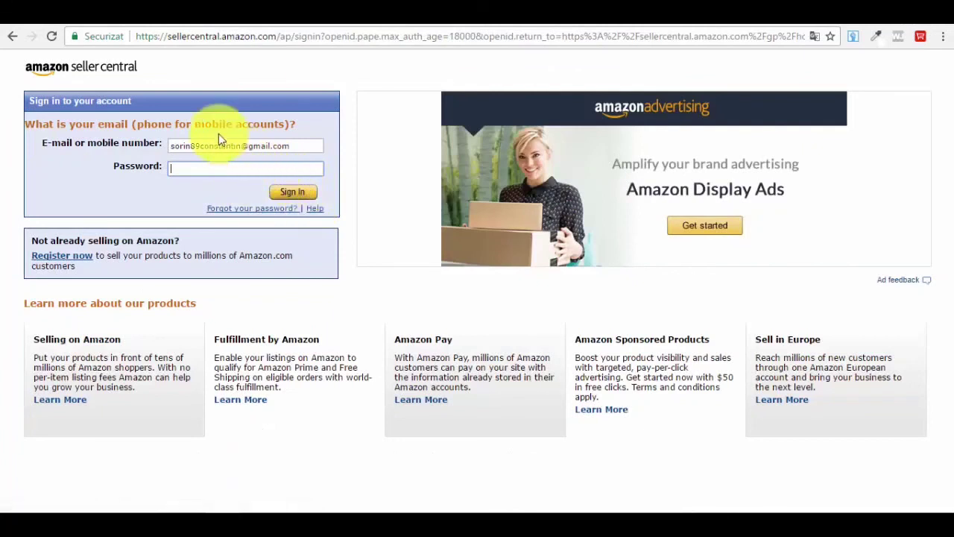
pyautogui.click(182, 165)
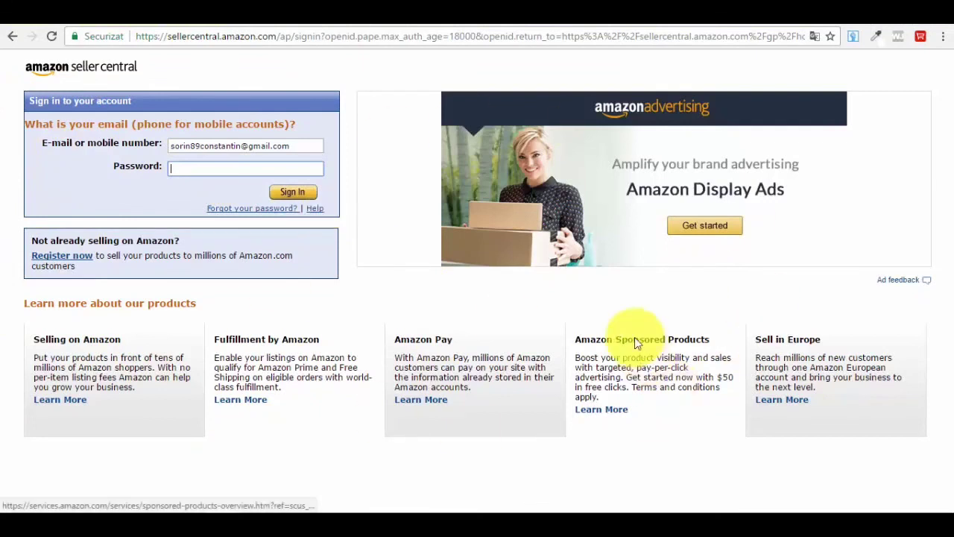
# - Switch from Seller Central to the eBay homepage, then on to the Etsy homepage
pyautogui.click(622, 18)
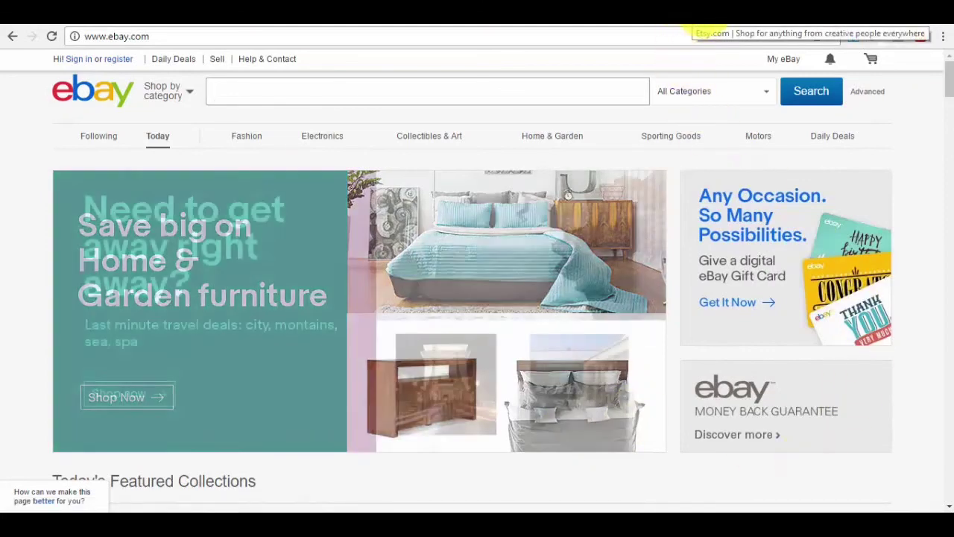
pyautogui.click(690, 26)
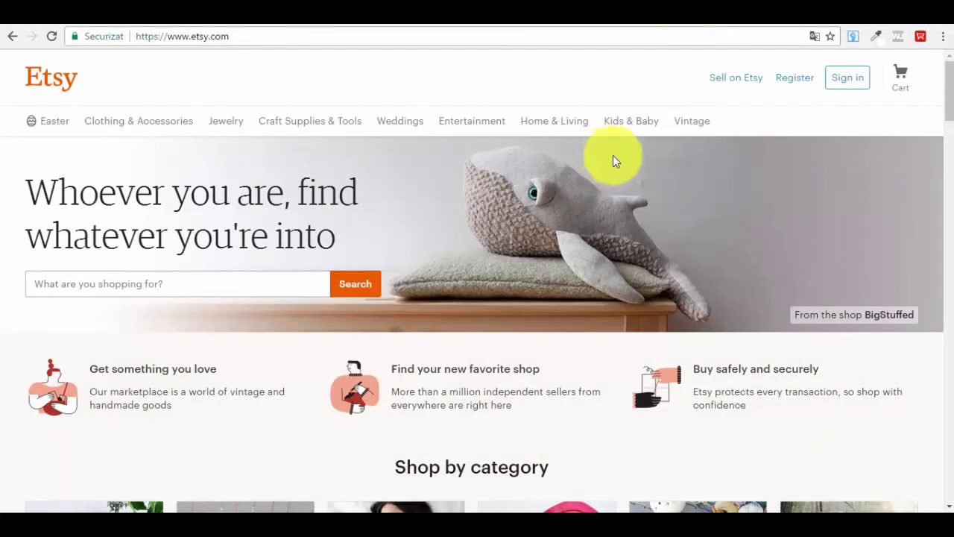
# - Browse to Etsy's Jewelry › Body Jewelry › Anklets category (22,938 items) and focus the search box
pyautogui.moveTo(222, 132)
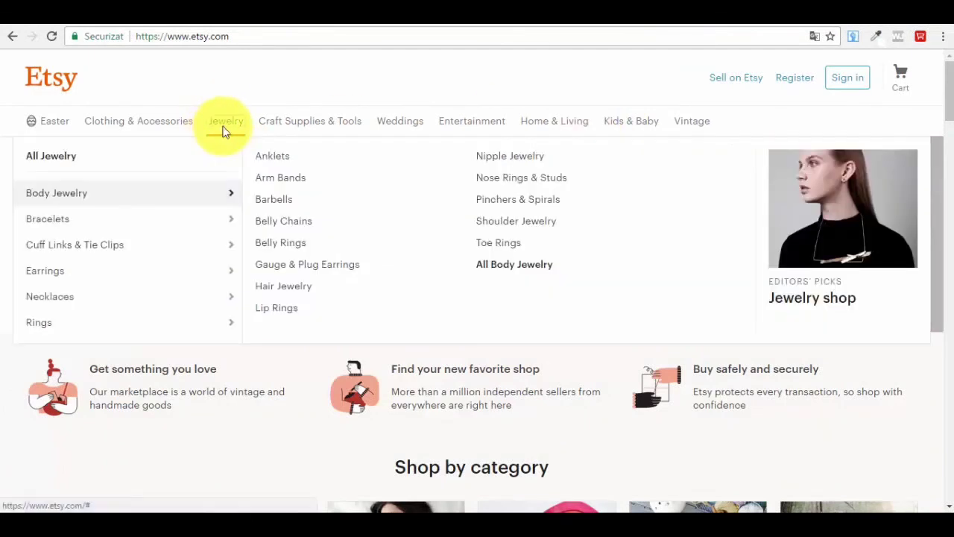
pyautogui.click(273, 160)
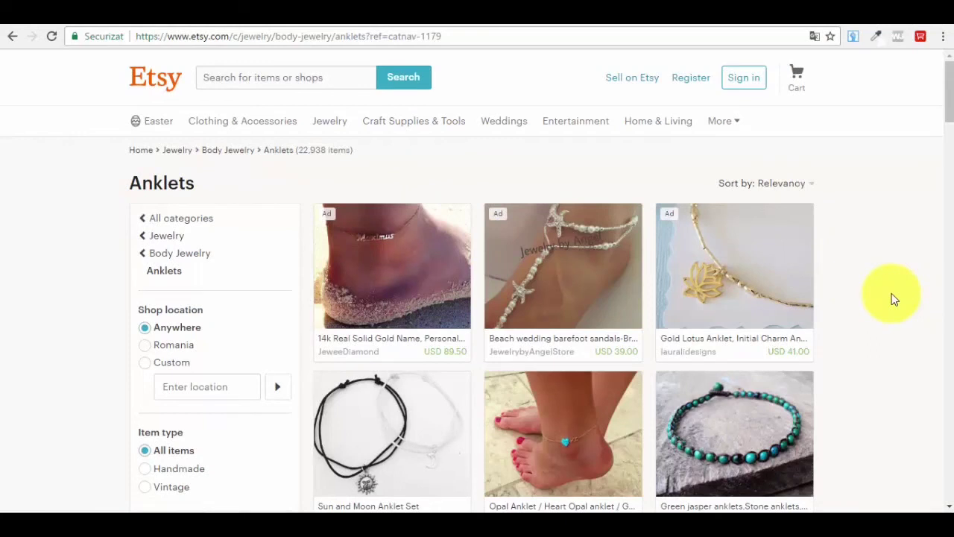
pyautogui.scroll(-3, 852, 292)
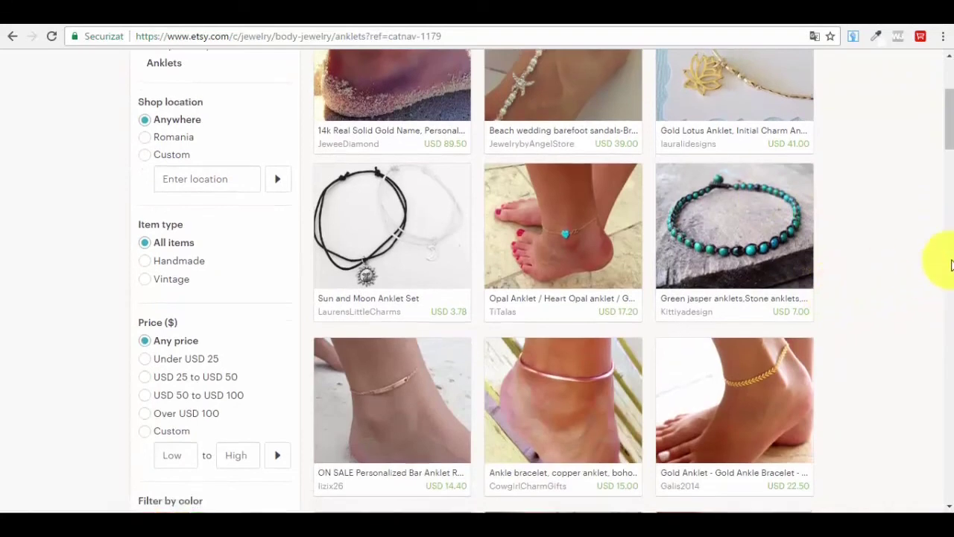
pyautogui.scroll(3, 932, 298)
pyautogui.click(286, 76)
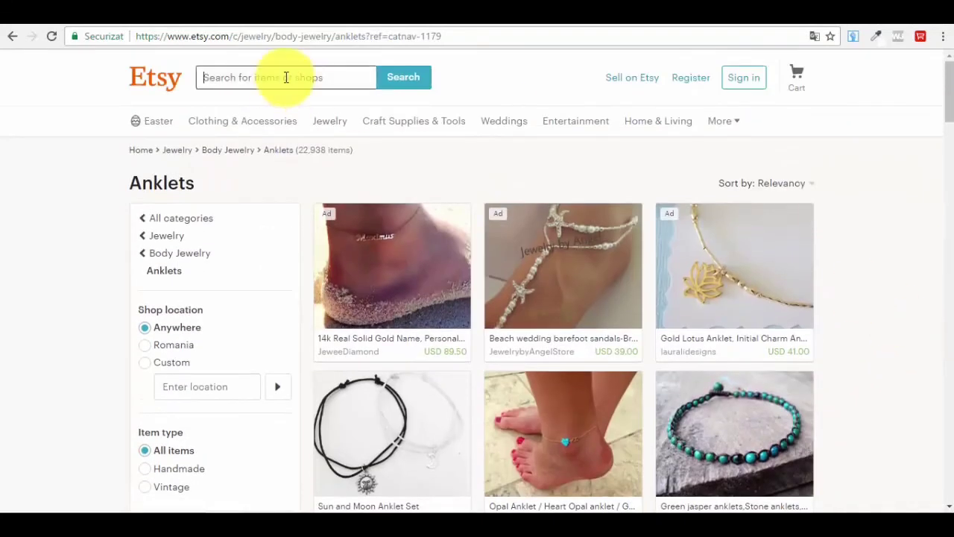
# - Search Etsy for 'coffee mug' via the suggestion after typing 'coffe'
pyautogui.write('coffe')
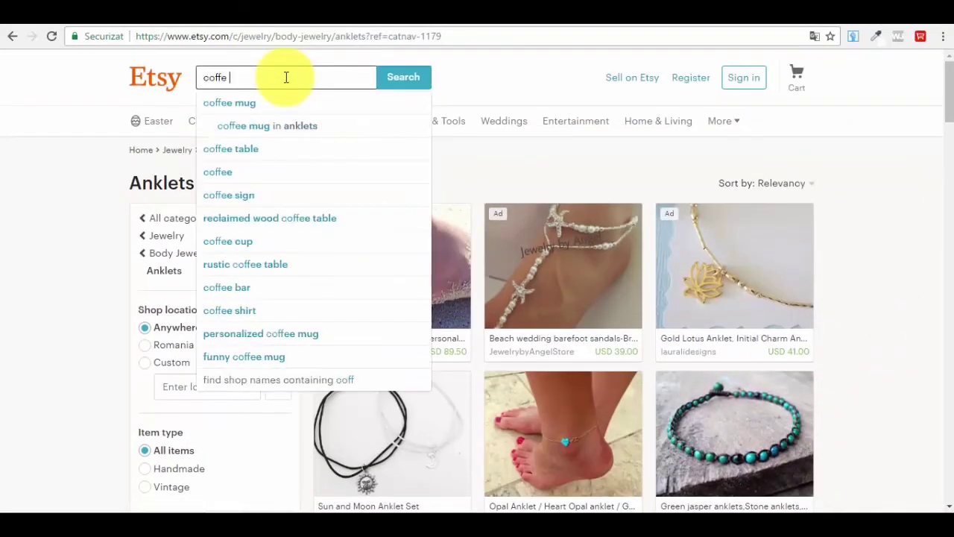
pyautogui.press('Down')
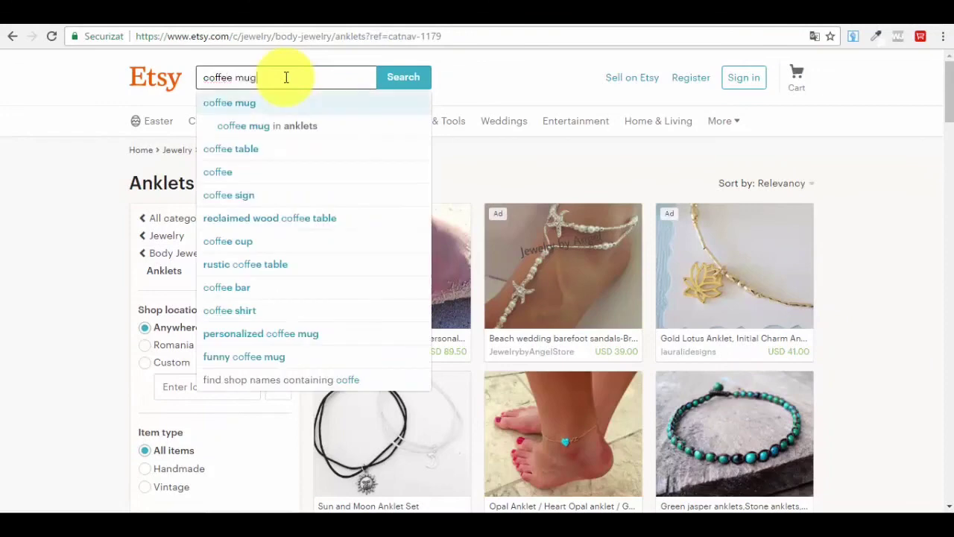
pyautogui.press('Return')
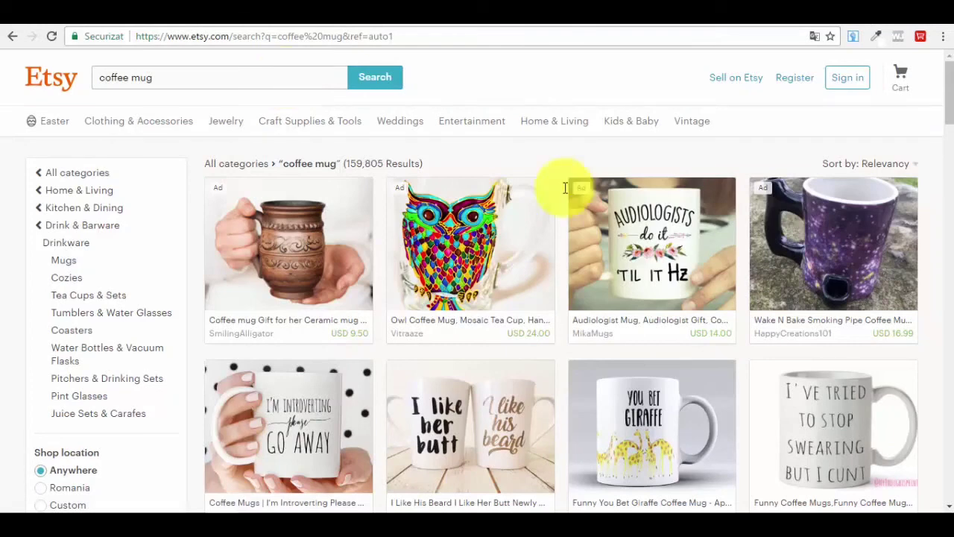
# - Scroll through the 159,805 Etsy coffee mug results, then switch to the Facebook Dress boutique page
pyautogui.scroll(-1, 641, 264)
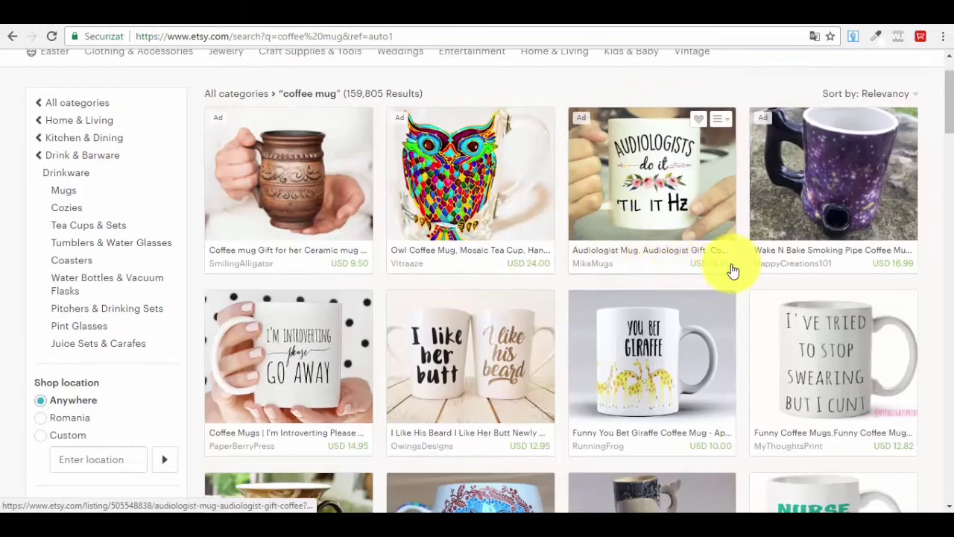
pyautogui.scroll(-1, 671, 265)
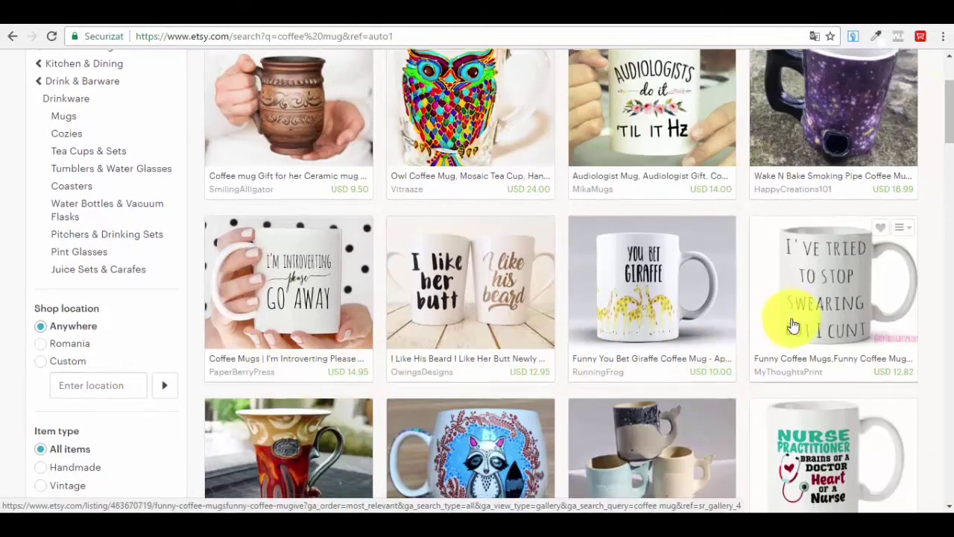
pyautogui.scroll(-3, 419, 251)
pyautogui.scroll(-3, 320, 298)
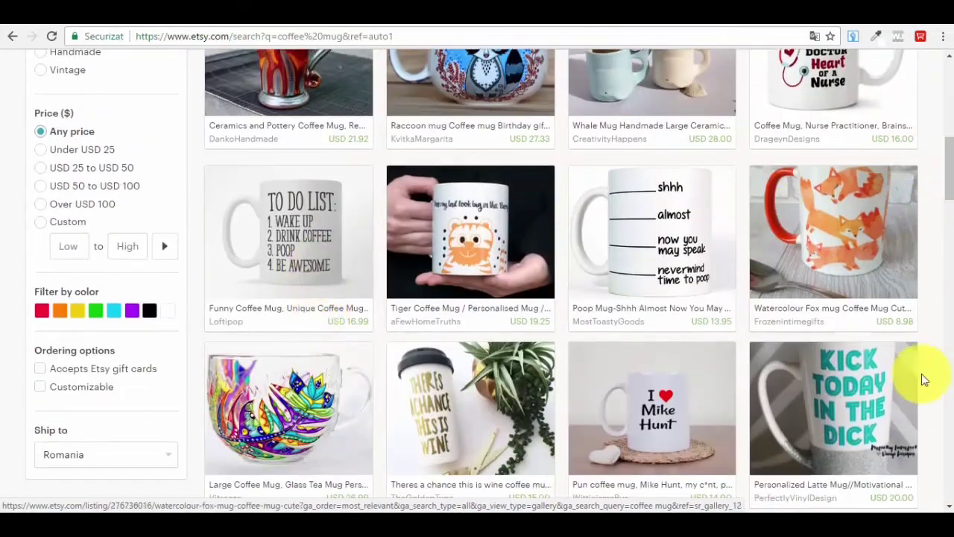
pyautogui.scroll(-3, 692, 271)
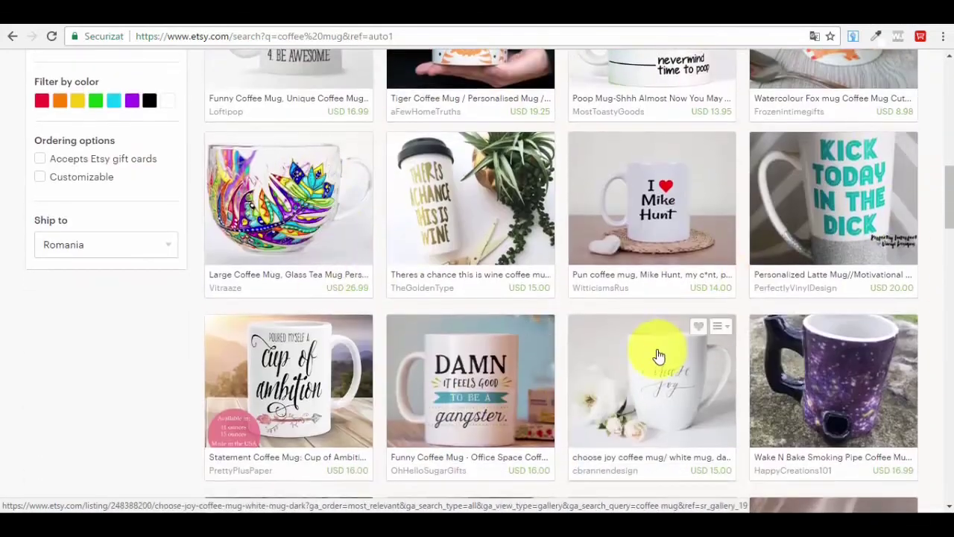
pyautogui.scroll(-1, 650, 334)
pyautogui.scroll(8, 650, 332)
pyautogui.scroll(4, 648, 325)
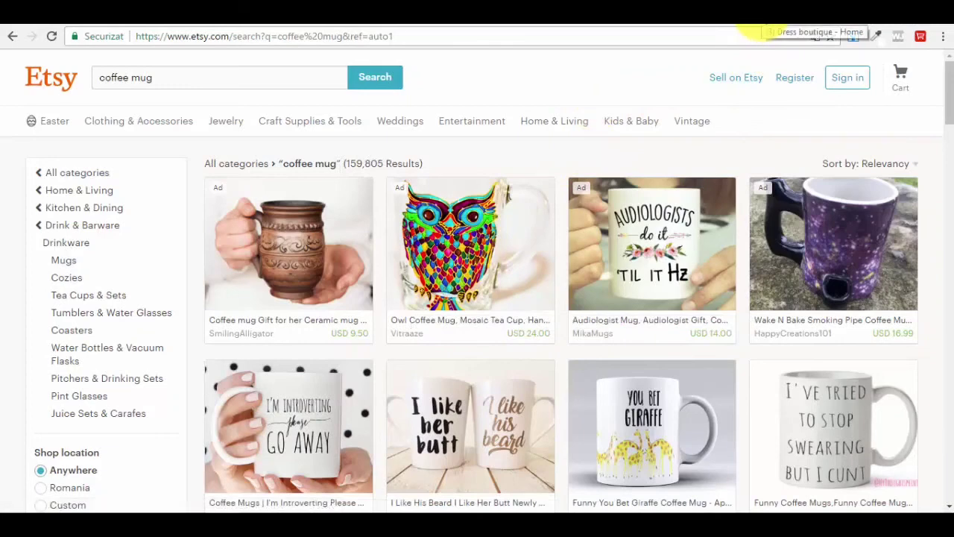
pyautogui.click(768, 29)
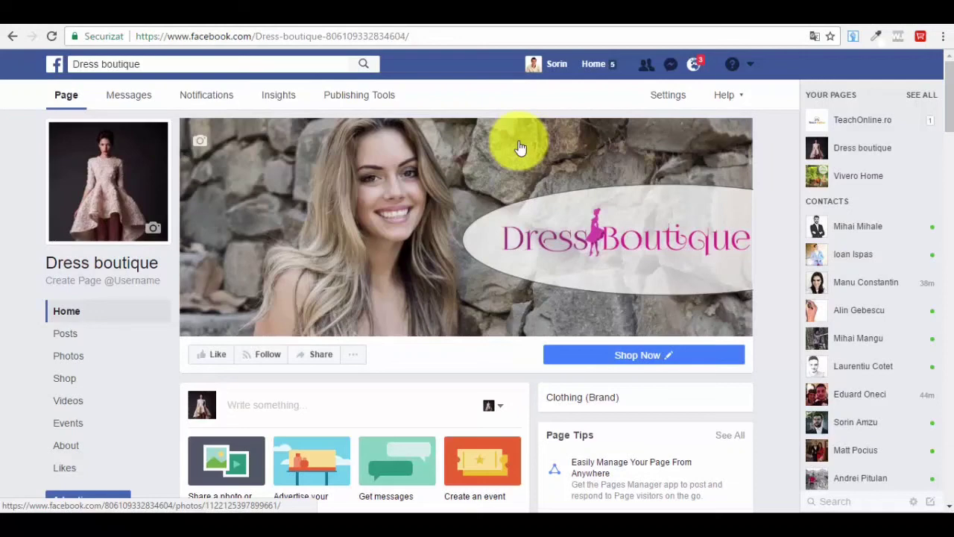
# - Close the chat on the Dress boutique page, then visit the Seller Central and eBay pages
pyautogui.scroll(-2, 229, 279)
pyautogui.scroll(2, 216, 313)
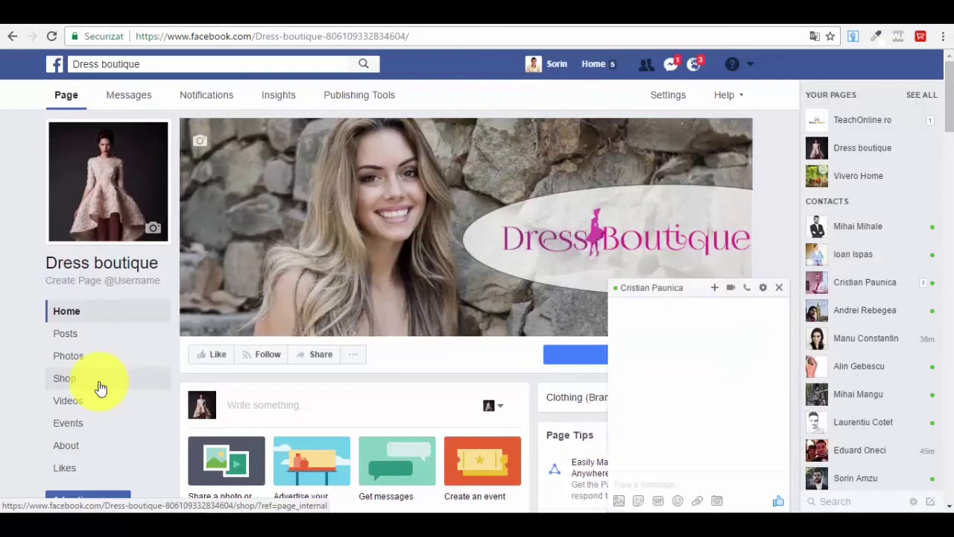
pyautogui.click(779, 287)
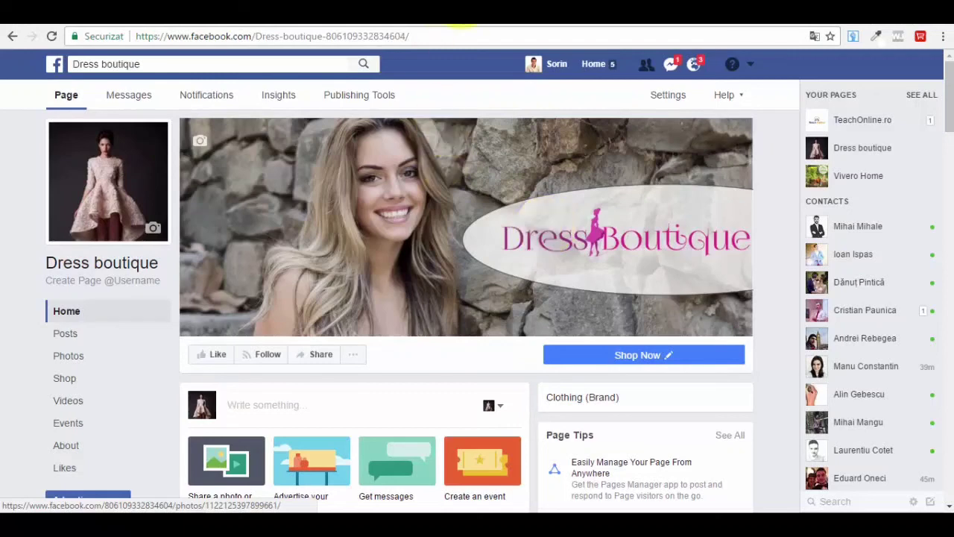
pyautogui.click(575, 22)
pyautogui.click(618, 23)
# - Return to the Etsy coffee mug results and look over the listings priced USD 9.50 to 24.00
pyautogui.click(679, 23)
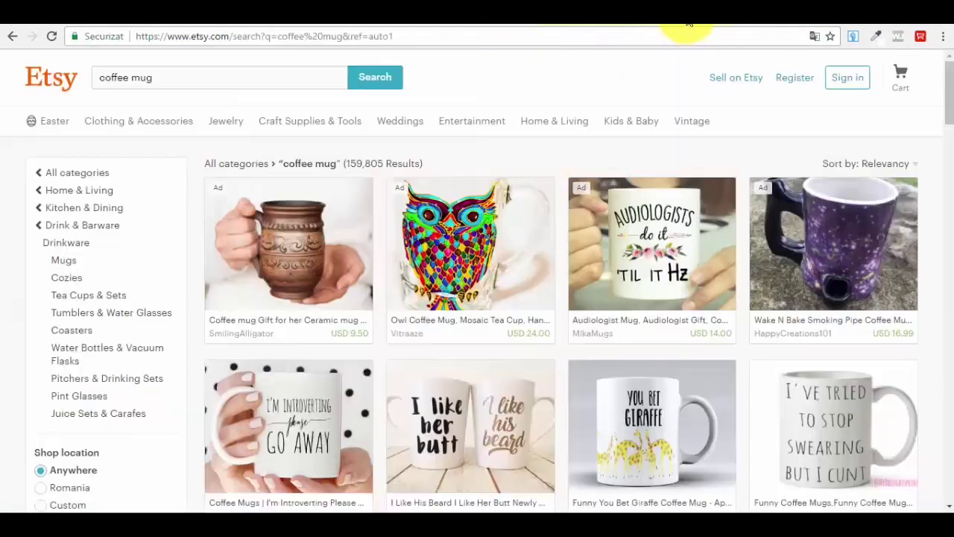
pyautogui.moveTo(684, 124)
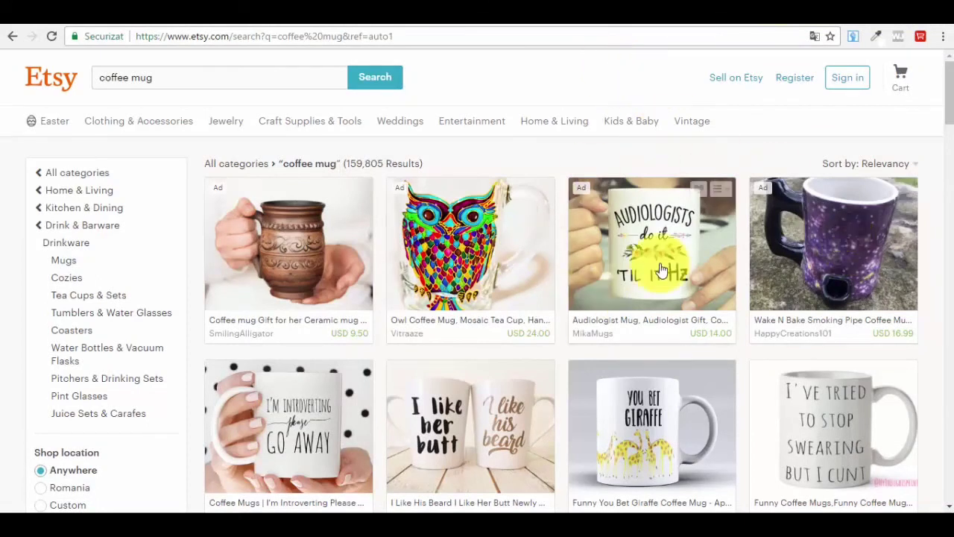
pyautogui.moveTo(704, 235)
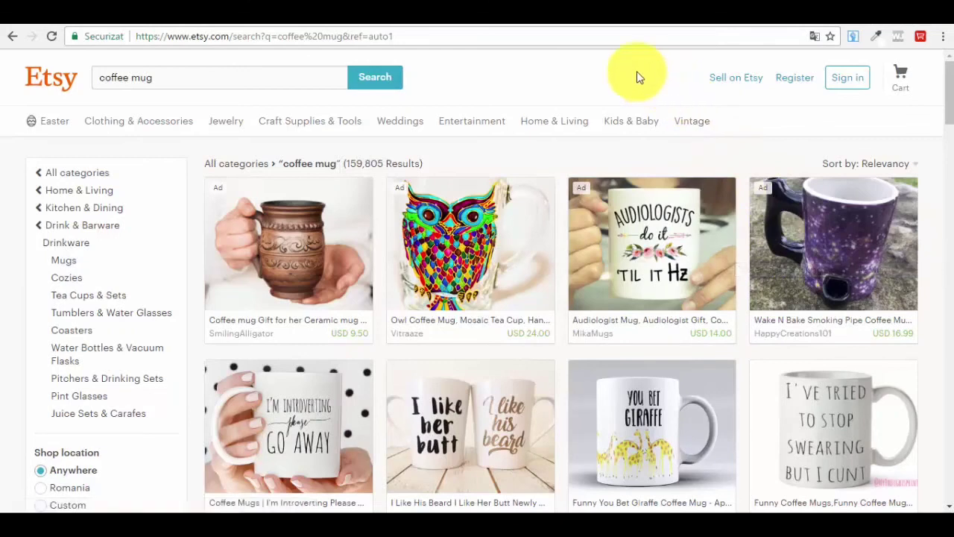